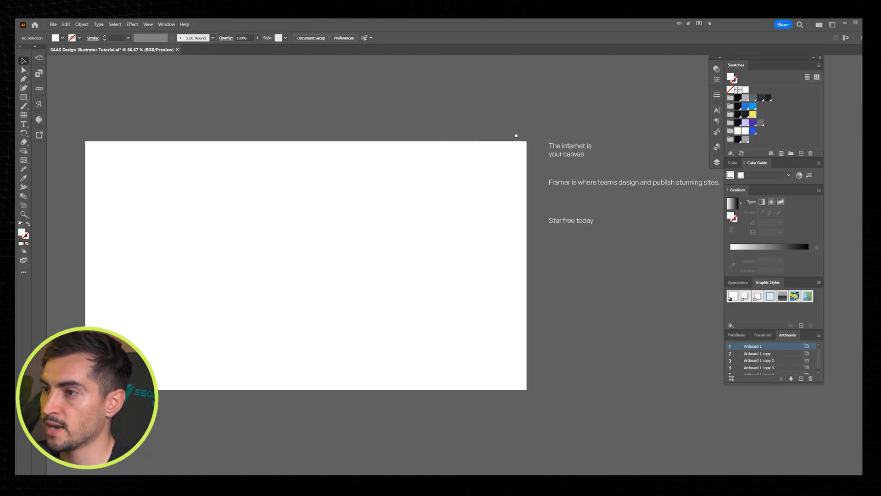
Step: Draw a 1920 × 1080 px rectangle covering the whole artboard and fill it with the black swatch
left_click_drag(516, 135, 571, 131)
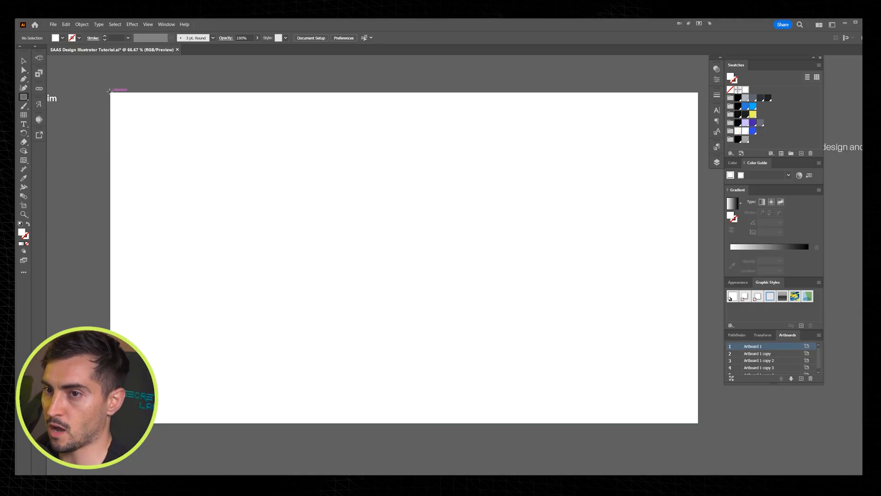
left_click_drag(110, 92, 698, 423)
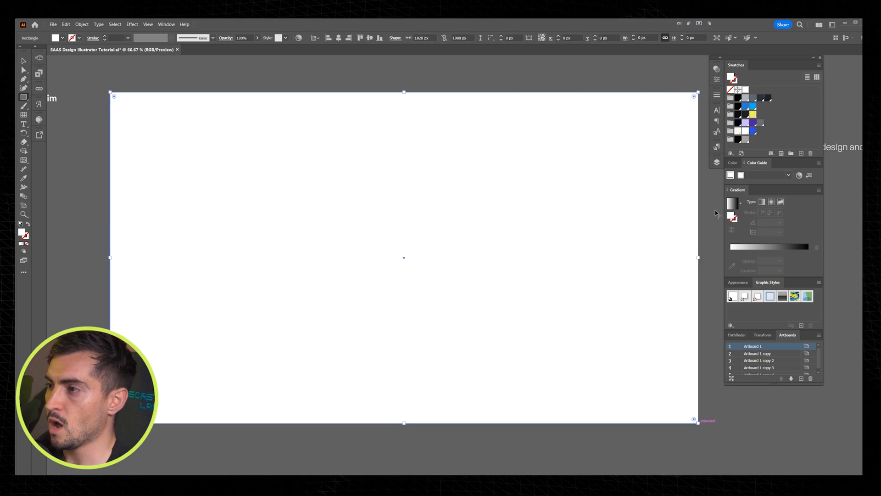
left_click(738, 106)
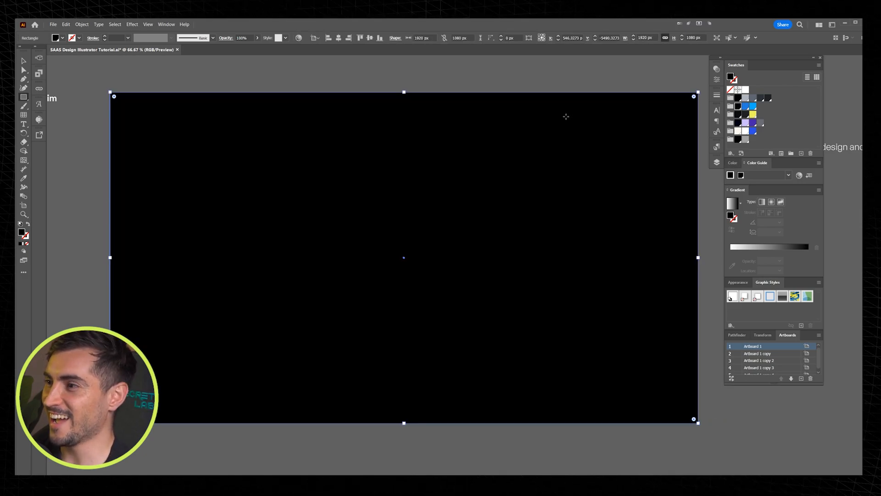
key("v")
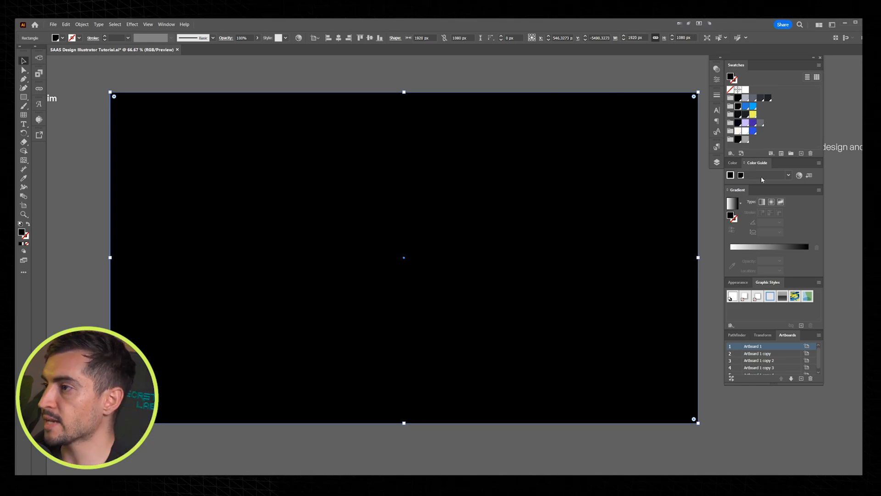
Step: Convert the black rectangle's fill to a freeform gradient
mouse_move(742, 192)
left_mouse_down()
mouse_move(587, 184)
mouse_move(740, 190)
left_mouse_up()
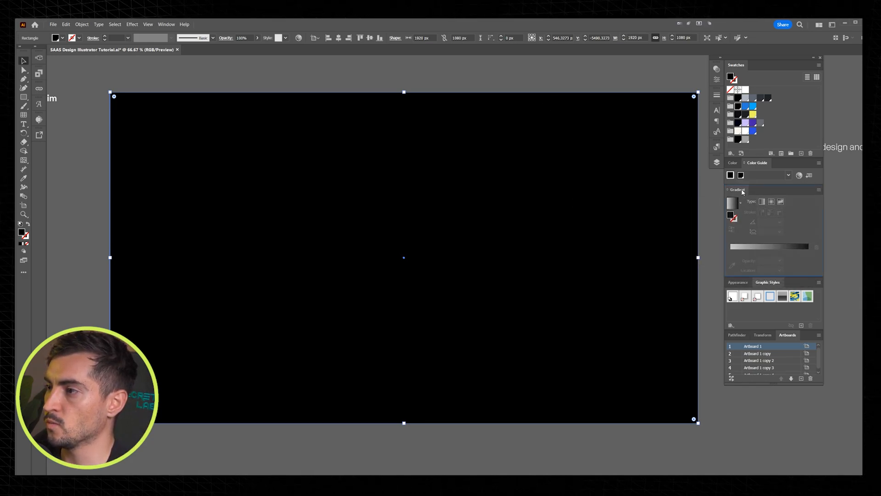
left_click_drag(771, 62, 798, 64)
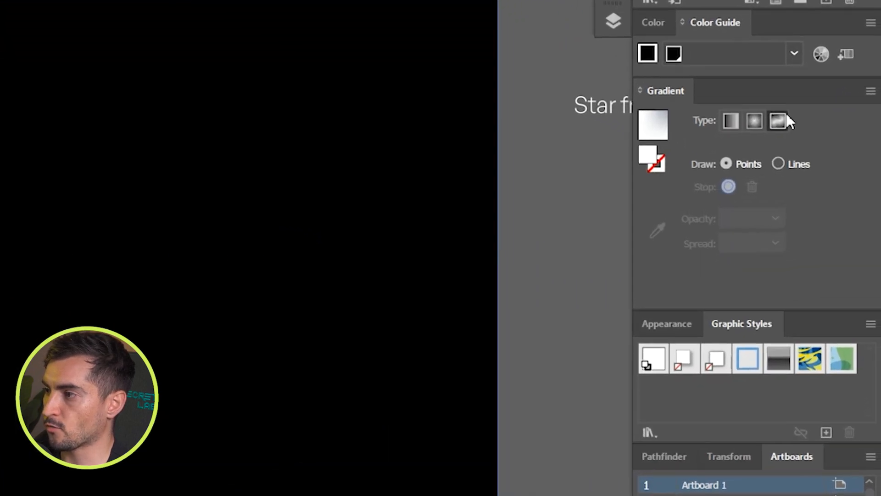
left_click(807, 204)
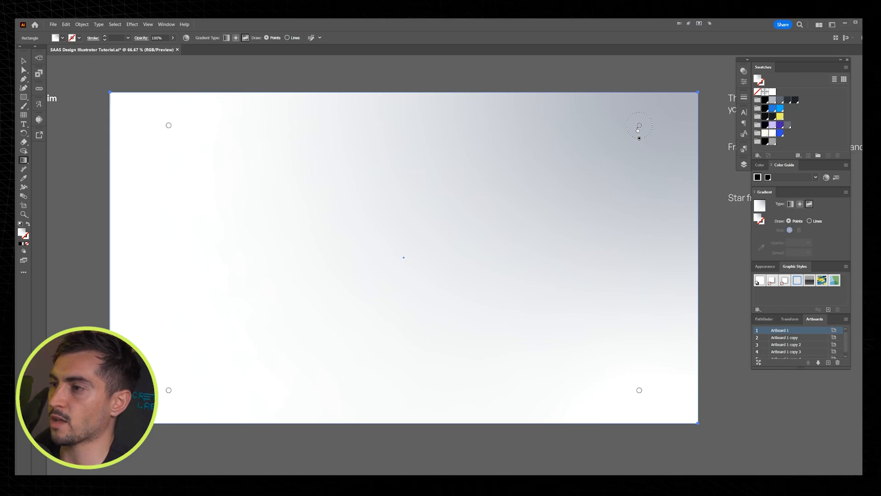
Step: Color all four freeform gradient points black, moving the two upper ones inward toward the middle of the rectangle
left_click_drag(638, 128, 545, 196)
left_click(765, 109)
left_click(639, 391)
left_click(764, 109)
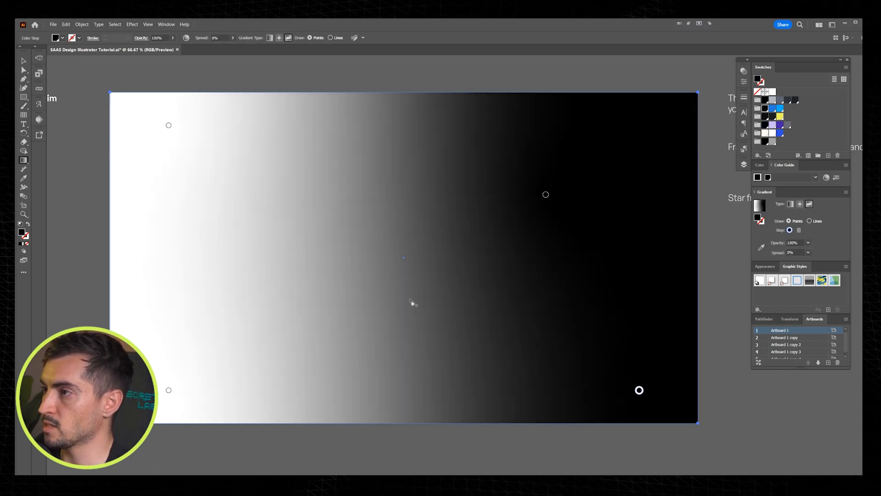
left_click(170, 390)
left_click(765, 109)
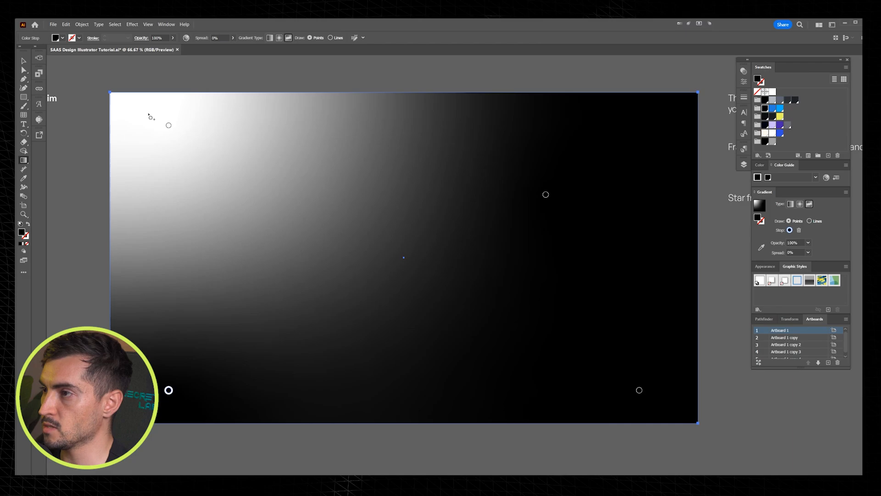
left_click(169, 124)
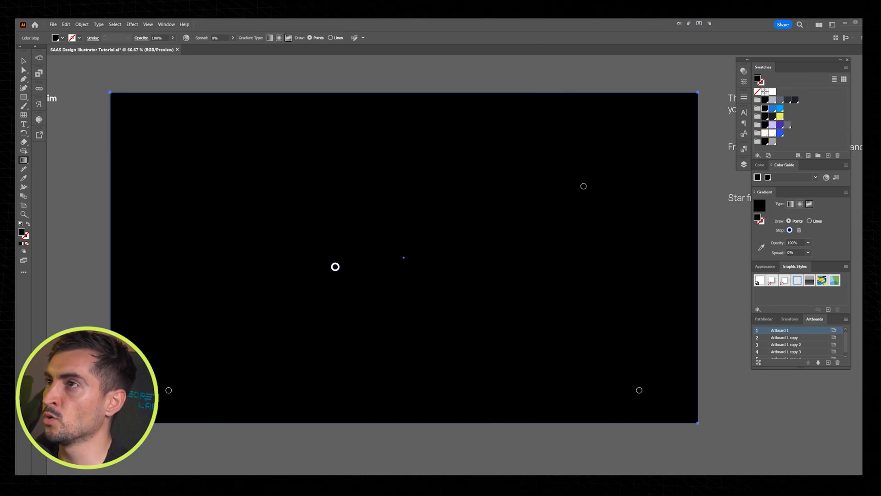
Step: Add two gradient points to the rectangle, one near its lower-right corner point and one along the bottom edge
left_click(640, 390)
left_click(496, 385)
left_click(639, 389)
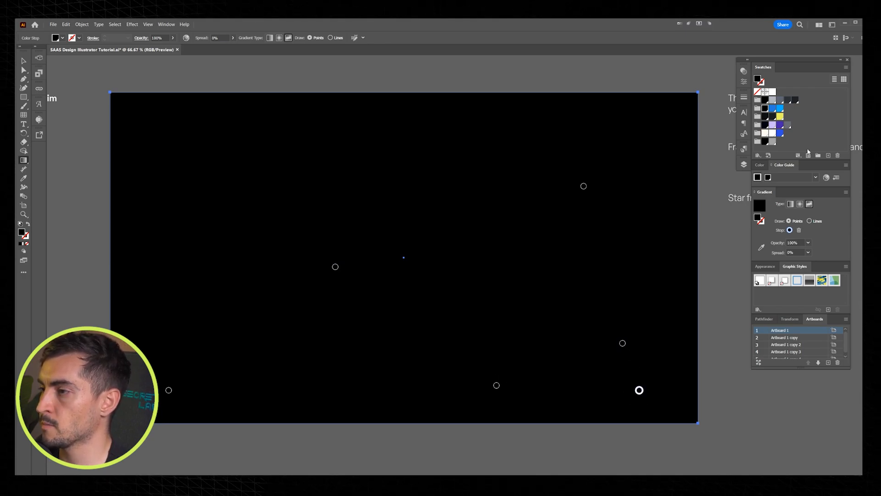
Step: Color the lower-right corner point with the darker blue swatch and the two neighboring points with the light blue swatch
left_click(773, 108)
left_click(622, 343)
left_click(780, 108)
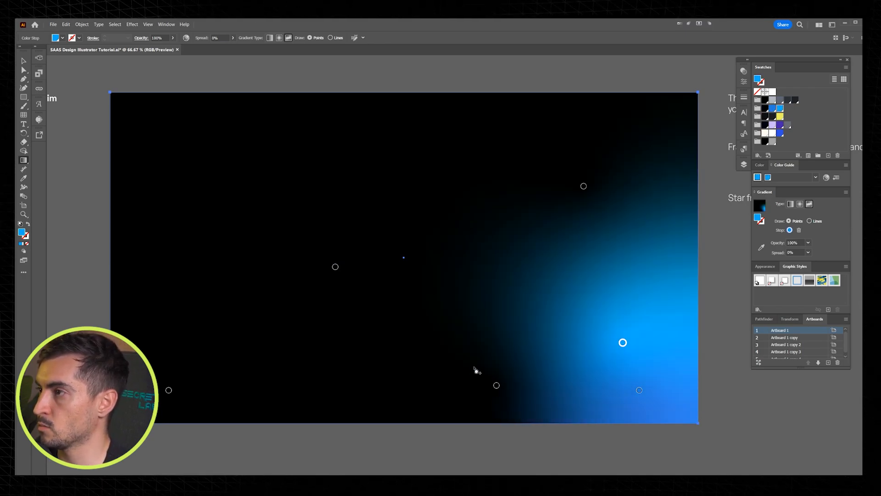
left_click(496, 385)
left_click(780, 108)
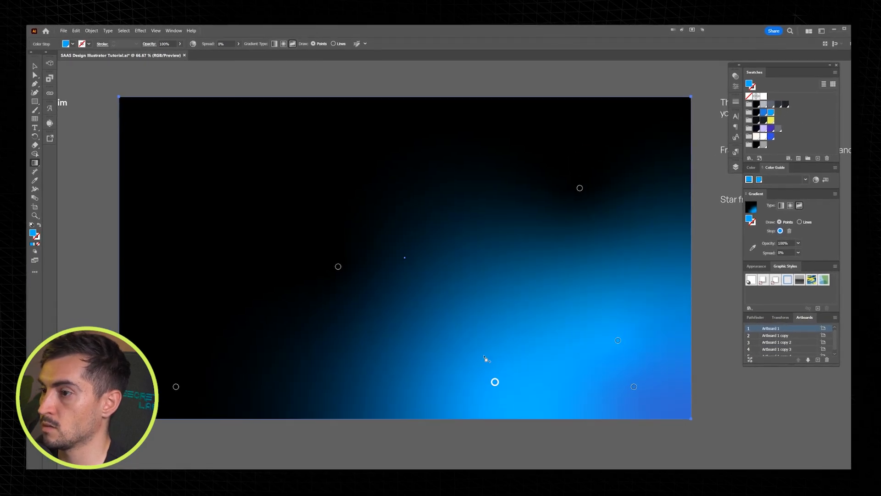
Step: Arrange the three black gradient points in a row across the rectangle's upper half and shift the bottom light blue point left
left_click_drag(496, 387, 453, 381)
left_click_drag(167, 391, 137, 403)
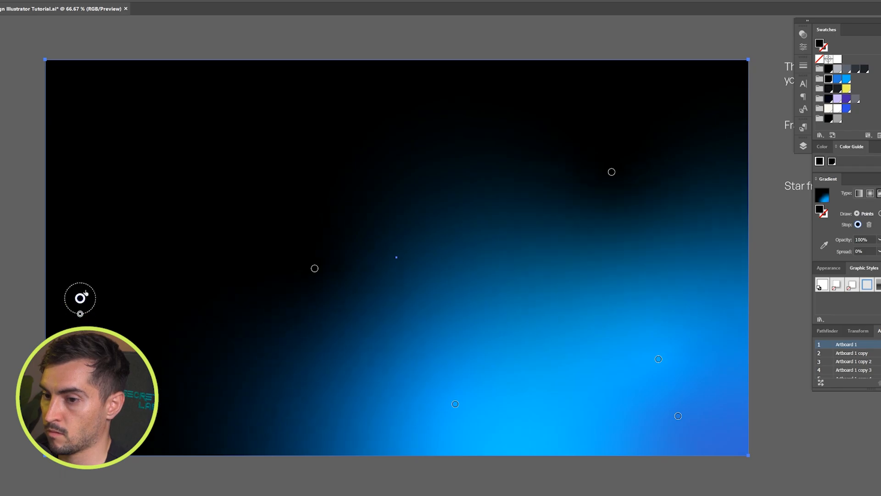
left_click_drag(80, 298, 85, 264)
left_click_drag(314, 268, 200, 253)
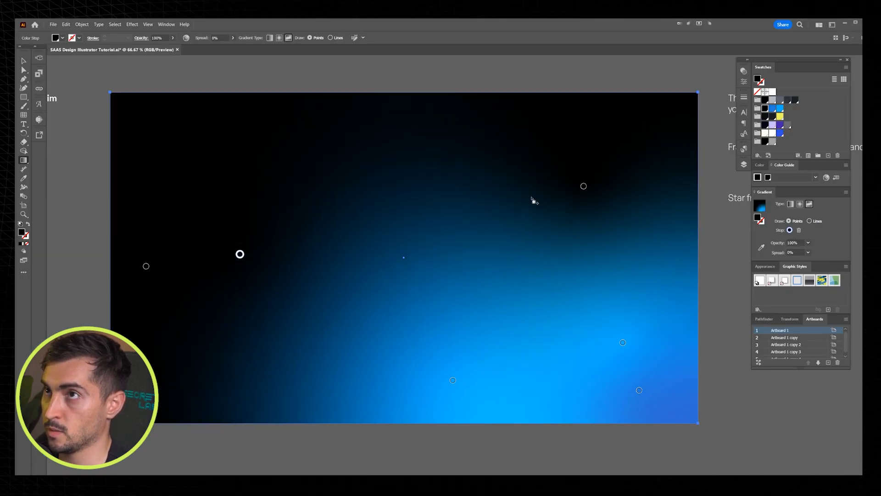
left_click_drag(583, 185, 579, 241)
left_click_drag(240, 253, 384, 228)
left_click_drag(143, 260, 193, 212)
key("Delete")
left_click_drag(384, 228, 367, 224)
left_click_drag(579, 242, 563, 233)
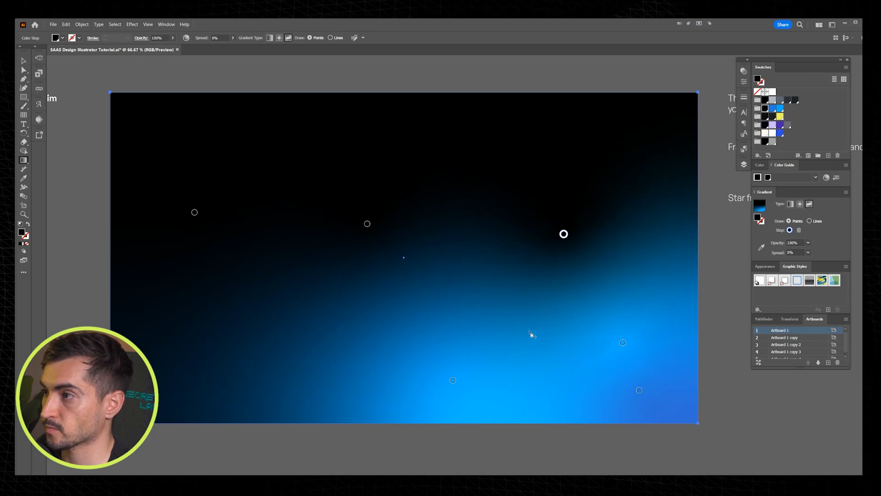
Step: Recolor the bottom-middle gradient point with the darker blue swatch and move it further left
left_click(452, 380)
left_click(772, 108)
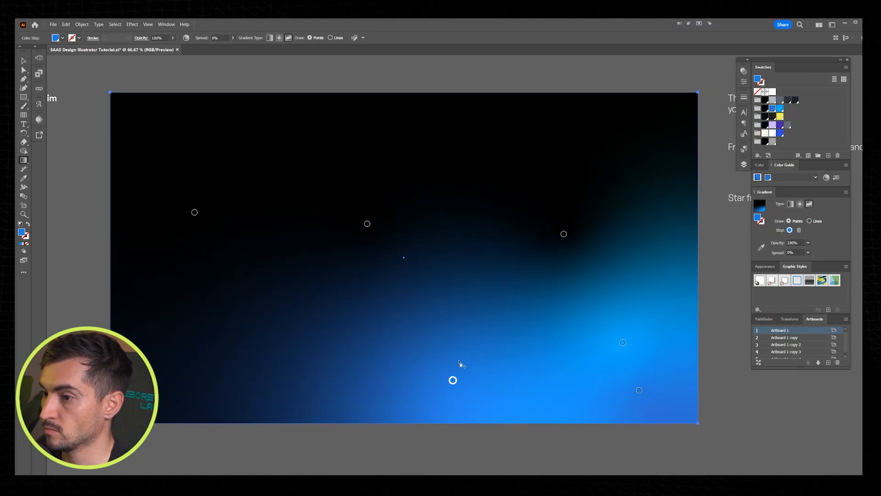
left_click_drag(452, 380, 399, 374)
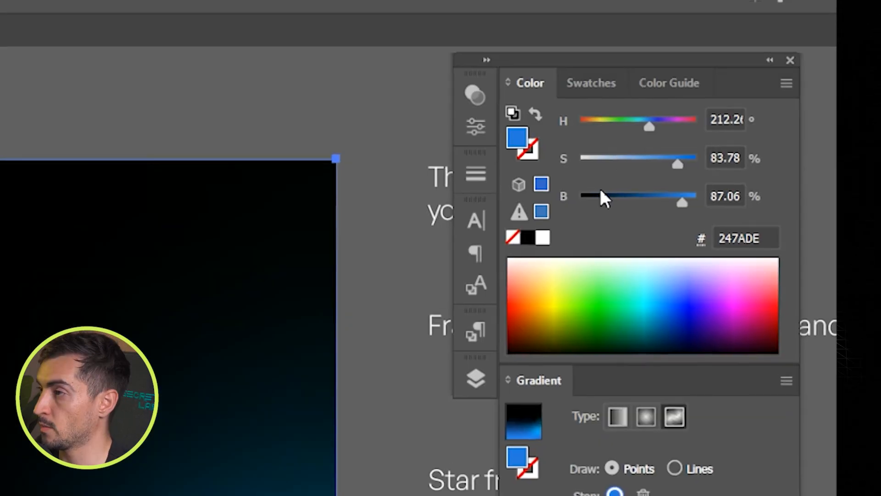
Step: Darken the lower-left blue gradient point to 34.12% brightness (#0E3057), then leave gradient editing and deselect the rectangle
left_click_drag(666, 198, 621, 202)
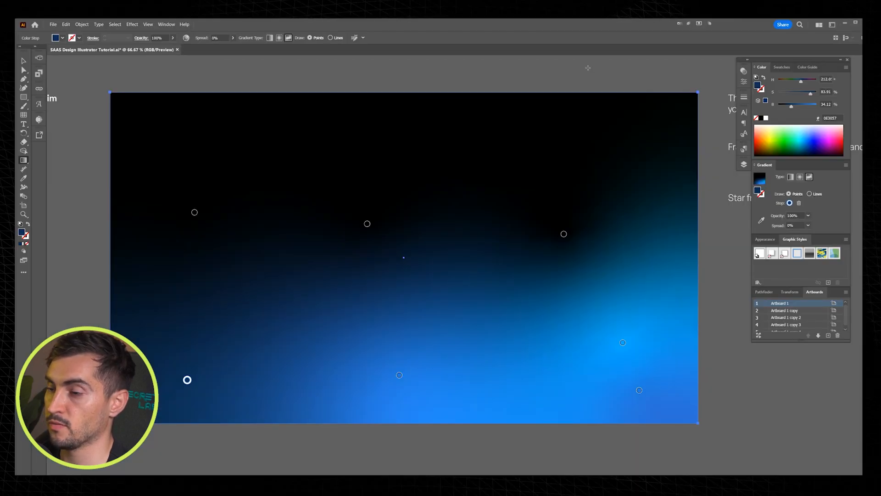
key("v")
left_click(470, 70)
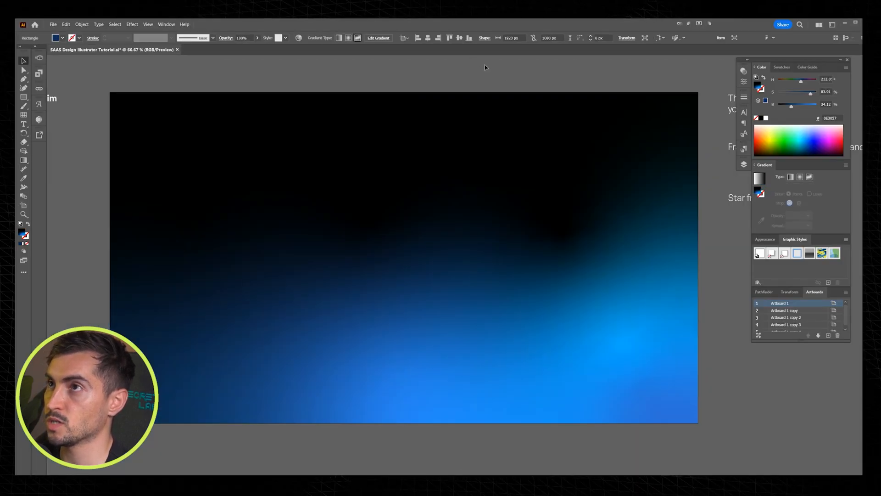
Step: Open the Grain texture effect for the gradient rectangle and shrink its settings window to fit the screen
left_click(419, 256)
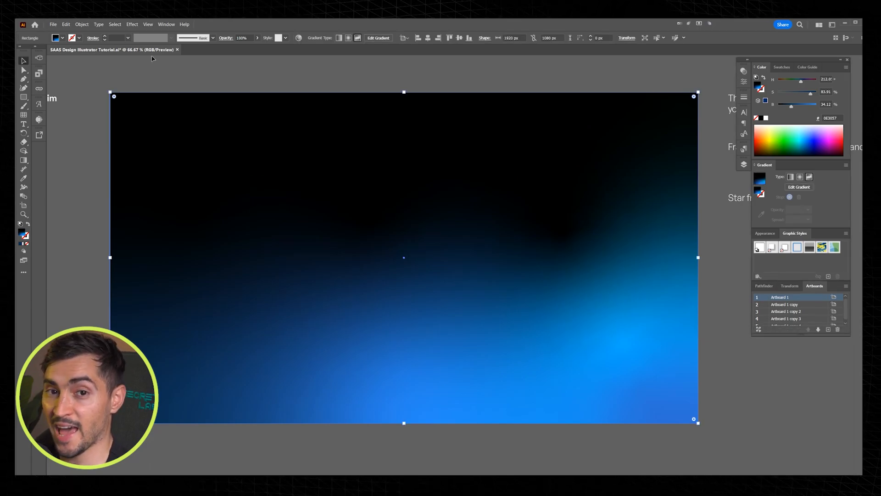
left_click(132, 24)
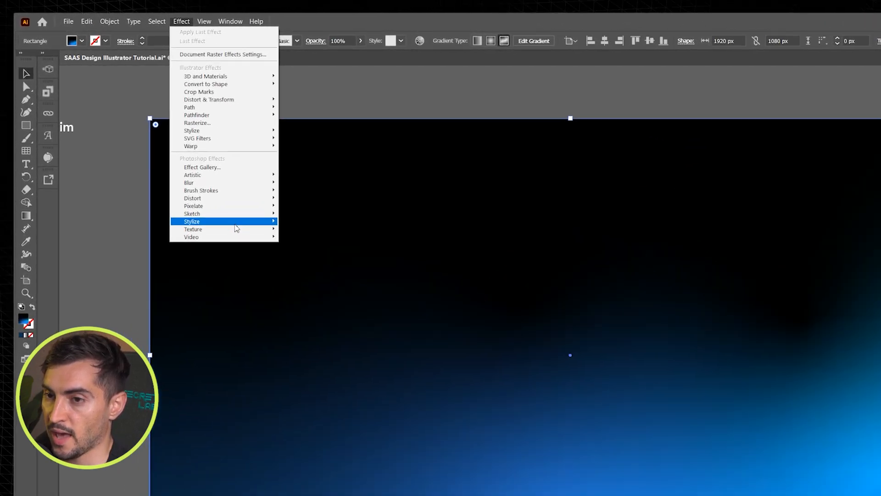
mouse_move(237, 229)
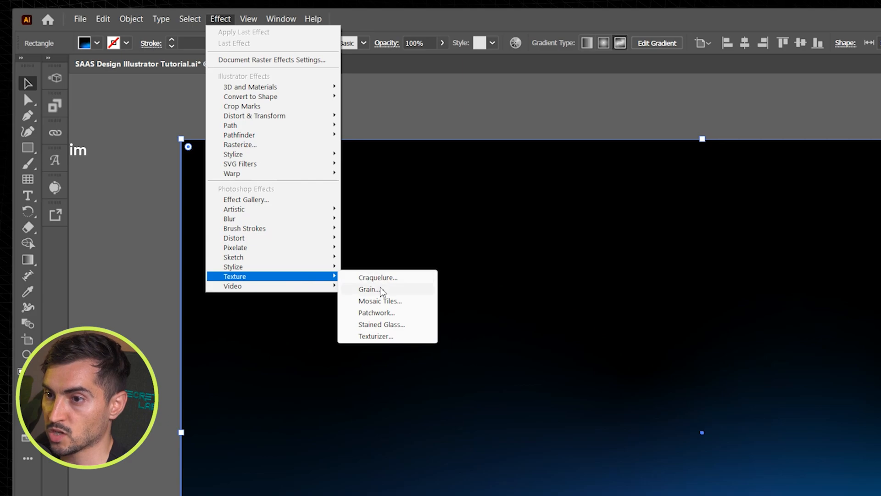
left_click(378, 289)
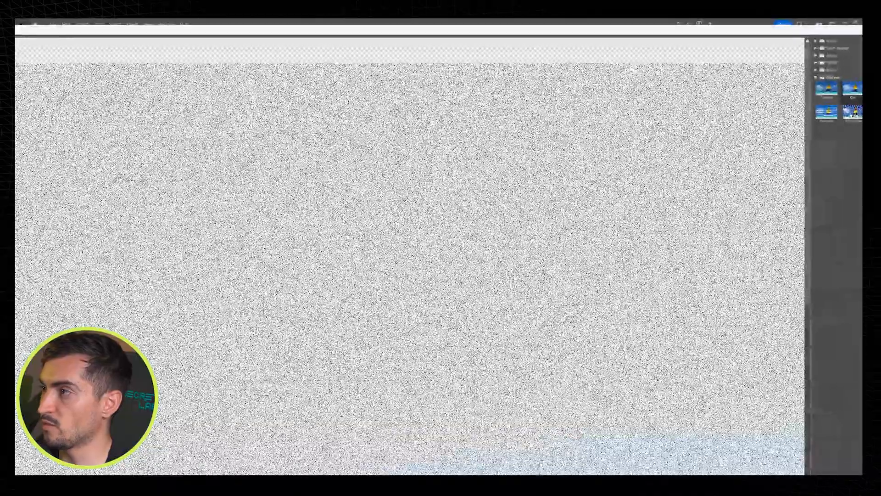
left_click_drag(862, 31, 605, 57)
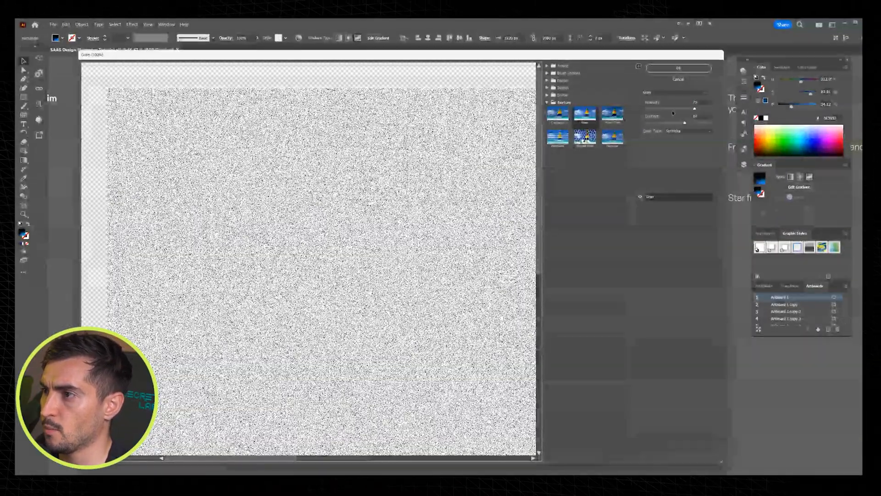
Step: Try lower grain intensities and compare the Regular and Soft grain types in the preview
left_click_drag(672, 110, 651, 109)
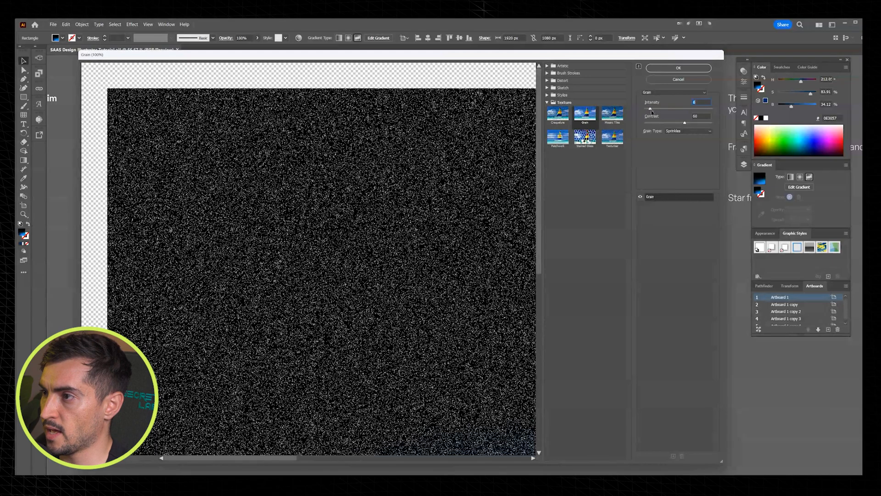
left_click(678, 131)
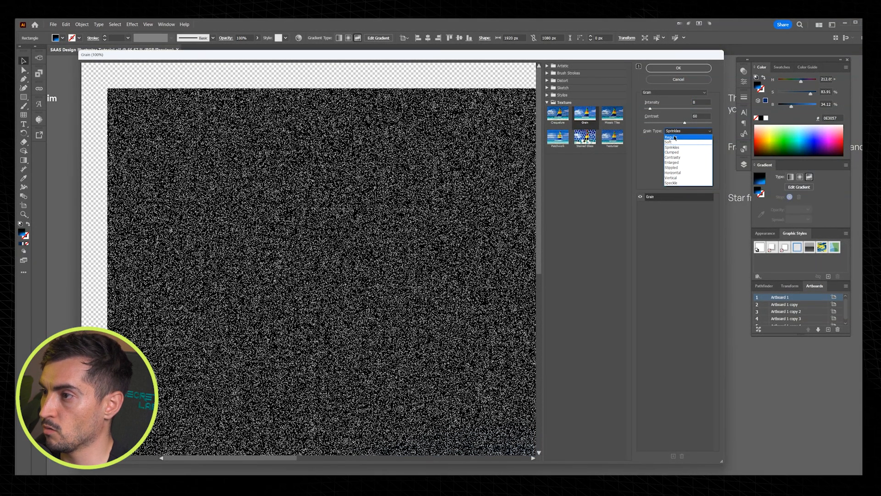
left_click(674, 137)
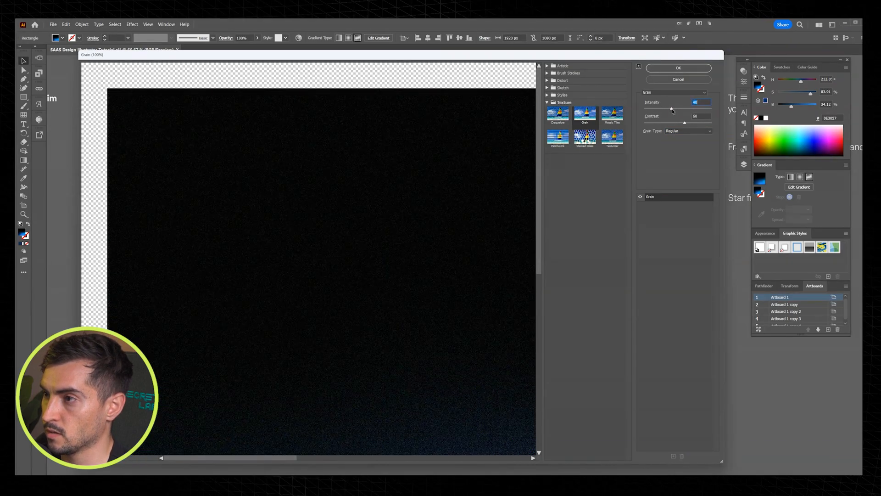
left_click(678, 130)
left_click(673, 143)
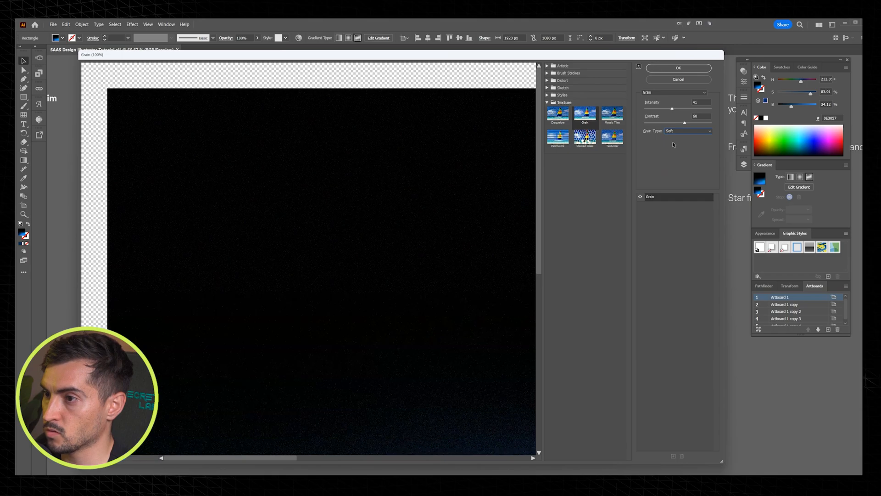
left_click(669, 131)
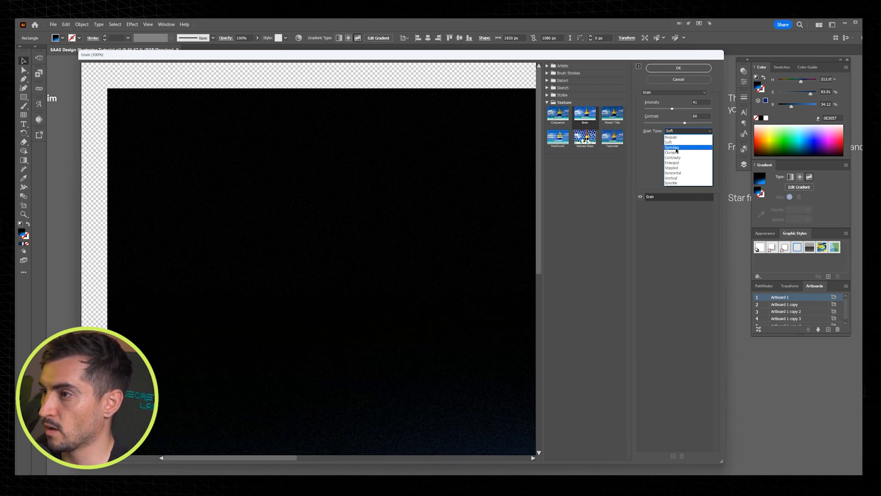
left_click(671, 132)
left_click(671, 132)
left_click(670, 138)
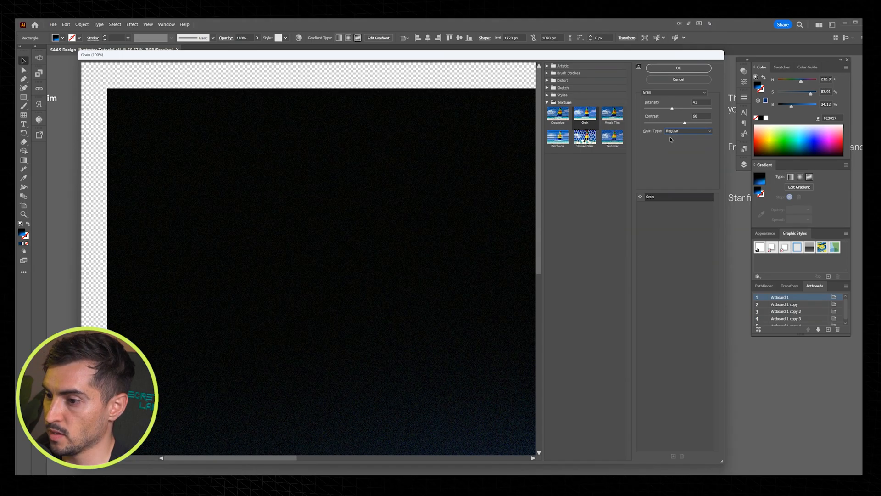
Step: Apply the Grain effect with intensity 33, contrast 63 and the Soft grain type
left_click_drag(684, 123, 683, 123)
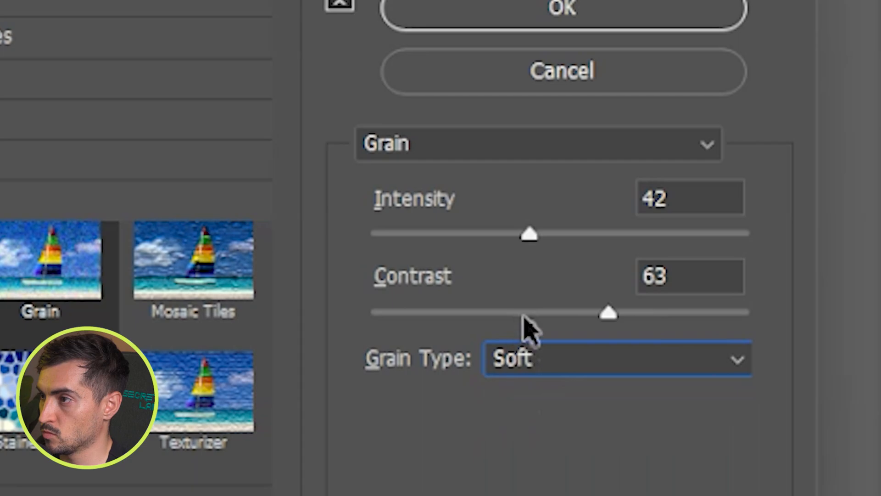
left_click_drag(673, 109, 666, 109)
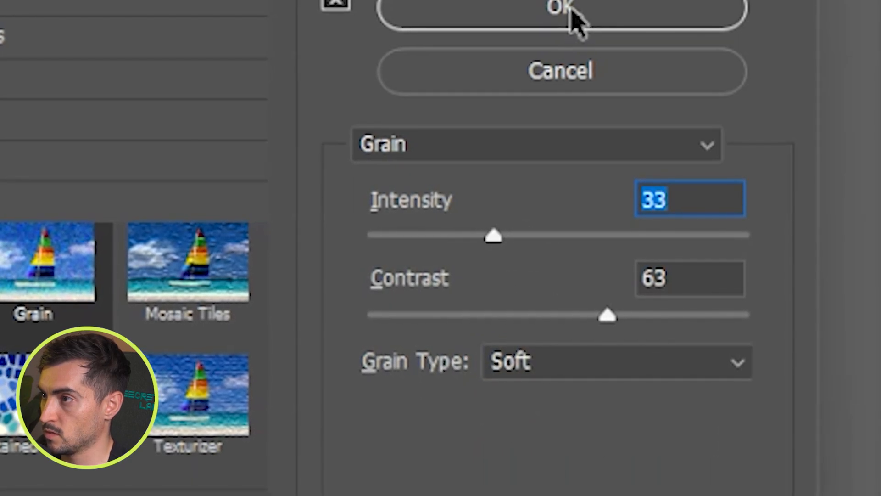
left_click(572, 20)
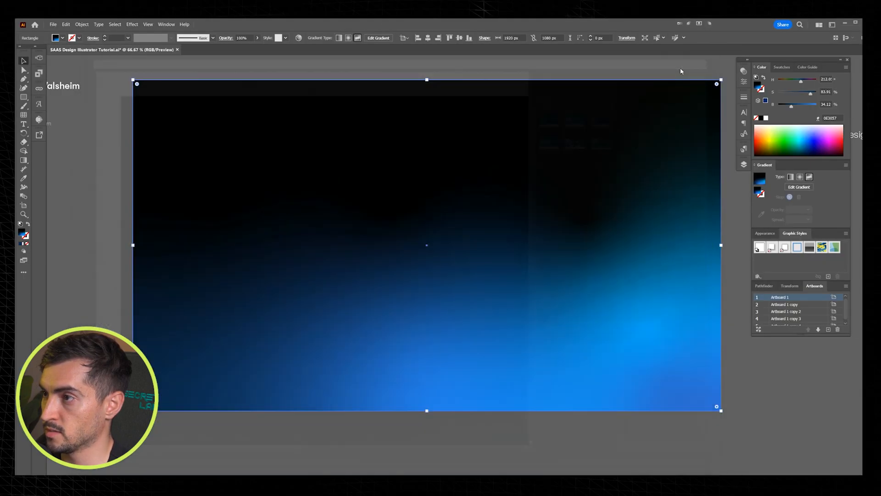
Step: Edit the rectangle's freeform gradient again and move the rightmost black point up and to the right
left_click(799, 179)
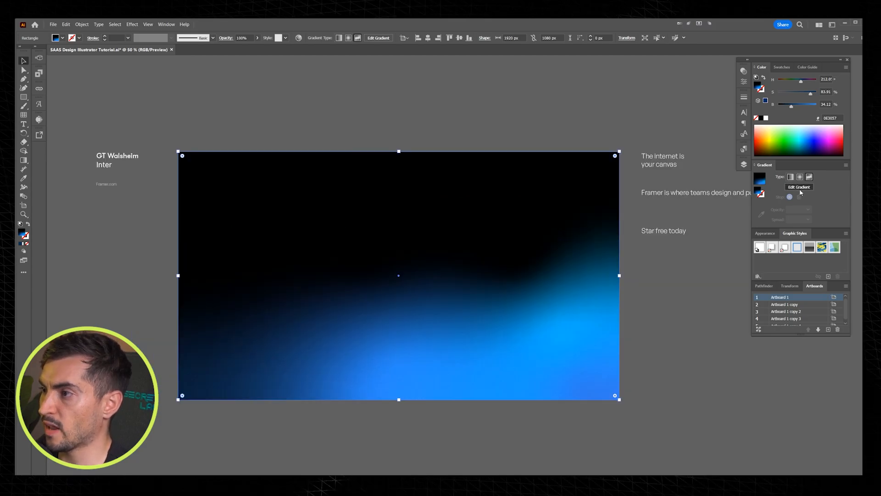
left_click_drag(519, 260, 542, 224)
left_click(371, 250)
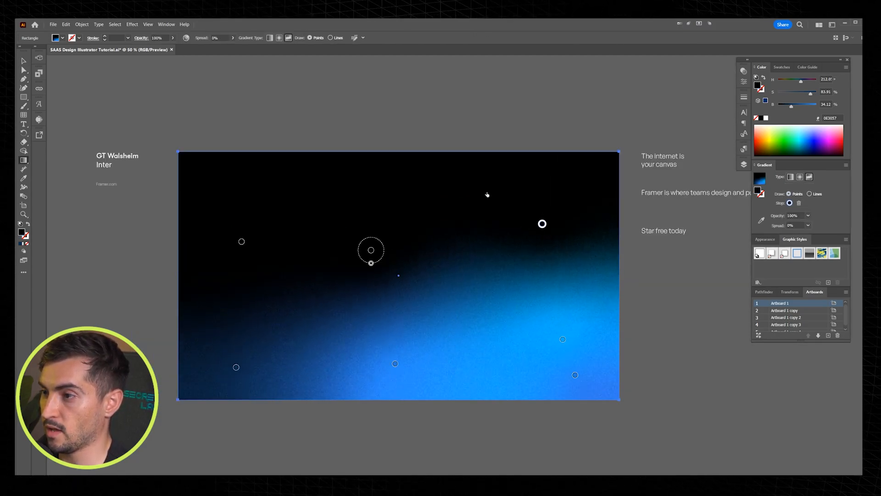
Step: Group the Appearance panel with the Gradient panel, examine the rectangle's Grain effect entry, and return to its gradient settings
left_click(760, 241)
left_click_drag(759, 244, 790, 169)
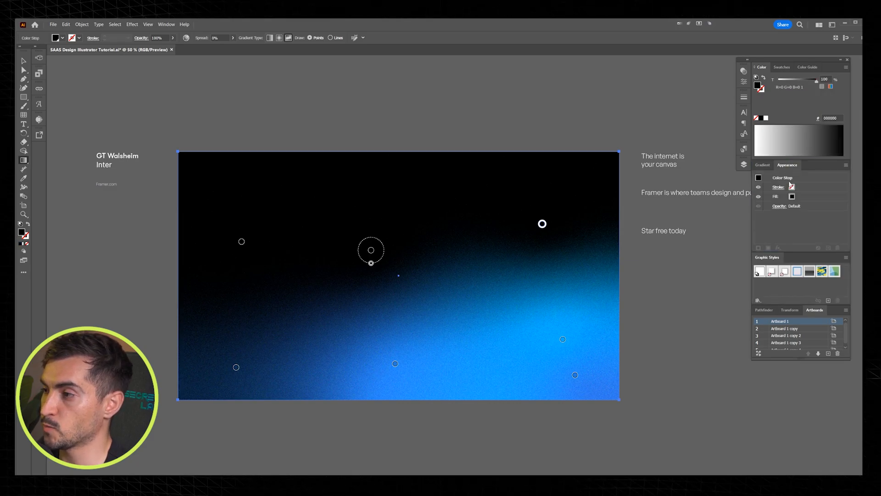
left_click(572, 123)
left_click(569, 152)
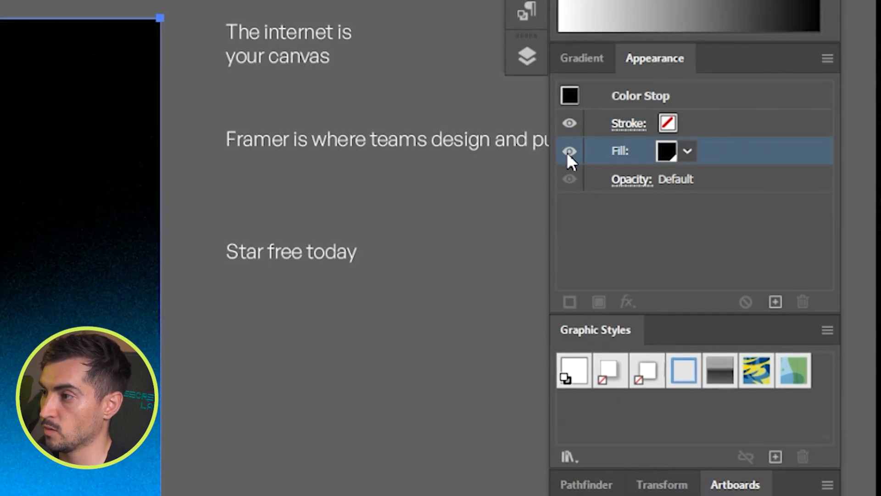
key("v")
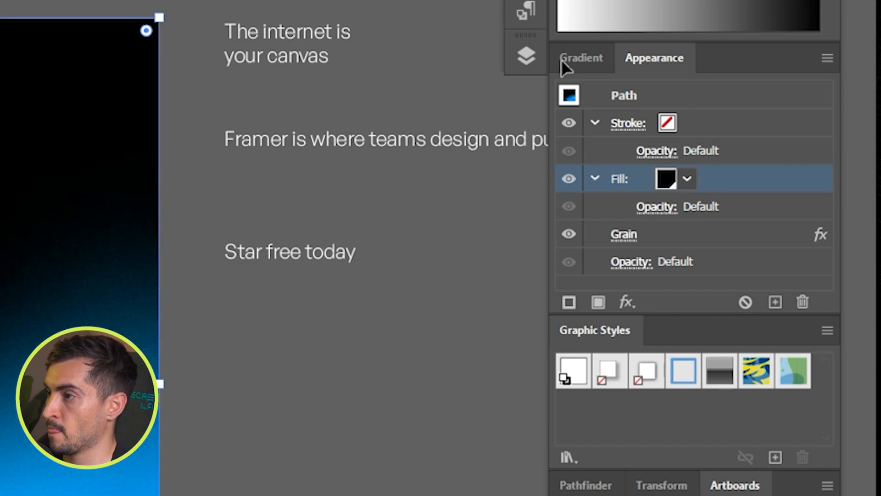
left_click(567, 63)
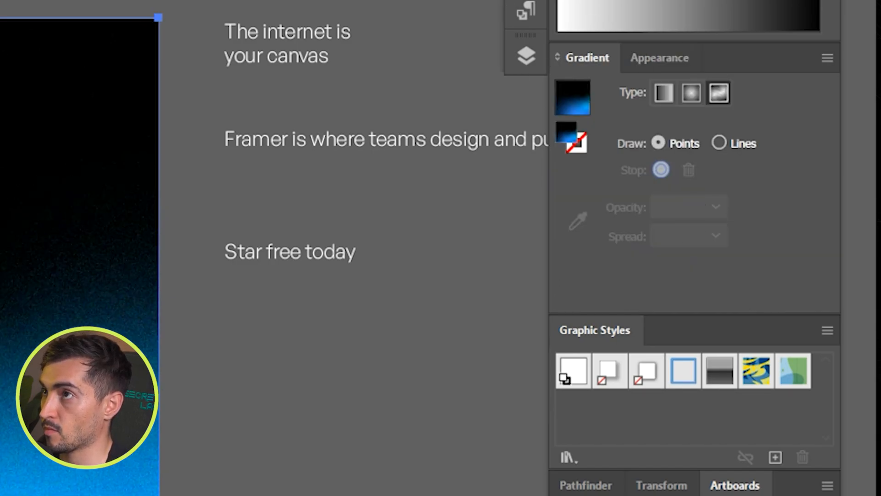
Step: Move the rectangle's left and middle black gradient points upward and shift the dark-blue point slightly up and left
left_click(533, 242)
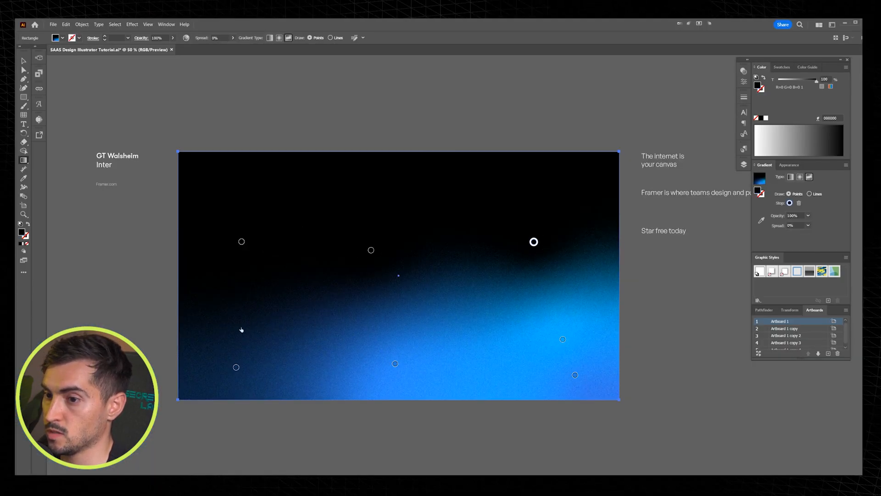
left_click_drag(242, 241, 231, 232)
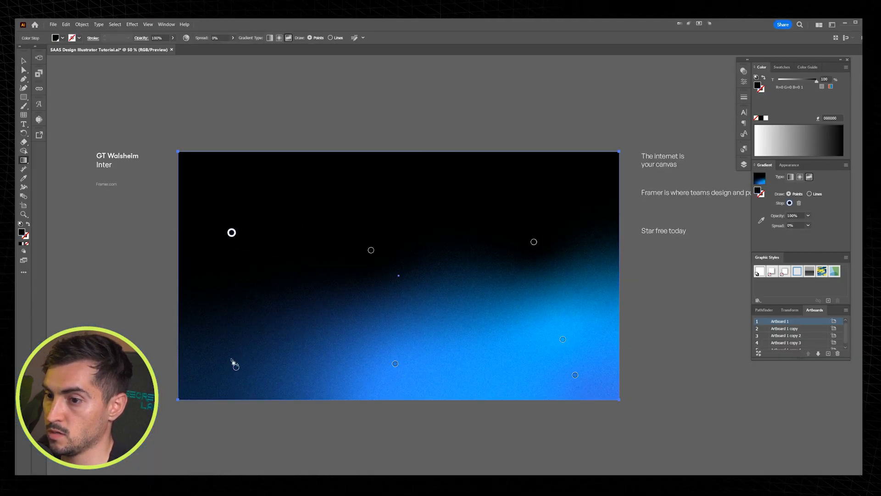
left_click_drag(236, 368, 227, 355)
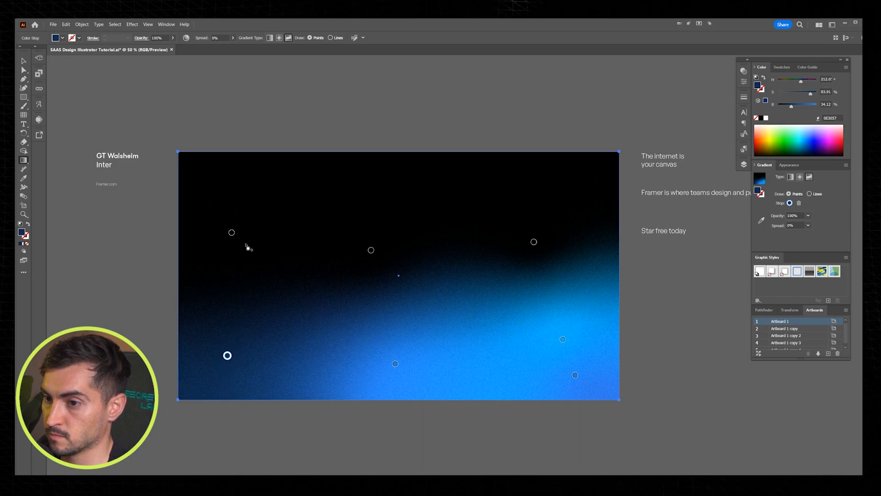
left_click_drag(371, 250, 399, 215)
left_click_drag(232, 232, 214, 203)
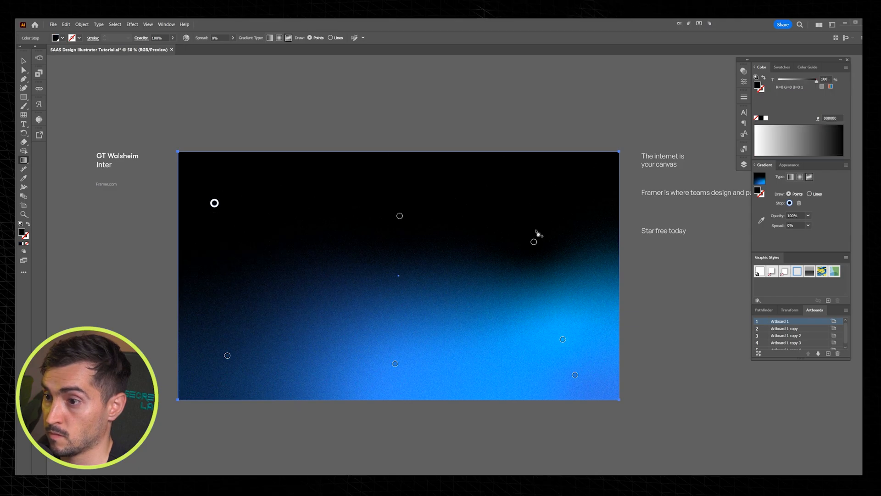
left_click(549, 231)
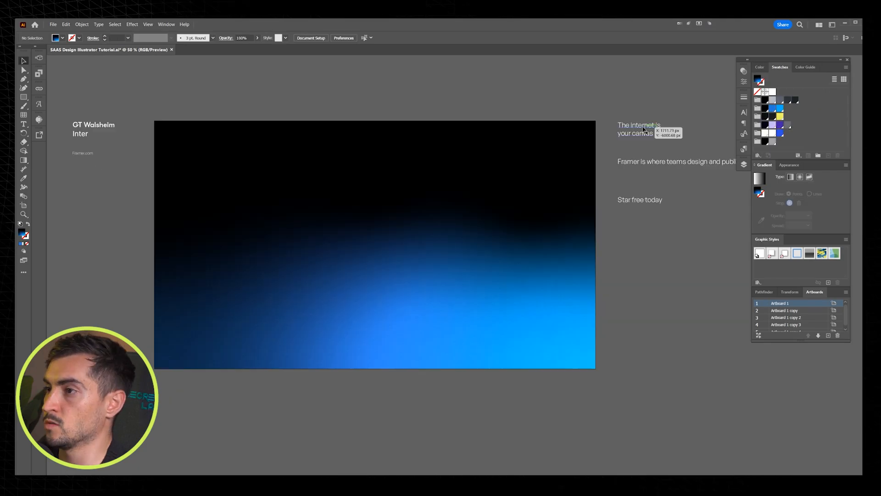
Step: Place a copy of "The internet is your canvas" on the artboard, match the GT Walsheim sample's style and enlarge it to about 108 pt
left_click_drag(645, 131, 377, 204)
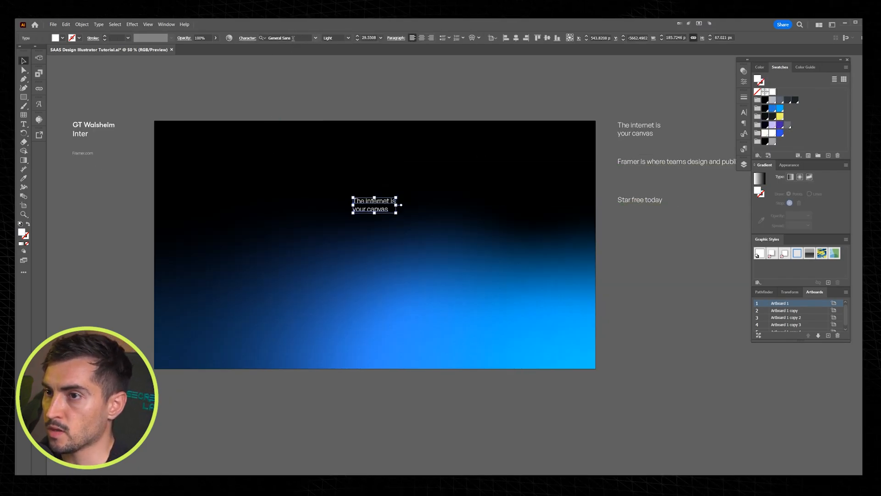
key("i")
left_click(101, 126)
key("v")
left_click_drag(398, 214, 453, 273)
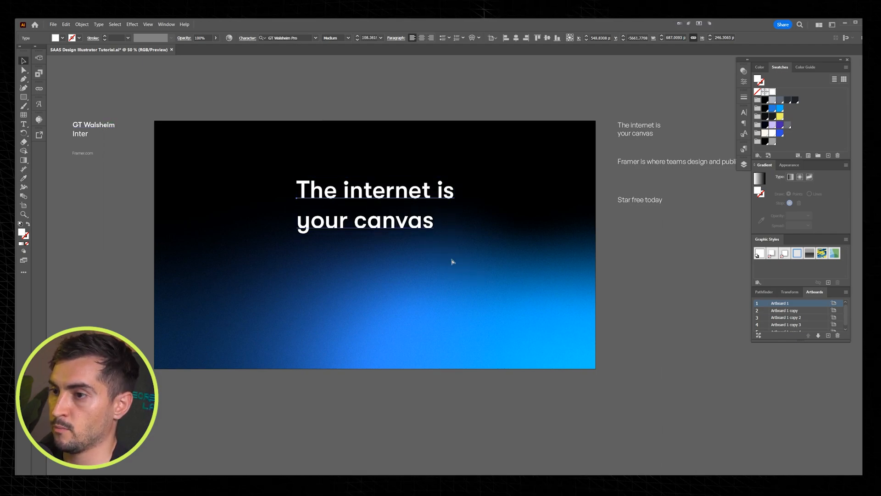
Step: Center-align the headline's two lines, tighten its leading and enlarge it slightly in the artboard's upper middle
key("ctrl+shift+c")
left_click_drag(335, 190, 488, 180)
key("alt+Up")
key("alt+Up")
left_click_drag(450, 214, 470, 212)
Step: Copy the "Framer is where teams design and publish stunning sites." line beneath the headline and apply the Inter sample's text style
scroll(455, 217, "up", 1)
left_click_drag(717, 143, 332, 292)
scroll(263, 147, "down", 1)
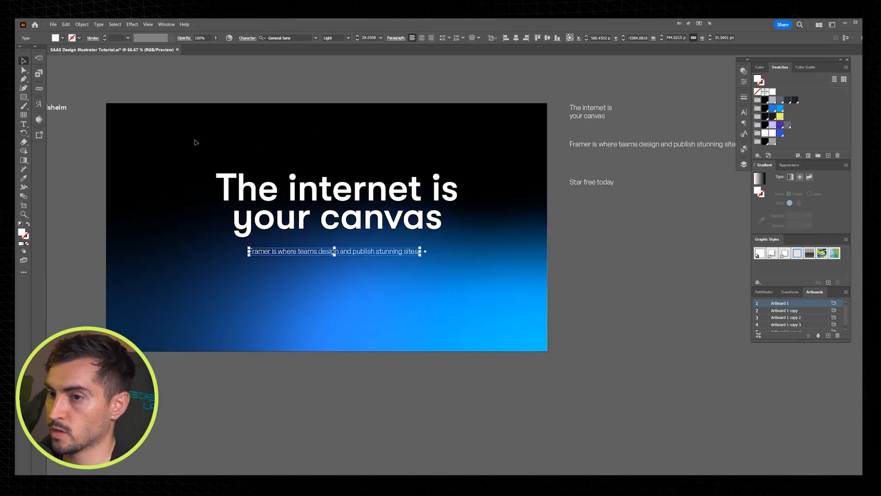
key("i")
left_click_drag(68, 131, 109, 132)
left_click(72, 119)
scroll(347, 211, "up", 1)
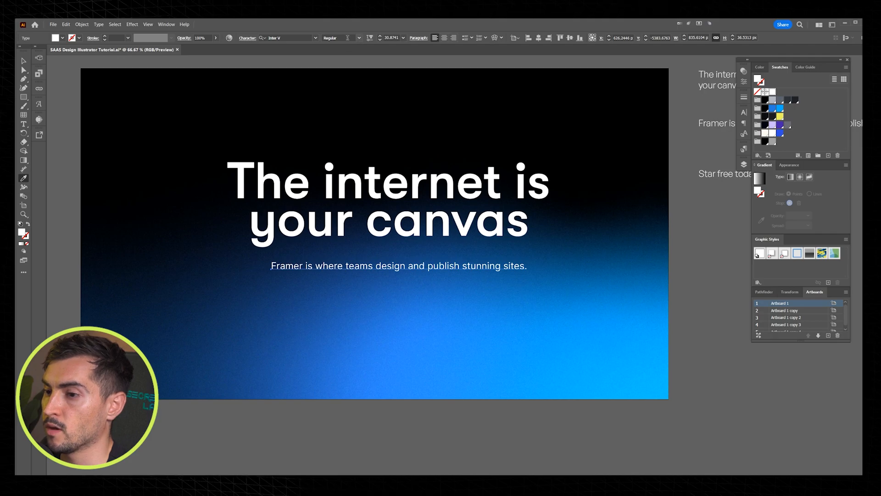
Step: Set the tagline under the headline to Inter Medium at about 38.6 pt with a light grey fill
scroll(347, 38, "down", 2)
left_click(359, 39)
left_click(335, 121)
key("v")
left_click_drag(400, 272, 416, 267)
scroll(384, 262, "up", 1)
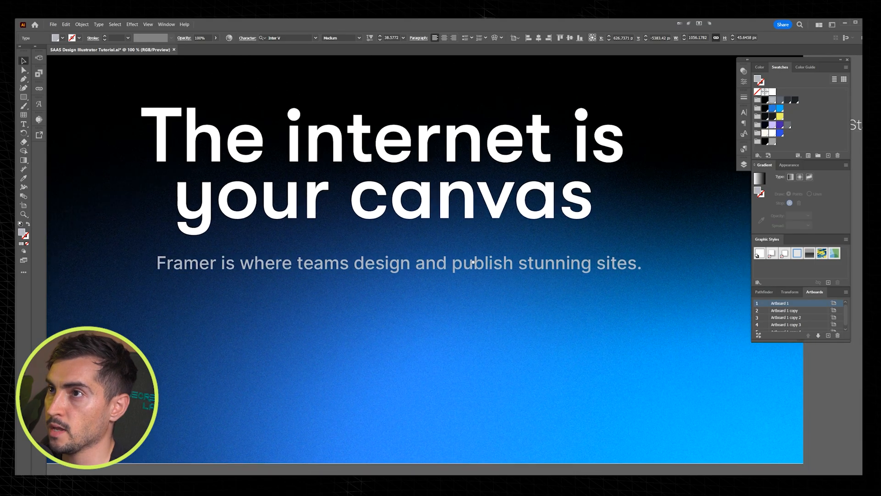
scroll(429, 257, "down", 1)
left_click_drag(431, 257, 426, 259)
Step: Align the headline and tagline on a common horizontal center and nudge both slightly left on the artboard
left_click_drag(446, 131, 374, 302)
left_click(497, 38)
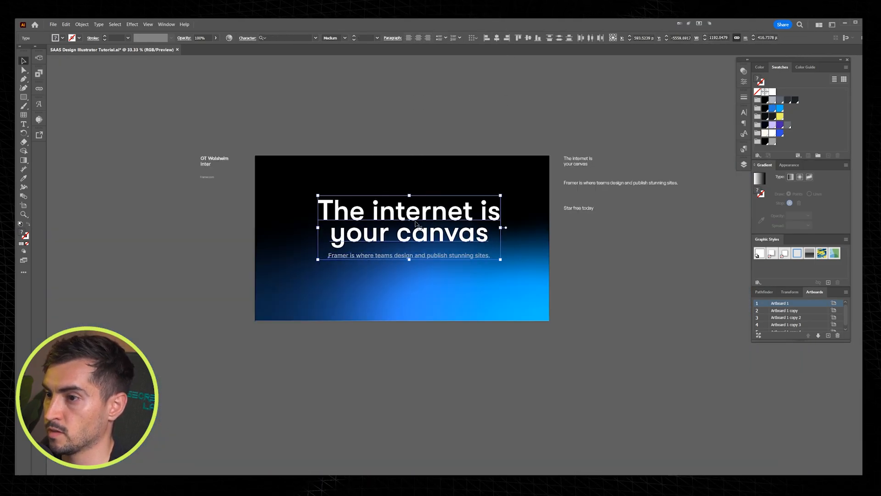
key("shift+Down")
key("shift+Down")
key("shift+Down")
key("shift+Down")
key("shift+Down")
key("shift+Down")
key("shift+Left")
key("shift+Left")
key("shift+Up")
key("shift+Up")
key("shift+Up")
key("shift+Up")
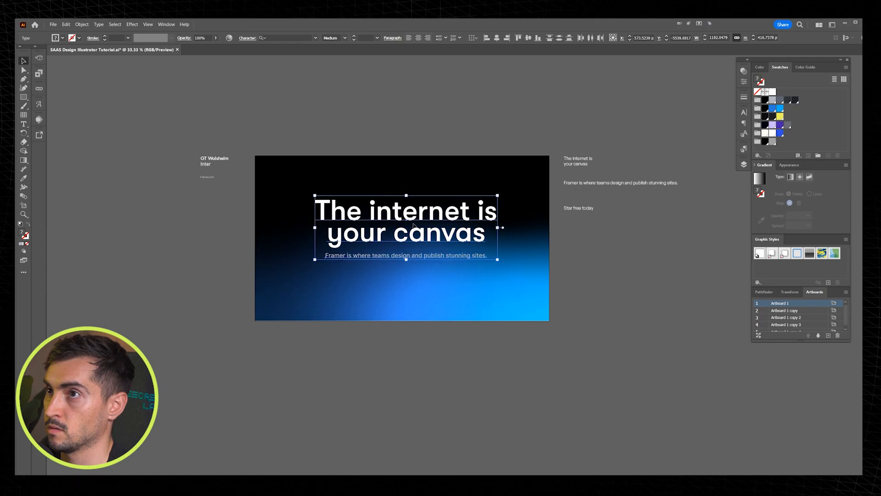
Step: Draw a rectangle about 190 × 63 px beneath the tagline and round its corners to about 7.3 px
scroll(441, 183, "up", 1)
left_click(439, 184)
scroll(438, 186, "down", 1)
scroll(401, 230, "up", 1)
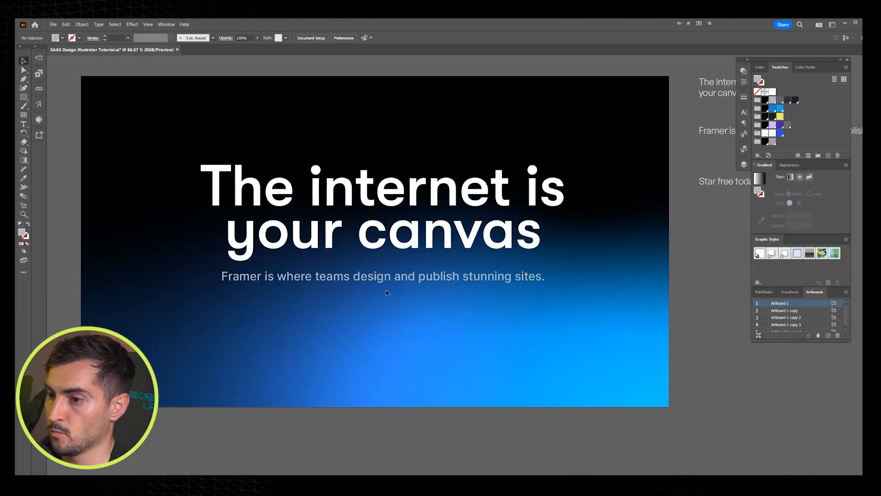
scroll(373, 302, "up", 1)
scroll(369, 321, "down", 1)
left_click_drag(380, 286, 424, 301)
key("v")
scroll(399, 291, "up", 2)
key("a")
mouse_move(453, 248)
left_mouse_down()
mouse_move(441, 257)
mouse_move(455, 245)
left_mouse_up()
key("v")
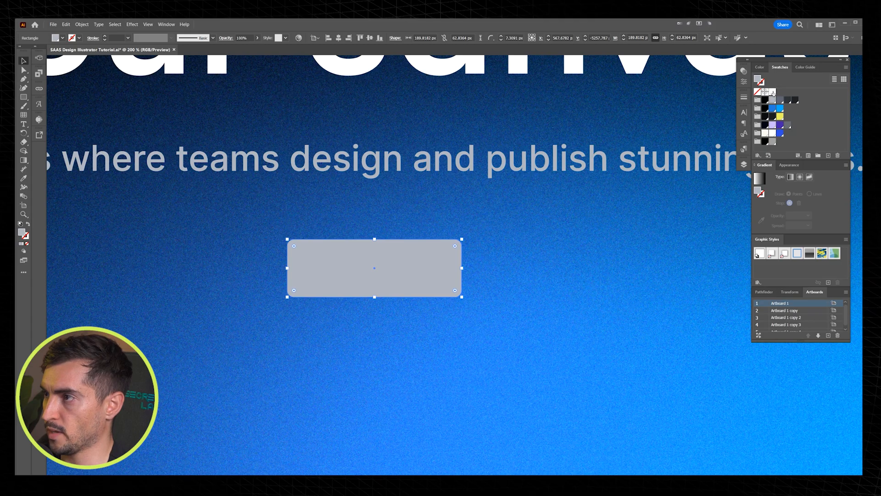
Step: Fill the button rectangle with white and reduce its corner radius to 4.8 px
left_click(773, 92)
scroll(405, 262, "up", 1)
key("a")
mouse_move(480, 238)
left_mouse_down()
mouse_move(495, 235)
mouse_move(472, 246)
mouse_move(486, 234)
mouse_move(492, 244)
left_mouse_up()
key("v")
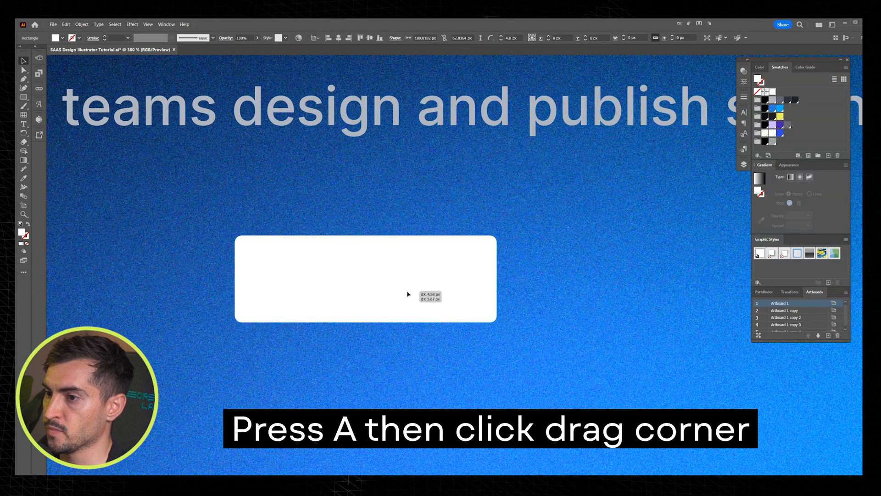
Step: Apply a 90° linear gradient to the button, running from white at the top to bright blue at the bottom
scroll(338, 258, "up", 1)
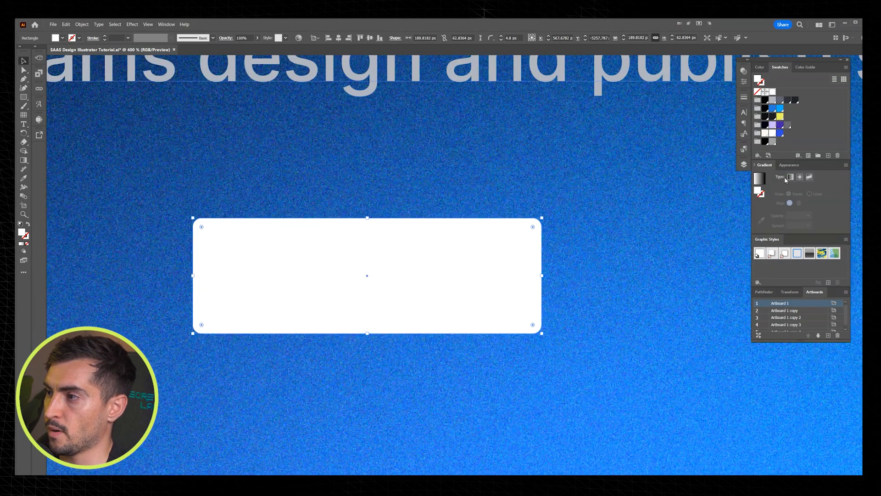
left_click_drag(757, 168, 561, 181)
left_click(590, 190)
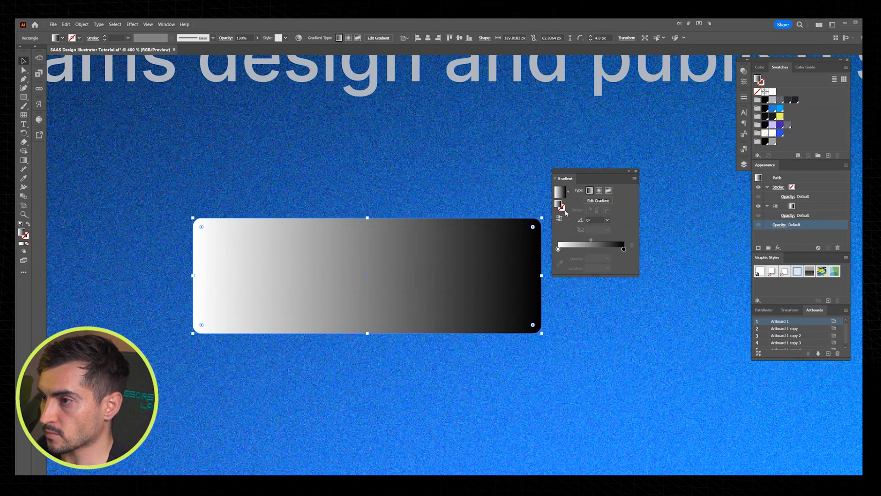
key("Return")
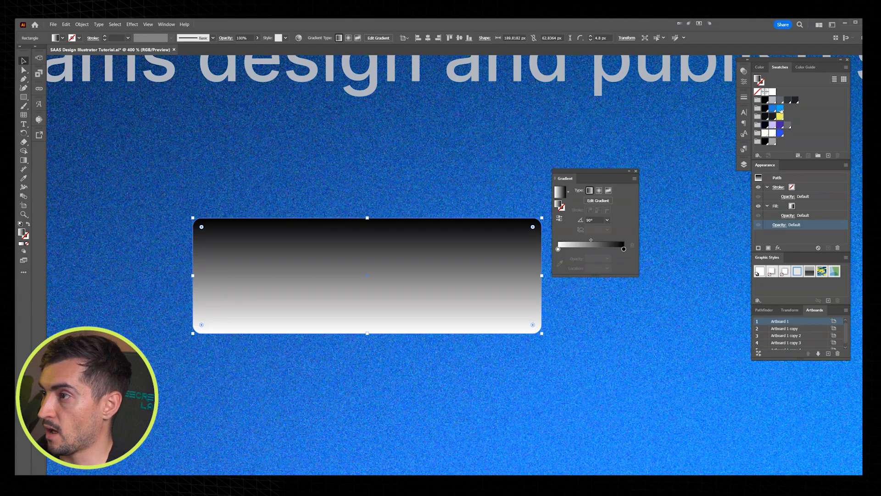
left_click(624, 249)
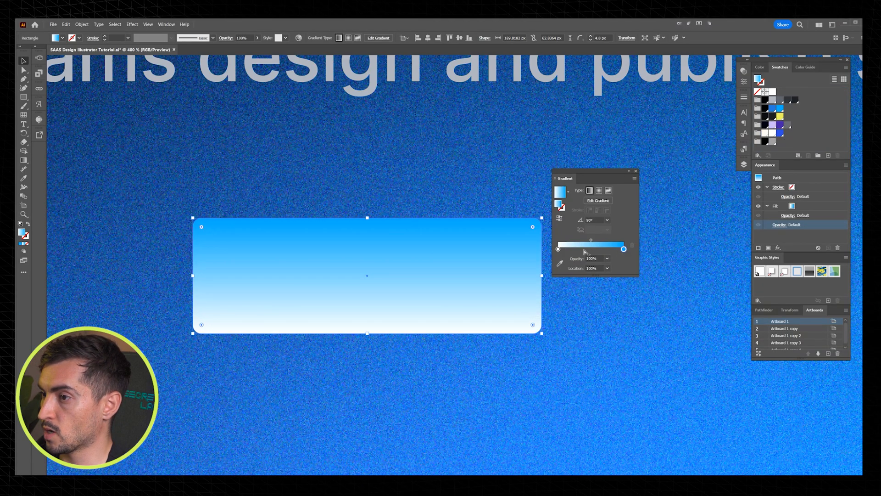
left_click(559, 219)
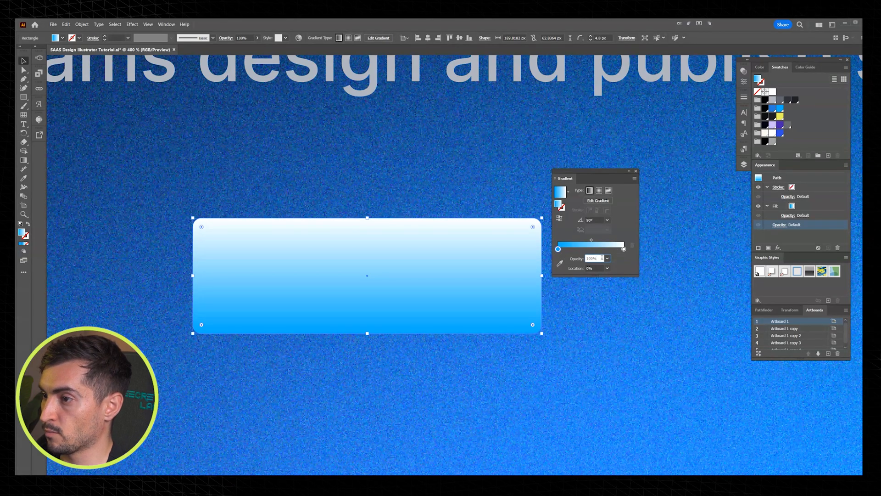
Step: Try 60% opacity on the blue stop of the button's gradient and undo it
type("60")
key("Return")
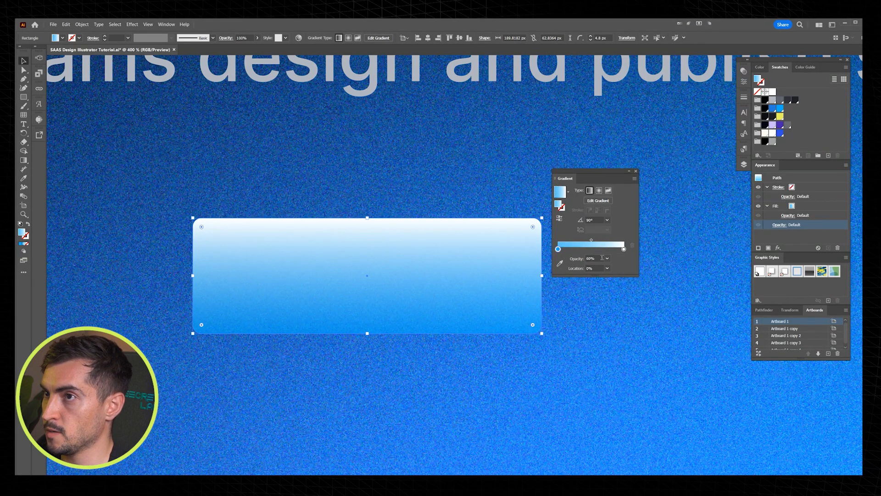
key("ctrl+z")
Step: Lighten the blue stop of the button's gradient to a 36% tint
double_click(559, 249)
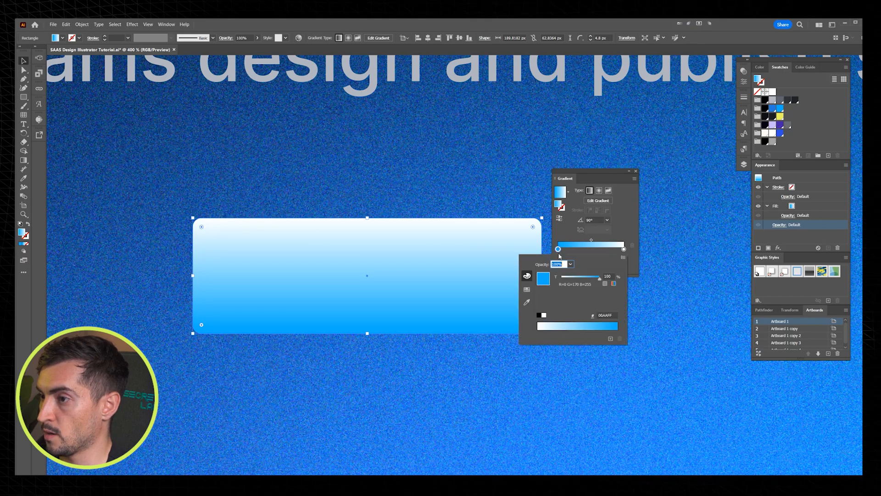
left_click_drag(598, 276, 575, 277)
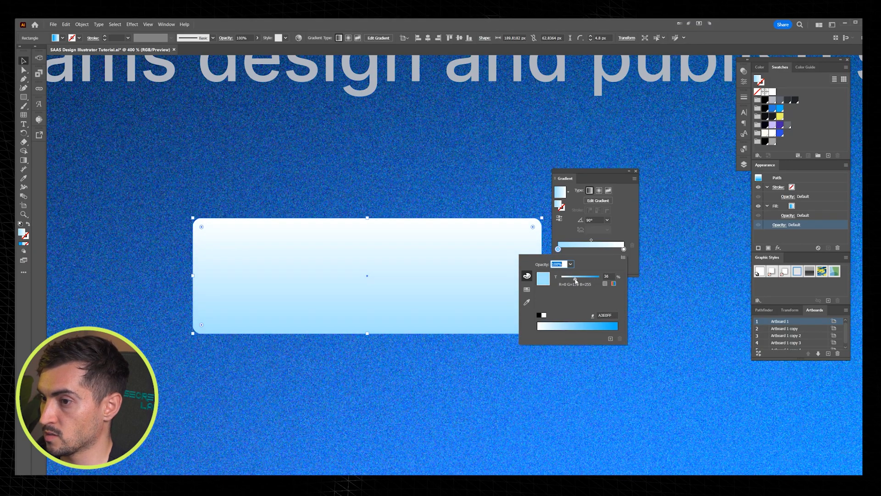
key("Escape")
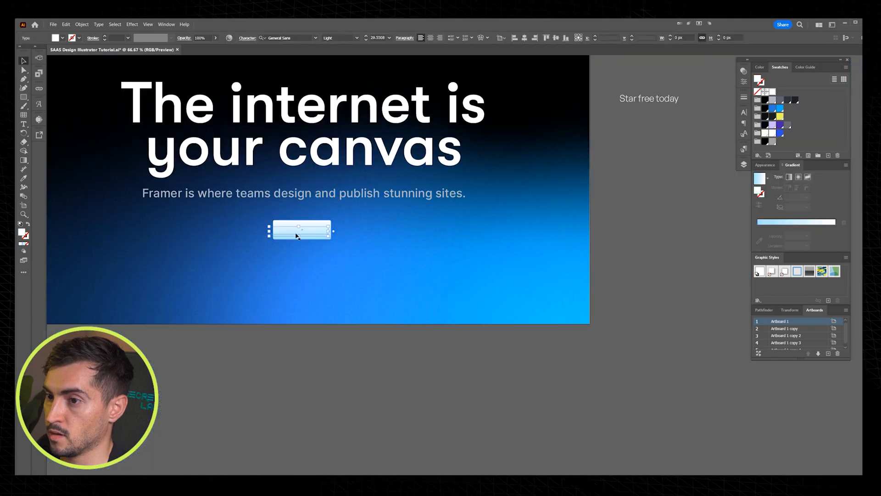
Step: Correct the call-to-action text to "Start free today", place it on the button and fill it black
scroll(295, 234, "up", 3)
double_click(273, 225)
type("tart free today")
key("Escape")
left_click_drag(408, 210, 369, 217)
left_click(765, 109)
Step: Change the button label's font to Inter V in the Regular weight
scroll(275, 201, "up", 1)
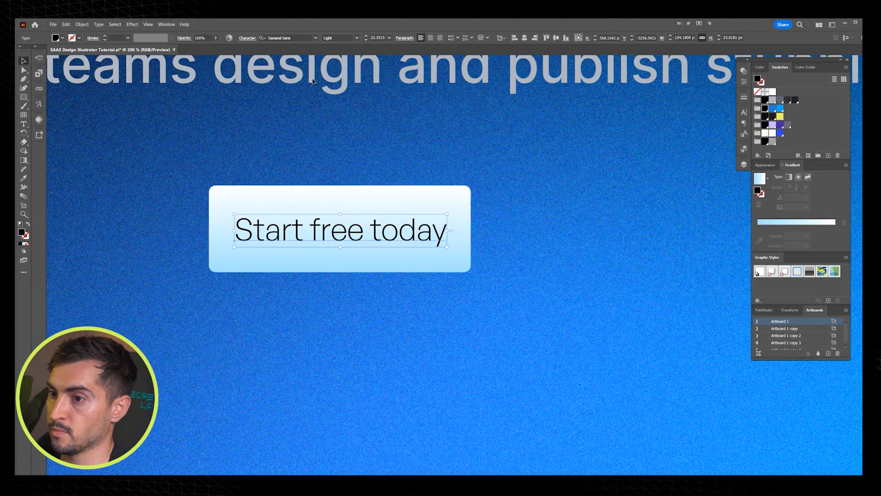
left_click(287, 38)
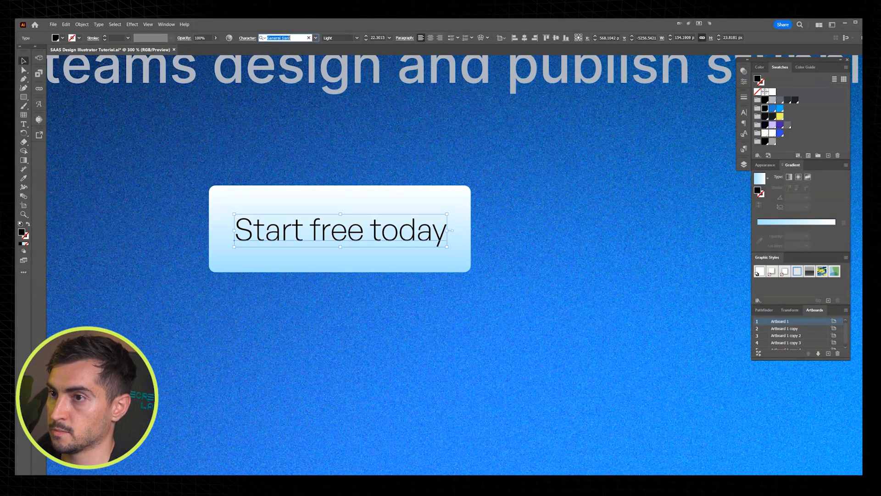
type("inter")
left_click(300, 146)
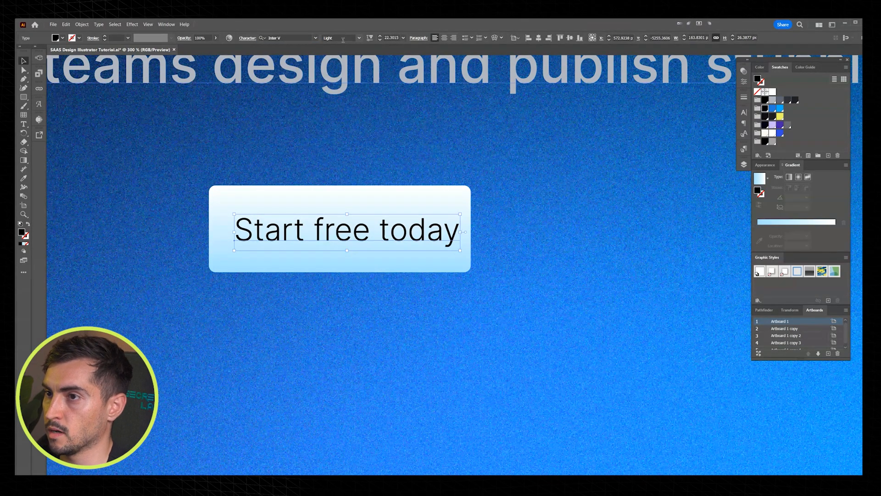
scroll(343, 40, "down", 5)
scroll(343, 40, "up", 2)
left_click(359, 37)
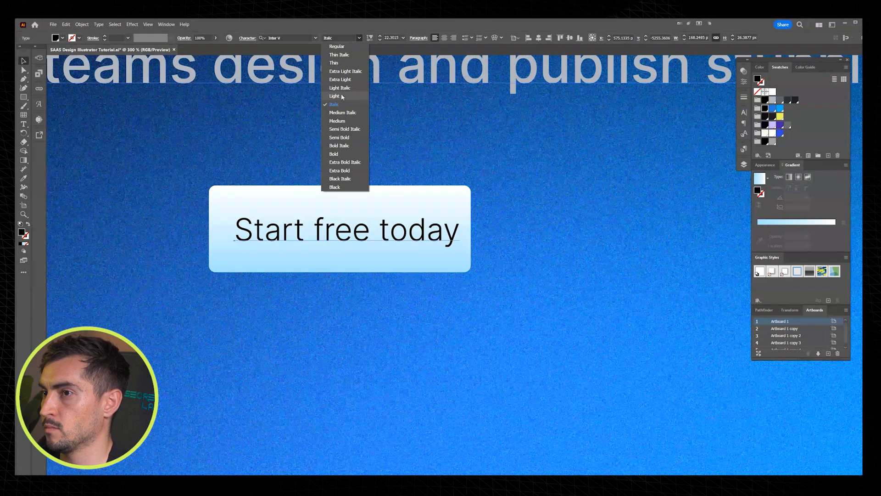
left_click(336, 46)
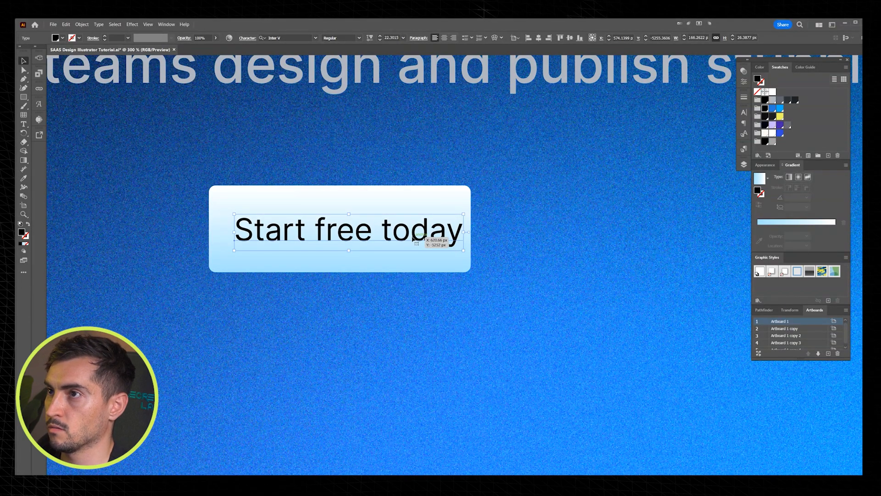
Step: Tighten the button label's tracking, scale it down to about 20 pt and position it in the button's middle
key("alt+Left")
left_click_drag(395, 238, 393, 235)
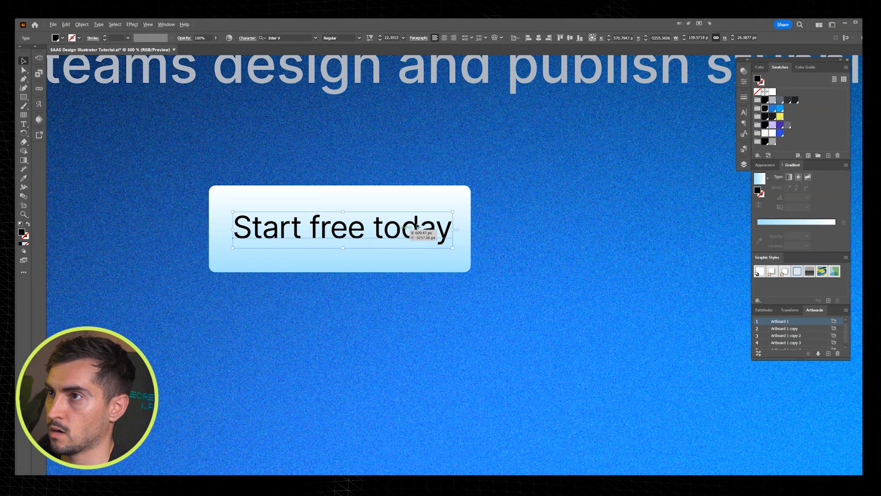
scroll(433, 219, "up", 1)
left_click_drag(459, 209, 449, 210)
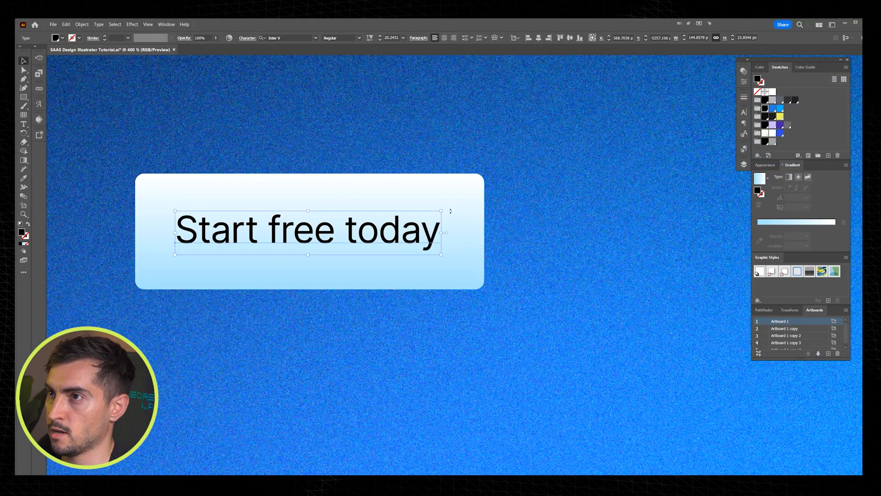
Step: Select the button's gradient shape, try repositioning it and undo the move
left_click(452, 186)
left_click(438, 185)
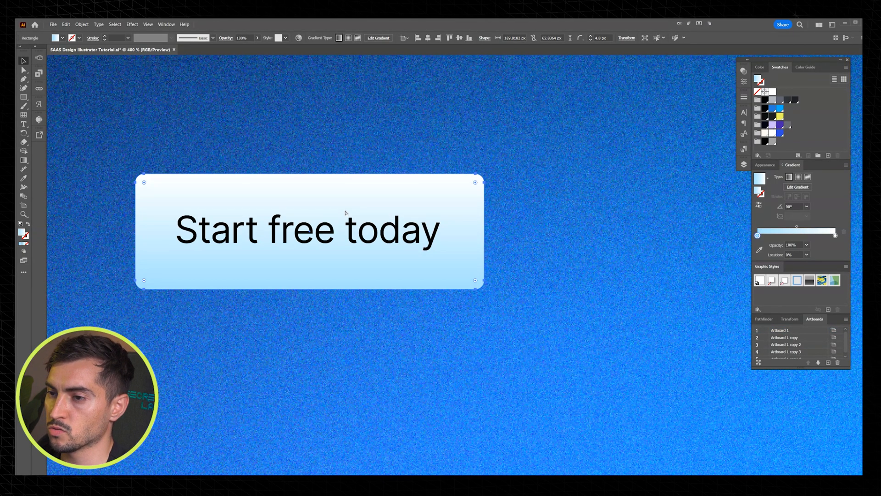
scroll(344, 196, "down", 1)
left_click_drag(326, 161, 344, 164)
left_click_drag(349, 192, 431, 168)
key("ctrl+z")
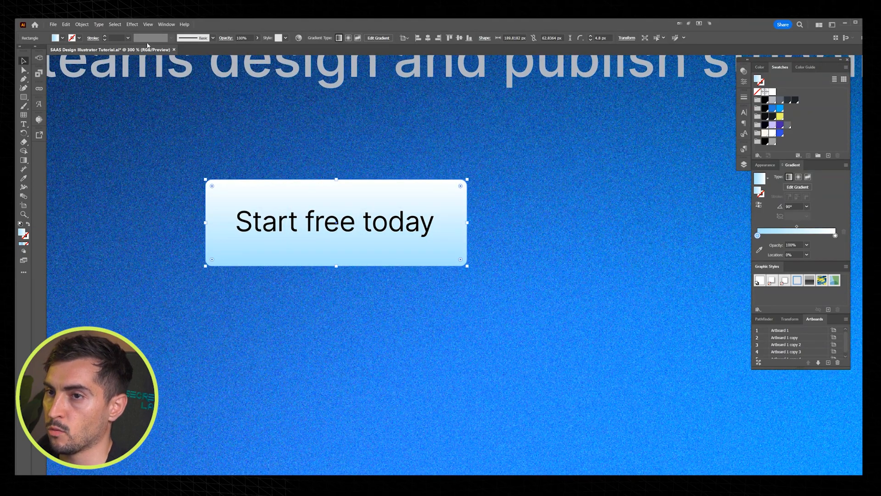
Step: Offset the button's gradient rectangle outward by 4 px with Round joins
left_click(83, 25)
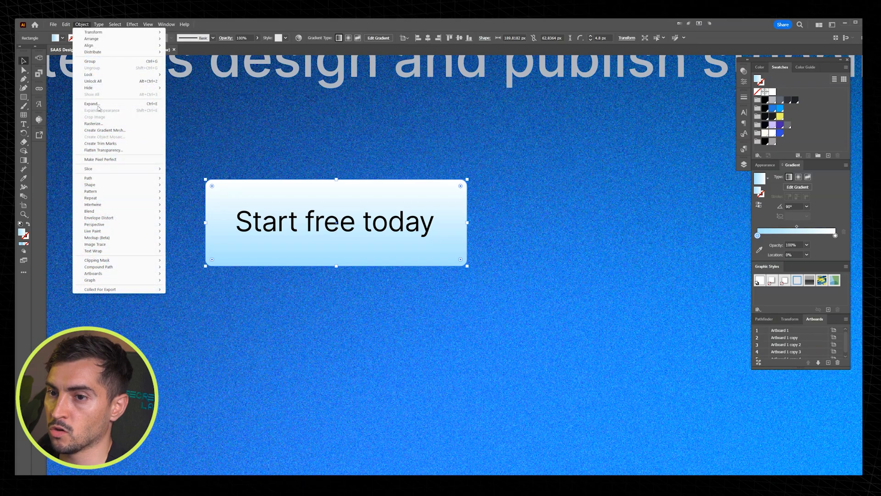
mouse_move(111, 179)
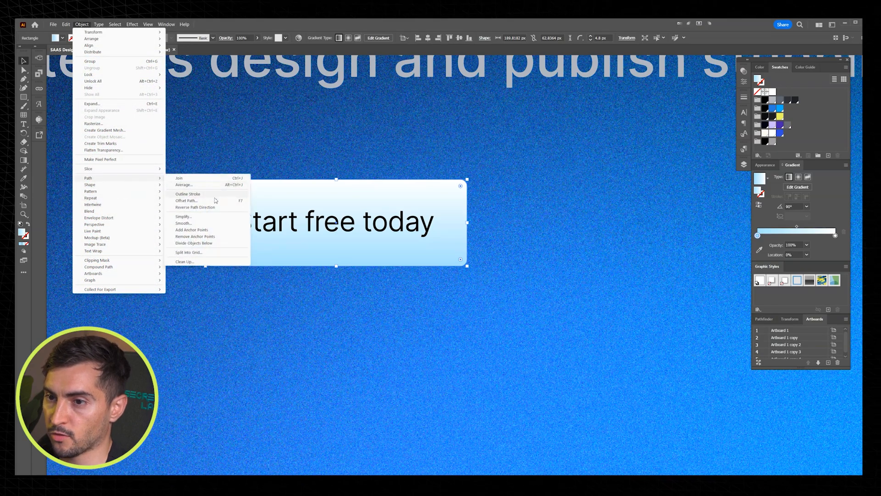
left_click(186, 201)
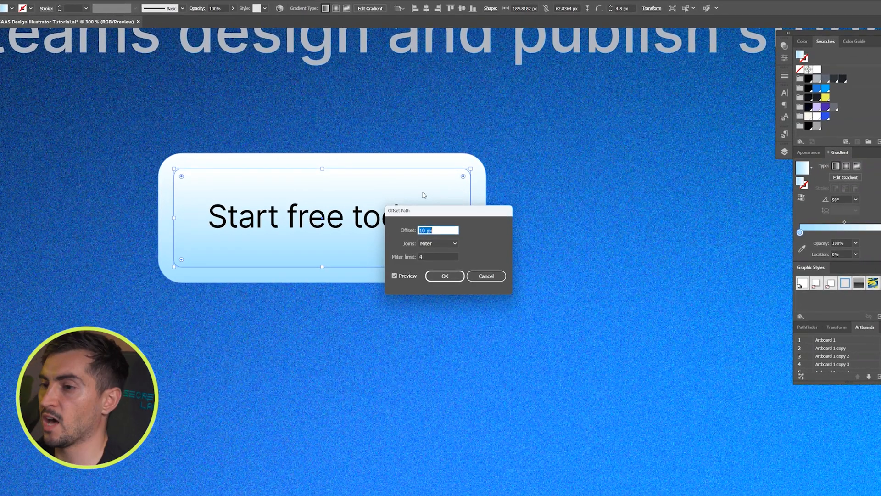
key("shift+Up")
key("shift+Down")
key("shift+Down")
key("shift+Down")
key("shift+Up")
key("shift+Down")
key("Up")
key("Up")
key("Up")
key("Up")
key("Up")
key("Up")
key("Up")
key("Up")
key("Up")
key("Up")
key("Up")
key("Up")
key("Up")
key("Up")
key("Up")
key("Down")
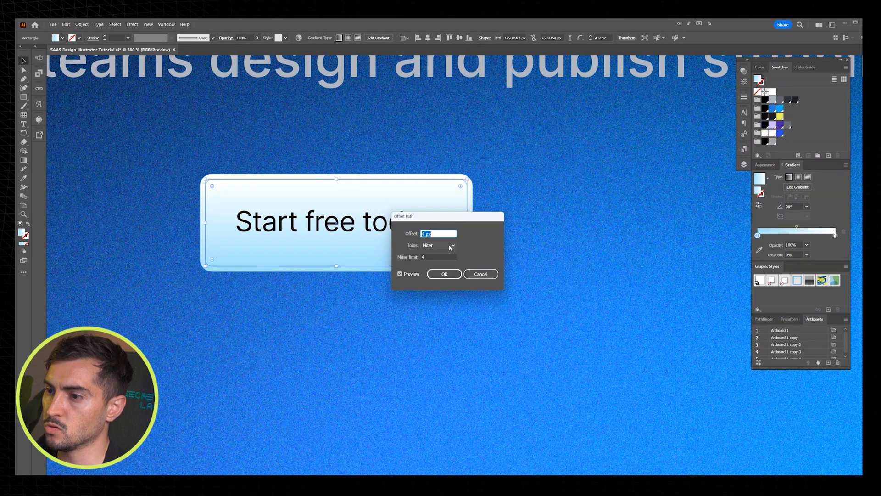
left_click(450, 247)
left_click(433, 256)
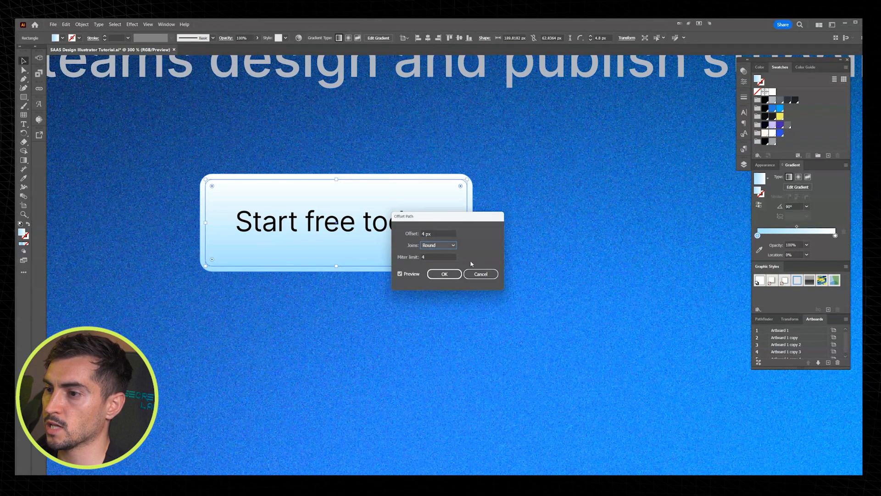
left_click(443, 276)
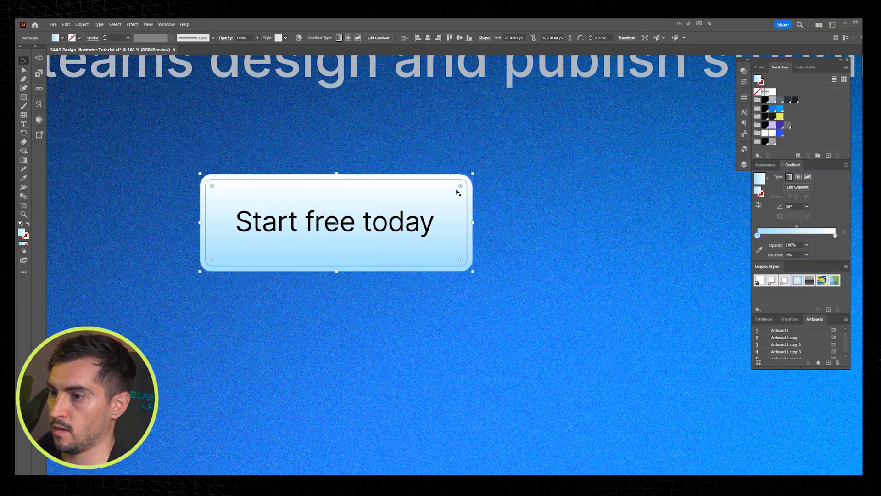
Step: Set the opacity of the offset outer rectangle to 40%
key("ctrl+=")
left_click(744, 81)
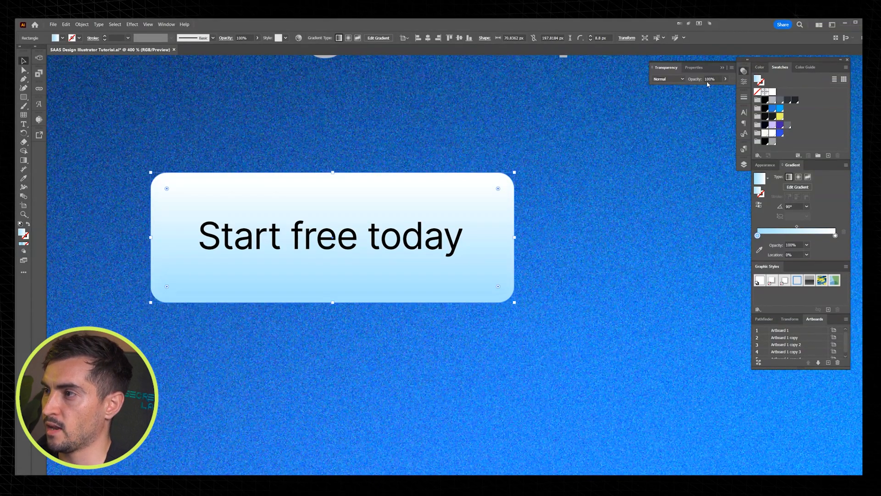
scroll(714, 78, "down", 10)
scroll(714, 78, "up", 4)
scroll(714, 78, "up", 1)
scroll(714, 78, "down", 1)
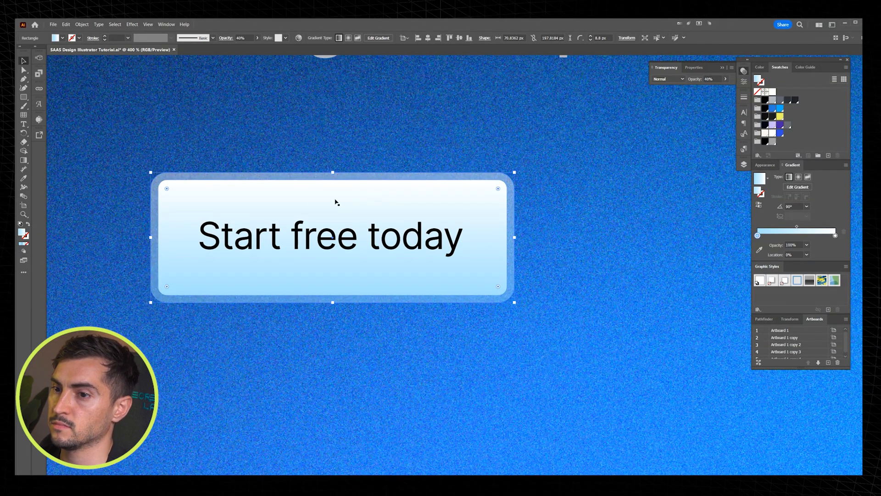
left_click_drag(495, 179, 520, 147)
key("ctrl+z")
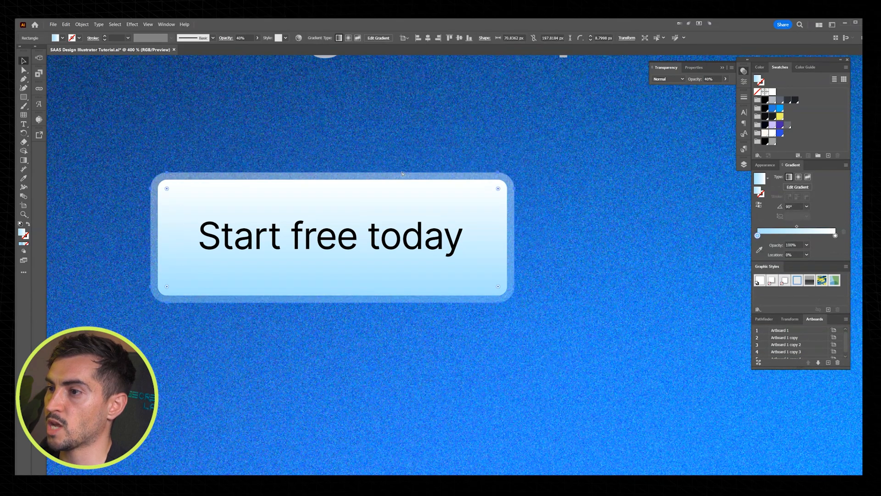
Step: Apply a white stroke to the button's outer rectangle
scroll(392, 174, "up", 1)
left_click(761, 82)
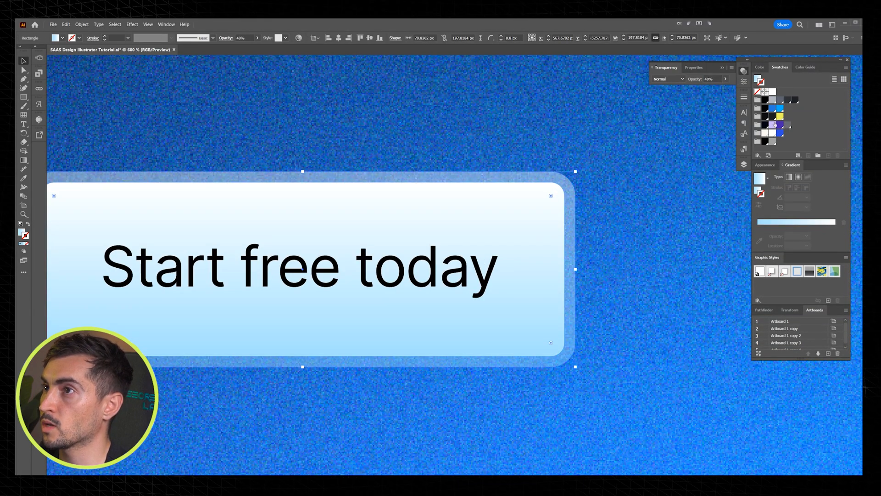
left_click(773, 92)
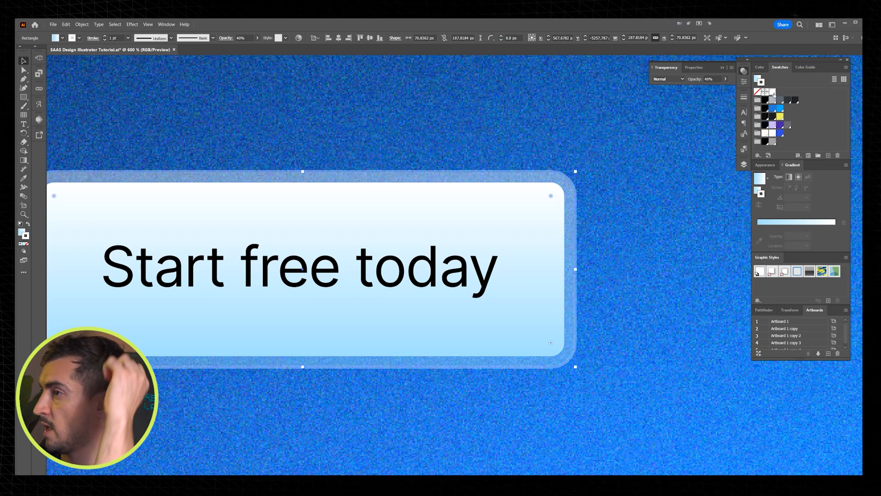
Step: Disable the outer rectangle's overall opacity effect and set only its fill opacity to 40%
left_click(765, 165)
left_click(767, 206)
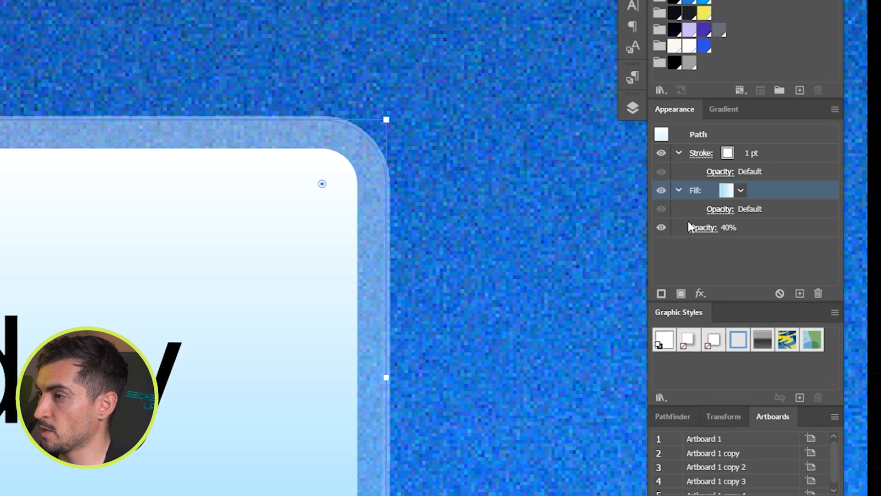
scroll(344, 136, "up", 3)
left_click(675, 229)
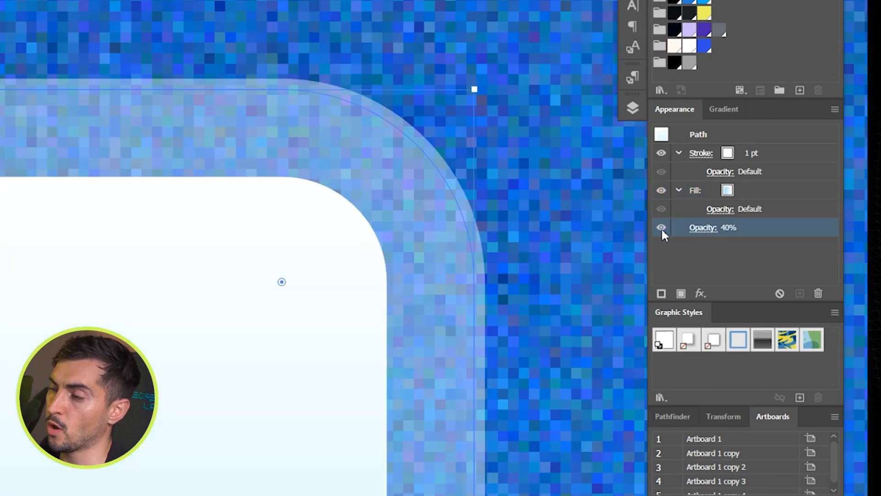
left_click(661, 227)
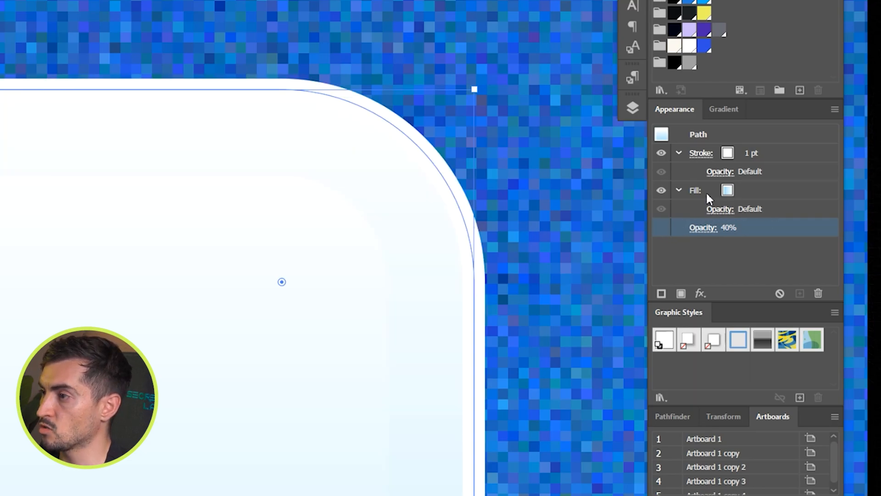
left_click(721, 209)
type("40")
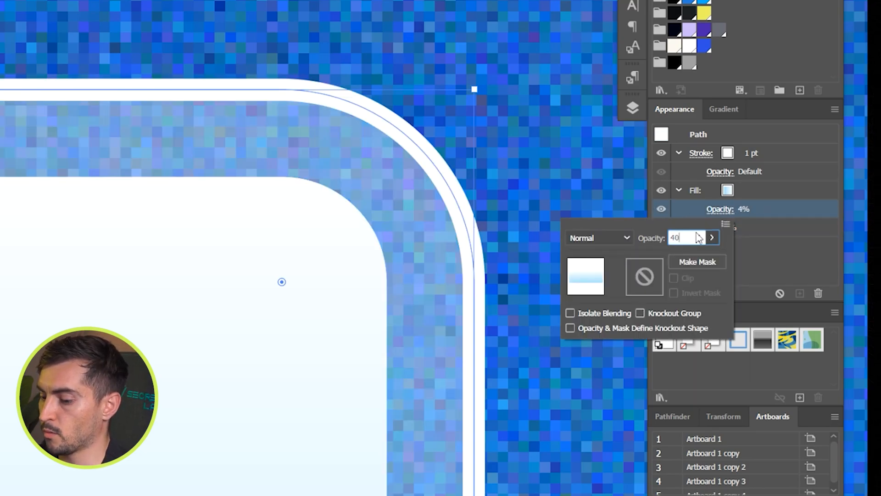
key("Return")
scroll(448, 125, "down", 5)
scroll(449, 125, "up", 3)
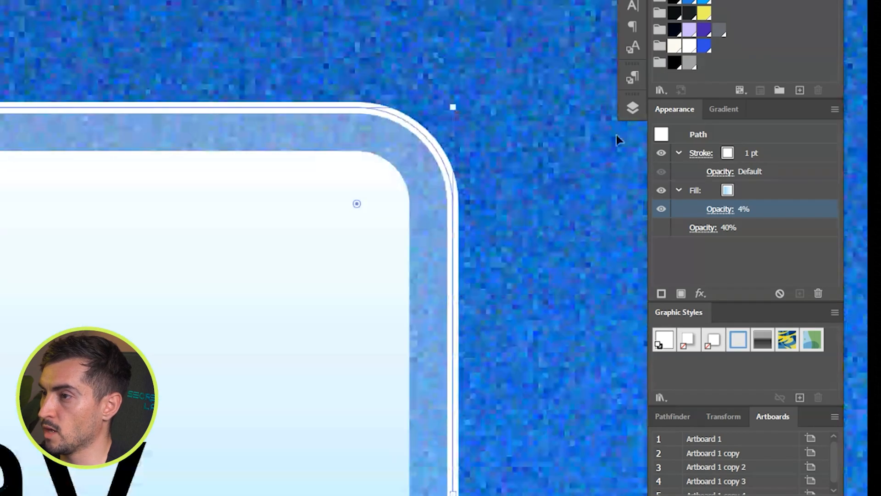
Step: Set the outer rectangle's stroke weight to 0.5 pt and recolor the stroke to light blue B0E3F7
left_click(751, 159)
left_click(798, 153)
left_click(807, 185)
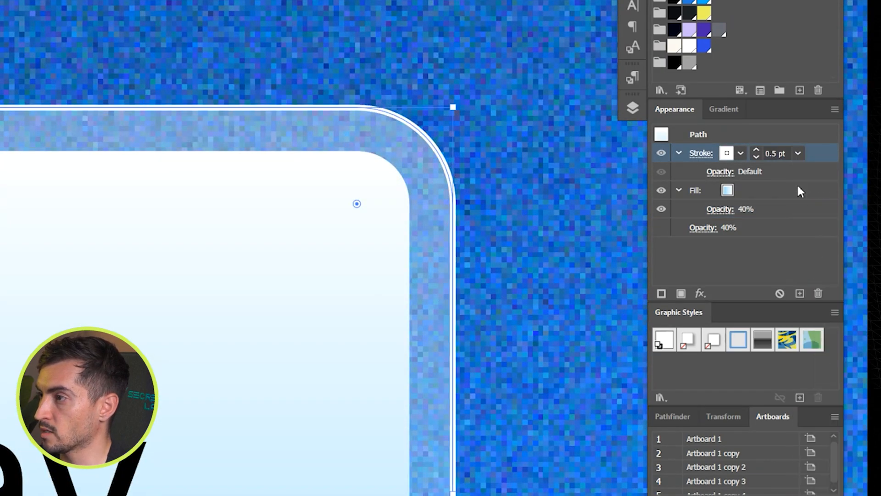
left_click(729, 154)
left_click(604, 201)
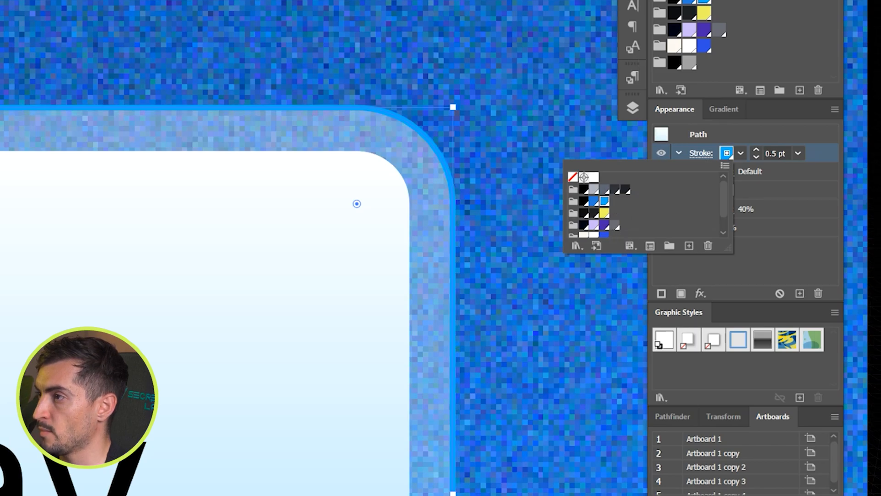
double_click(665, 1)
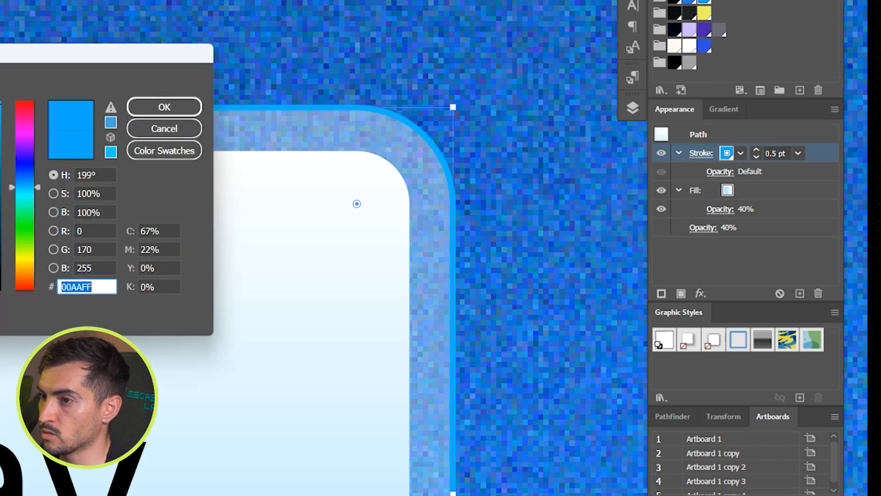
type("F3FCFF")
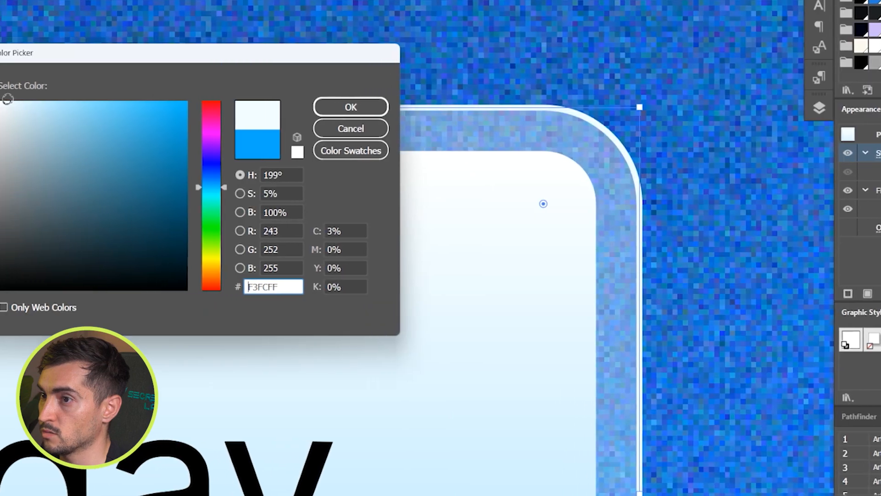
left_click_drag(8, 99, 53, 106)
left_click(358, 110)
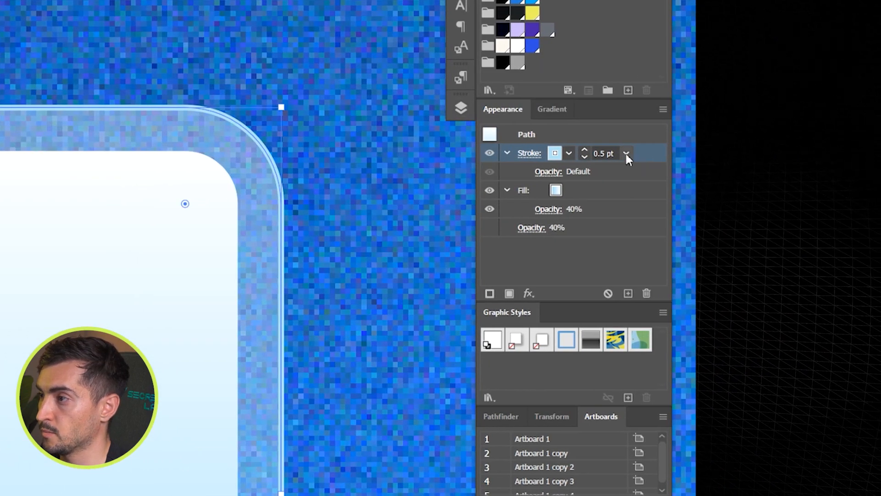
Step: Reduce the outer rectangle's stroke weight to 0.25 pt and deselect it
left_click(784, 153)
left_click(796, 171)
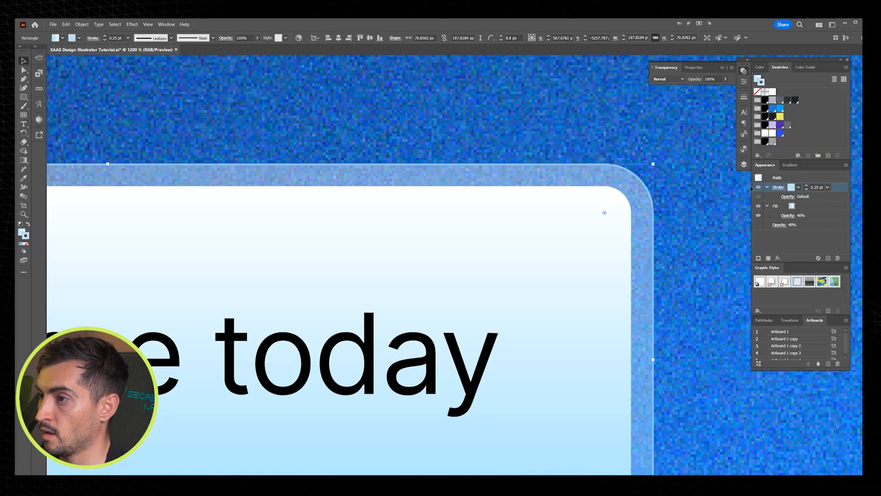
scroll(623, 152, "down", 5)
left_click(635, 129)
scroll(635, 129, "down", 2)
scroll(639, 128, "up", 1)
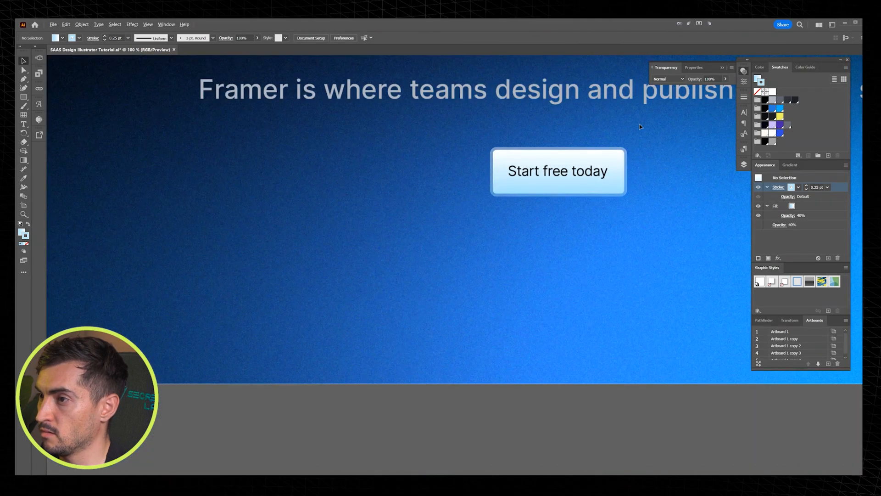
Step: Adjust the stroke weight of the button's outer outline to 0.3 pt
scroll(638, 128, "up", 1)
left_click(827, 188)
left_click(833, 204)
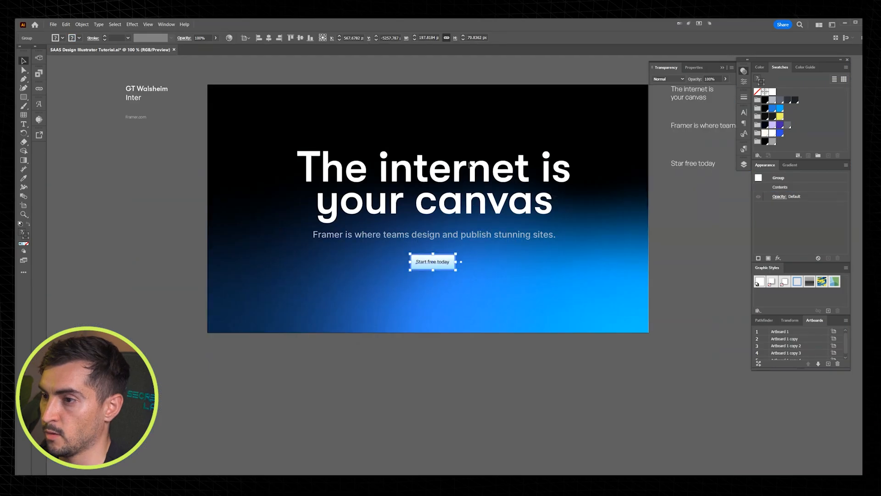
Step: Center the grouped button horizontally on the artboard
left_click(268, 37)
left_click(367, 70)
scroll(488, 138, "up", 1)
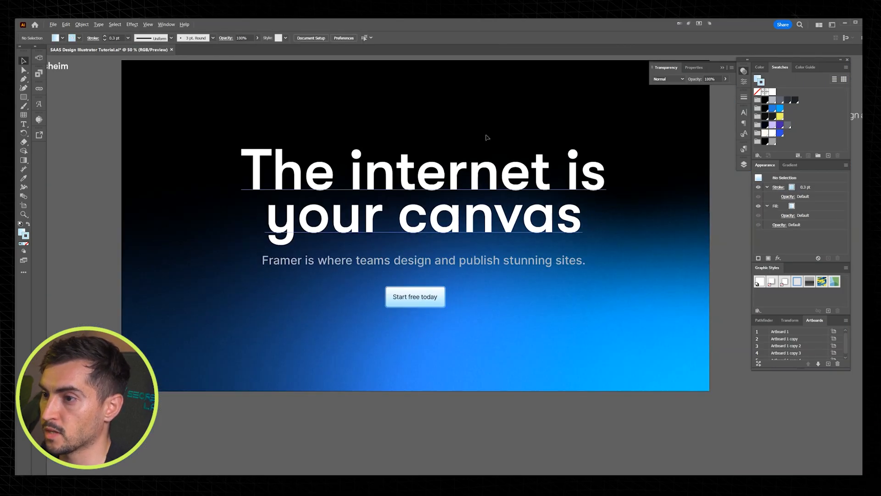
scroll(511, 138, "up", 1)
scroll(577, 97, "down", 1)
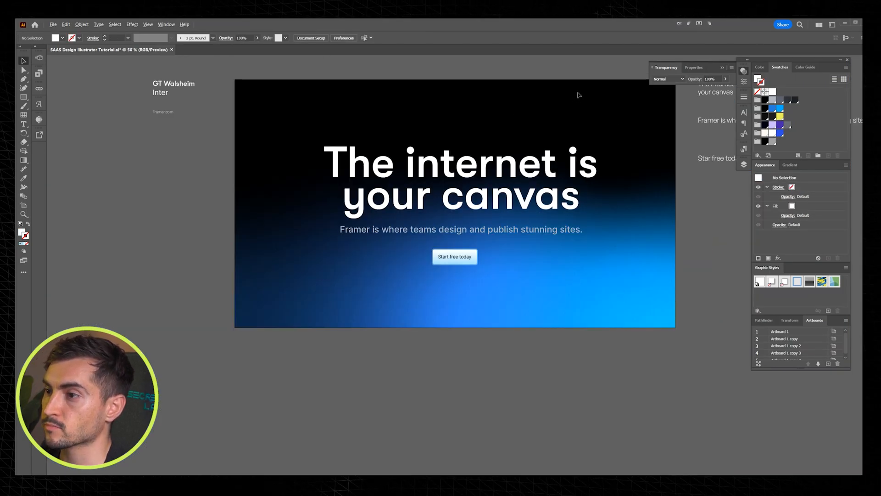
Step: Change the button label to "Start for free today" and widen the button shapes to fit the longer text
scroll(530, 242, "up", 1)
scroll(521, 246, "up", 1)
left_click(424, 260)
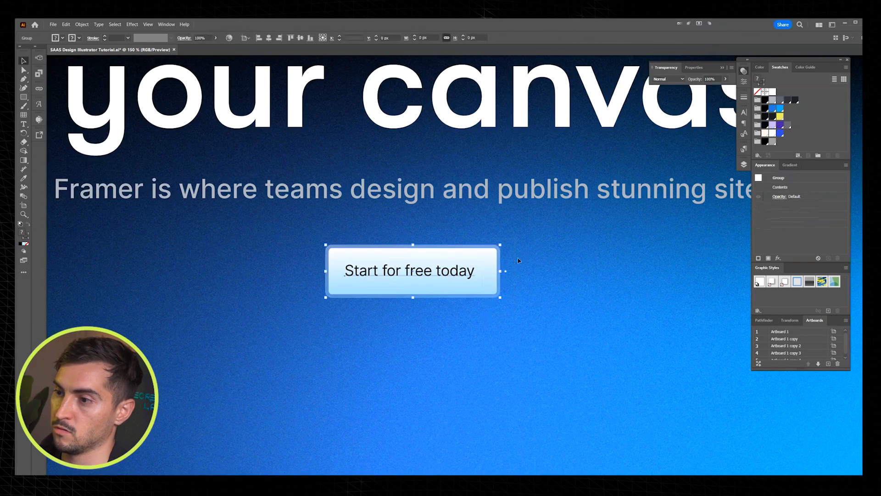
key("a")
key("Right")
key("Right")
key("Right")
key("Right")
key("Right")
key("Right")
key("Right")
key("Right")
key("Right")
key("Right")
key("Right")
key("Right")
key("Right")
key("Right")
key("Right")
key("v")
left_click(491, 315)
scroll(495, 278, "up", 2)
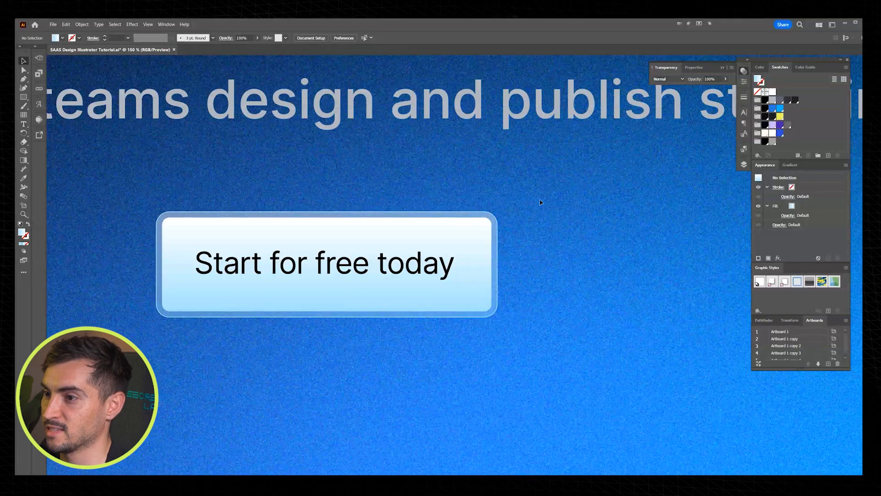
Step: Round the corners of the button's inner shape to about 11 px
left_click(471, 295)
key("a")
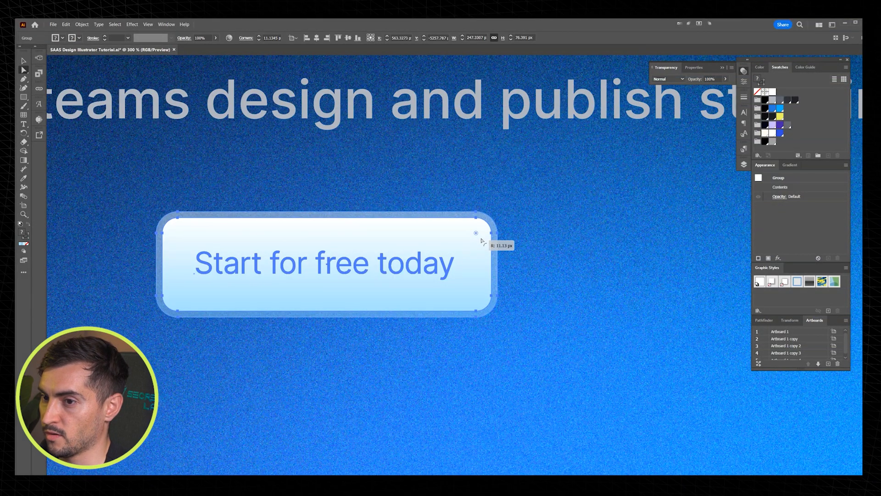
key("v")
left_click(548, 200)
scroll(550, 200, "down", 2)
scroll(494, 270, "down", 2)
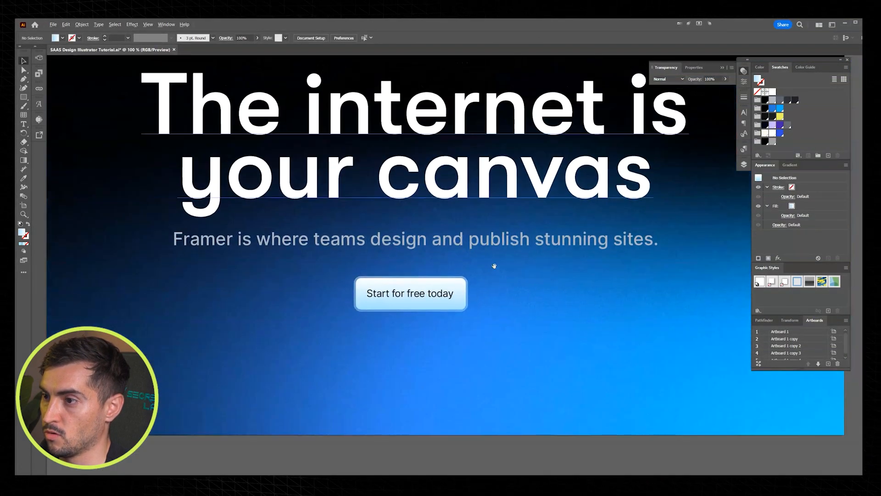
Step: Change the "Start for free today" label's font weight to Medium
scroll(486, 294, "up", 2)
key("a")
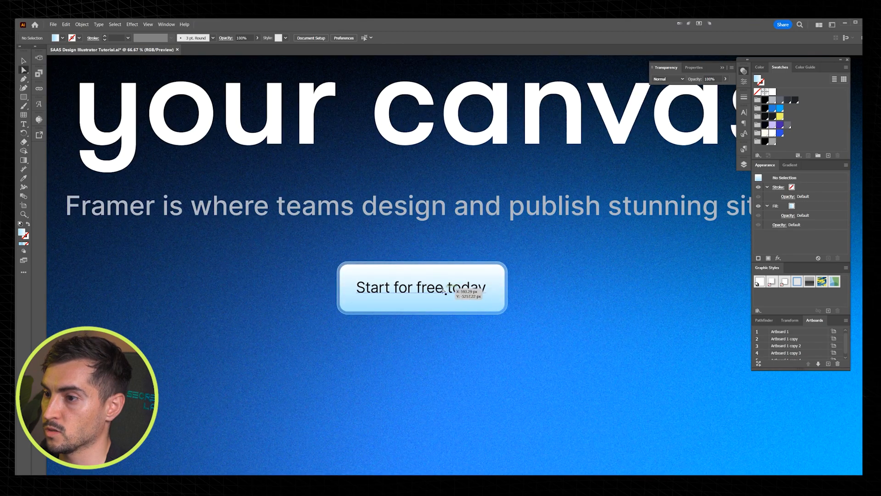
left_click(466, 295)
left_click(359, 38)
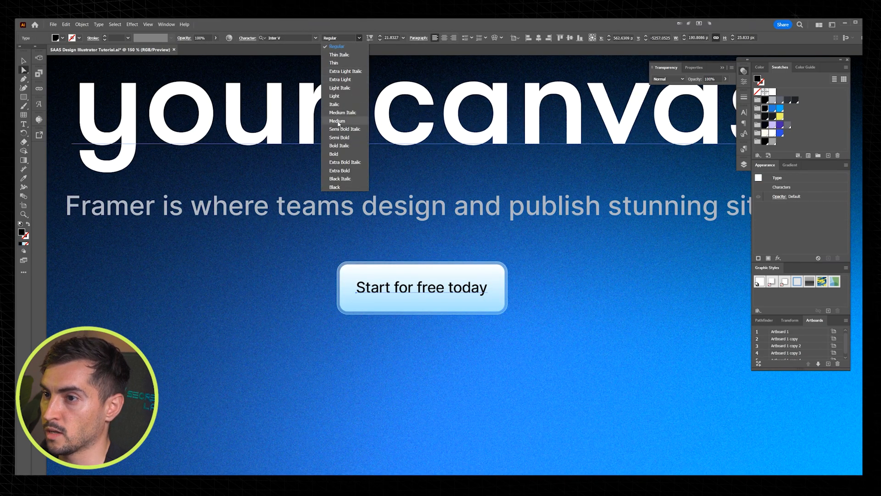
left_click(338, 122)
left_click(544, 257)
scroll(545, 257, "down", 2)
scroll(554, 257, "down", 2)
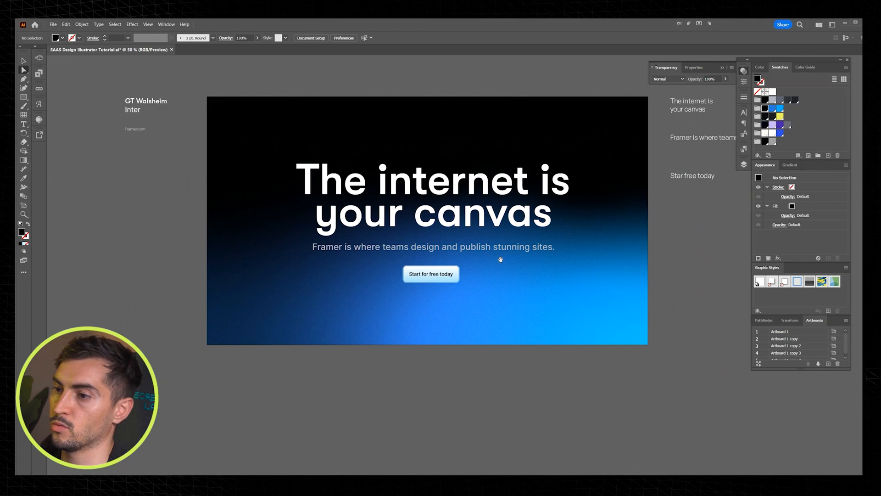
Step: Place the Framer logo in the upper-left corner of the artboard
left_click_drag(473, 141, 463, 170)
scroll(327, 146, "up", 1)
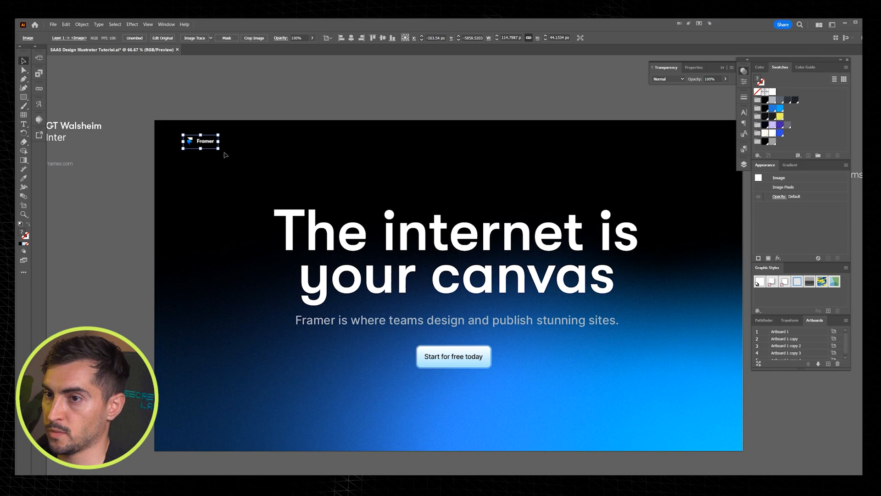
left_click_drag(219, 150, 244, 161)
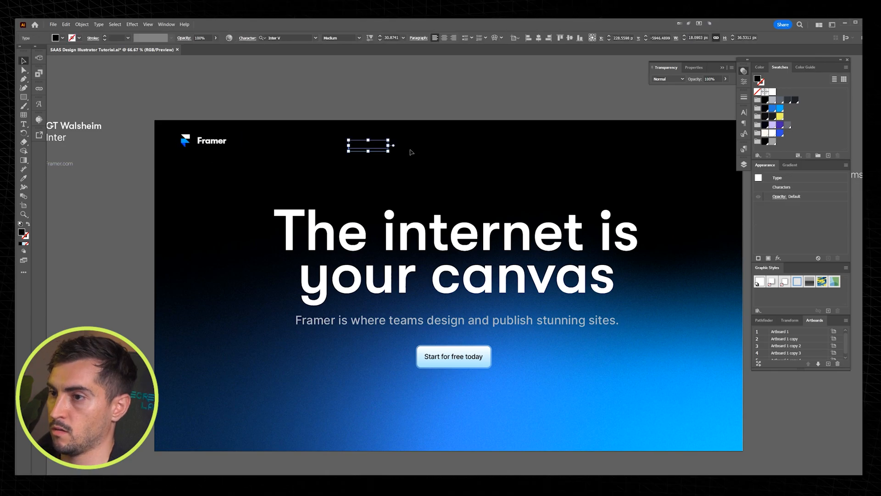
Step: Sample the tagline's gray text color onto the new text object beside the logo with the Eyedropper tool
key("i")
left_click(427, 317)
scroll(418, 314, "up", 3)
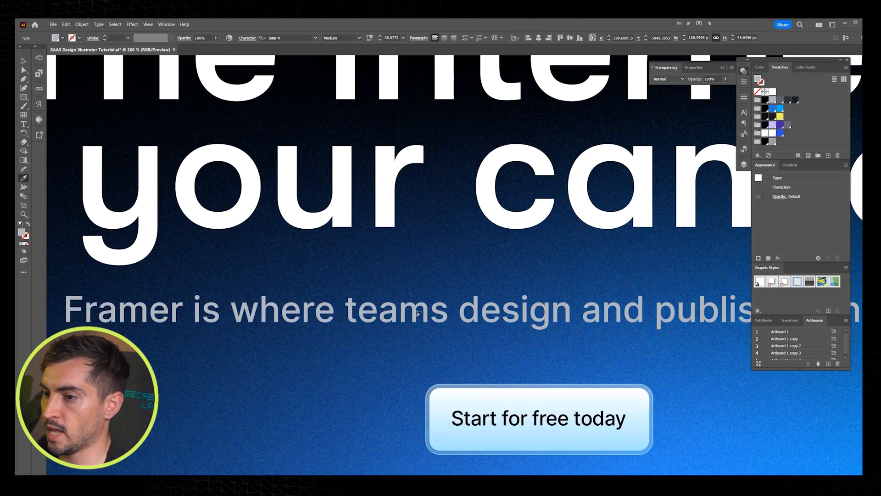
Step: Scale down the "Features" text and move it into the header row, level with the Framer logo
scroll(419, 314, "down", 2)
scroll(356, 91, "up", 2)
key("ctrl+alt+shift+comma")
key("ctrl+alt+shift+comma")
key("v")
left_click_drag(351, 133, 350, 174)
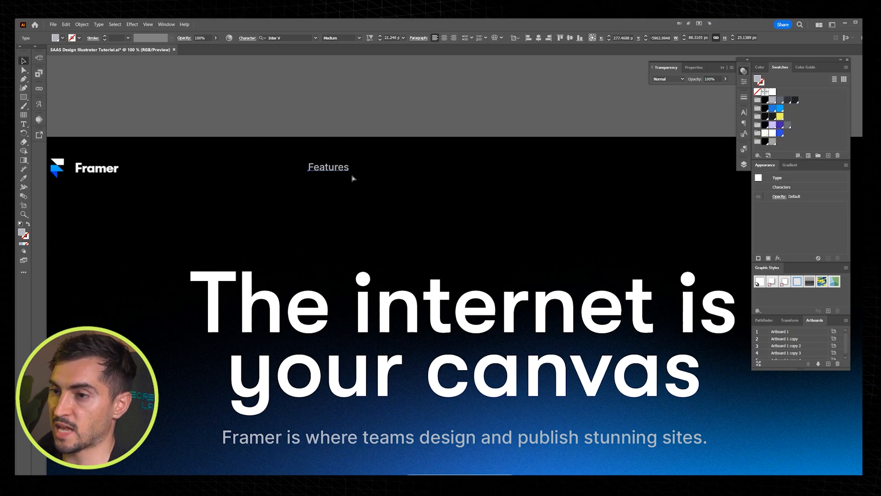
Step: Fine-tune the font size of the "Features" label in small increments, ending slightly smaller than the starting size
key("ctrl+shift+period")
key("ctrl+shift+period")
key("ctrl+shift+period")
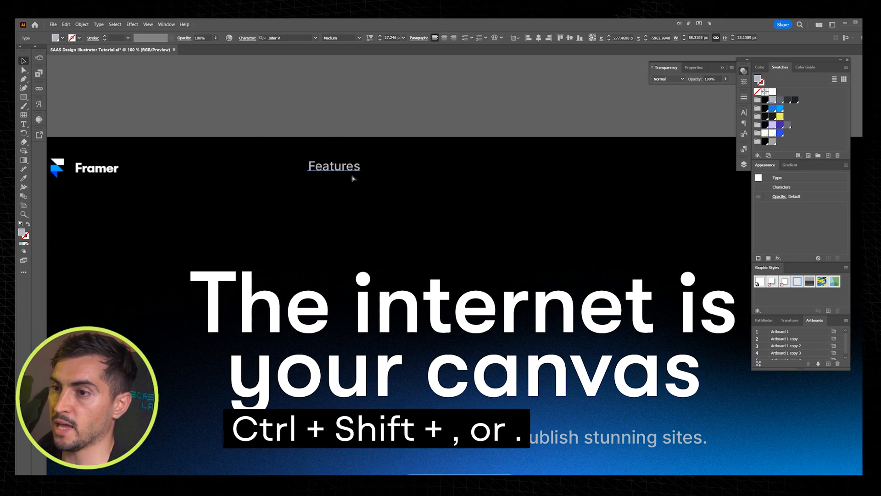
key("ctrl+shift+comma")
key("ctrl+shift+comma")
key("ctrl+shift+comma")
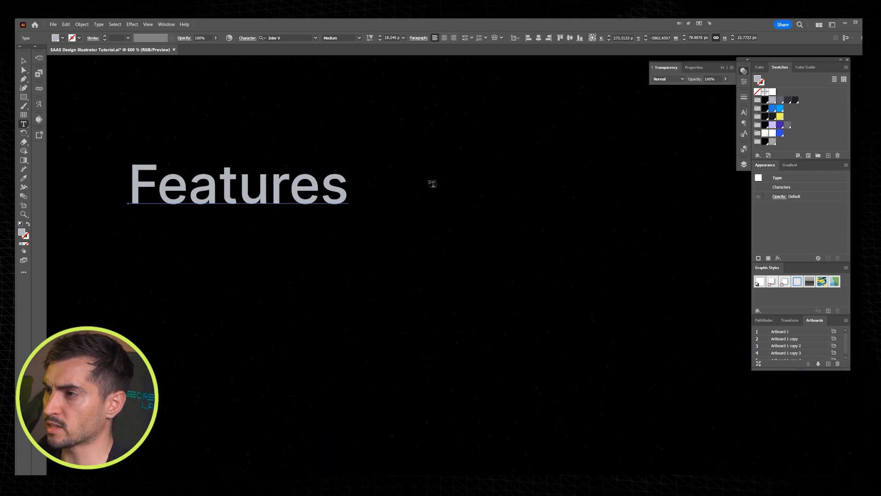
Step: Draw a small downward chevron beside "Features" with the Pen tool, using a gray stroke and no fill
key("p")
left_click(373, 186)
left_click(383, 196)
left_click(393, 187)
key("v")
left_click_drag(404, 177, 389, 191)
key("shift+x")
left_click(414, 175)
scroll(395, 176, "up", 3)
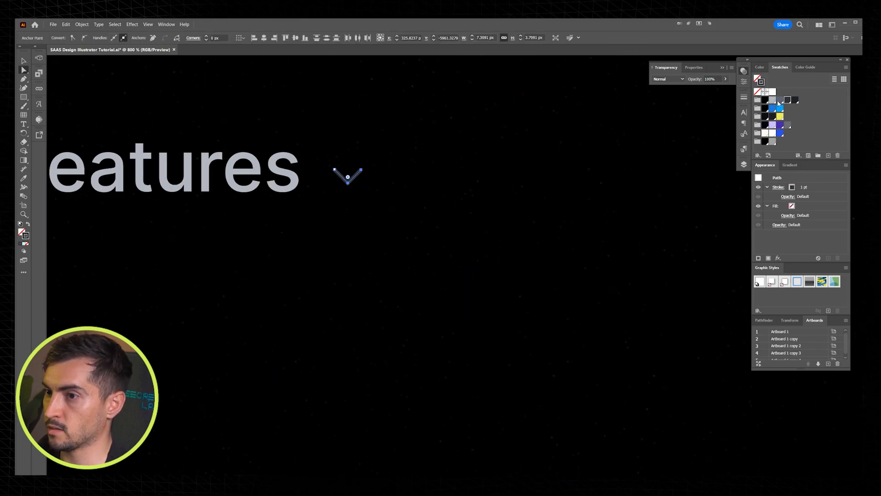
Step: Shrink the chevron beside "Features" and restyle its stroke in dark gray with round caps and corners
key("v")
left_click(442, 144)
scroll(303, 176, "up", 1)
left_click_drag(395, 149, 362, 183)
left_click(744, 97)
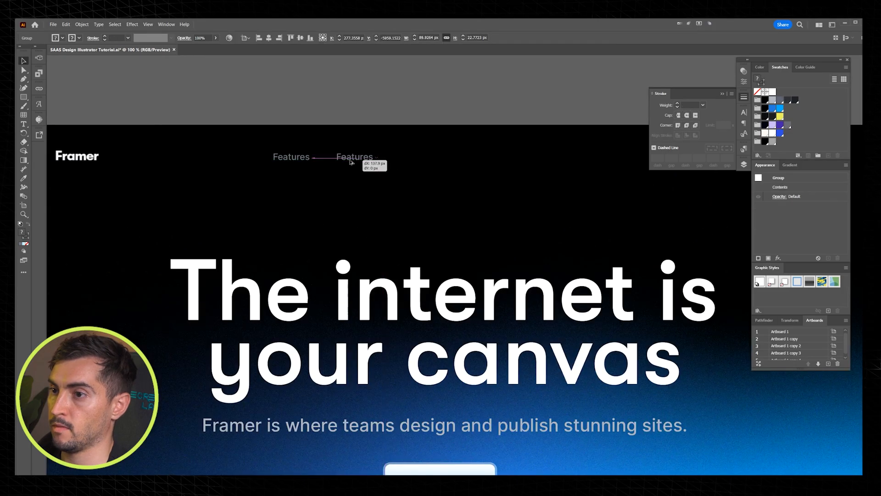
Step: Duplicate the "Features" label with its chevron into a row of five evenly spaced header menu items
left_click_drag(350, 161, 344, 162)
key("ctrl+d")
key("ctrl+d")
key("ctrl+d")
left_click_drag(491, 136, 426, 149)
key("Tab")
scroll(296, 150, "up", 1)
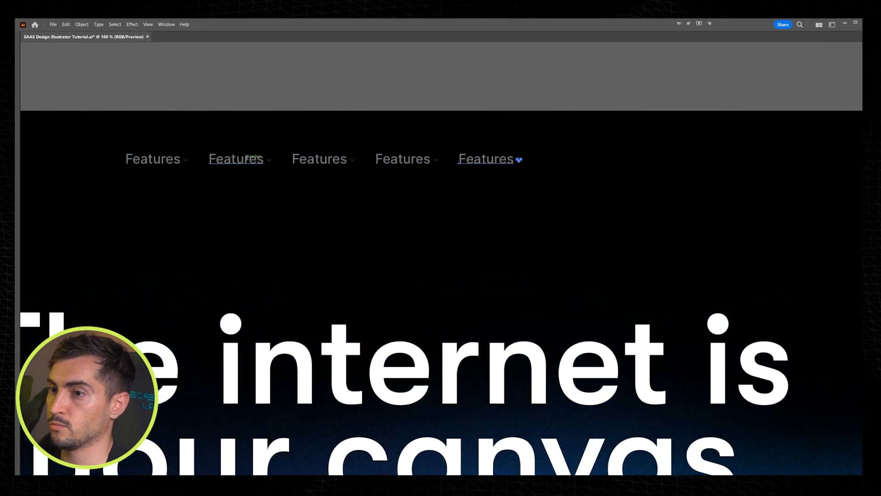
Step: Replace the second, third and fourth menu labels with "Resources", "Community" and "Gallery"
double_click(258, 156)
type("Resourc")
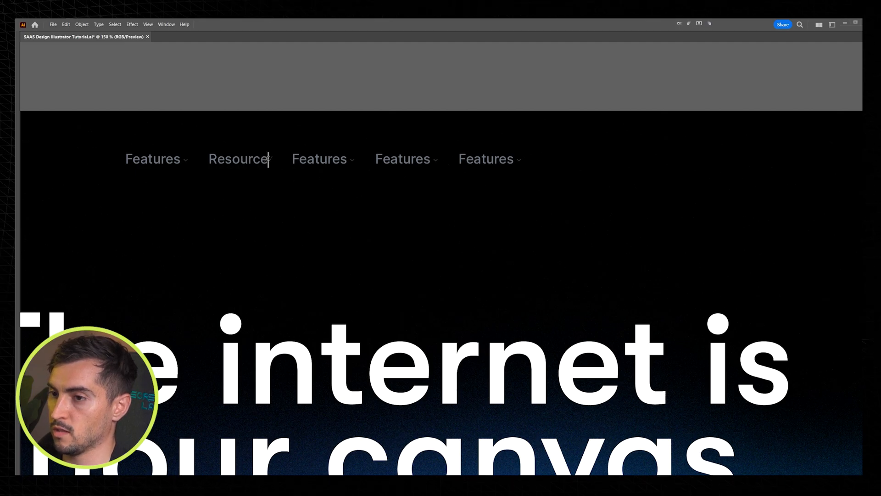
key("Escape")
scroll(295, 161, "up", 2)
double_click(357, 203)
type("Ga")
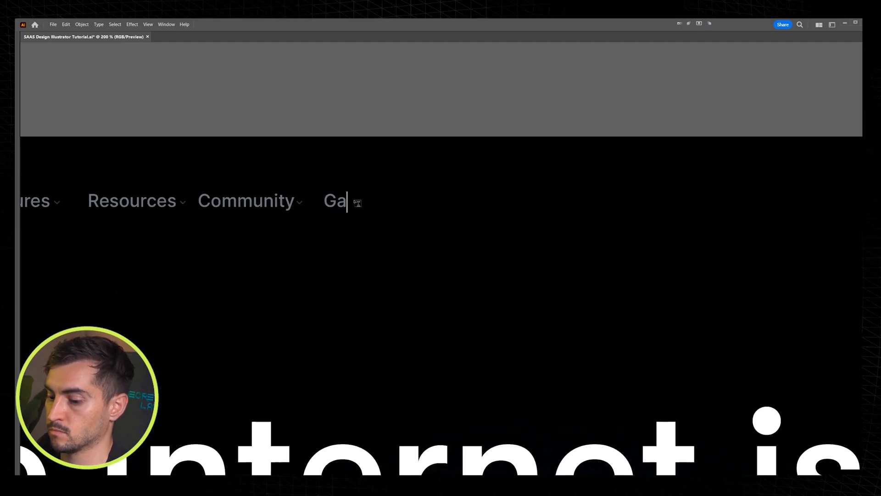
type("llery")
key("Escape")
Step: Add two more header menu labels after "Gallery", reading "Enterprise" and "Pricing"
left_click_drag(357, 203, 449, 211)
double_click(445, 202)
type("Enterprise")
key("Escape")
left_click_drag(451, 203, 566, 202)
double_click(563, 199)
type("Pricing")
key("Escape")
Step: Select all the header menu items and position them as one row above the headline
scroll(610, 174, "down", 6)
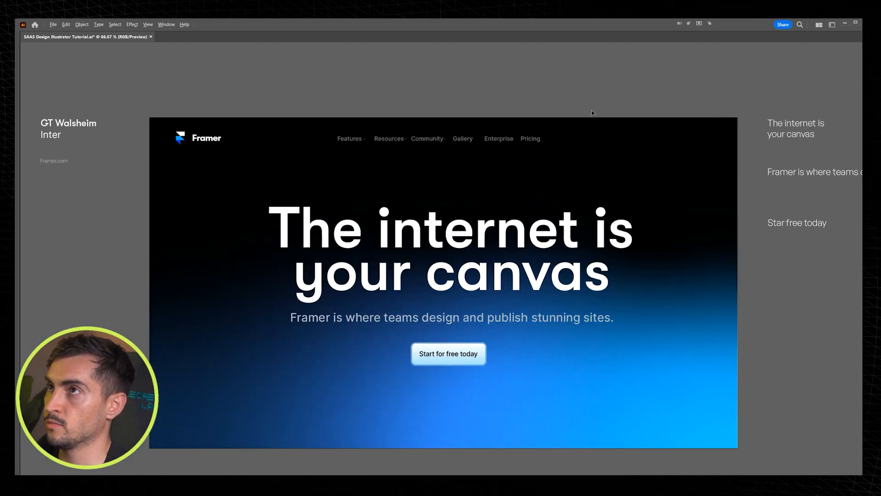
left_click_drag(592, 113, 361, 143)
left_click_drag(541, 136, 556, 132)
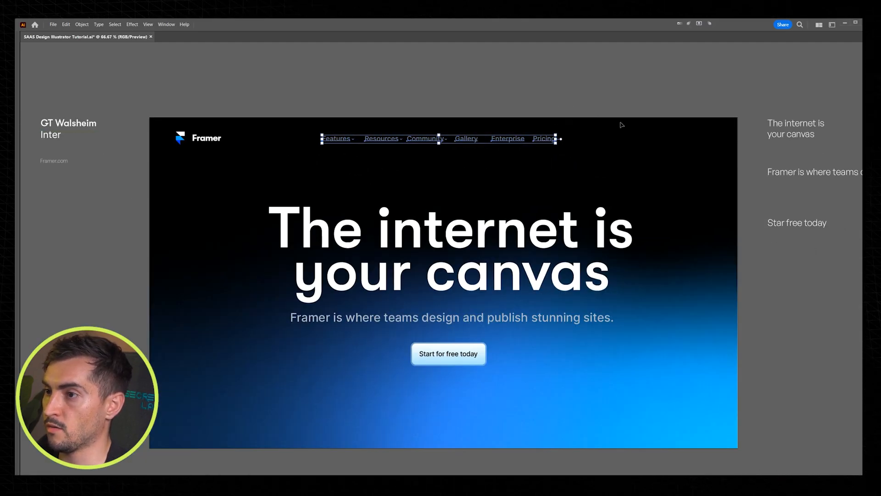
Step: Try to distribute the selected header menu items evenly in the horizontal direction
left_click(640, 107)
scroll(577, 120, "up", 1)
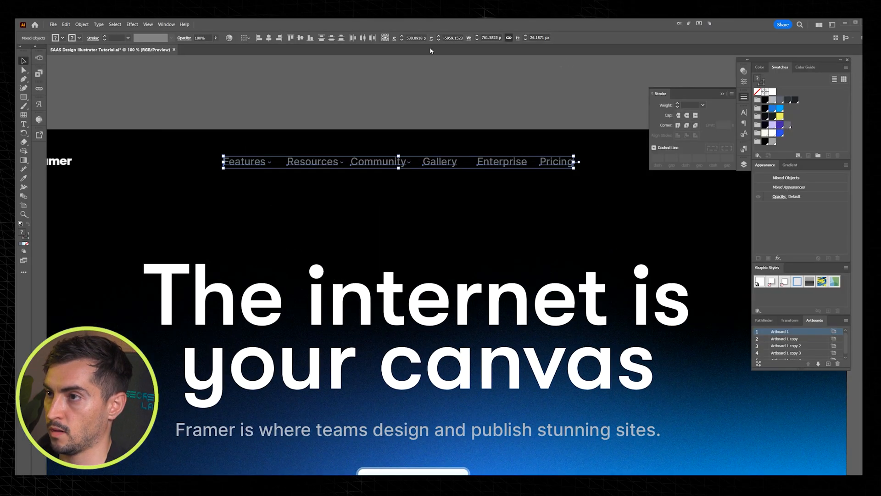
left_click(364, 38)
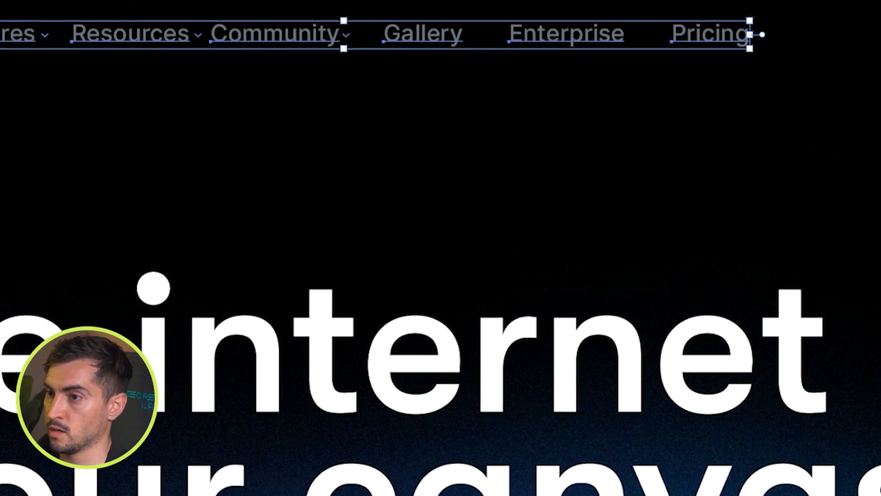
key("ctrl+z")
key("ctrl+shift+z")
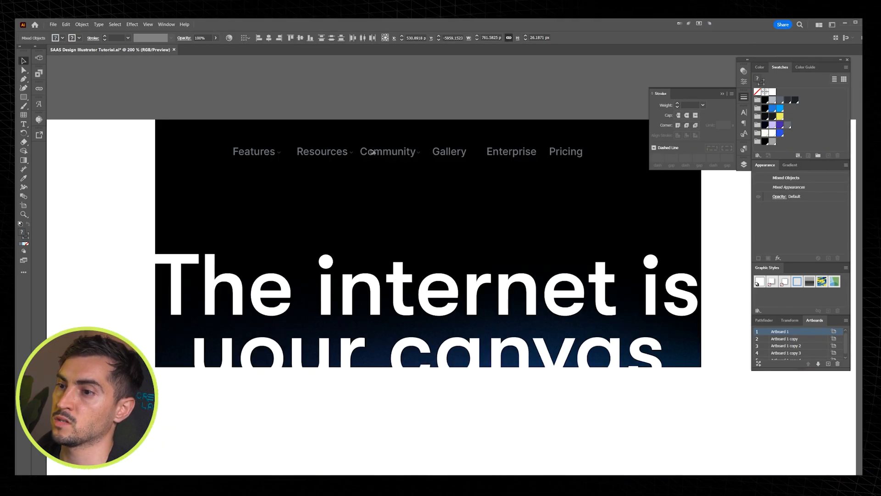
Step: Nudge the "Enterprise" and "Pricing" labels to the left to tighten the gap after "Gallery"
left_click(489, 107)
left_click_drag(489, 107, 420, 132)
left_click(447, 178)
key("Left")
key("Left")
key("Left")
key("Left")
key("Left")
key("Left")
key("Left")
key("Left")
key("Left")
key("Left")
key("Left")
key("Left")
key("Left")
key("Left")
left_click(492, 104)
scroll(493, 104, "down", 1)
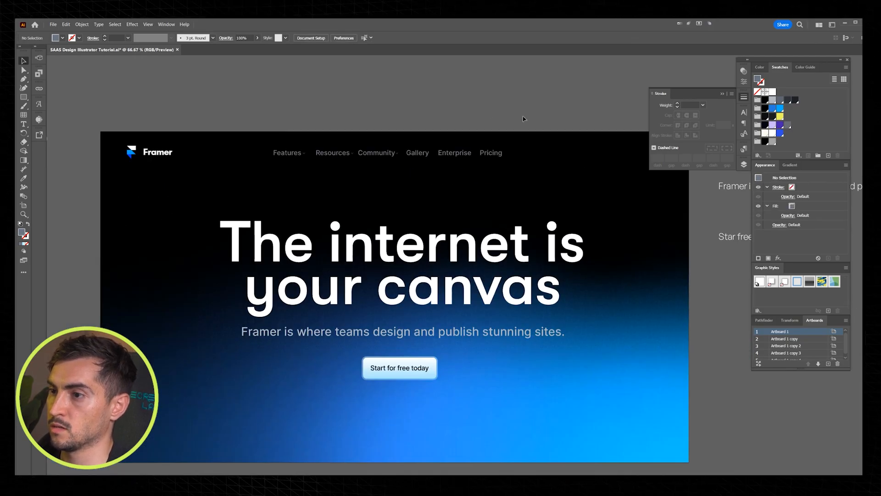
Step: Place a copy of the "Start for free today" button in the upper-right corner of the artboard's header
left_click(501, 153)
left_click(525, 136)
scroll(525, 132, "down", 1)
left_click_drag(510, 115, 409, 89)
left_click_drag(334, 278, 530, 124)
scroll(537, 115, "up", 1)
left_click(544, 115)
scroll(544, 114, "up", 3)
Step: Set the gradient angle of the header button's inner shape to 120°
key("a")
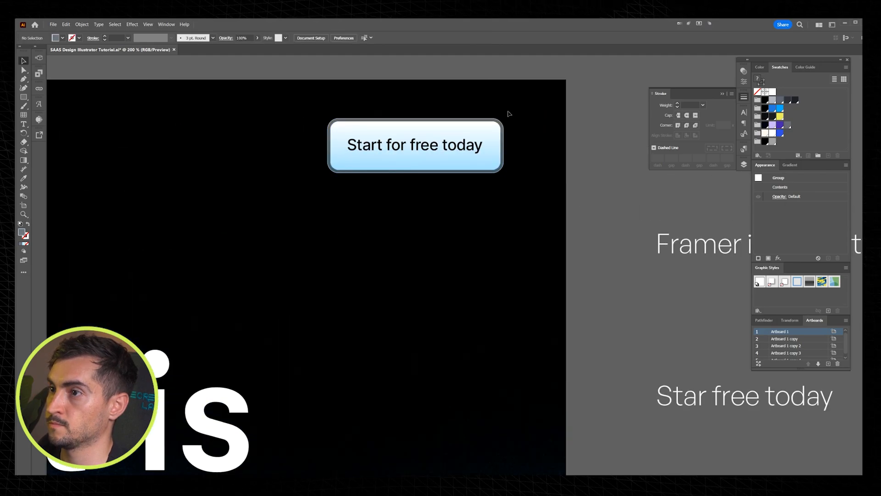
scroll(507, 114, "up", 1)
left_click(485, 137)
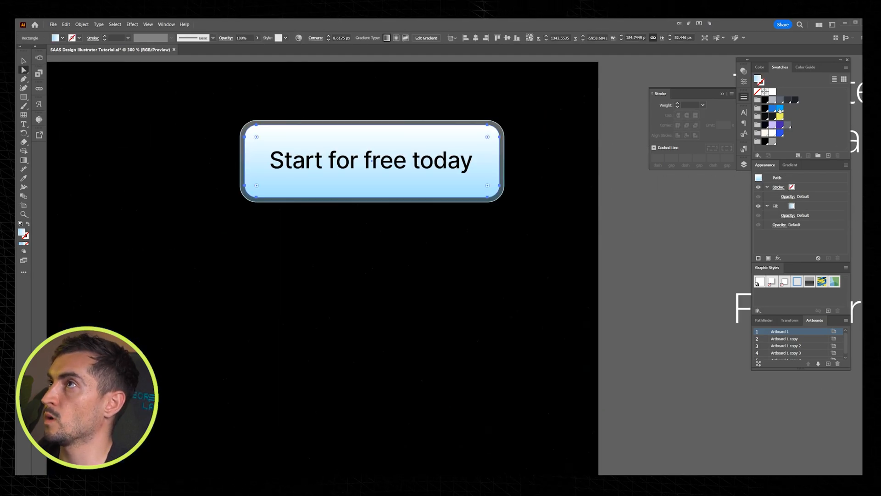
left_click(789, 165)
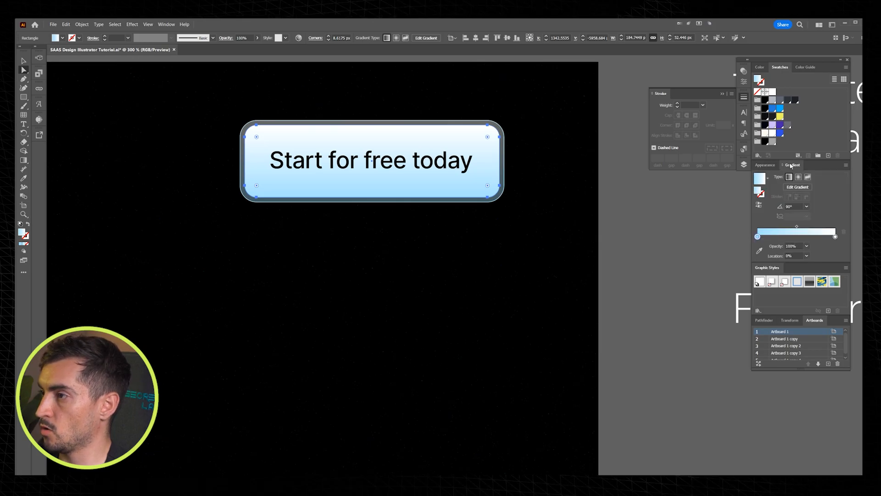
left_click_drag(789, 165, 567, 183)
left_click(596, 222)
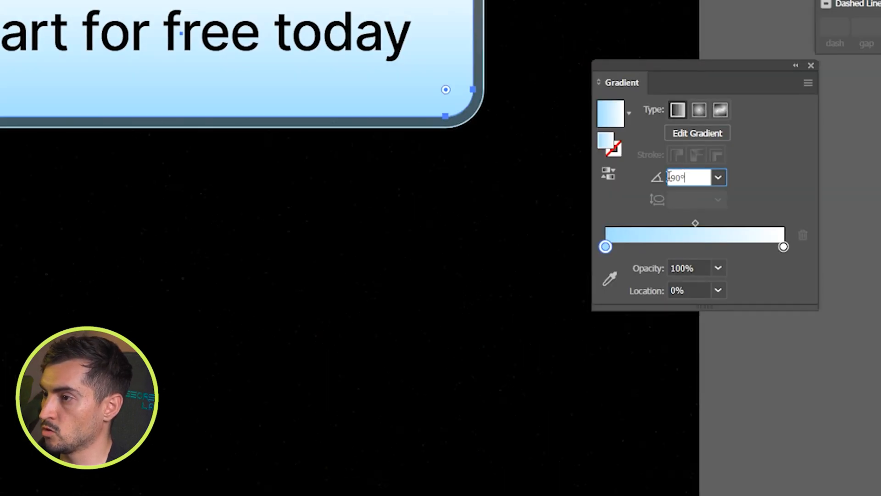
type("112")
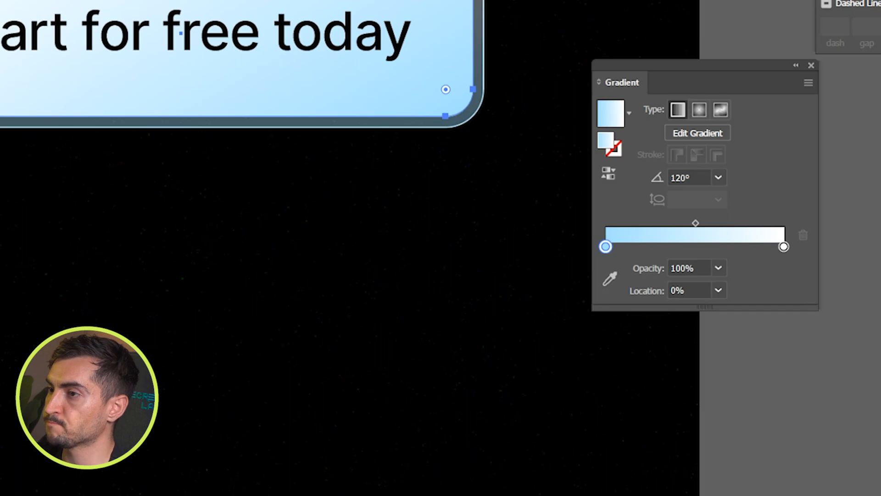
Step: Apply two blue swatches to the stops of the header button's gradient and reverse the gradient's direction
left_click_drag(781, 108, 559, 254)
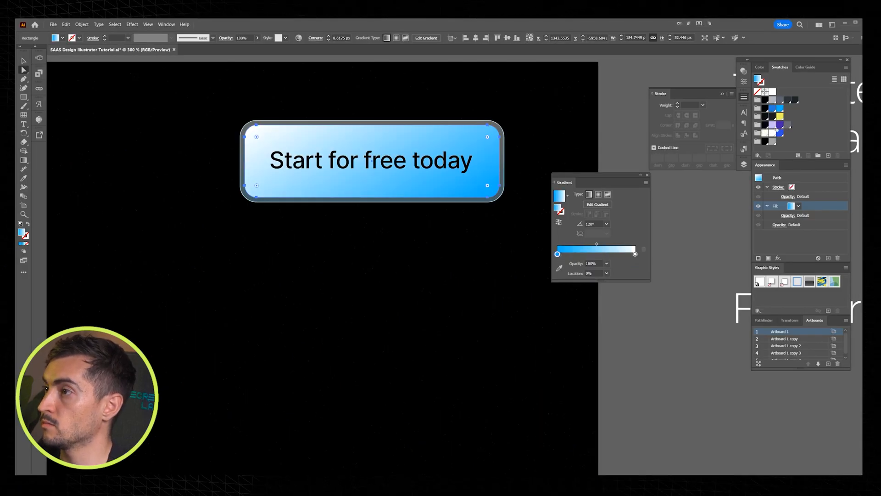
left_click_drag(624, 249, 636, 253)
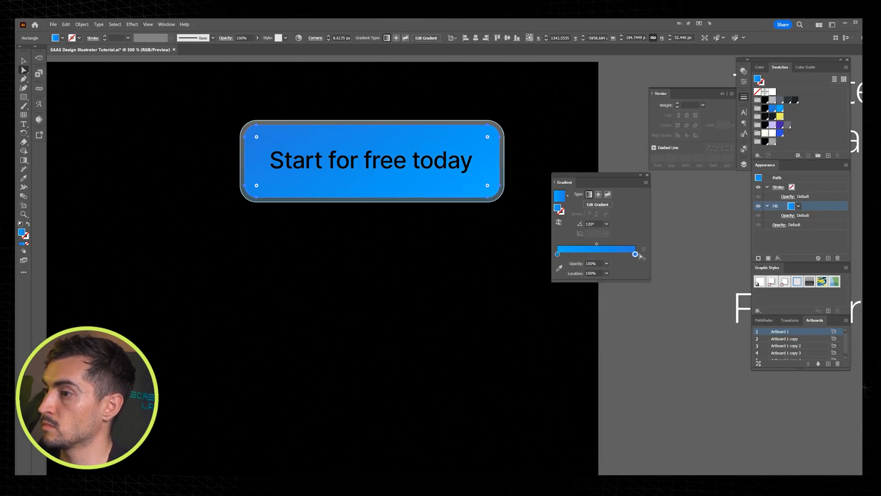
left_click(559, 222)
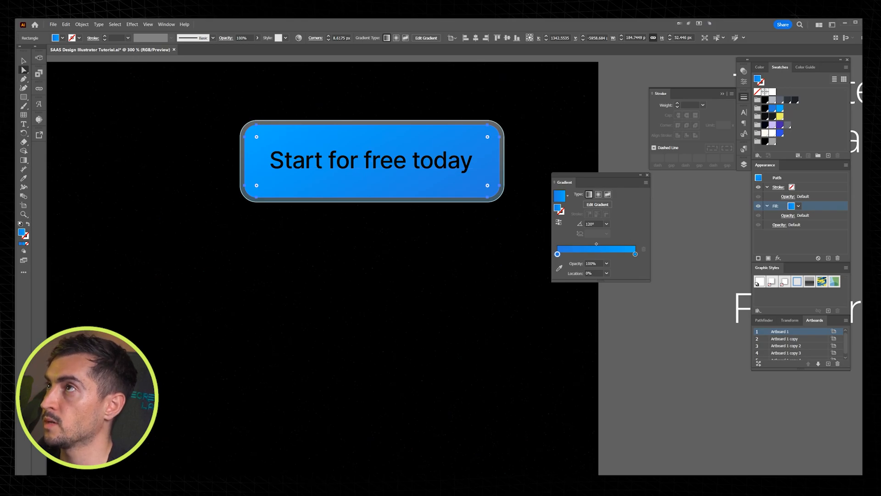
Step: Adjust the gradient's left stop to a brighter, more saturated blue using RGB color values
double_click(558, 254)
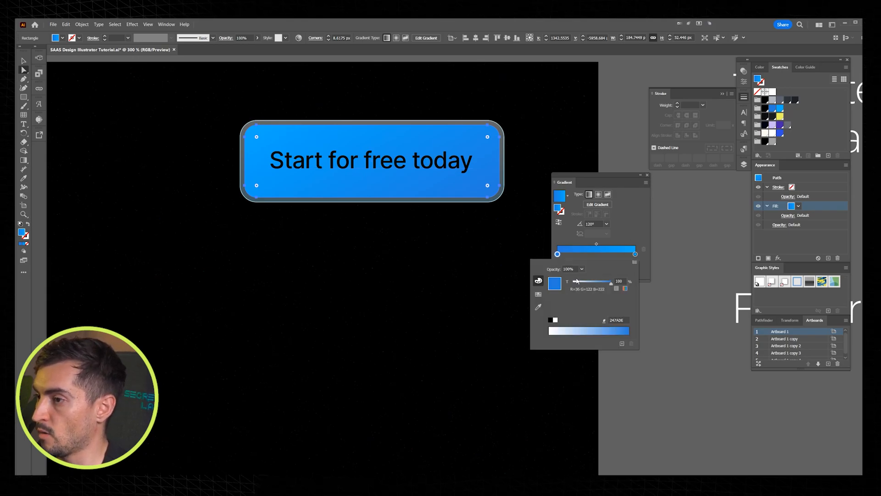
left_click_drag(612, 284, 605, 286)
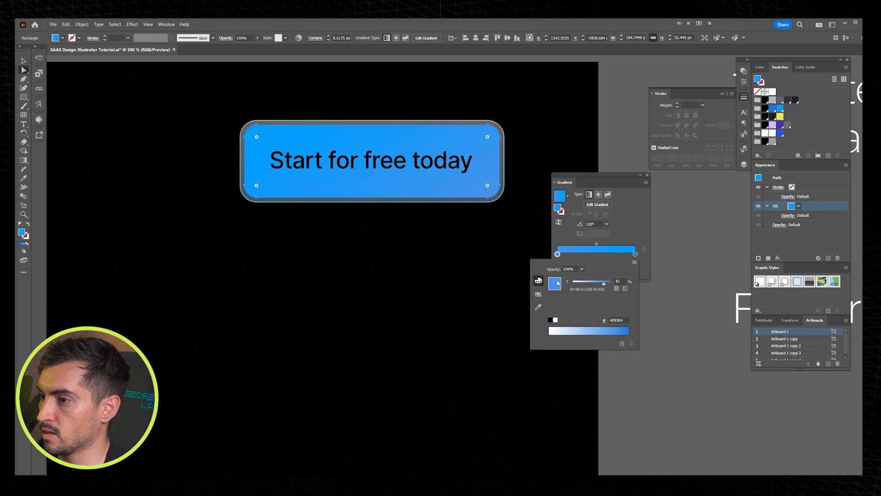
left_click(612, 283)
left_click(625, 288)
left_click_drag(592, 299, 597, 298)
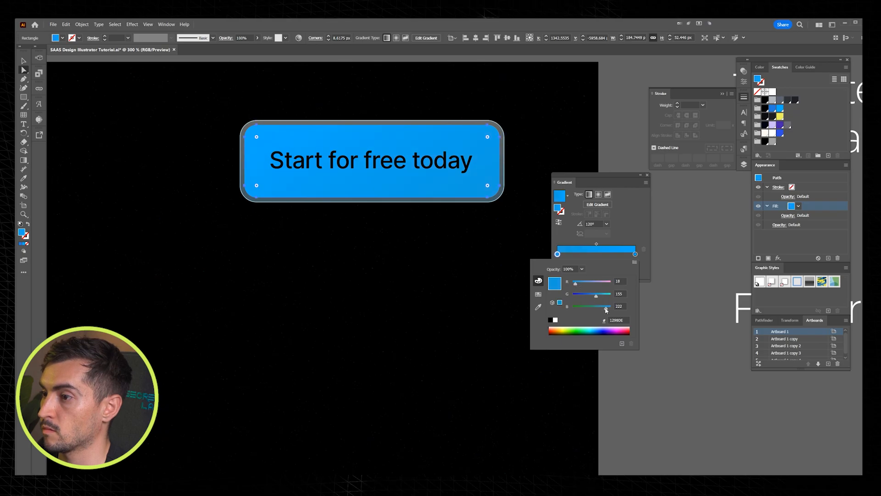
Step: Set the gradient's right stop to the cyan color RGB 0, 214, 255 (00D6FF)
left_click(635, 254)
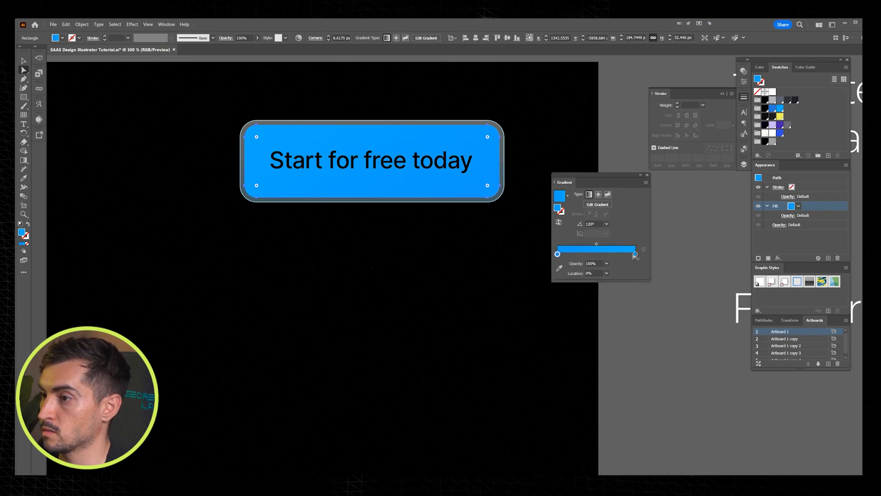
double_click(635, 254)
left_click(635, 255)
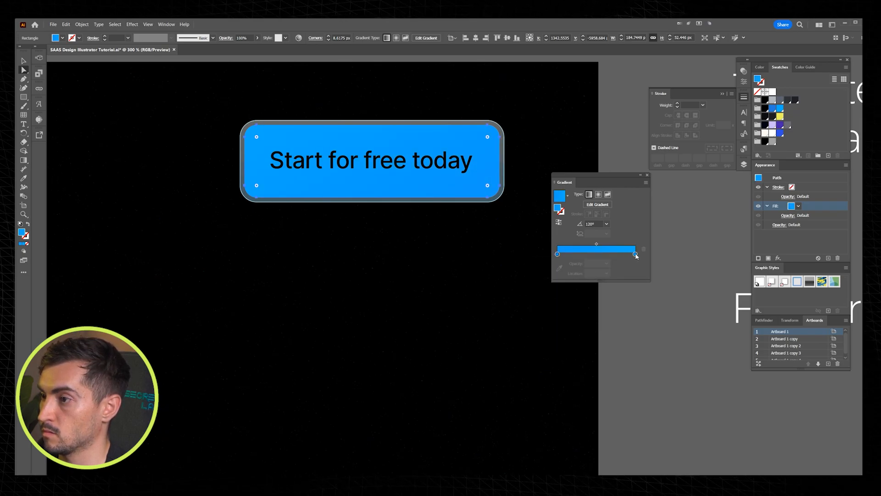
double_click(636, 255)
left_click(634, 262)
left_click(646, 271)
left_click_drag(598, 296, 607, 297)
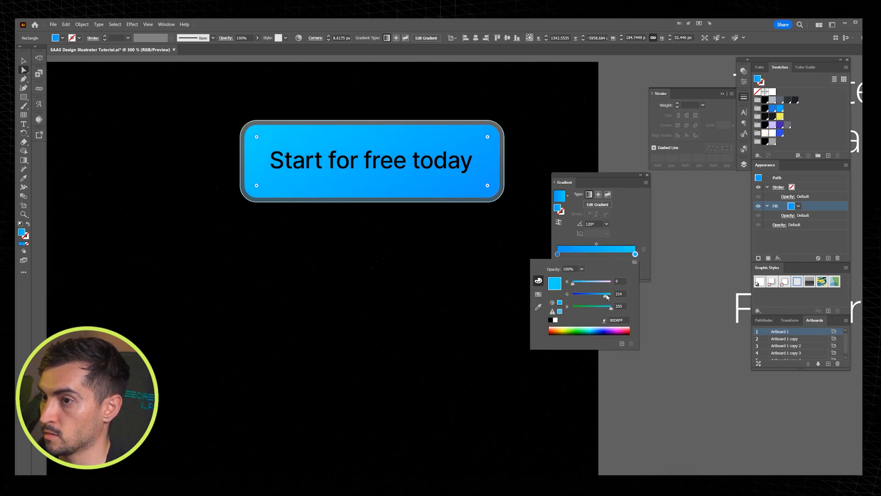
left_click(554, 144)
Step: Change the header button's label to "Open Framer" and color it white
left_click(448, 161)
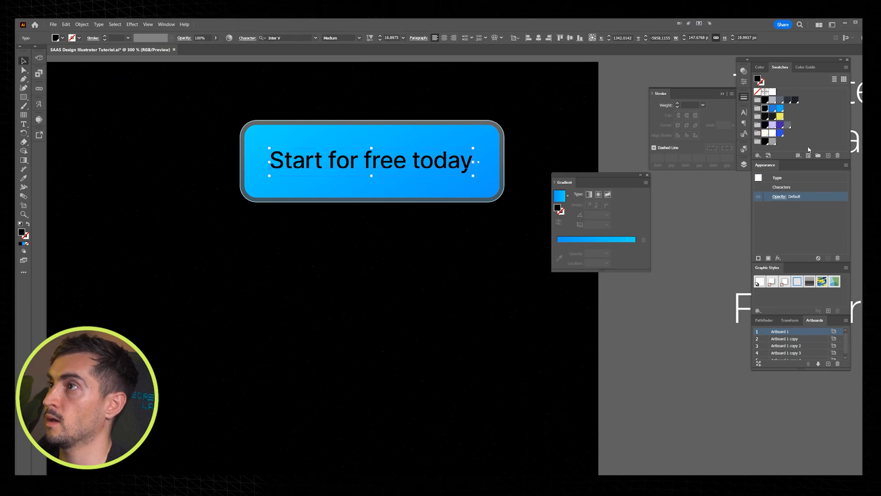
triple_click(356, 164)
type("Open ")
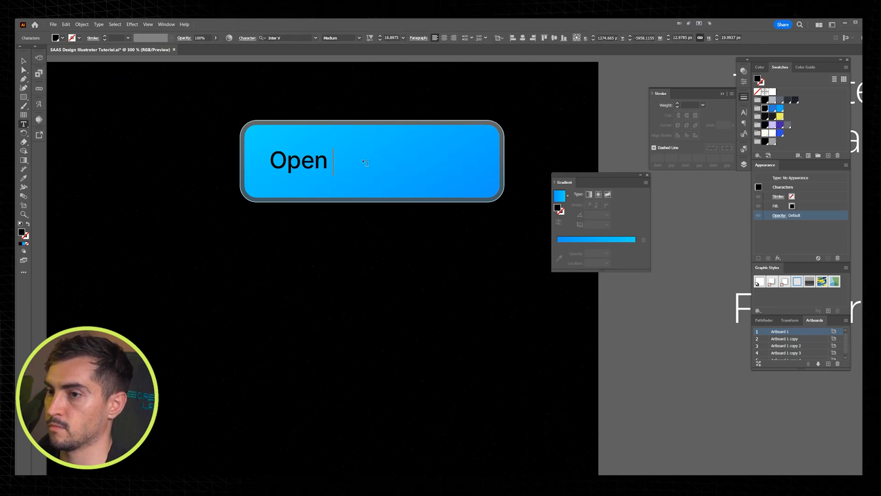
type("Fram")
key("Escape")
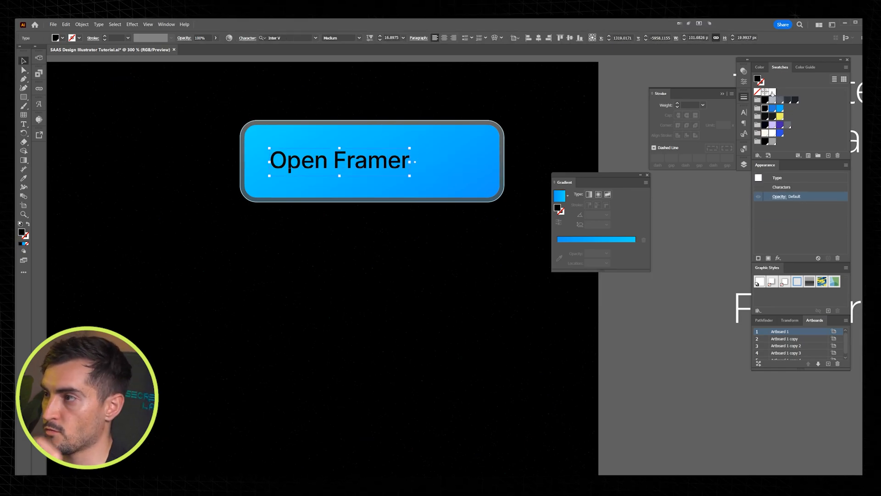
left_click(773, 91)
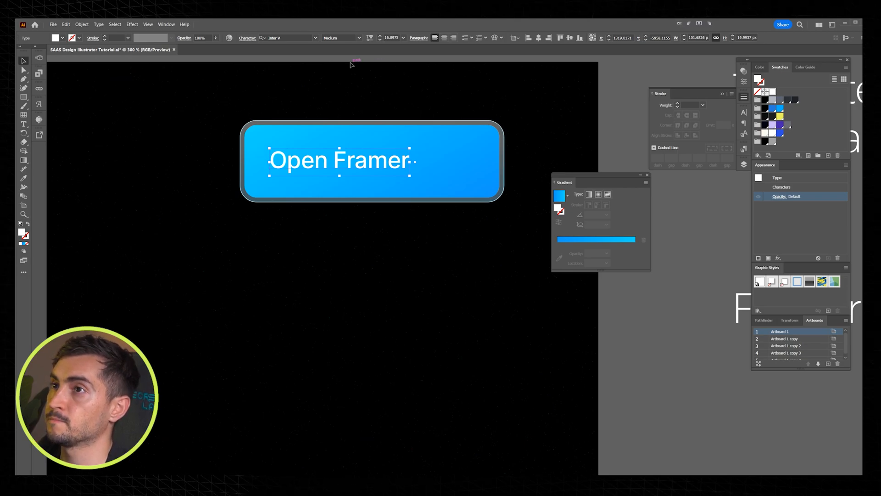
Step: Tighten the "Open Framer" label's tracking, set its weight to Semi Bold and enlarge it slightly
key("alt+Left")
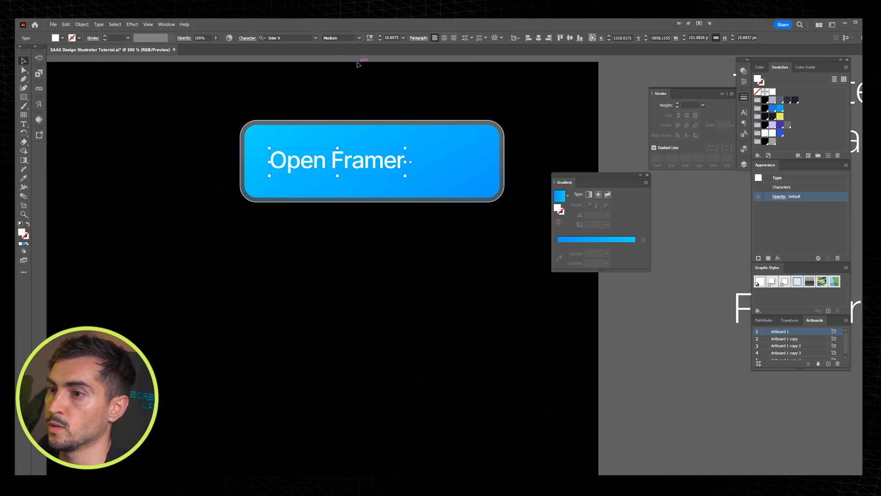
left_click(359, 38)
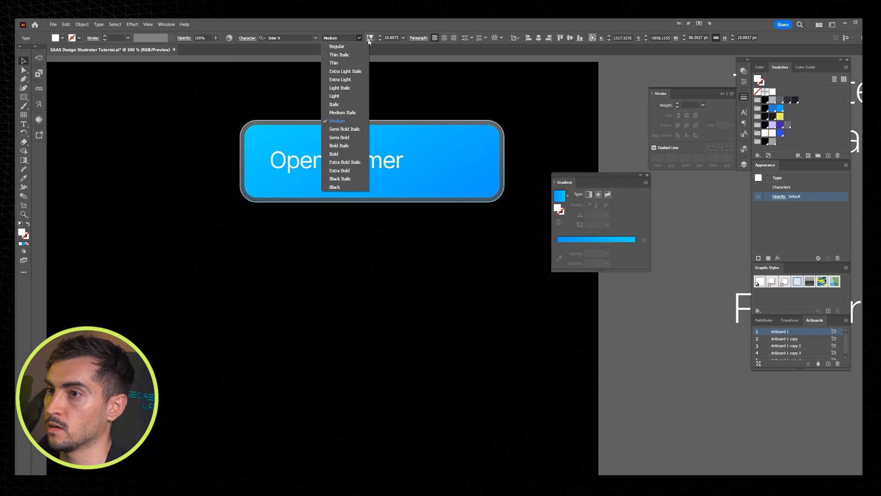
left_click(340, 137)
left_click_drag(407, 161, 425, 161)
scroll(403, 158, "up", 1)
left_click_drag(370, 167, 382, 168)
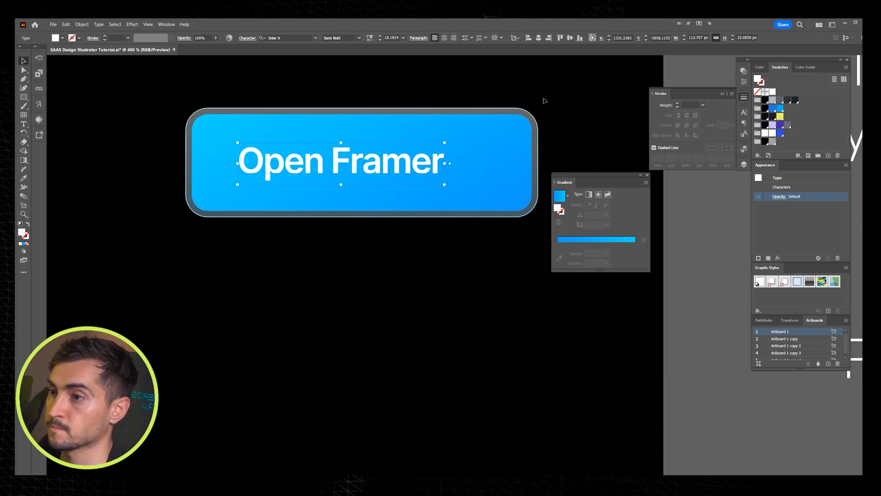
Step: Shrink the button's background shapes around the "Open Framer" label to about 142 by 44 px
left_click(534, 165)
left_click_drag(541, 163, 448, 168)
left_click(519, 95)
left_click(478, 118)
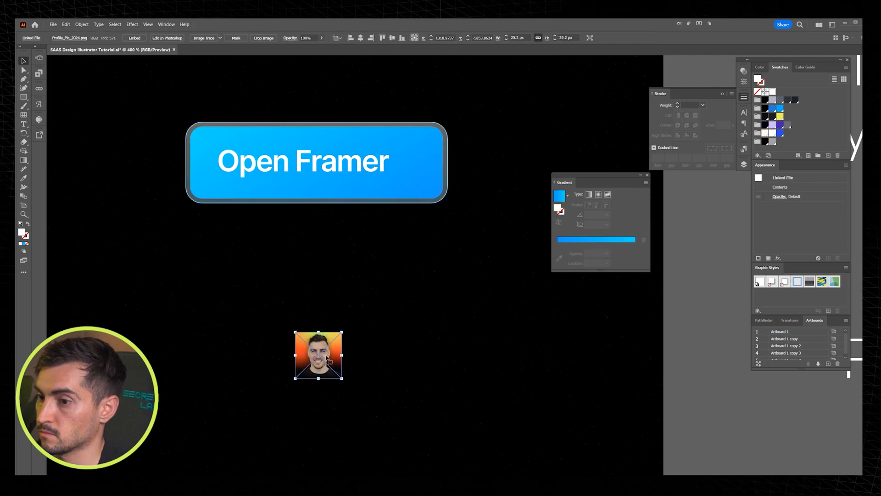
Step: Place the Profile_Pic_2024.png image at the right end of the button, beside the "Open Framer" label
left_click_drag(333, 356, 421, 165)
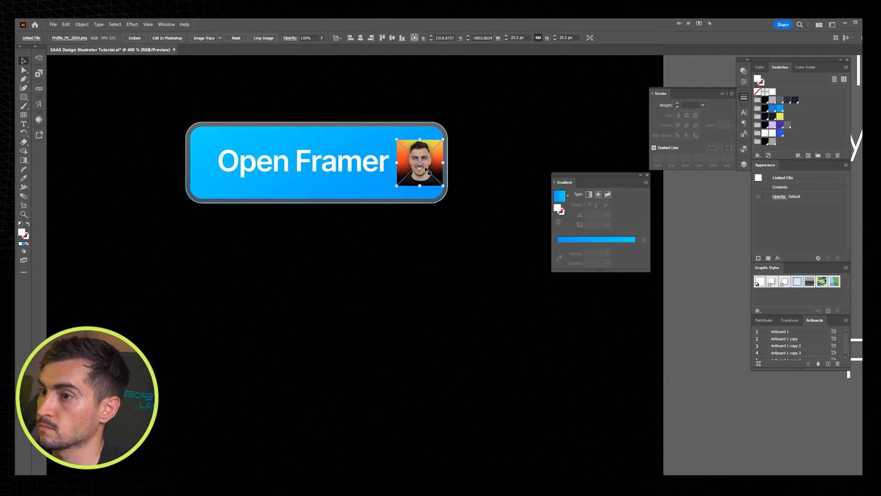
Step: Crop the profile picture beside the "Open Framer" label with a clipping rectangle about 22 px square
scroll(421, 165, "up", 3)
mouse_move(369, 121)
left_mouse_down()
mouse_move(422, 191)
mouse_move(449, 203)
left_mouse_up()
key("v")
left_click(454, 208, "shift")
key("ctrl+7")
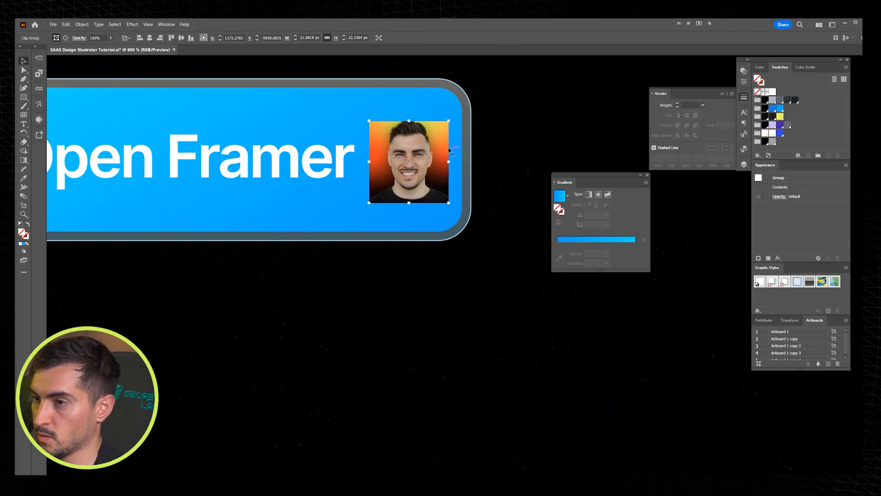
left_click_drag(444, 150, 423, 150)
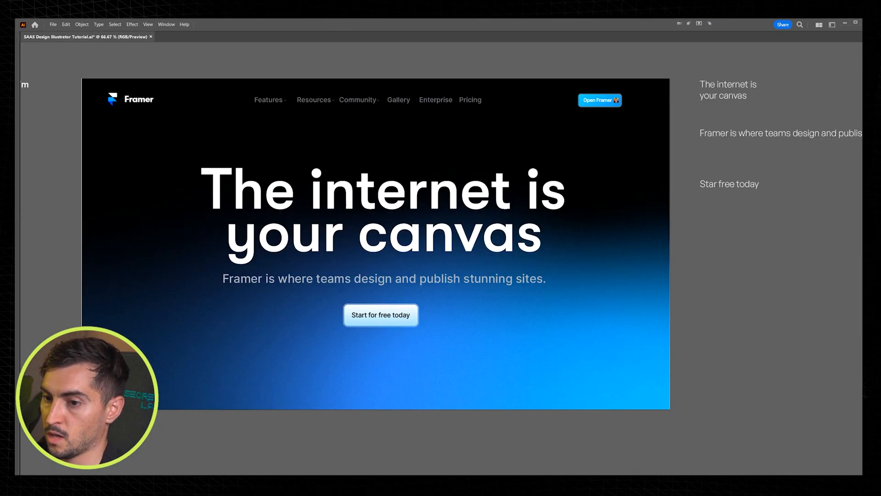
Step: Draw a wide panel overlapping the hero's lower edge, with corners rounded about 36 px and the call-to-action button border's translucent style
left_click_drag(147, 368, 627, 442)
left_click_drag(620, 381, 619, 383)
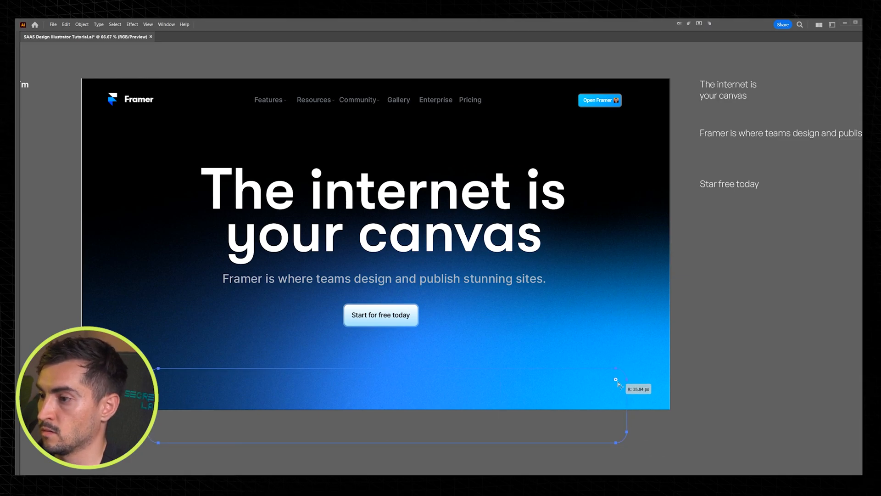
scroll(388, 367, "up", 5)
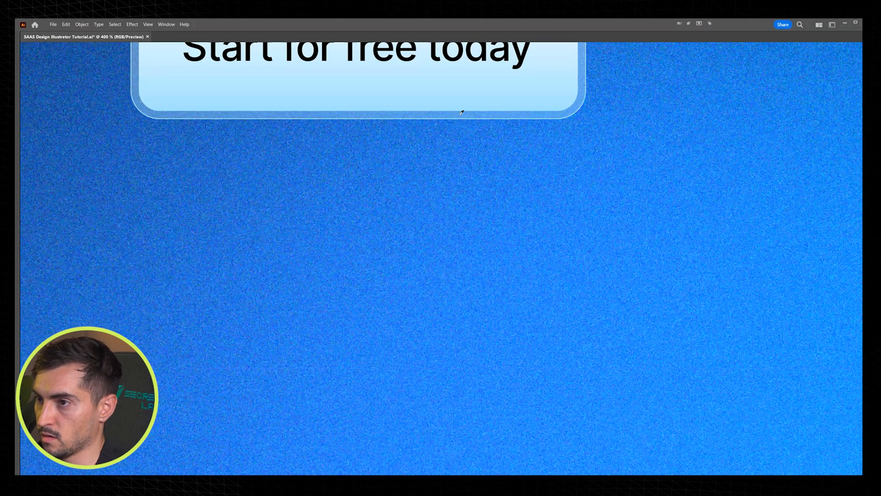
scroll(462, 113, "down", 5)
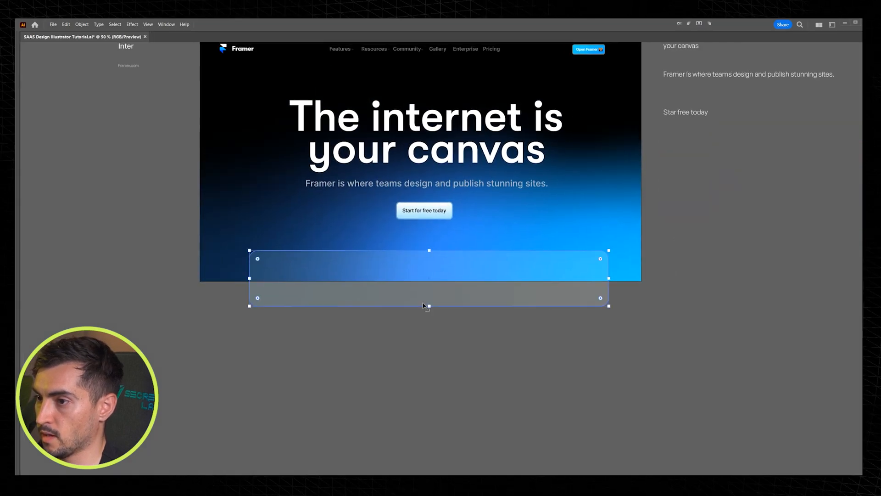
mouse_move(429, 306)
left_mouse_down()
mouse_move(431, 281)
mouse_move(430, 316)
left_mouse_up()
Step: Clip the translucent panel with a rectangle ending at the artboard's lower edge
key("m")
left_click_drag(232, 253, 611, 300)
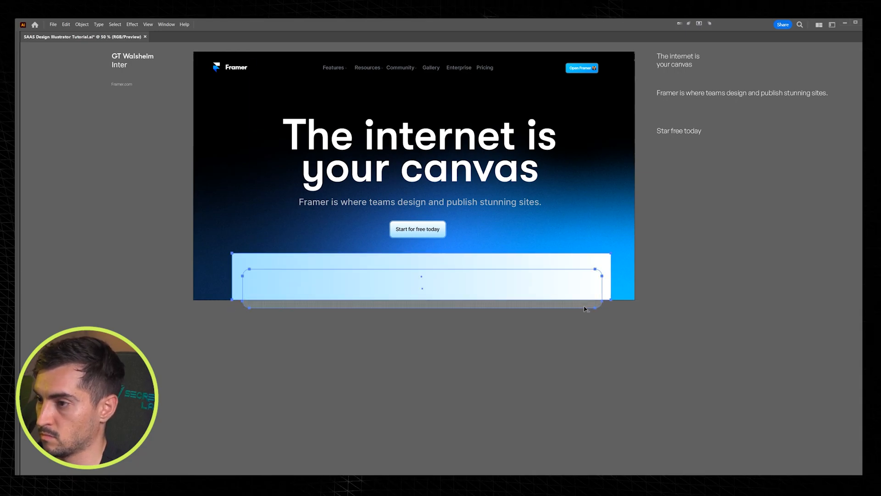
key("ctrl+7")
left_click(656, 345)
Step: Center the clipped panel horizontally on the artboard
left_click(494, 276)
key("Tab")
left_click(428, 38)
left_click(439, 326)
key("Tab")
Step: Copy the Resources, Community, Gallery and Enterprise menu labels into the translucent panel
left_click(376, 68)
left_click(408, 68, "shift")
left_click(434, 68, "shift")
left_click(463, 69, "shift")
left_click_drag(465, 77, 463, 125)
left_click(441, 60)
left_click_drag(375, 70, 375, 288)
scroll(375, 288, "up", 2)
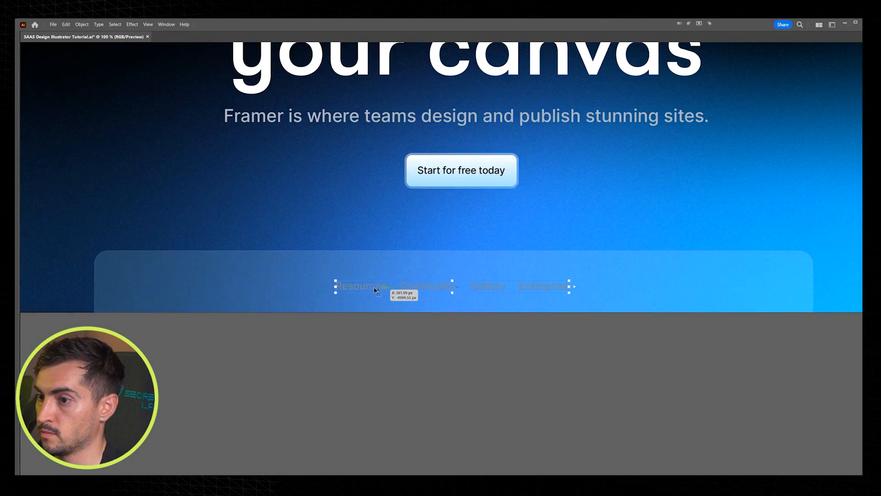
Step: Color the four copied labels in the panel white
left_click(393, 292)
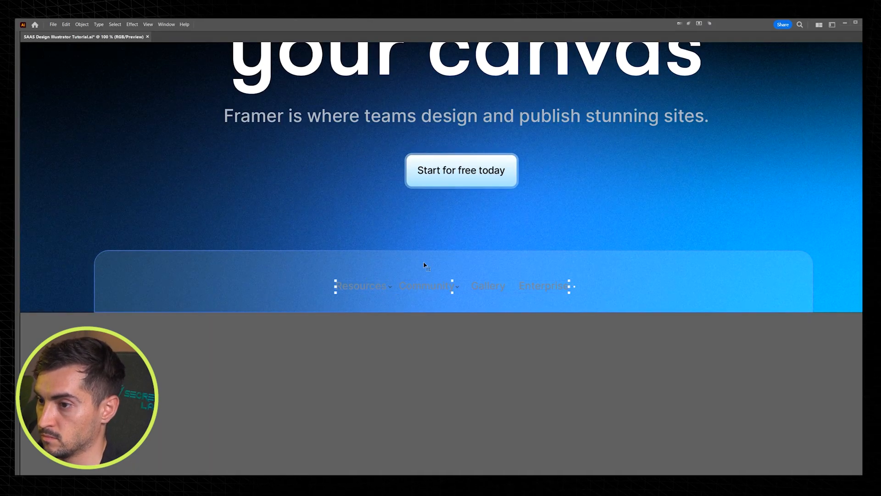
scroll(395, 286, "up", 1)
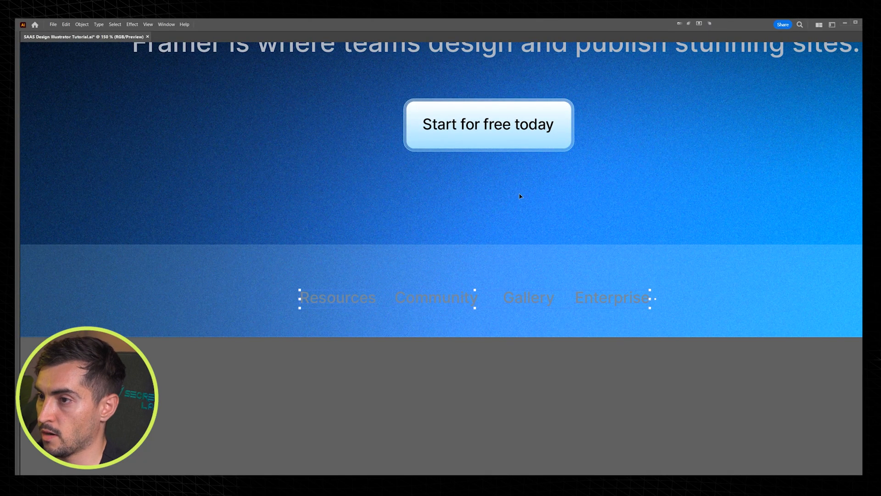
key("Tab")
left_click(772, 92)
Step: Dock the floating Gradient panel beside the Appearance panel
left_click_drag(569, 181, 797, 167)
left_click_drag(799, 60, 810, 62)
key("Tab")
key("Tab")
Step: Color the panel's Community, Gallery and Enterprise labels light grey and set their opacity to 80%
left_click_drag(643, 280, 477, 327)
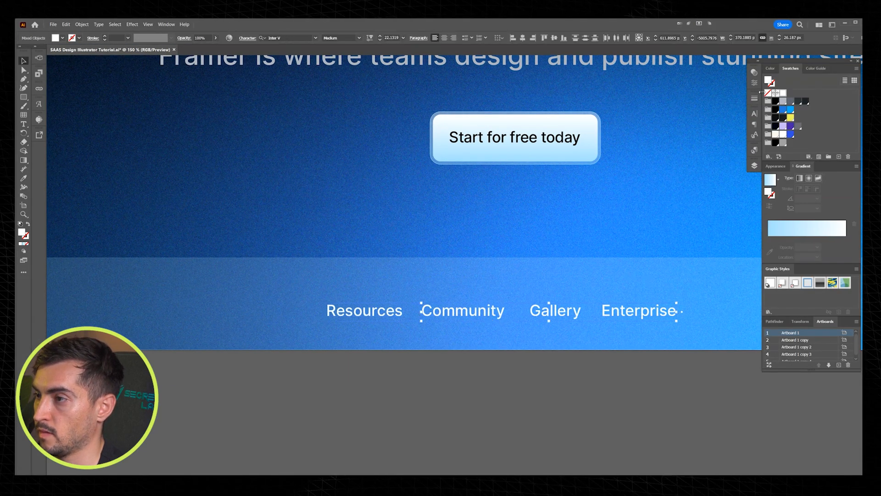
left_click(783, 101)
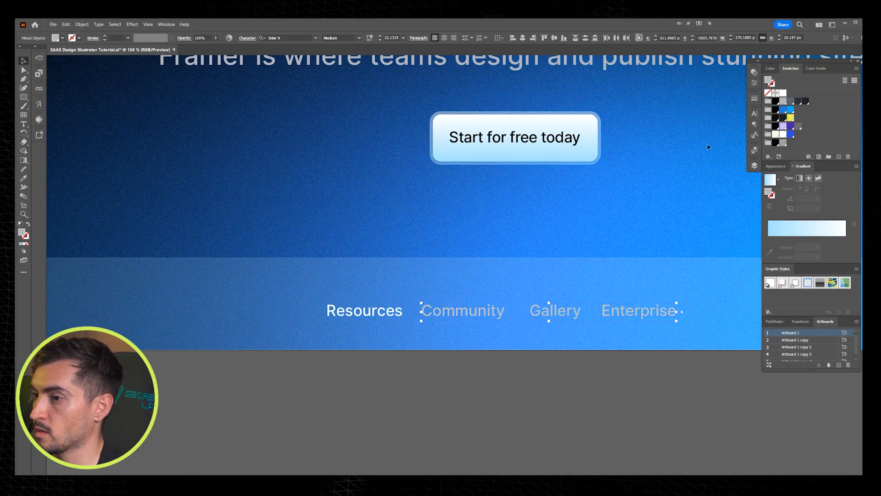
scroll(623, 233, "down", 2)
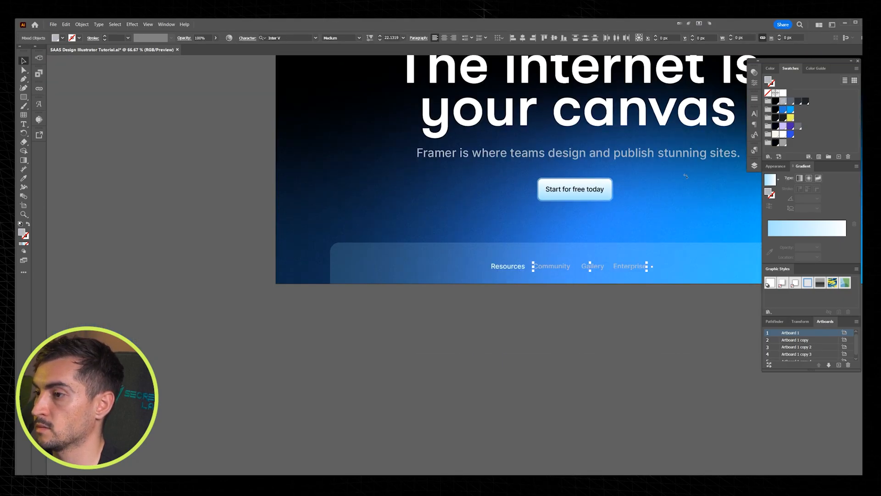
left_click(755, 73)
left_click(687, 272)
left_click_drag(676, 267, 598, 284)
Step: Change the panel's Community label to "Collaborate"
scroll(591, 284, "up", 1)
double_click(416, 286)
double_click(416, 287)
type("cOO")
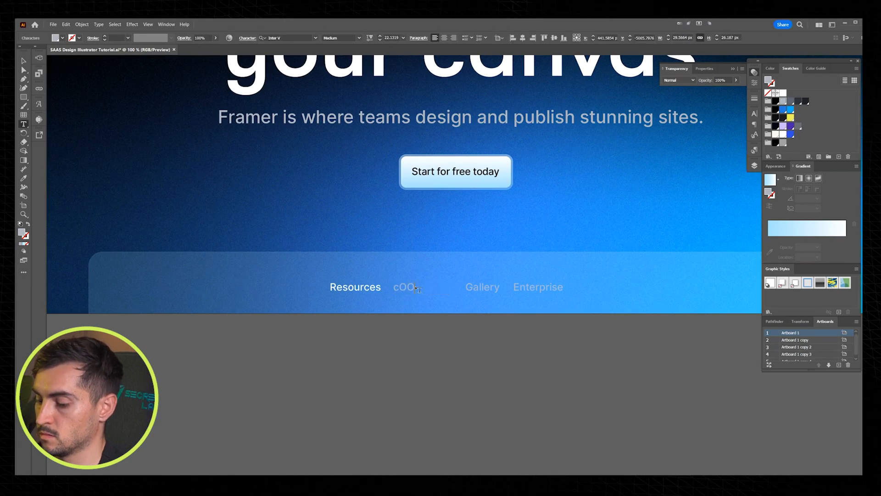
type("LABORA")
double_click(419, 289)
type("CX")
key("BackSpace")
type("ollaborate")
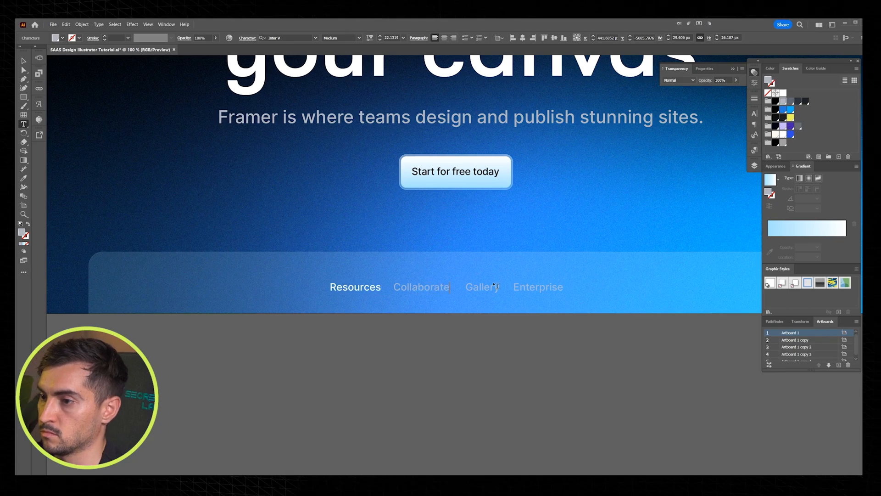
Step: Change the panel's Gallery label to "Publish" and its Enterprise label to "CMS"
double_click(477, 287)
key("BackSpace")
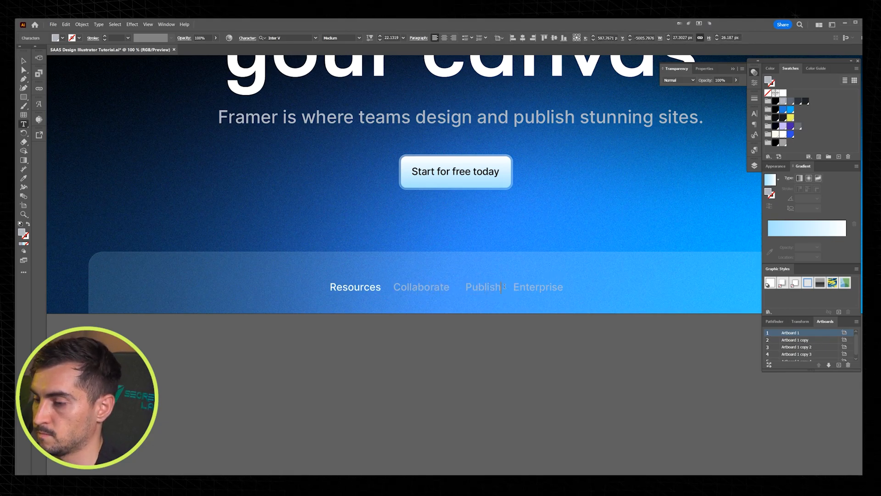
double_click(532, 286)
type("CMS")
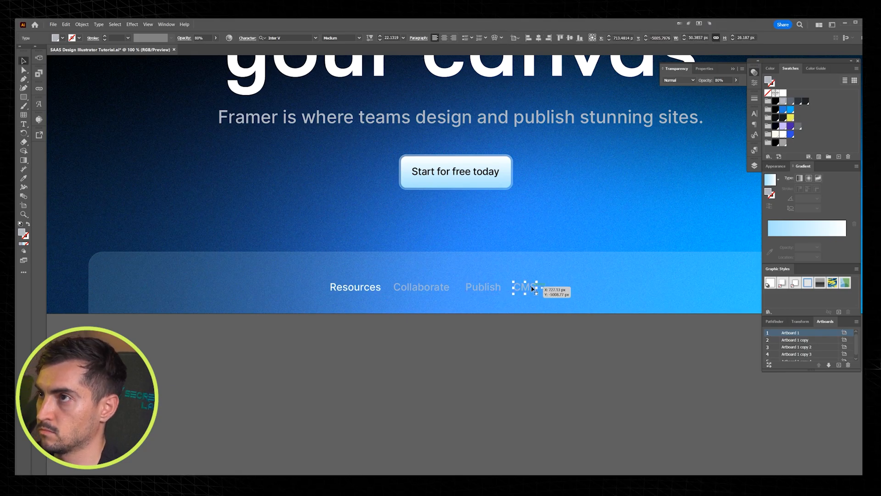
Step: Add a matching "Localize" label after CMS and place it close to the row's spacing
left_click(560, 288)
type("Lo")
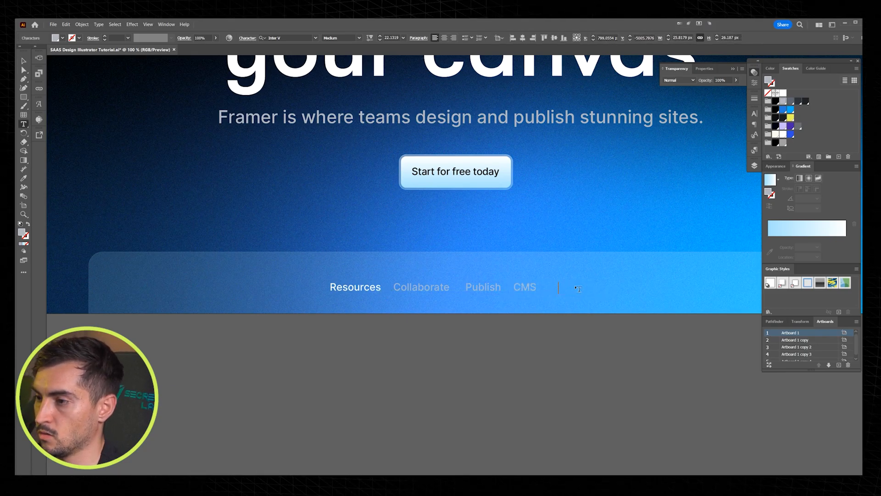
type("c")
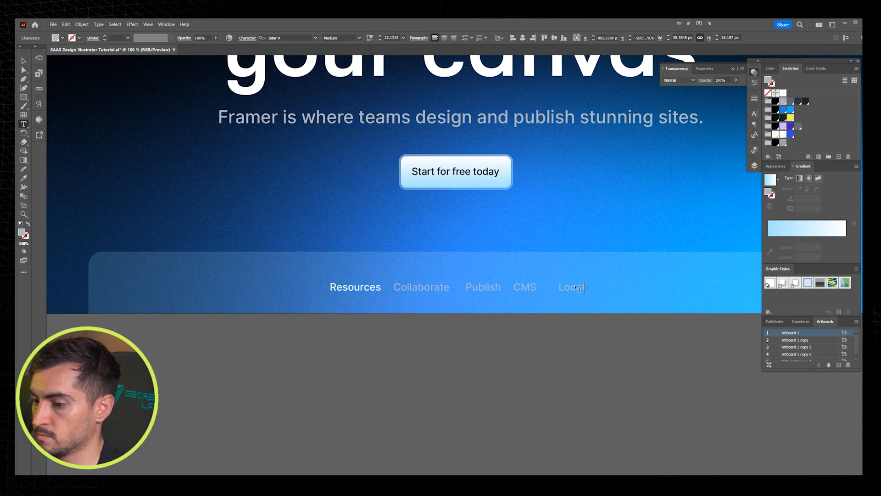
key("Escape")
left_click_drag(579, 288, 567, 289)
Step: Try to space the five panel labels evenly, using one label as the key object, and undo it
left_click_drag(350, 297, 322, 321)
left_click(603, 275)
left_click(616, 39)
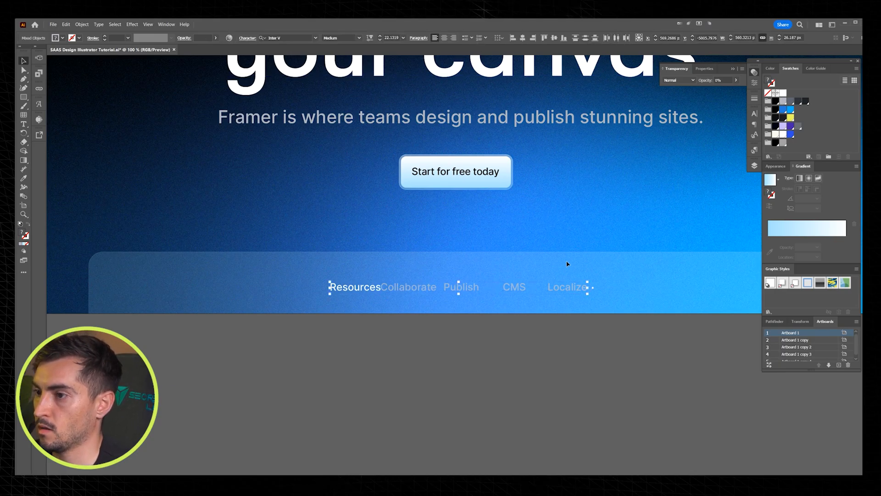
left_click(498, 38)
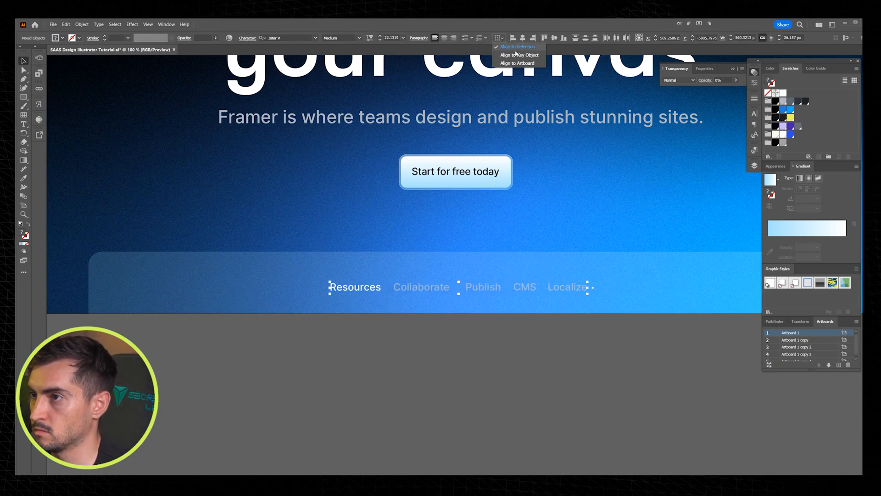
left_click(518, 54)
left_click(362, 292)
left_click(617, 38)
key("ctrl+z")
Step: Review the Framer hero's panel and overall layout, and go to the blank Twingate artboard
left_click(548, 266)
scroll(553, 266, "down", 2)
scroll(528, 314, "down", 1)
left_click_drag(586, 263, 501, 337)
scroll(528, 314, "up", 1)
left_click(567, 329)
left_click_drag(569, 328, 552, 354)
scroll(614, 242, "up", 1)
left_click_drag(604, 232, 629, 238)
key("Tab")
left_click_drag(724, 230, 747, 226)
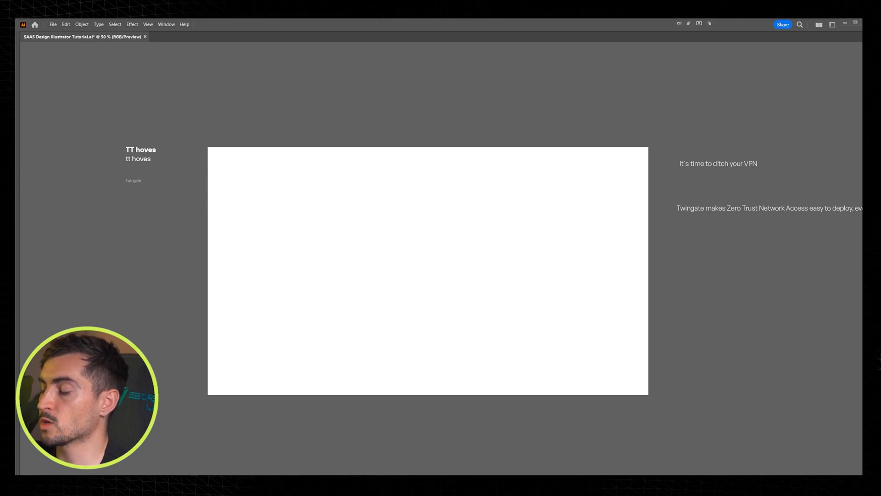
Step: Cover the Twingate artboard with a 1920 by 1080 px rectangle, fill it near-black and lock it
left_click_drag(209, 146, 649, 395)
key("Tab")
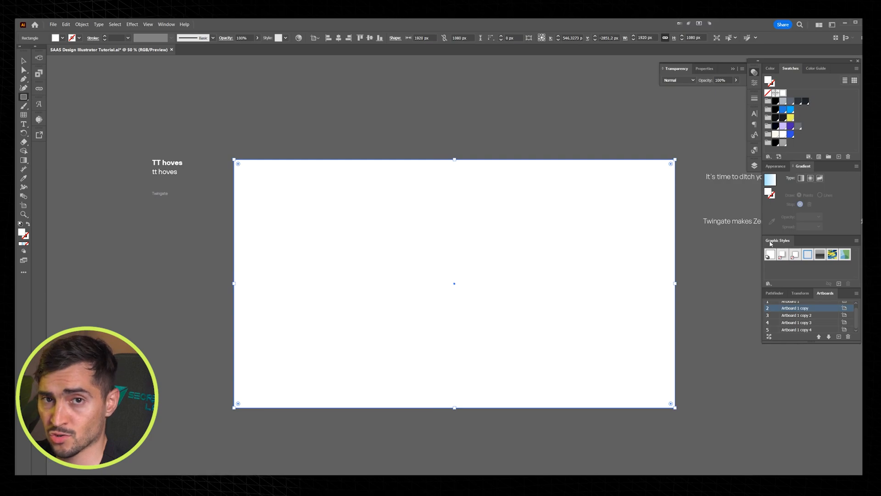
left_click(776, 118)
key("v")
key("ctrl+2")
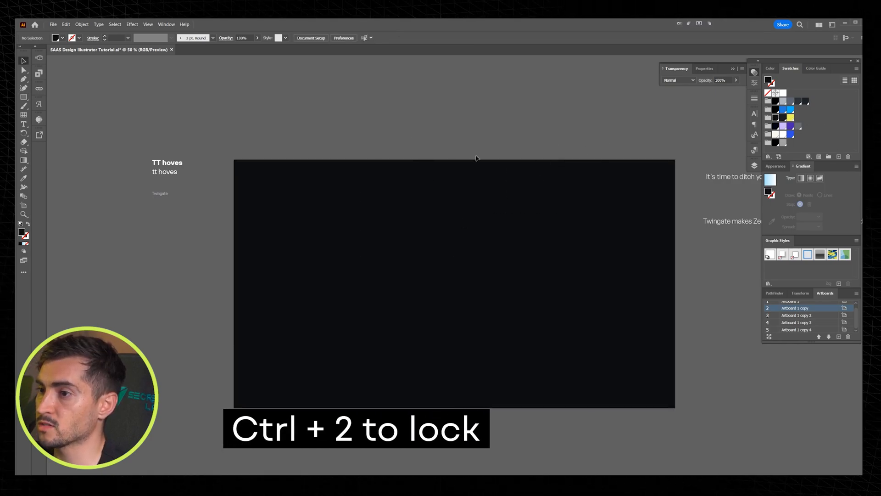
left_click_drag(475, 153, 463, 154)
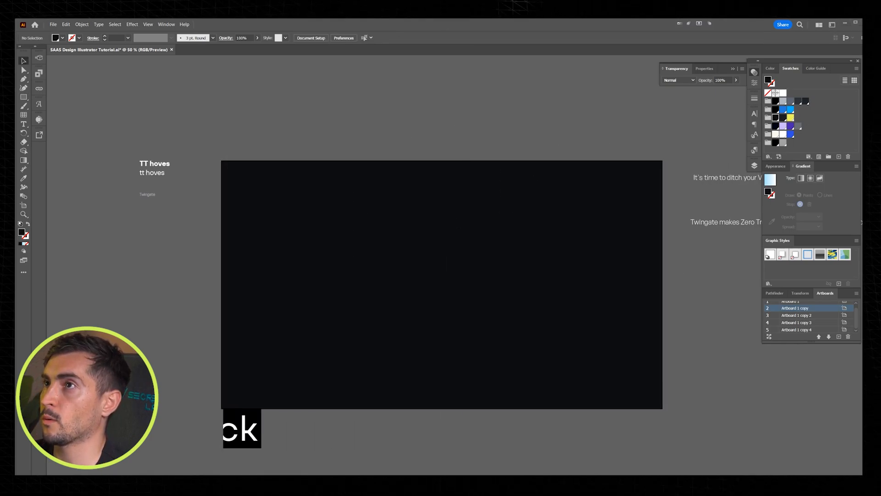
Step: Draw an unfilled square about 80 px wide with a thin dark grey outline on the dark background
scroll(452, 245, "down", 1)
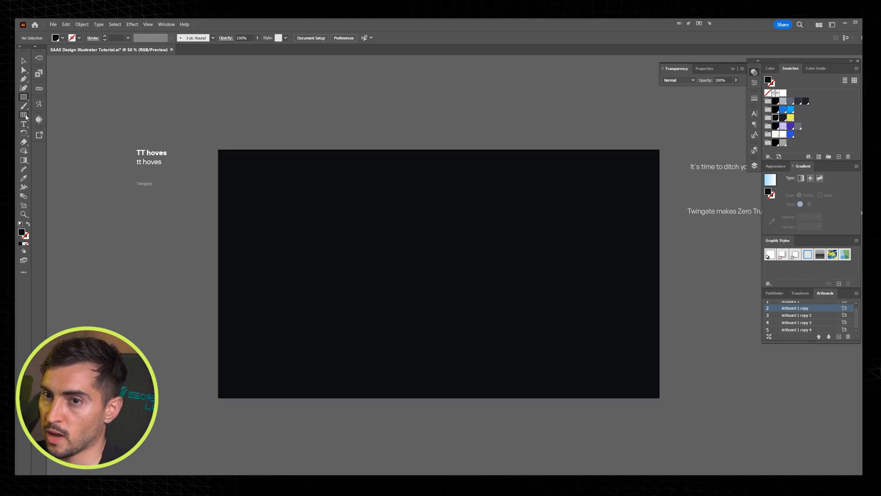
left_click_drag(429, 157, 441, 169)
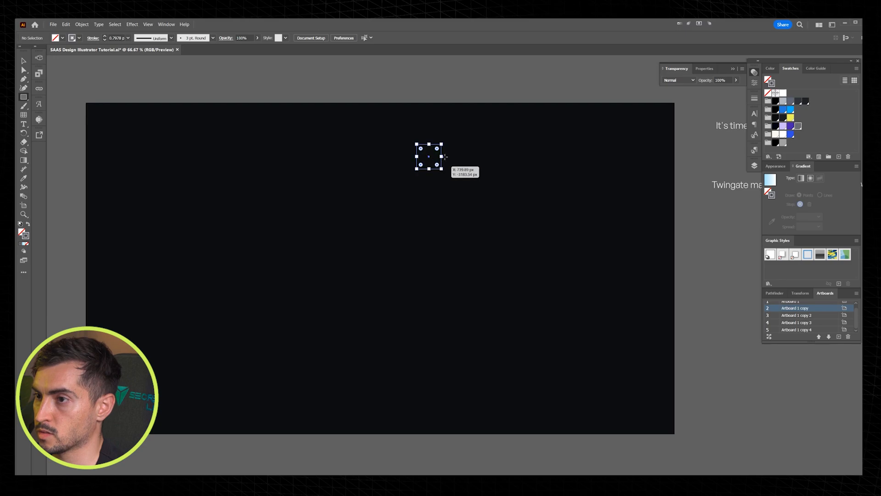
key("v")
left_click_drag(472, 136, 425, 166)
key("ctrl+1")
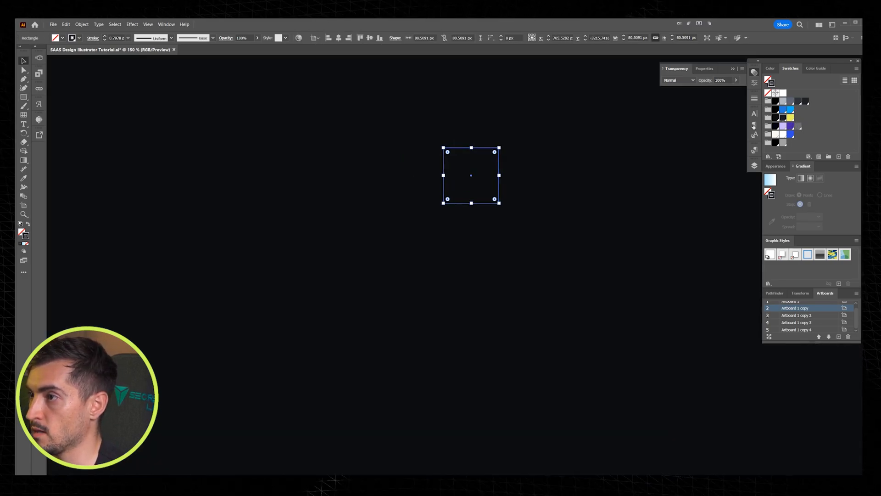
left_click(605, 139)
scroll(506, 130, "up", 2)
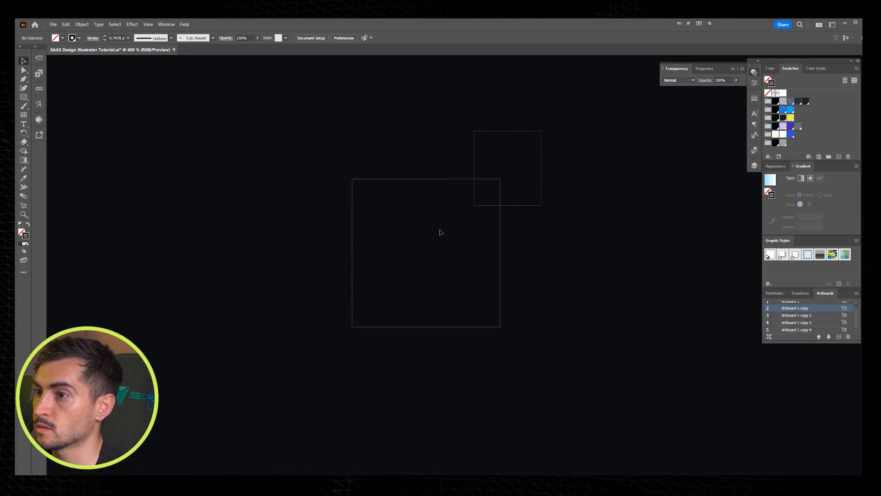
left_click_drag(440, 230, 440, 228)
Step: Turn the square into a grid repeat and extend it toward the artboard's lower and right edges
scroll(444, 224, "down", 3)
left_click_drag(497, 202, 491, 150)
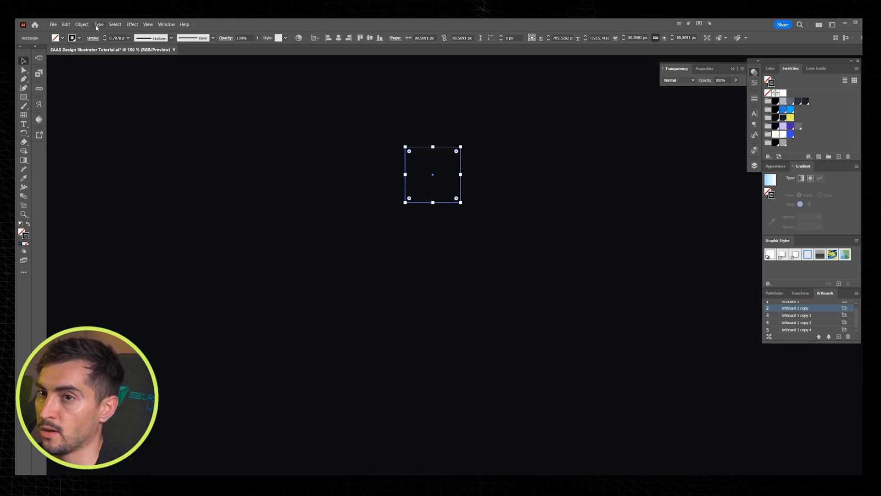
left_click(81, 24)
mouse_move(97, 192)
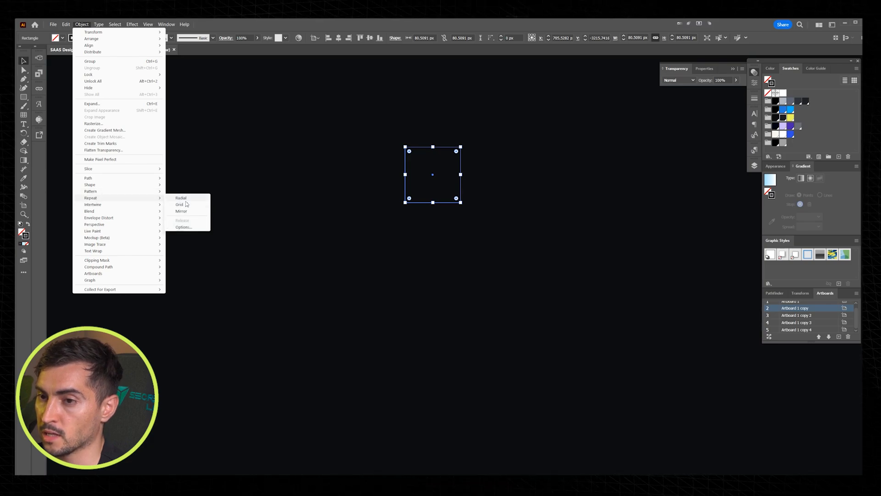
left_click(183, 204)
scroll(606, 212, "down", 4)
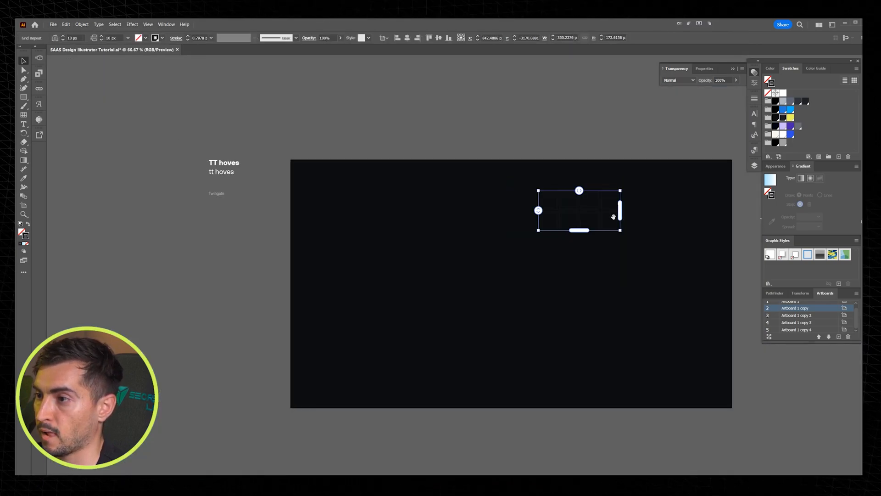
left_click_drag(579, 230, 579, 393)
left_click_drag(621, 291, 731, 291)
Step: Reduce the grid repeat's horizontal and vertical gaps to about -0.8 px so the squares' outlines overlap
scroll(652, 273, "up", 3)
scroll(495, 138, "down", 2)
left_click_drag(535, 83, 534, 83)
mouse_move(406, 218)
left_mouse_down()
mouse_move(406, 252)
mouse_move(406, 214)
left_mouse_up()
scroll(428, 115, "up", 3)
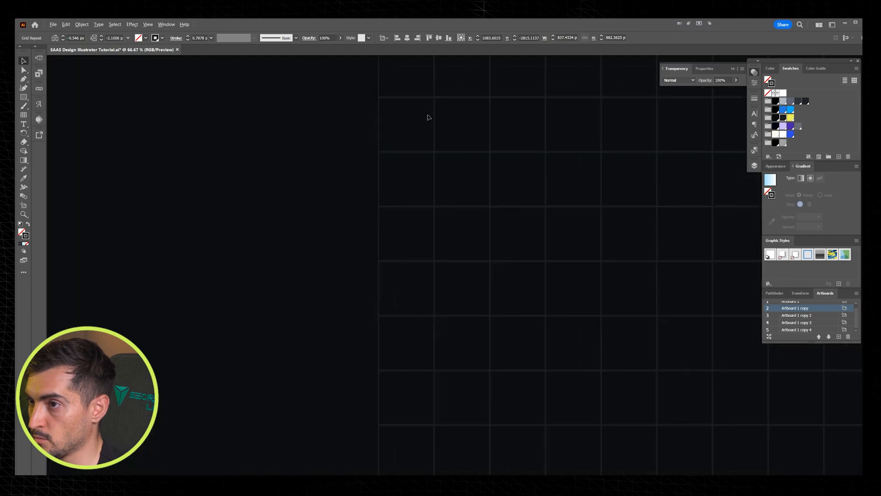
scroll(394, 365, "up", 2)
left_click_drag(385, 395, 412, 296)
scroll(371, 360, "up", 2)
left_click_drag(344, 398, 344, 399)
scroll(435, 224, "down", 3)
scroll(553, 184, "down", 3)
scroll(552, 173, "up", 2)
scroll(652, 96, "up", 2)
left_click_drag(612, 91, 609, 118)
scroll(614, 110, "up", 4)
scroll(592, 129, "down", 10)
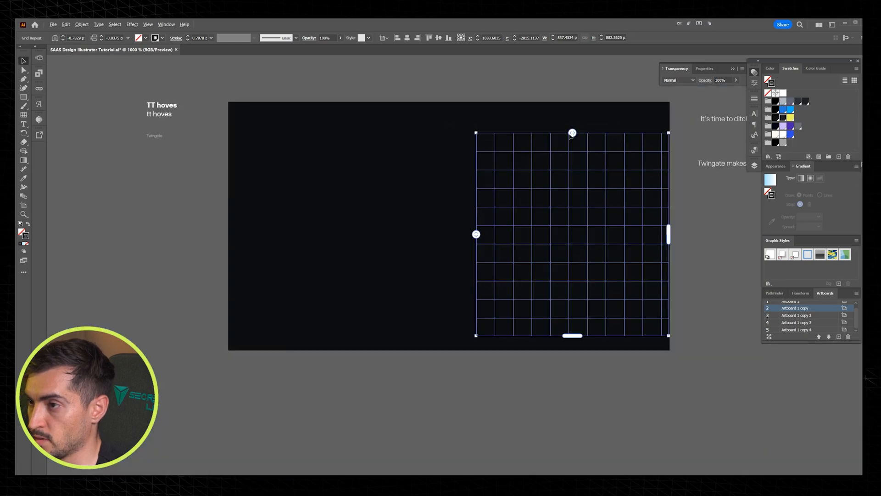
Step: Move and enlarge the grid to cover the artboard, about 1922 by 1071 px
left_click_drag(651, 193, 515, 197)
left_click_drag(574, 305, 658, 351)
left_click_drag(618, 227, 654, 227)
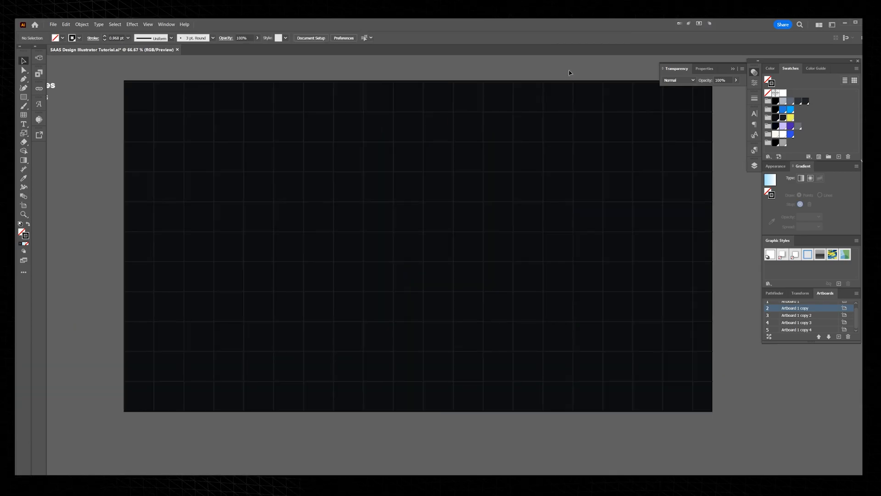
Step: Create an opacity mask on the grid with clipping turned off
left_click(542, 110)
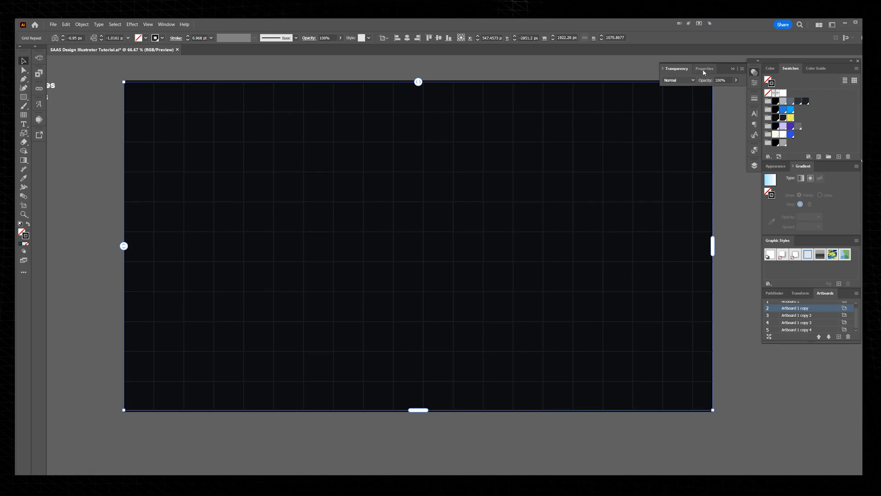
left_click(743, 69)
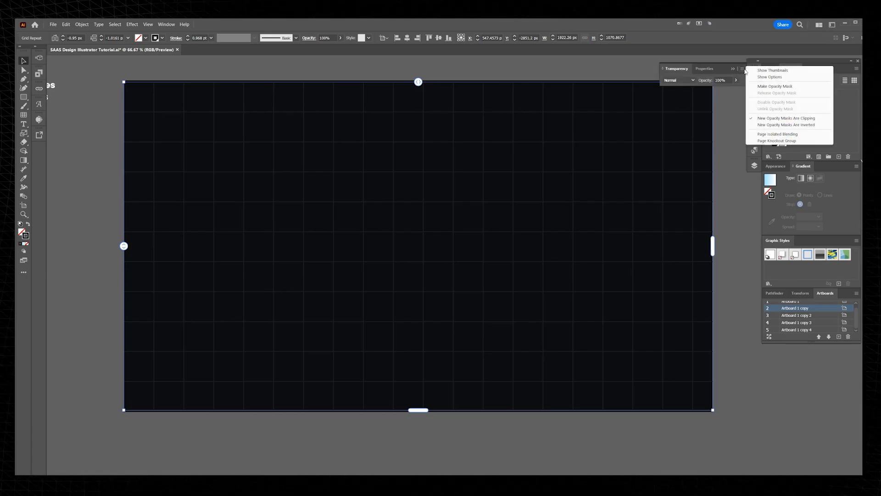
left_click(774, 86)
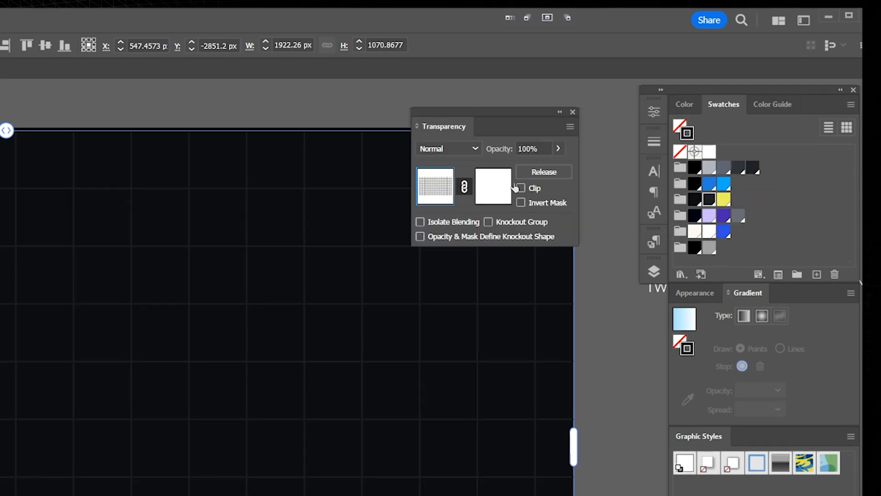
Step: Draw a 1920 by 1080 px rectangle over the whole artboard inside the grid's opacity mask and fill it black
left_click(521, 188)
left_click(522, 188)
left_click(493, 194)
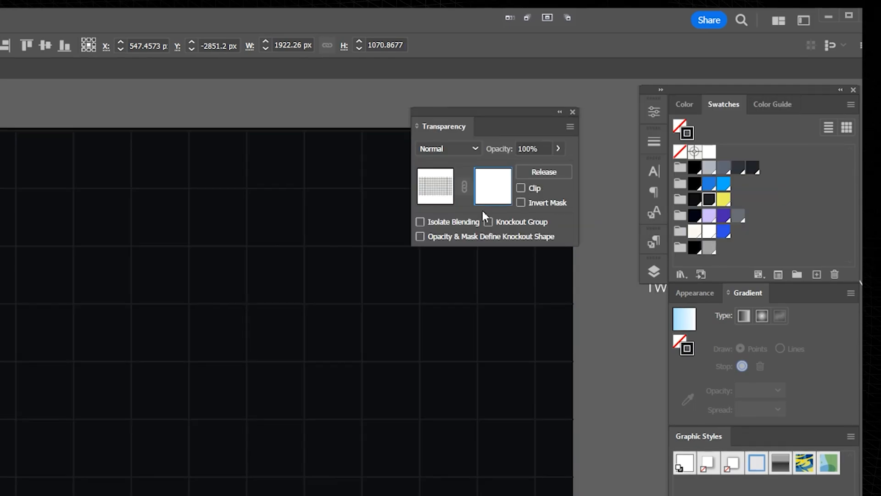
left_click_drag(565, 127, 534, 119)
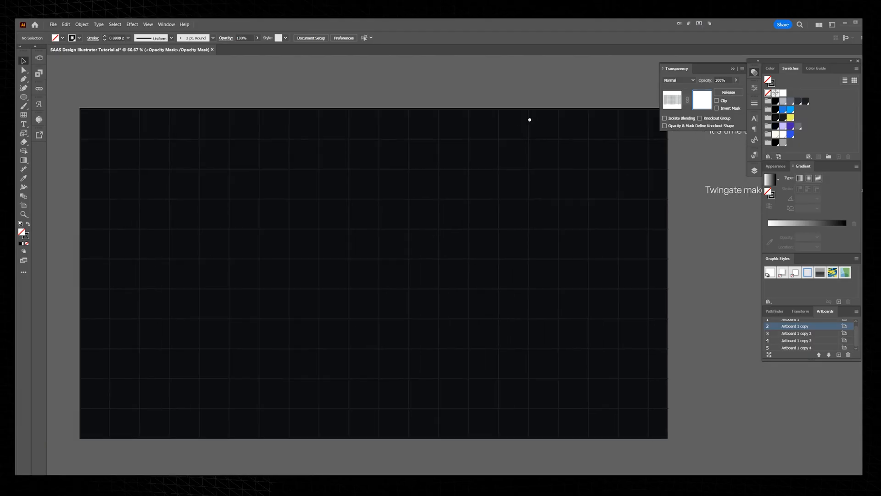
scroll(534, 119, "down", 1)
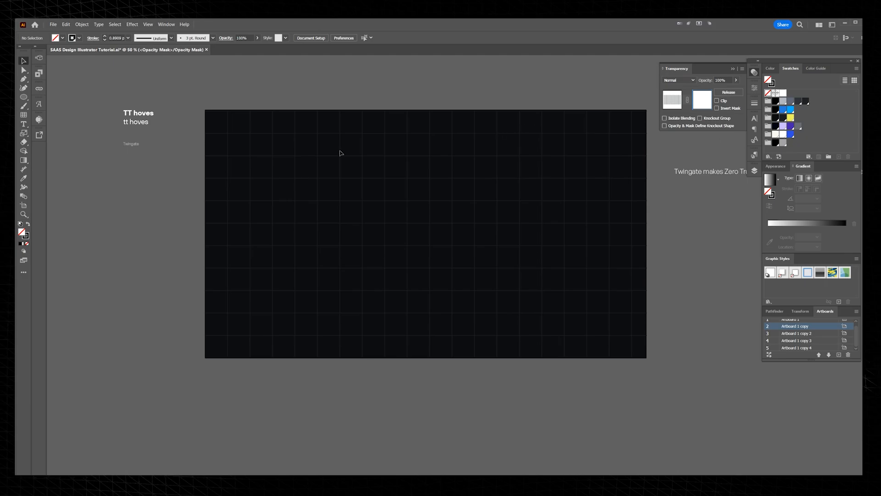
left_click_drag(205, 108, 648, 358)
left_click(776, 101)
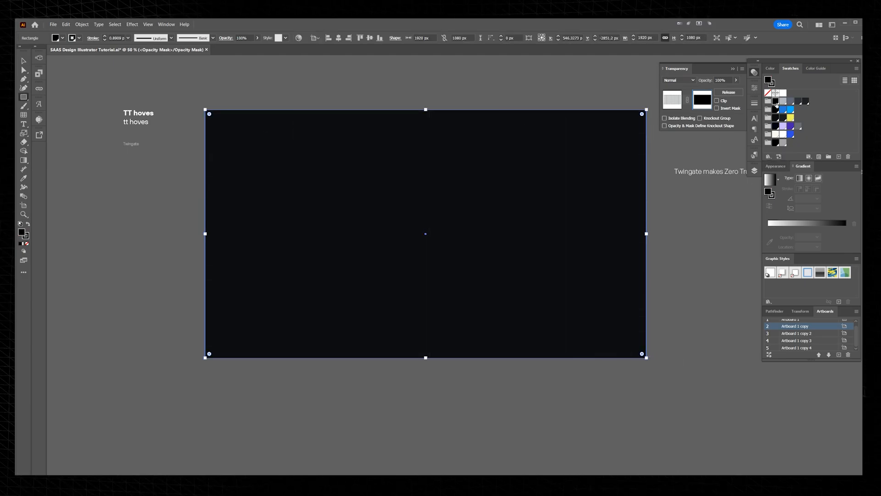
scroll(507, 134, "up", 1)
key("v")
key("ctrl+shift+a")
scroll(535, 107, "down", 1)
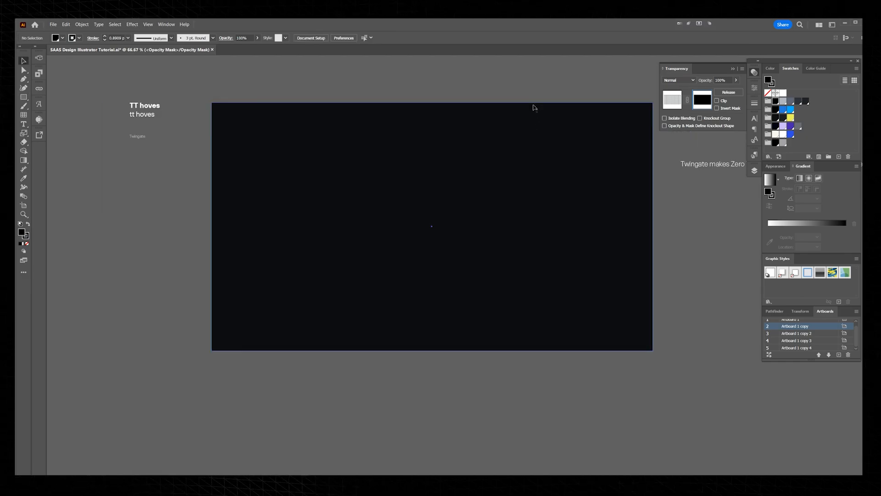
Step: Draw a closed wavy shape about 1430 by 1080 px in the mask with the Pen tool, spanning the artboard's full height
key("p")
left_click_drag(449, 102, 432, 109)
left_click_drag(425, 138, 413, 165)
left_click_drag(347, 191, 294, 271)
left_click_drag(312, 316, 299, 329)
left_click(314, 350)
left_click(559, 350)
left_click_drag(578, 310, 596, 281)
left_click_drag(611, 264, 622, 225)
left_click_drag(609, 193, 597, 173)
left_click_drag(590, 150, 601, 141)
left_click_drag(615, 128, 620, 119)
left_click(616, 112)
left_click(609, 102)
left_click(450, 102)
key("v")
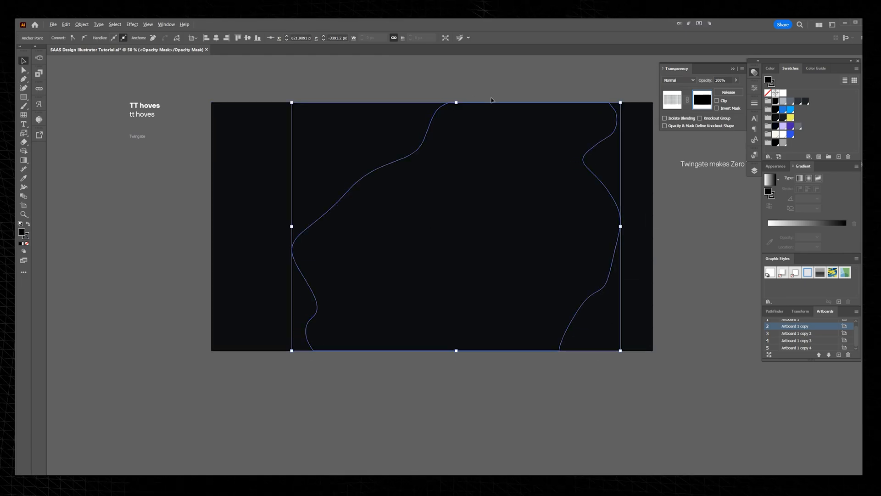
Step: Fill the wavy shape with a white-to-black radial gradient and set its midpoint to 87%
scroll(491, 100, "up", 1)
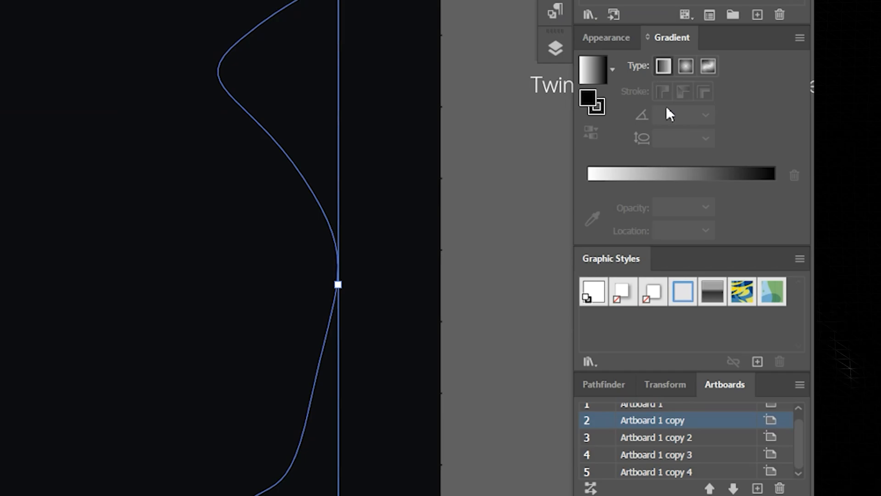
left_click(686, 66)
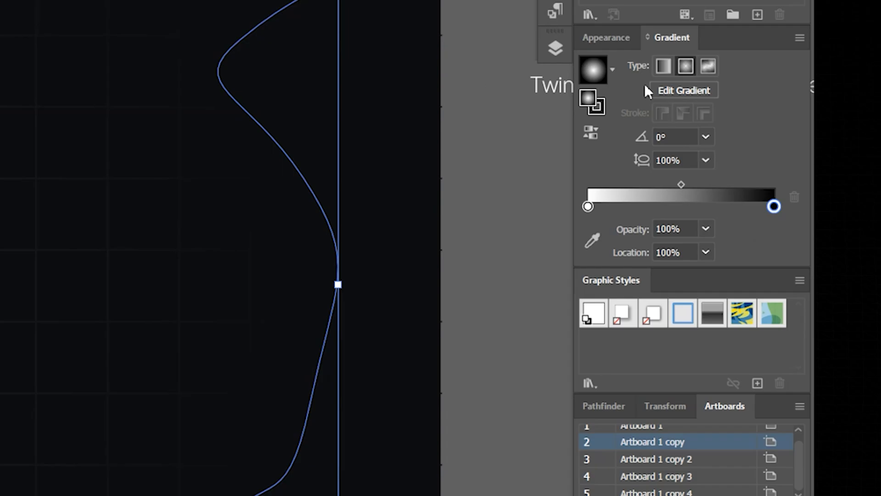
left_click_drag(681, 184, 613, 185)
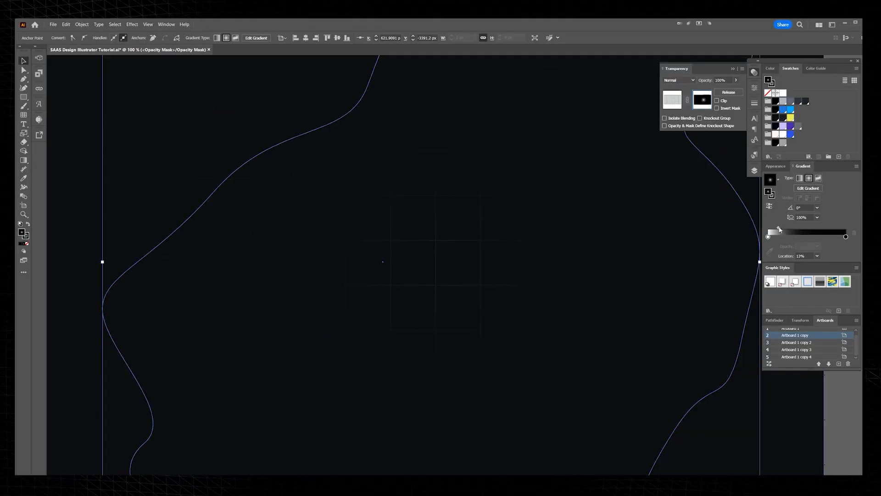
left_click_drag(778, 230, 836, 228)
left_click_drag(624, 179, 536, 199)
scroll(537, 197, "down", 1)
left_click_drag(513, 233, 576, 302)
scroll(578, 306, "down", 2)
left_click_drag(601, 310, 553, 217)
left_click_drag(547, 229, 670, 336)
key("ctrl+z")
key("ctrl+z")
scroll(482, 135, "up", 3)
key("ctrl+0")
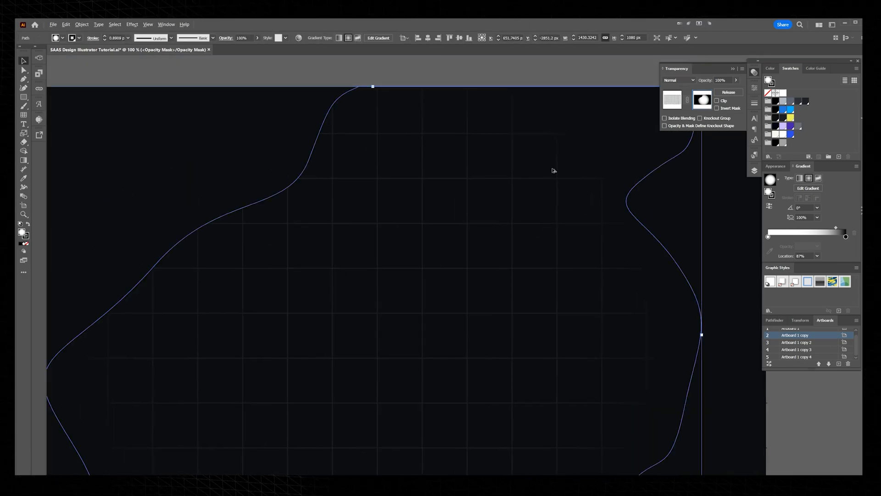
Step: Change the wavy shape's fill to a linear black-white-black gradient and move both midpoints toward the centre, the first to about 67.6%
mouse_move(835, 229)
left_mouse_down()
mouse_move(768, 237)
mouse_move(835, 229)
left_mouse_up()
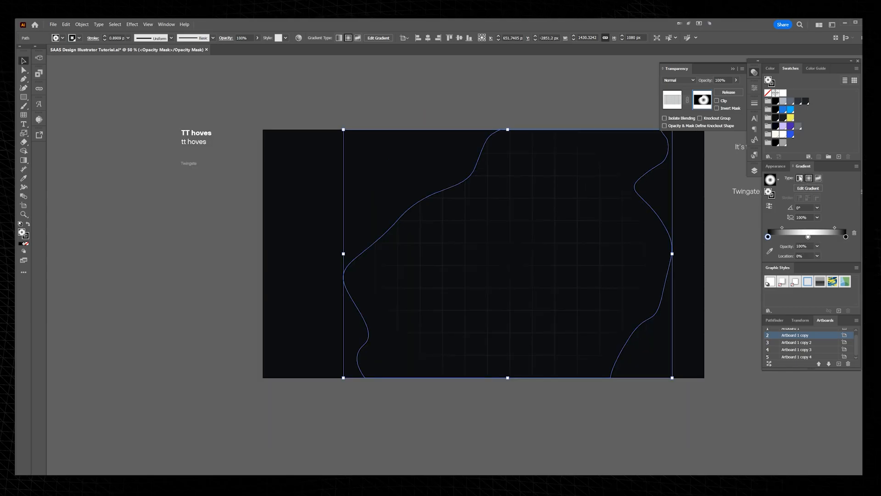
left_click(799, 178)
scroll(345, 304, "up", 6)
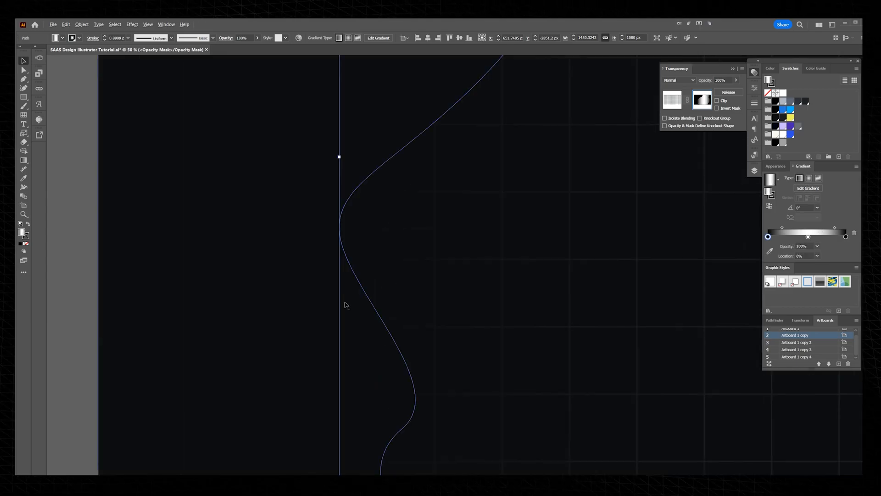
scroll(382, 288, "down", 5)
left_click_drag(596, 224, 473, 249)
left_click_drag(835, 228, 829, 228)
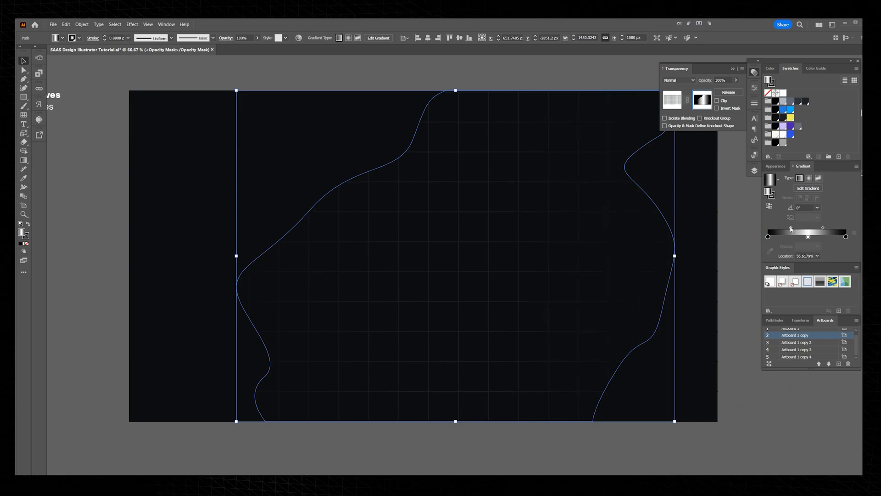
left_click(544, 61)
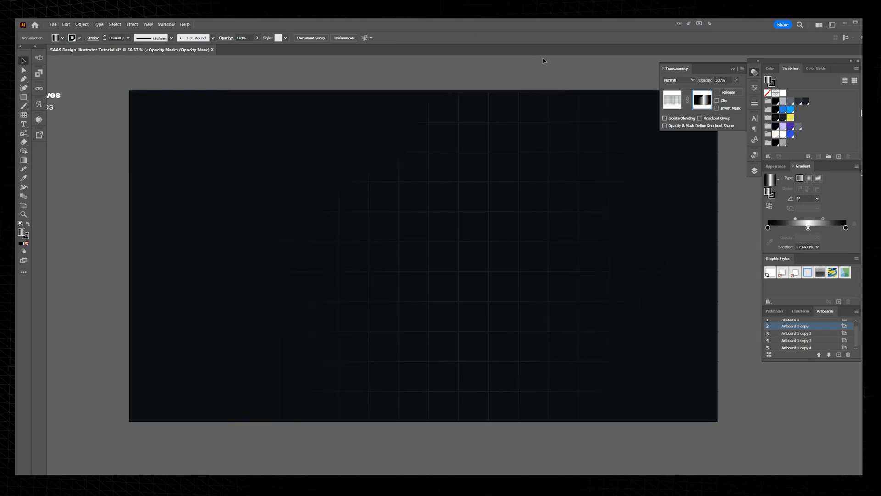
Step: Shift the wavy mask shape slightly to about X 683.7, Y -2860 px and return to editing the grid artwork
key("Tab")
scroll(574, 68, "down", 1)
left_click_drag(547, 116, 549, 81)
key("Tab")
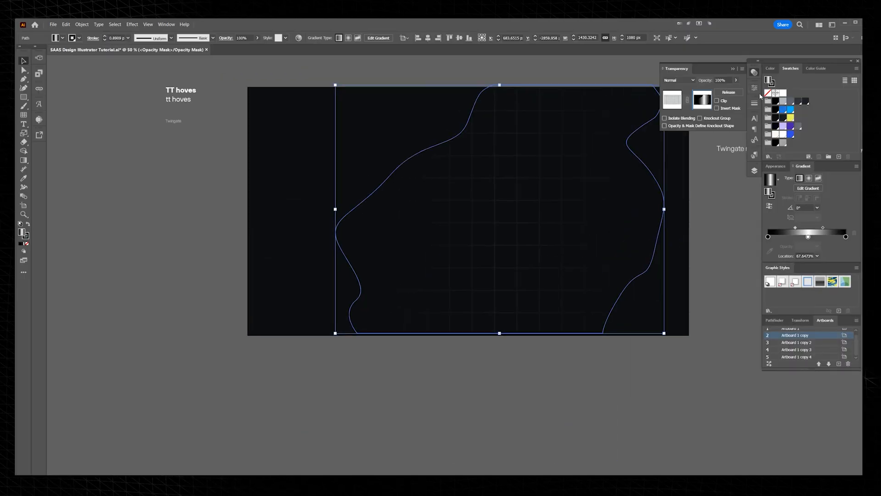
left_click(672, 99)
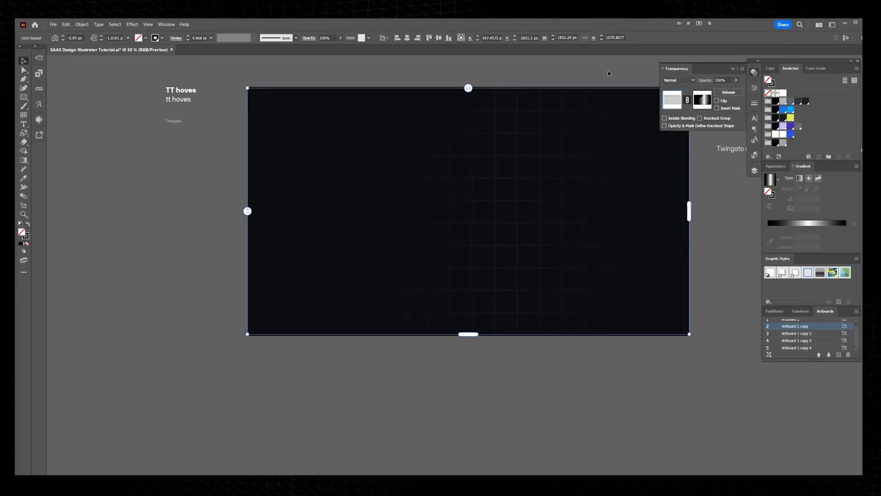
Step: Examine how the masked grid fades, with the dark background temporarily out of the way and from different zoom levels
left_click(604, 73)
scroll(578, 138, "down", 1)
left_click_drag(581, 160, 574, 294)
left_click_drag(544, 259, 565, 340)
left_click(567, 84)
left_click_drag(548, 107, 450, 304)
left_click_drag(583, 150, 540, 193)
scroll(602, 85, "up", 4)
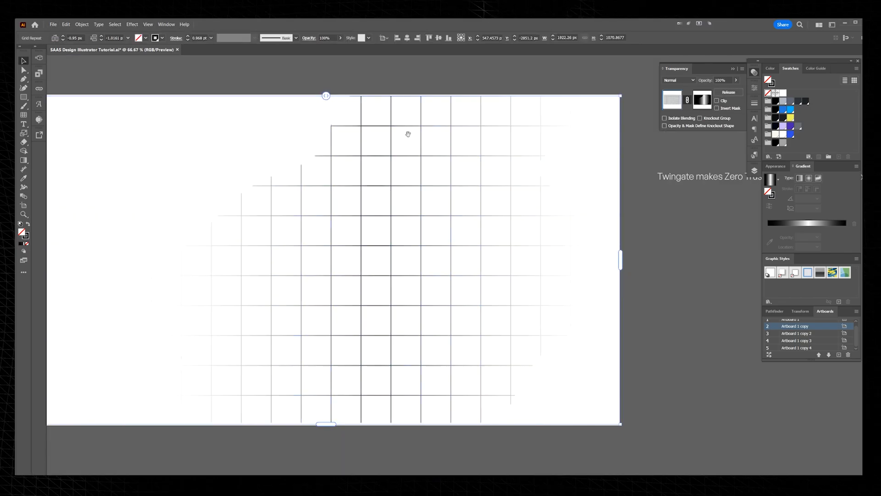
scroll(412, 138, "down", 1)
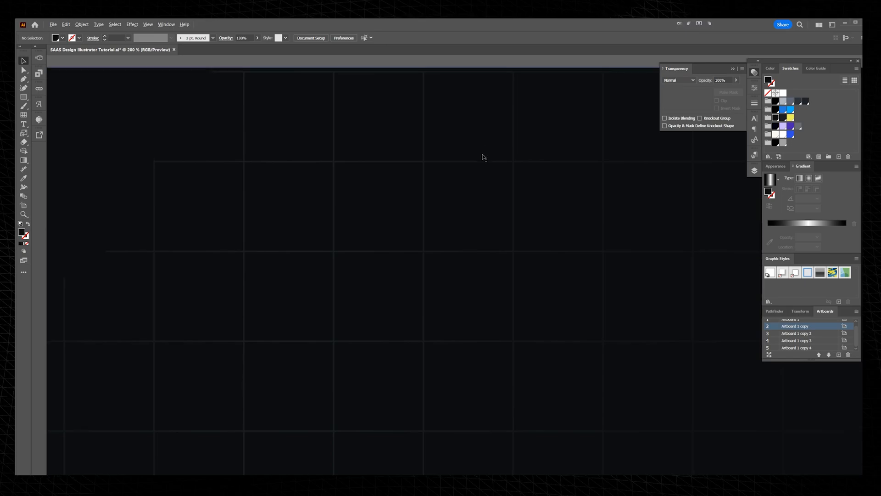
scroll(483, 155, "down", 4)
scroll(261, 177, "up", 2)
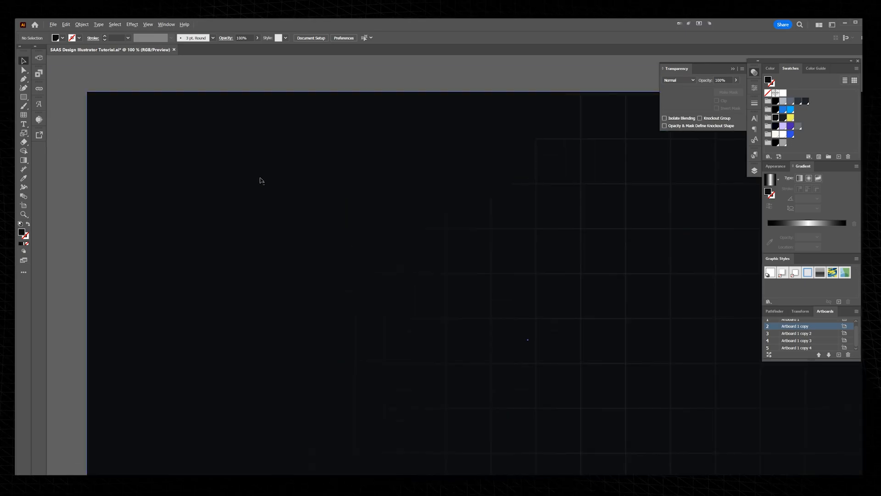
scroll(521, 81, "down", 3)
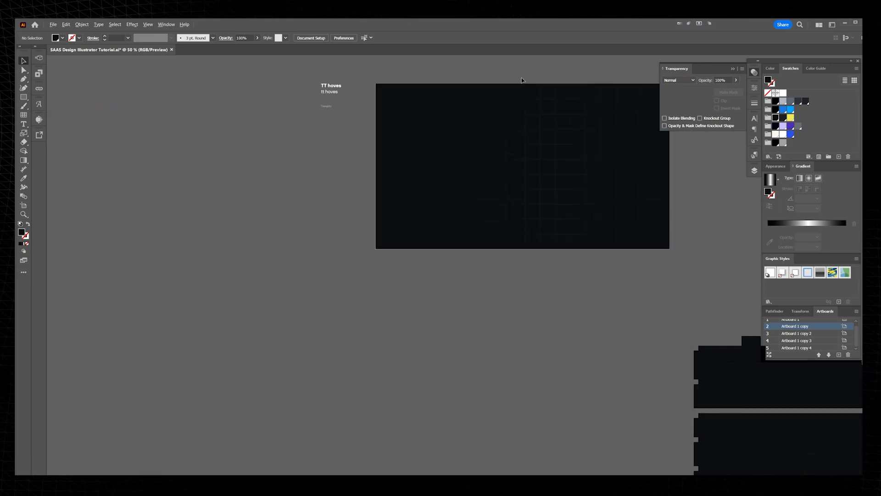
Step: Reopen the grid's opacity mask and adjust the anchor points along the wavy shape's upper-left contour
left_click(567, 102)
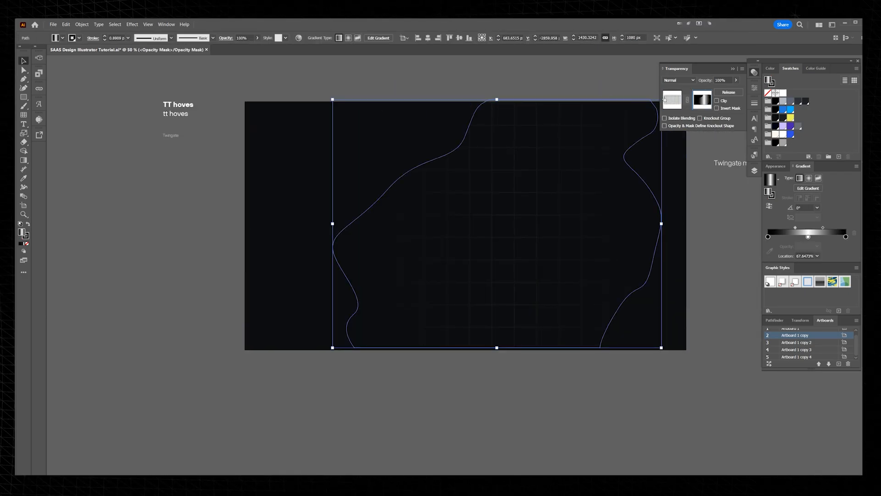
key("a")
left_click(490, 99)
left_click(465, 136, "shift")
left_click_drag(388, 189, 361, 185)
left_click_drag(677, 263, 561, 254)
key("ctrl+z")
left_click(626, 206)
key("ctrl+=")
Step: Try inverting the grid's opacity mask, and leave mask editing
left_click(724, 109)
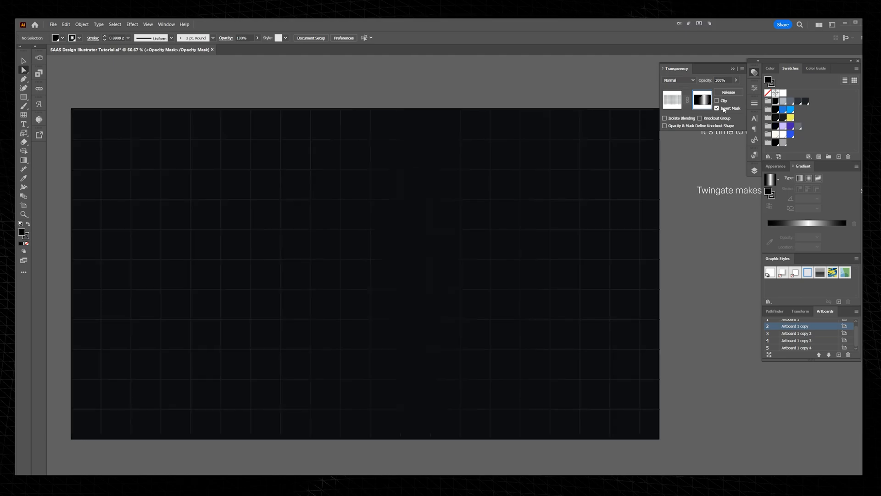
left_click(724, 110)
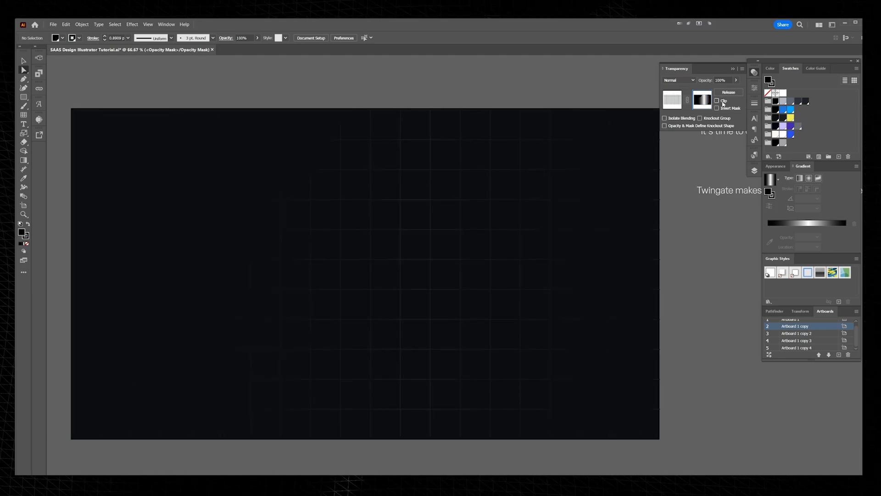
left_click(672, 102)
left_click(585, 103)
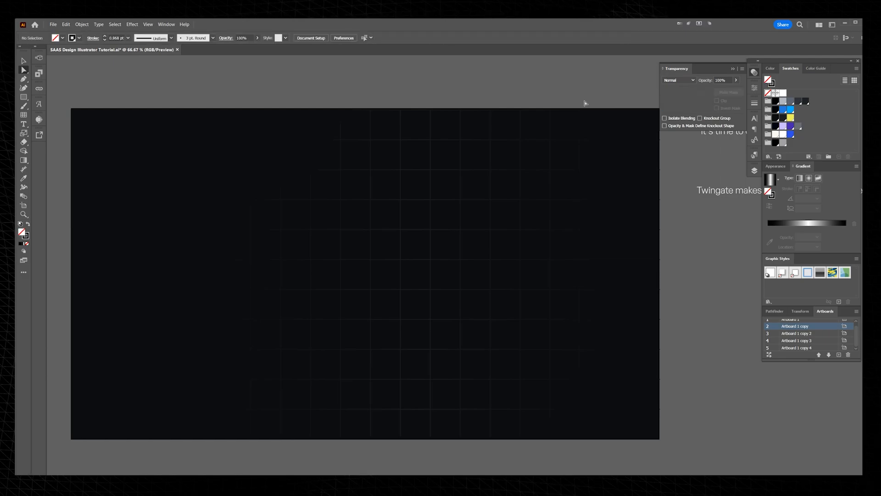
left_click(752, 72)
Step: Copy the "It's time to ditch your VPN" headline onto the dark artboard, in front of the background
key("v")
scroll(593, 79, "down", 1)
left_click_drag(711, 125, 343, 170)
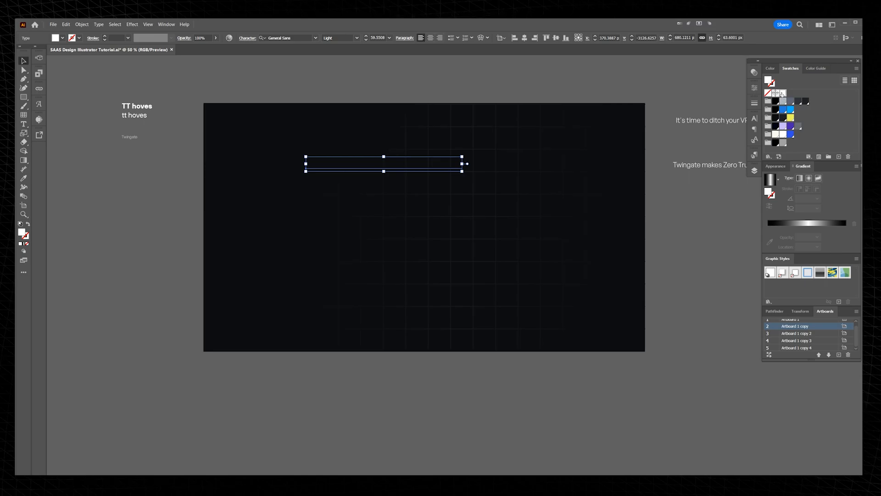
left_click(346, 197)
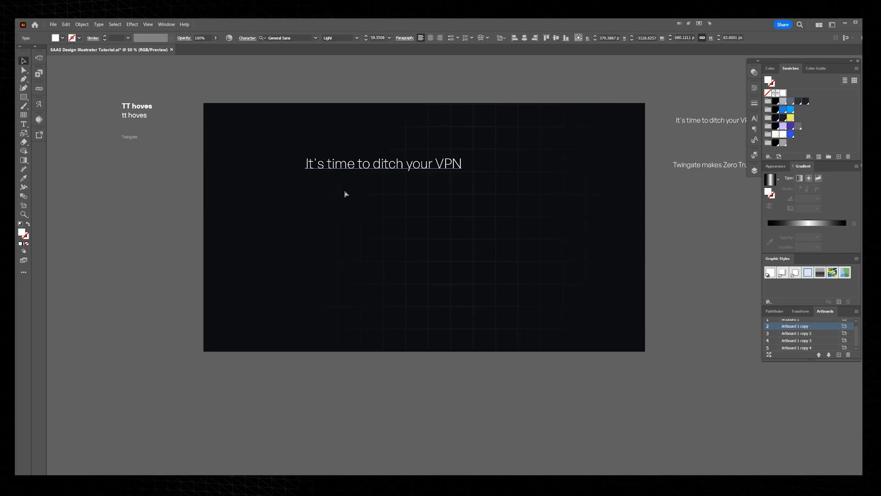
Step: Break the headline into two lines before "ditch"
scroll(338, 183, "up", 1)
key("t")
left_click(386, 157)
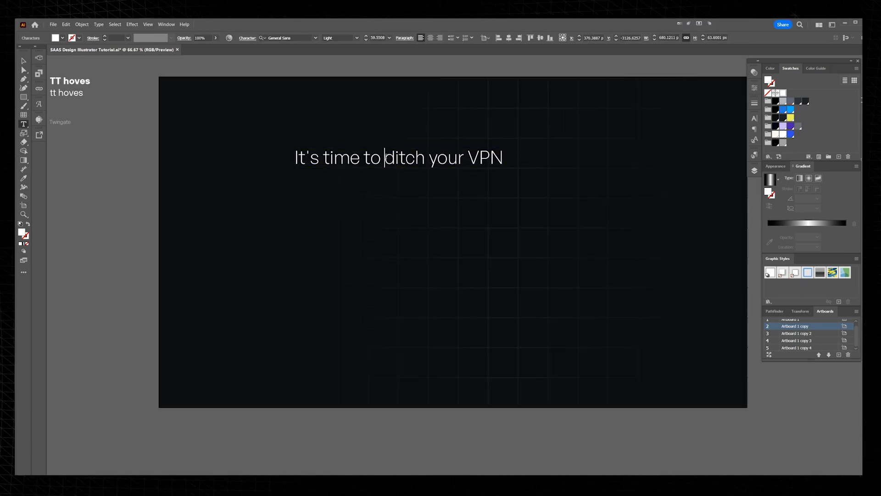
key("Return")
scroll(291, 77, "left", 3)
key("Escape")
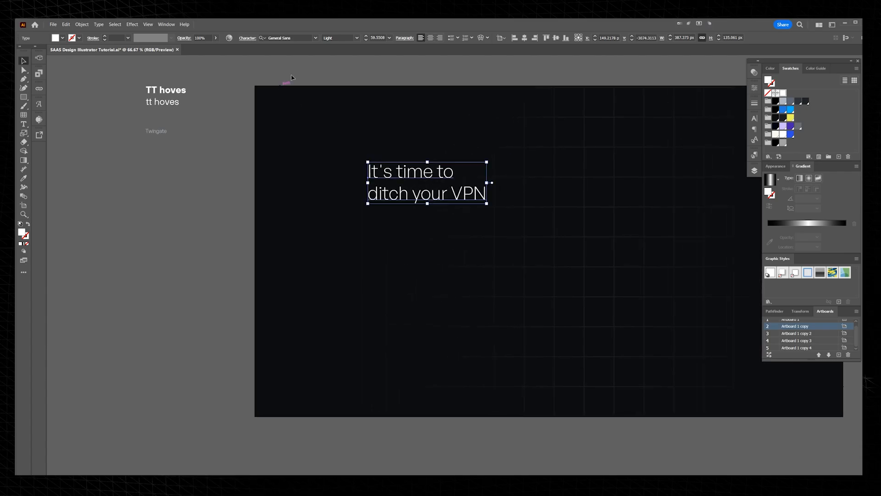
Step: Match the headline's font to the bold TT Hoves sample beside the artboard and enlarge it to a font size of about 92.7
left_click(298, 36)
left_click(182, 90)
left_click(398, 196)
key("i")
left_click(171, 88)
key("v")
left_click_drag(438, 194, 572, 239)
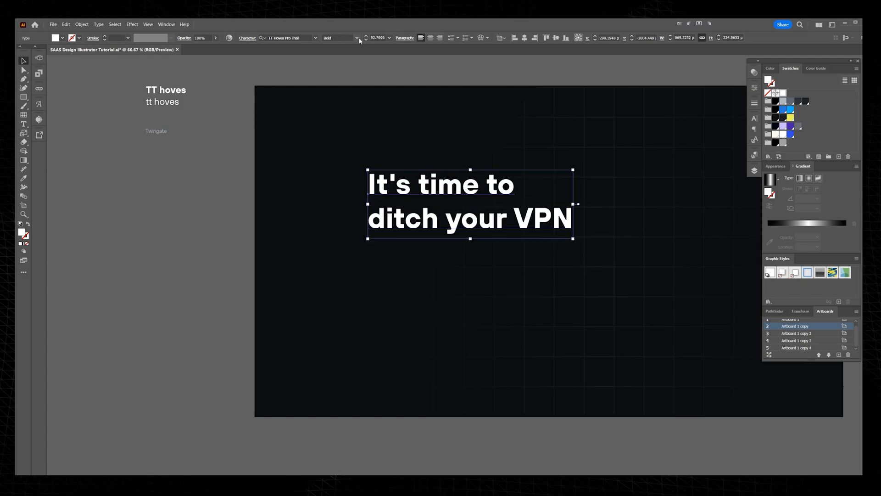
Step: Set the headline to Regular weight and enlarge it to a font size of about 142.75
left_click(356, 37)
left_click(343, 106)
left_click_drag(442, 192, 419, 192)
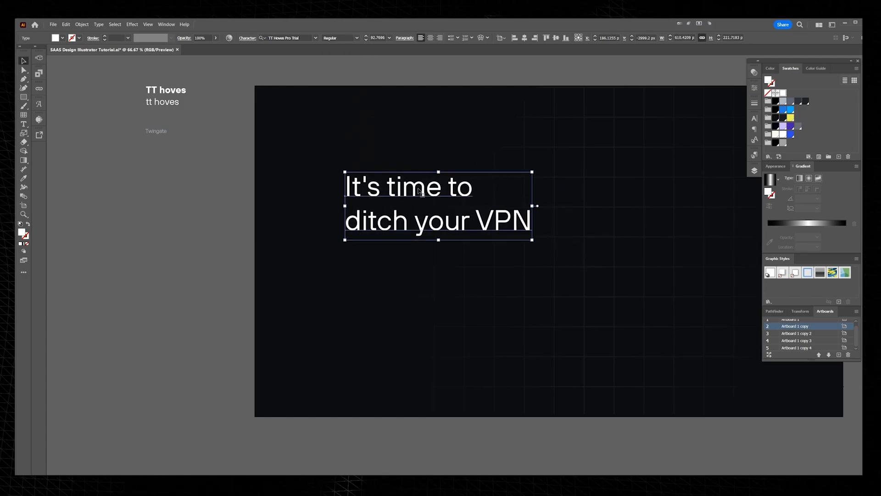
left_click_drag(531, 240, 633, 303)
left_click_drag(582, 254, 546, 252)
double_click(547, 251)
double_click(546, 252)
key("Escape")
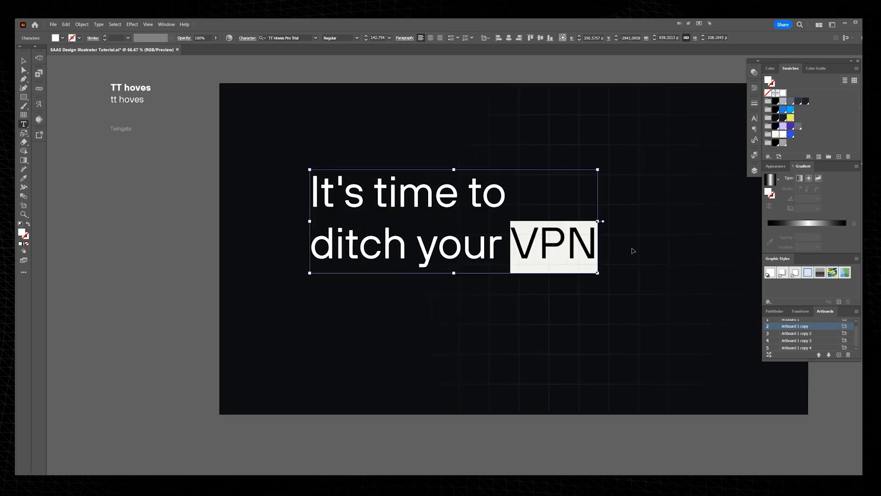
Step: Move the enlarged headline up and toward the artboard's left edge
left_click_drag(389, 193, 362, 168)
left_click(369, 189)
key("Escape")
left_click_drag(362, 232, 327, 212)
Step: Place the Twingate description below the headline, match its font to the TT Hoves sample, and set its weight to Light
left_click_drag(641, 194, 576, 187)
scroll(577, 188, "down", 1)
key("i")
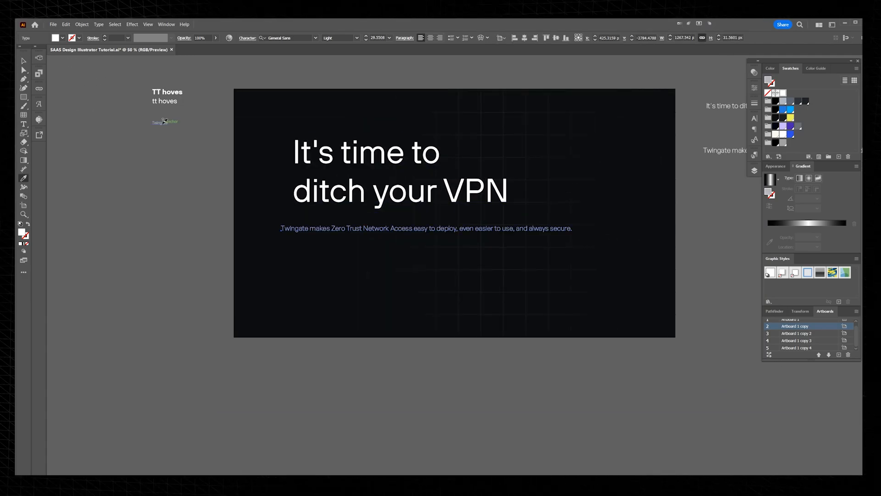
left_click(164, 123)
left_click(166, 101)
scroll(372, 218, "up", 1)
left_click(356, 38)
left_click(344, 95)
Step: Break the description into two lines before "deploy" and align it with the headline's left edge
scroll(352, 228, "up", 1)
key("t")
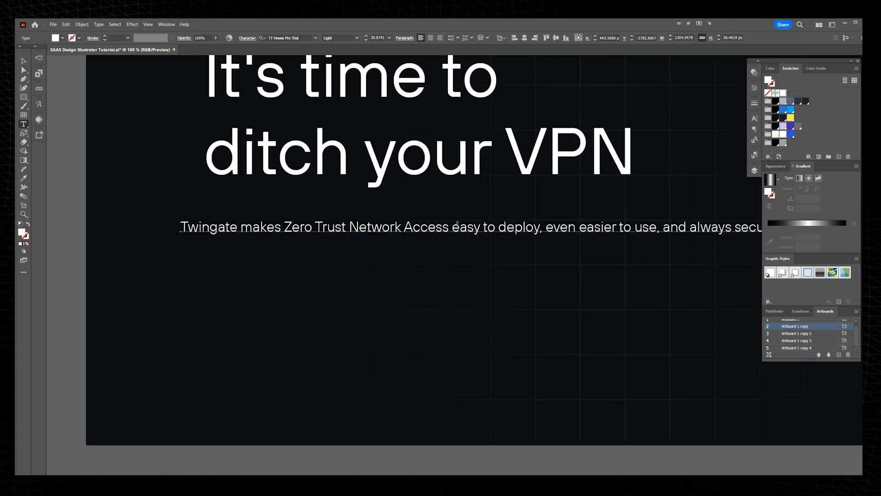
left_click(496, 225)
key("Return")
key("Escape")
key("t")
key("v")
left_click_drag(236, 226, 262, 223)
Step: Tighten the headline's line spacing and move it down closer to the description
scroll(262, 222, "down", 1)
left_click(301, 184)
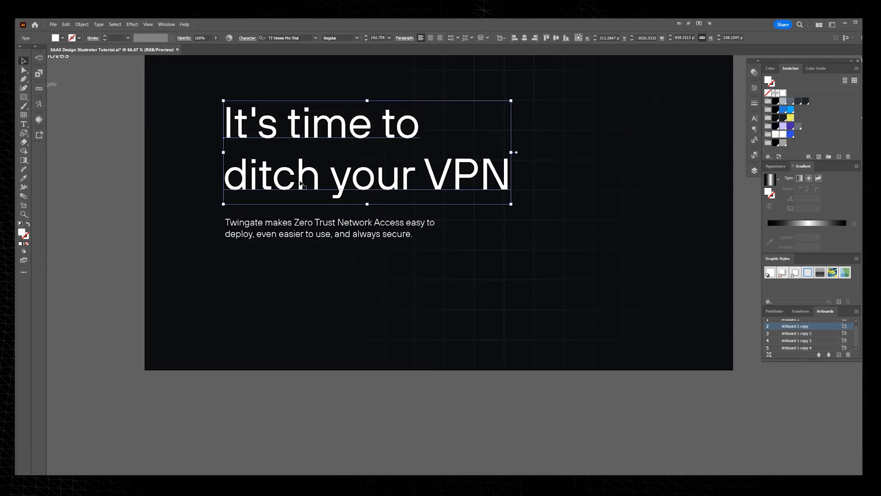
key("alt+Up")
key("alt+Up")
key("alt+Up")
key("alt+Up")
key("alt+Up")
key("alt+Up")
key("alt+Up")
key("alt+Up")
key("alt+Up")
key("alt+Up")
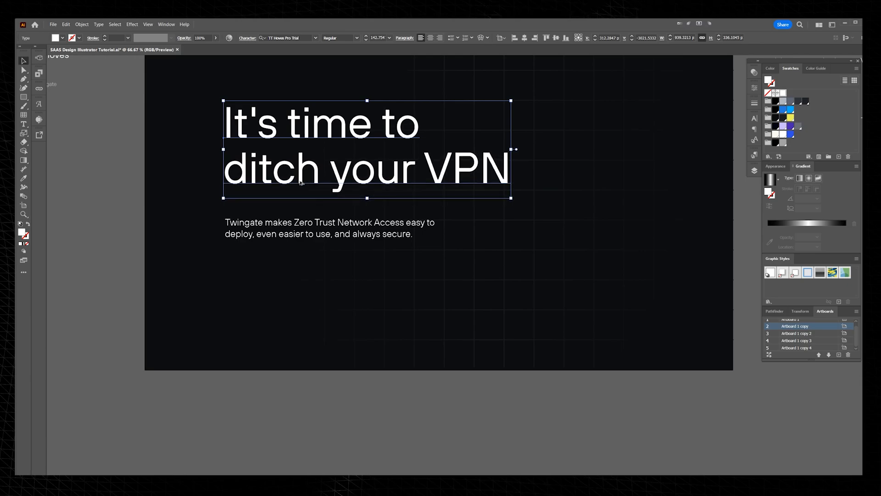
left_click_drag(312, 161, 322, 205)
left_click_drag(313, 171, 308, 184)
Step: Draw a fully rounded button about 279 by 44 px below the description and fill it with the yellow swatch
left_click(349, 353)
left_click_drag(235, 298, 325, 316)
scroll(262, 315, "up", 3)
left_click_drag(435, 282, 388, 281)
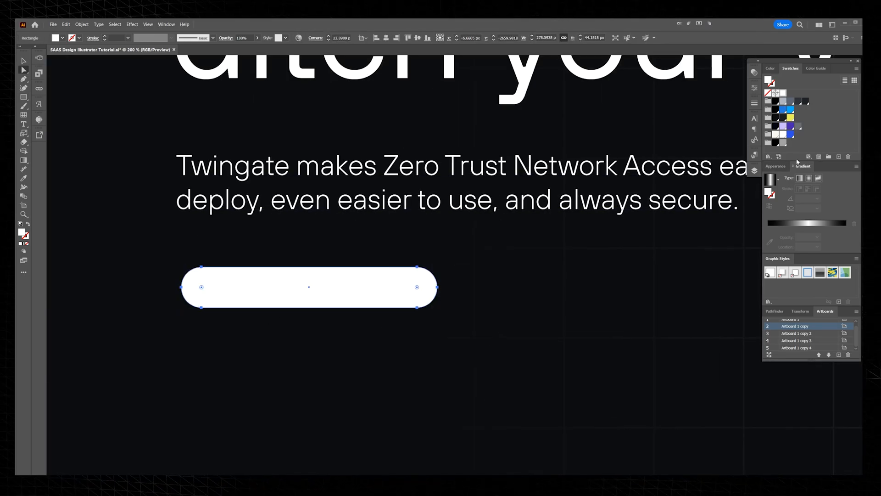
left_click(790, 119)
left_click(228, 332)
Step: Add the white label "Try Twingate for Free" on the yellow button and scale it down to fit inside
key("t")
left_click(237, 328)
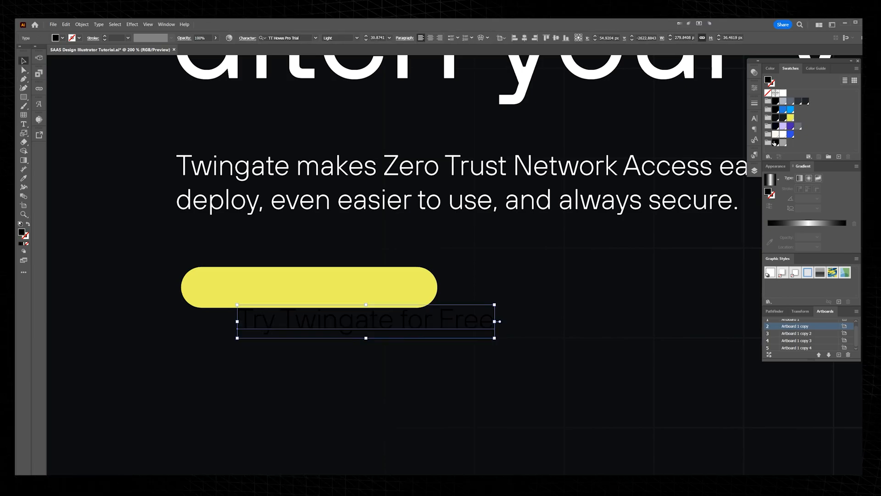
left_click(776, 134)
left_click_drag(413, 318, 337, 279)
scroll(337, 278, "up", 1)
left_click_drag(519, 292, 368, 292)
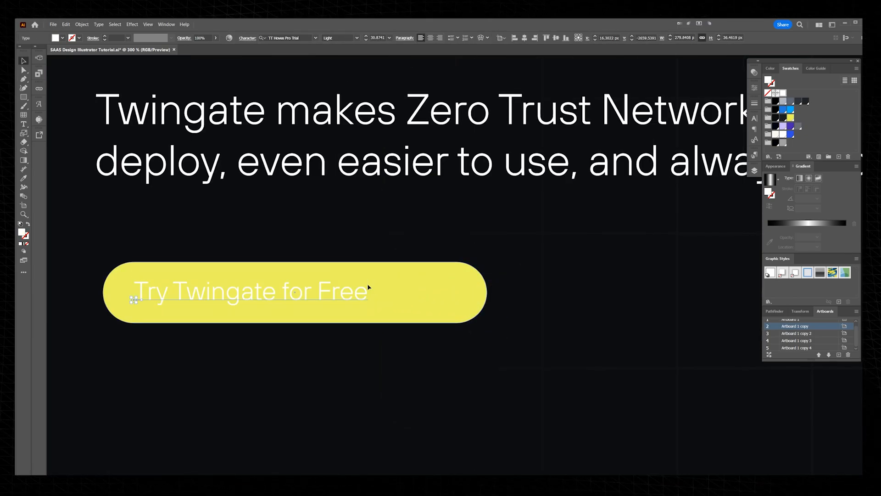
Step: Fill the button label with the black swatch and shift it slightly inward from the button's left end
left_click(776, 109)
left_click_drag(297, 294, 314, 292)
scroll(314, 293, "up", 1)
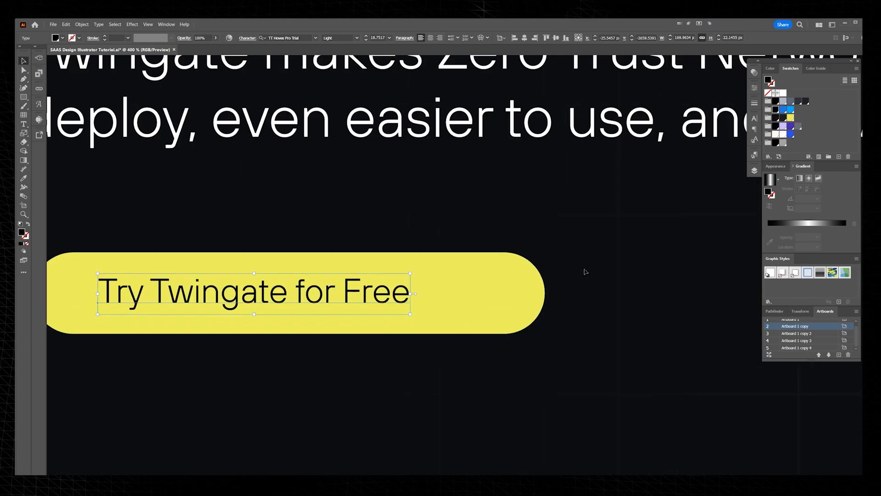
left_click(568, 276)
Step: Insert the single right-pointing angle glyph "›" after "Free" in the button label from the font's glyph set
scroll(445, 291, "up", 1)
key("t")
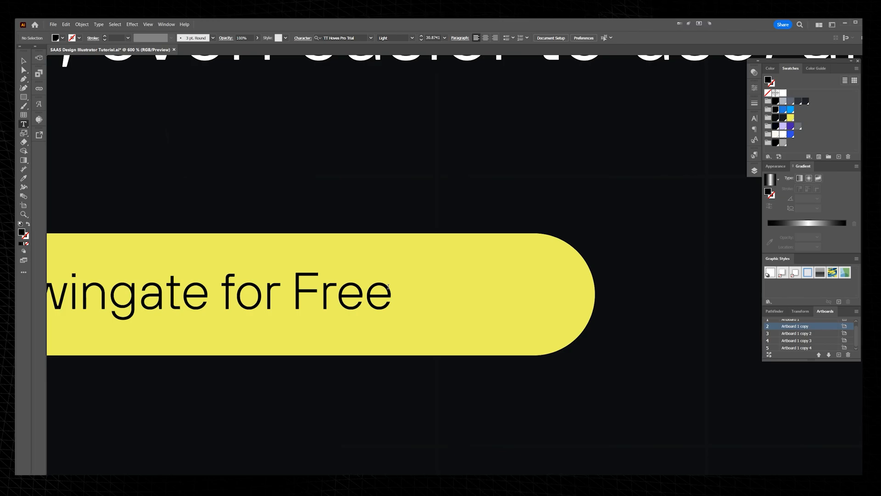
left_click(24, 65)
left_click(269, 303)
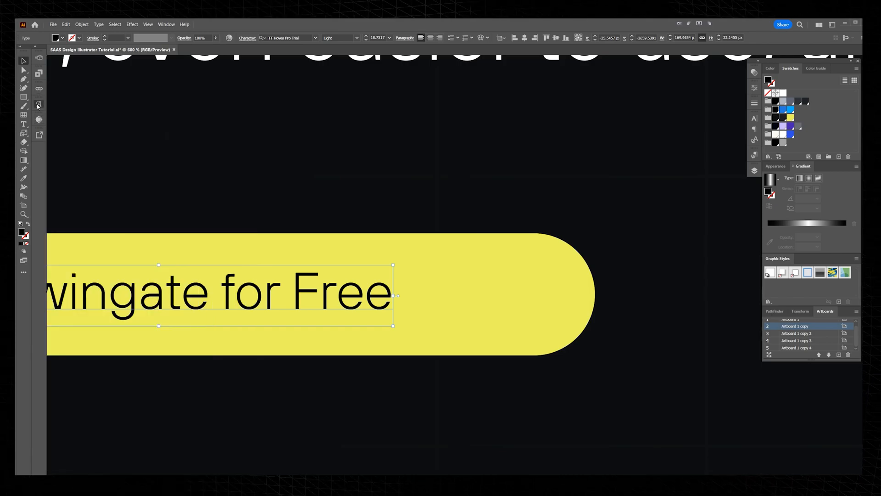
left_click(38, 105)
scroll(205, 344, "down", 10)
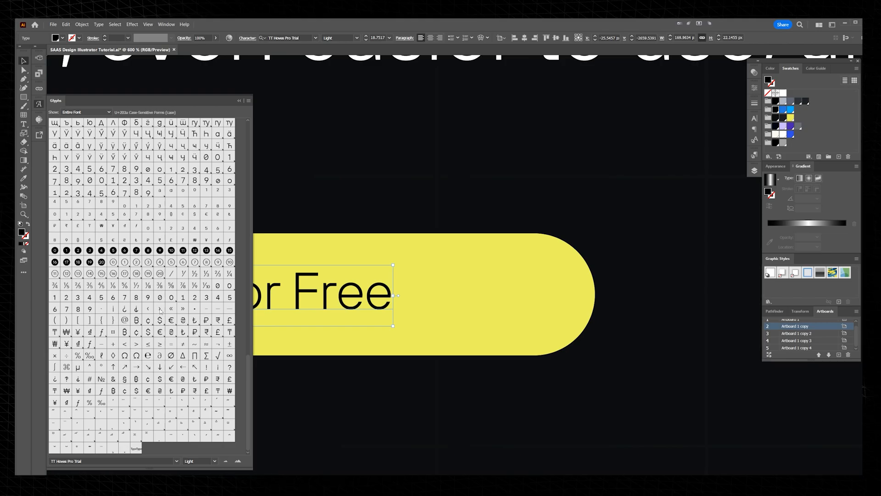
double_click(317, 325)
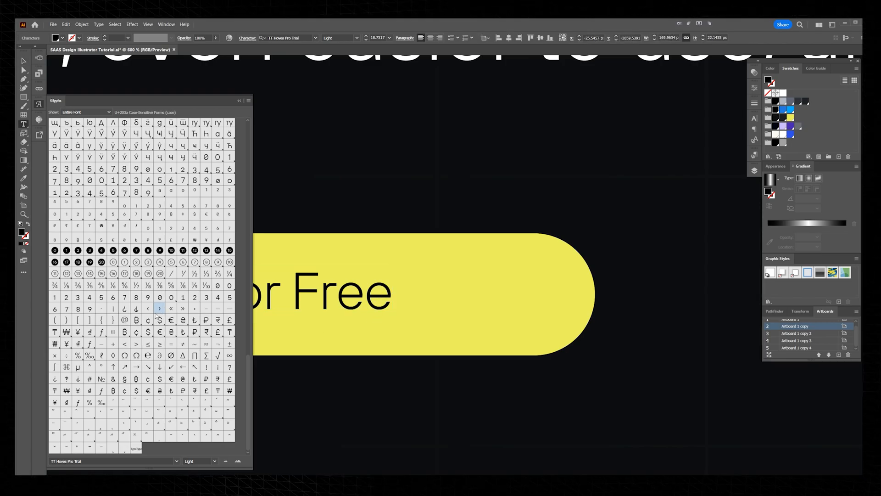
left_click_drag(398, 292, 406, 292)
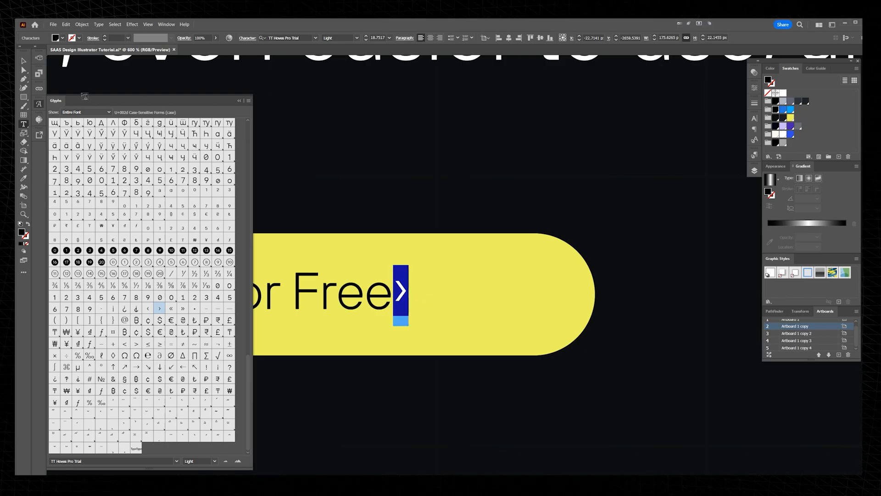
left_click(39, 104)
Step: Put a space between "Free" and the chevron and lower the chevron's baseline slightly
scroll(377, 271, "up", 1)
left_click(422, 300)
double_click(399, 294)
left_click(398, 294)
key("shift+Right")
key("Left")
scroll(475, 160, "down", 2)
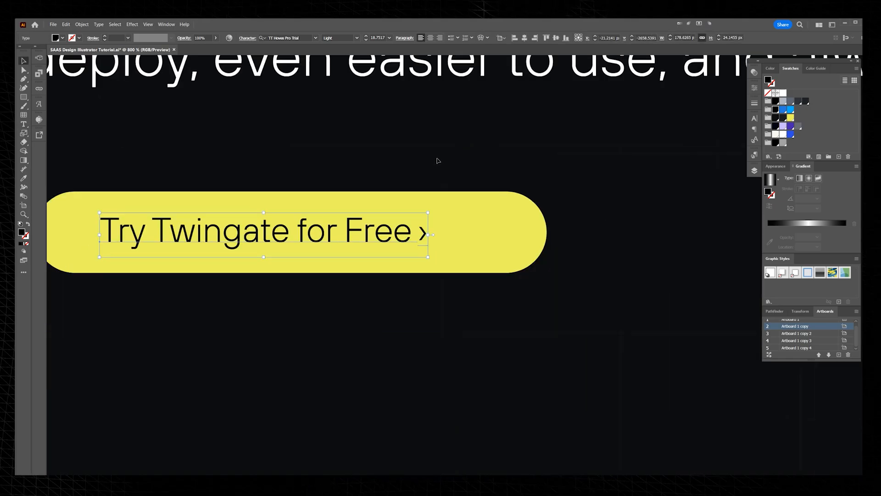
Step: Widen the kerning in front of the chevron in the button label
key("Escape")
scroll(345, 226, "up", 1)
key("t")
left_click(522, 246)
key("ctrl+alt+Right")
Step: Enlarge only the chevron and adjust its baseline shift so it lines up vertically with the label text
key("shift+Right")
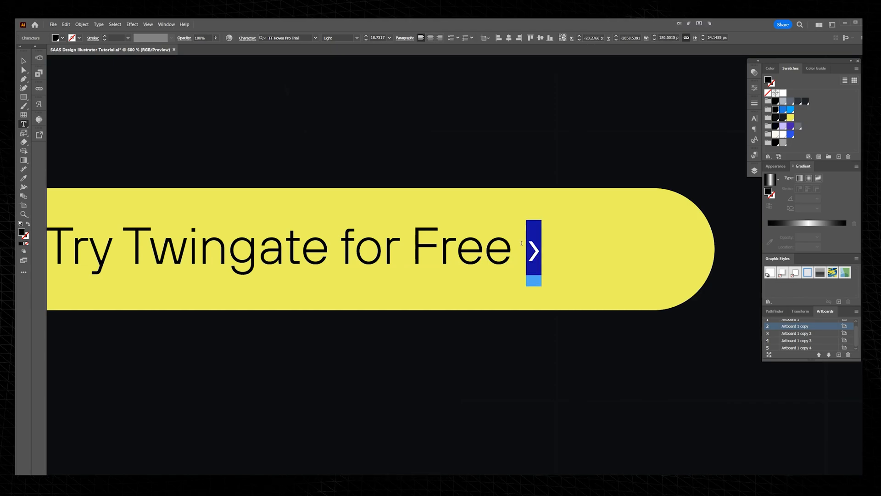
key("ctrl+alt+shift+period")
left_click(525, 248)
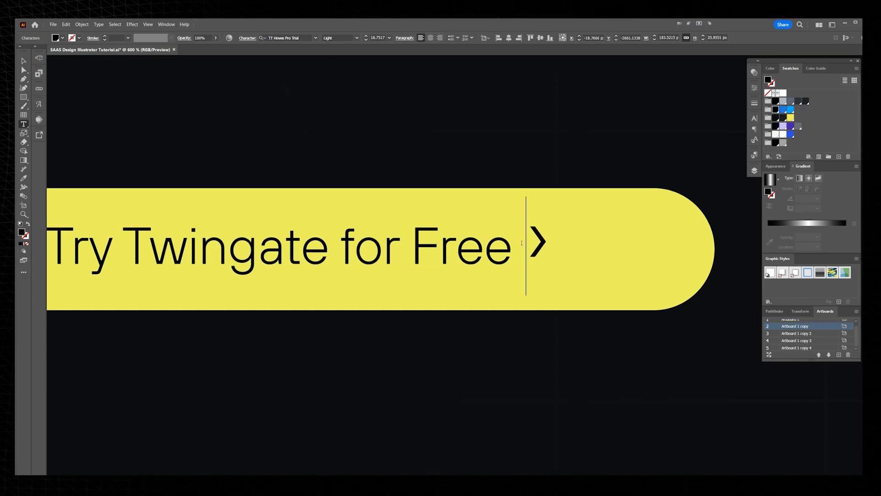
key("shift+Right")
key("ctrl+alt+shift+period")
key("alt+shift+Down")
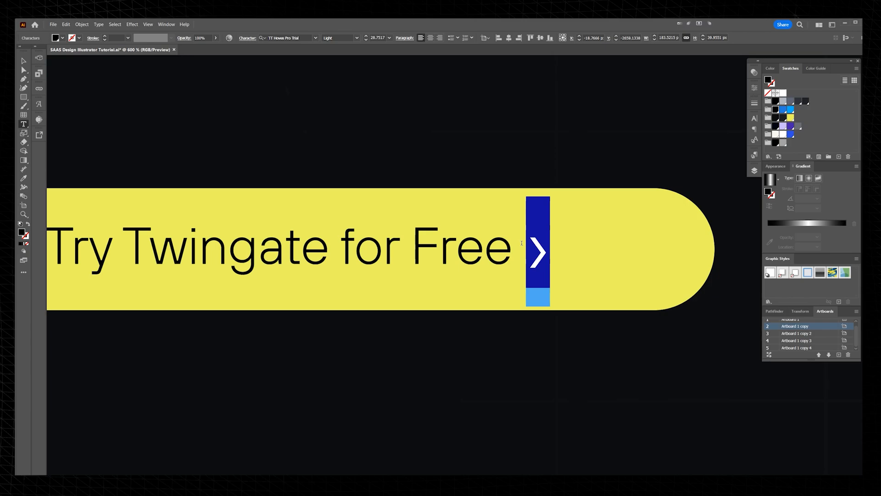
key("alt+shift+Up")
key("ctrl+shift+comma")
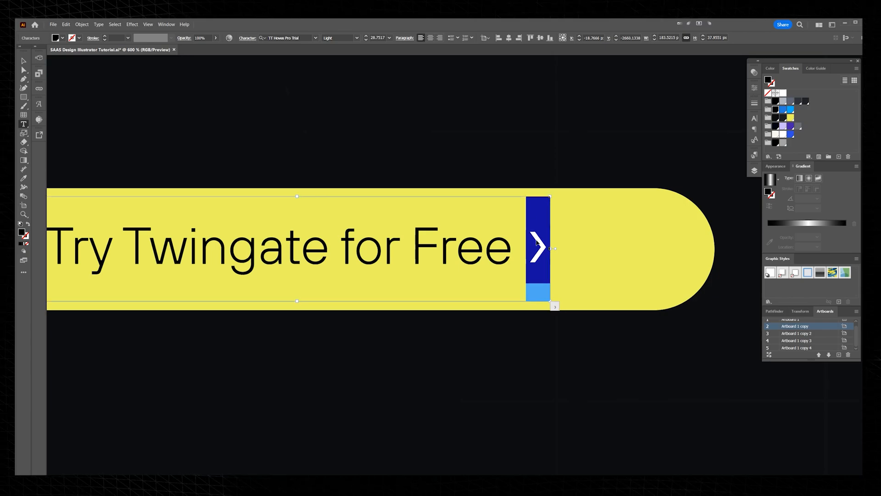
scroll(344, 38, "up", 1)
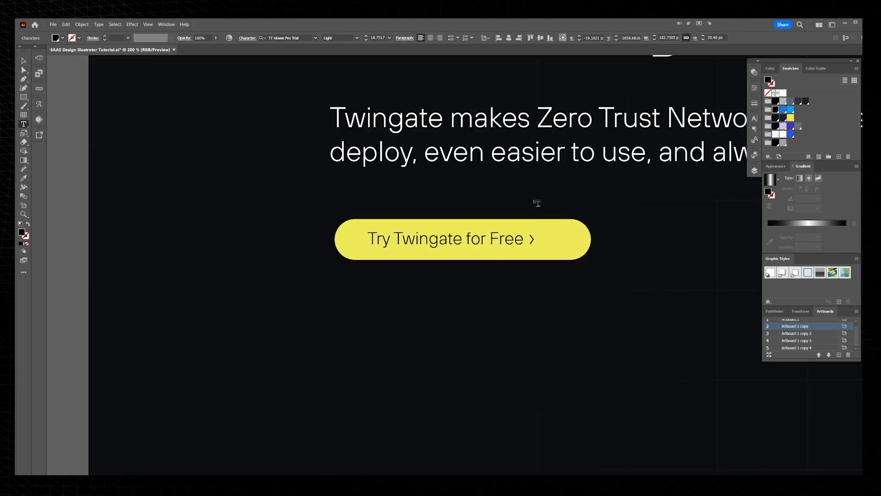
Step: Shorten the yellow button to about 247 px wide by moving its right-end anchor points inward
key("Escape")
scroll(535, 190, "down", 1)
scroll(535, 188, "up", 2)
left_click_drag(581, 306, 579, 307)
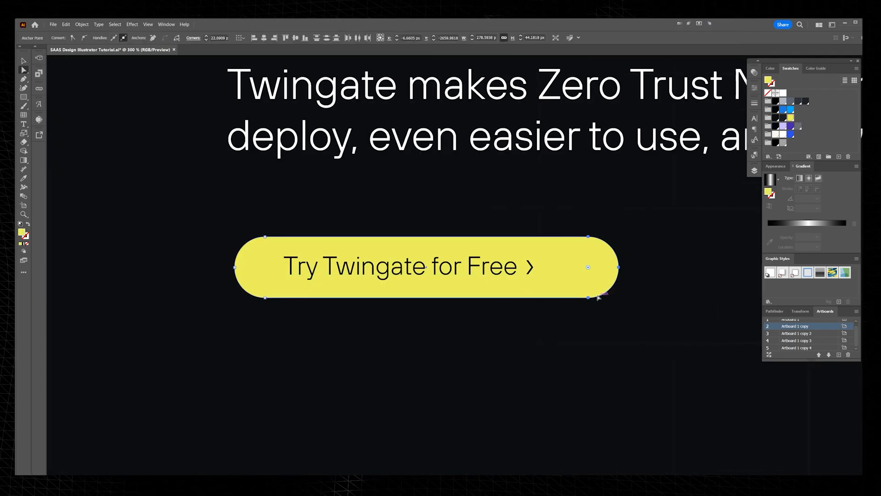
key("shift+Left")
key("shift+Left")
key("shift+Left")
key("shift+Left")
key("Right")
key("Right")
key("Right")
key("Right")
key("Right")
key("Right")
key("Right")
key("Right")
key("v")
Step: Centre the label horizontally on the yellow button and nudge the label down a little
left_click_drag(541, 222, 482, 275)
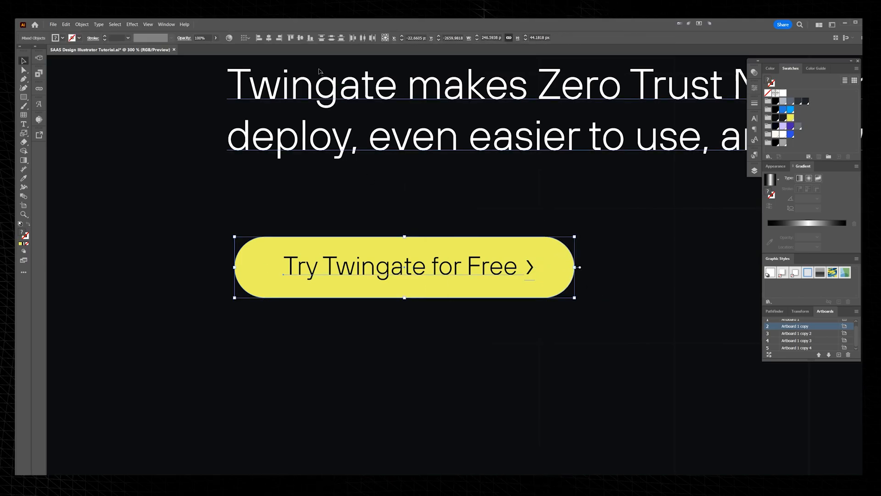
left_click(268, 37)
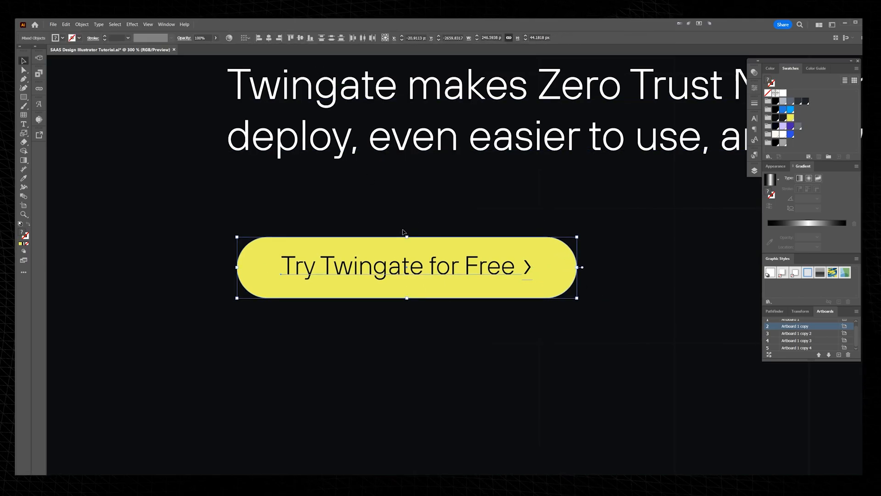
left_click_drag(485, 175, 423, 180)
left_click(422, 180)
left_click(407, 268)
key("Down")
key("Down")
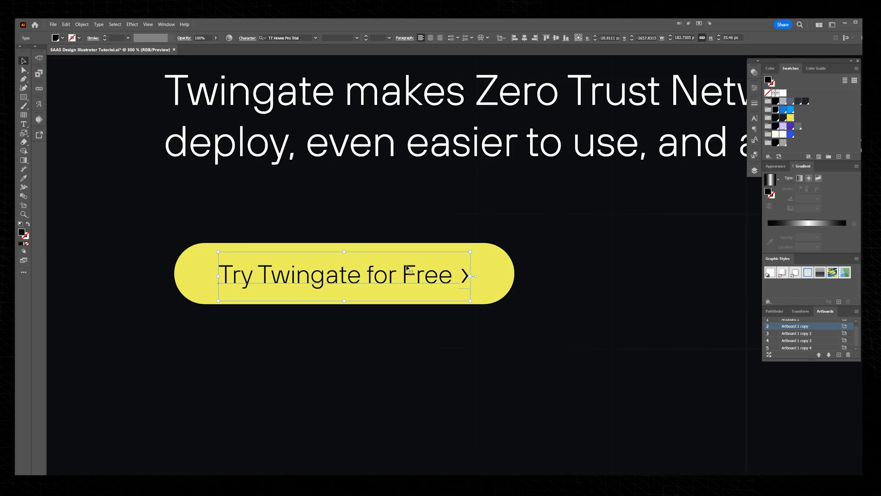
Step: Duplicate the button label to the right of the yellow button and fill the copy with white
left_click_drag(451, 232, 370, 232)
left_click_drag(363, 214, 422, 264)
left_click_drag(456, 215, 429, 215)
left_click(429, 215)
left_click_drag(292, 264, 668, 265)
left_click(783, 93)
Step: Replace the copy's wording with "Request a Demo", keeping the chevron at its end
key("t")
left_click_drag(729, 271, 431, 277)
type("FRequest a")
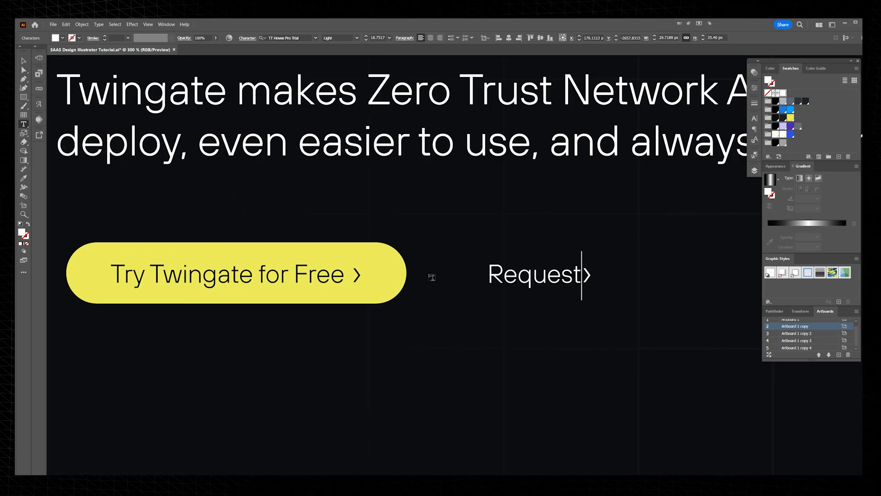
type(" Demo")
key("Escape")
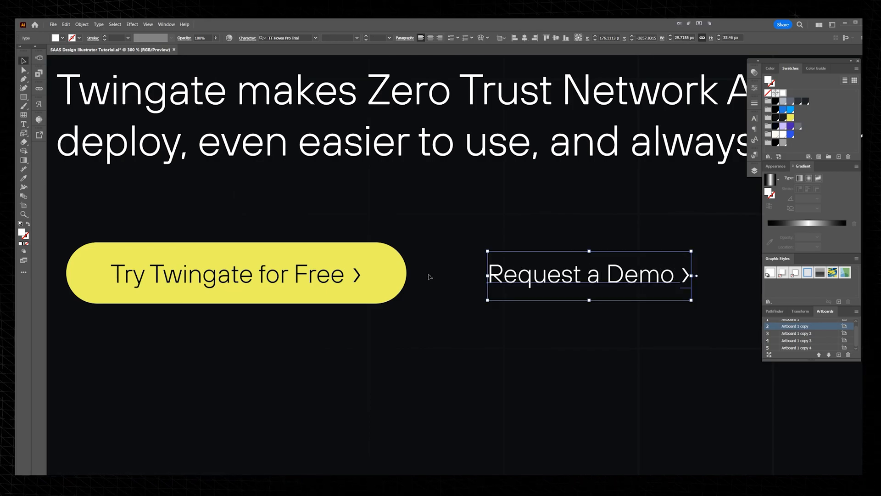
left_click_drag(531, 258, 398, 258)
left_click(471, 226)
scroll(470, 226, "down", 2)
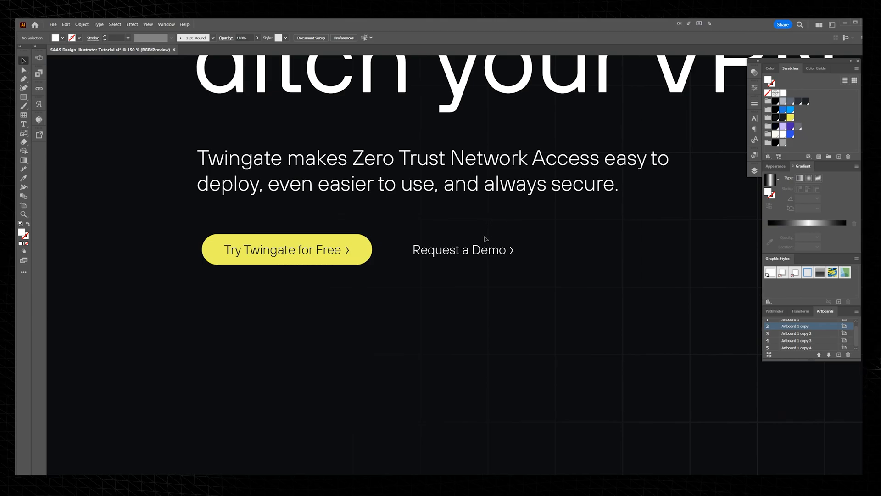
Step: Draw a tall vertical bar about 15 by 787 px from the artboard's top edge, right of the headline, and fill it yellow
scroll(486, 239, "down", 2)
key("m")
left_click_drag(533, 119, 536, 358)
left_click(790, 118)
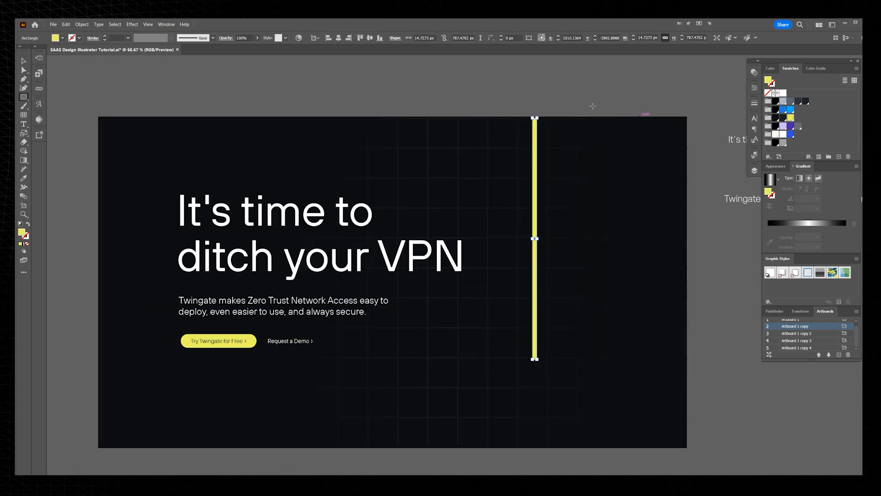
Step: Narrow the yellow vertical bar to about 7 px wide
key("v")
scroll(541, 211, "up", 2)
left_click_drag(534, 257, 526, 255)
scroll(500, 115, "up", 3)
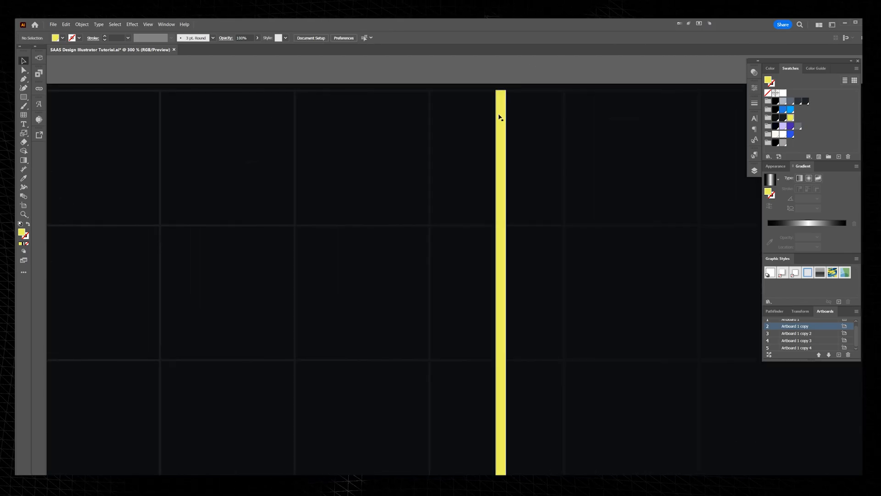
scroll(504, 110, "down", 4)
left_click_drag(514, 344, 548, 264)
scroll(476, 261, "up", 4)
scroll(492, 255, "down", 4)
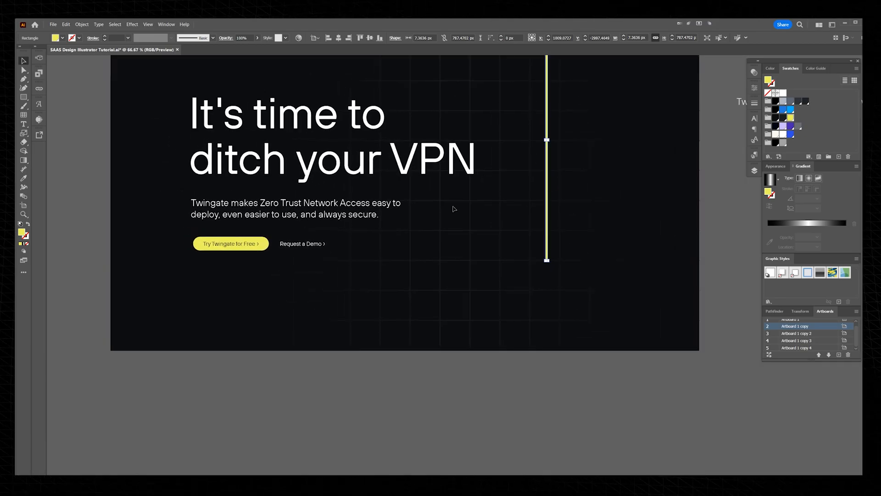
Step: Draw a dark near-black panel about 1443 by 455 px overlapping the artboard's bottom edge and round its corners to about 28 px
key("m")
mouse_move(195, 286)
left_mouse_down()
mouse_move(359, 433)
mouse_move(606, 452)
mouse_move(636, 422)
left_mouse_up()
left_click(776, 109)
left_click(776, 118)
key("a")
left_click_drag(632, 289, 630, 297)
key("v")
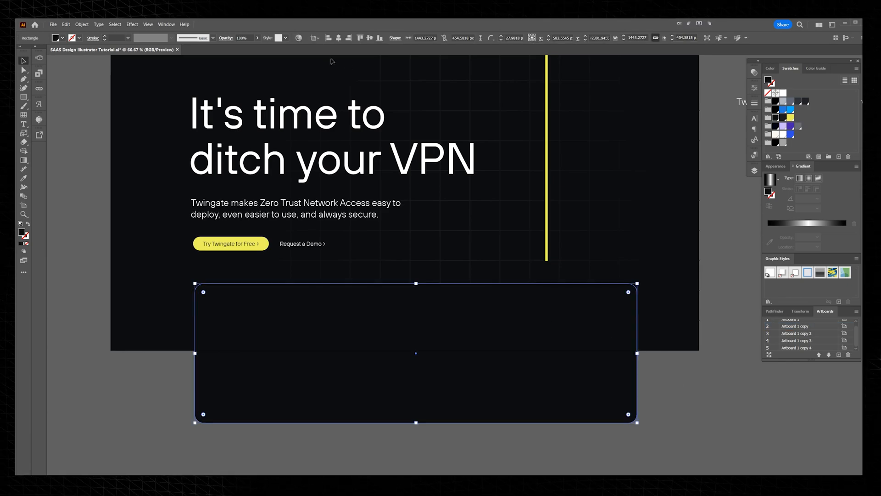
Step: Offset the panel's path inward to an inner rectangle about 1397 by 409 px and fill it with the lighter dark grey swatch
key("alt+o")
key("p")
key("o")
key("shift+Down")
key("shift+Down")
key("shift+Down")
key("shift+Down")
key("shift+Up")
key("shift+Up")
key("Down")
key("Down")
key("Down")
left_click(444, 273)
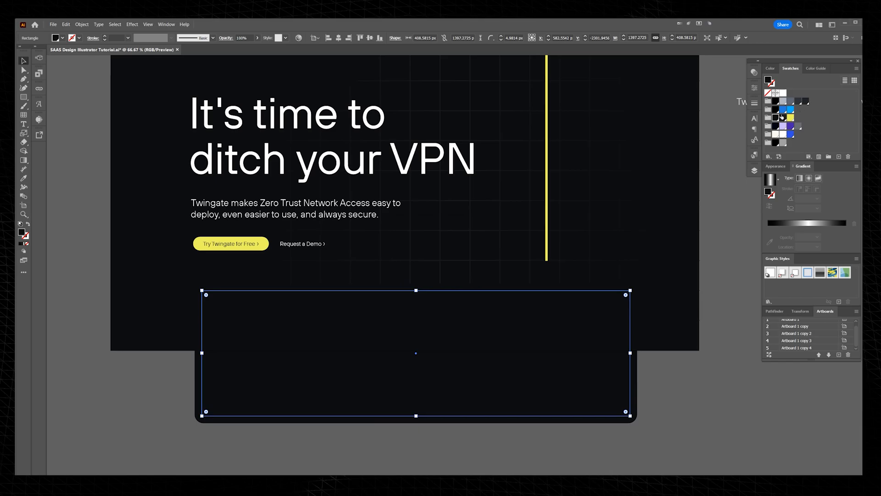
left_click(783, 118)
Step: Select the outer rounded panel around the grey rectangle with the Direct Selection tool
key("a")
left_click(634, 305)
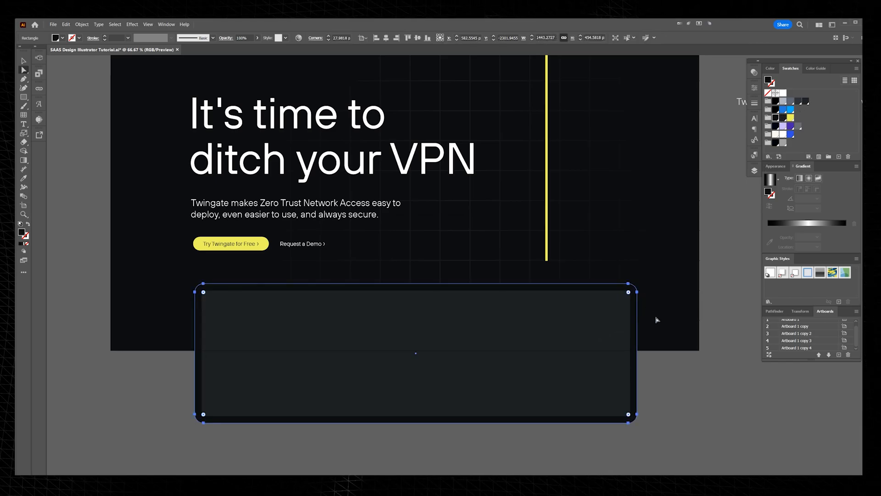
scroll(591, 253, "up", 1)
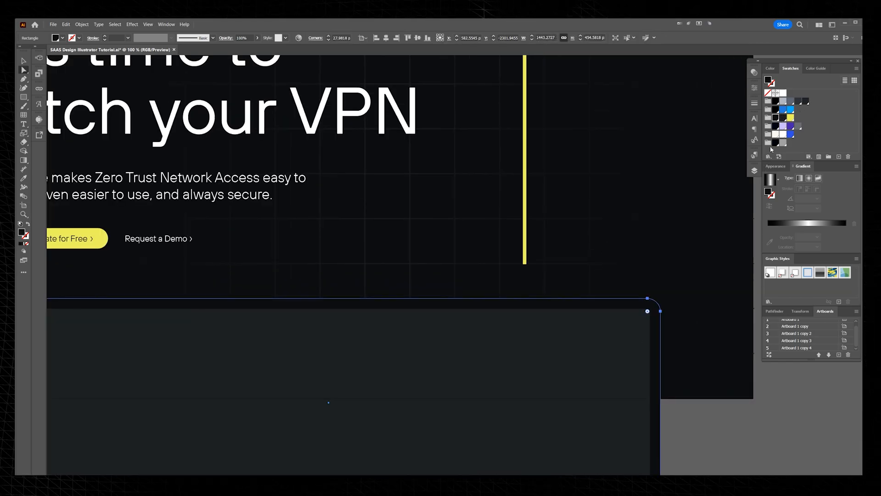
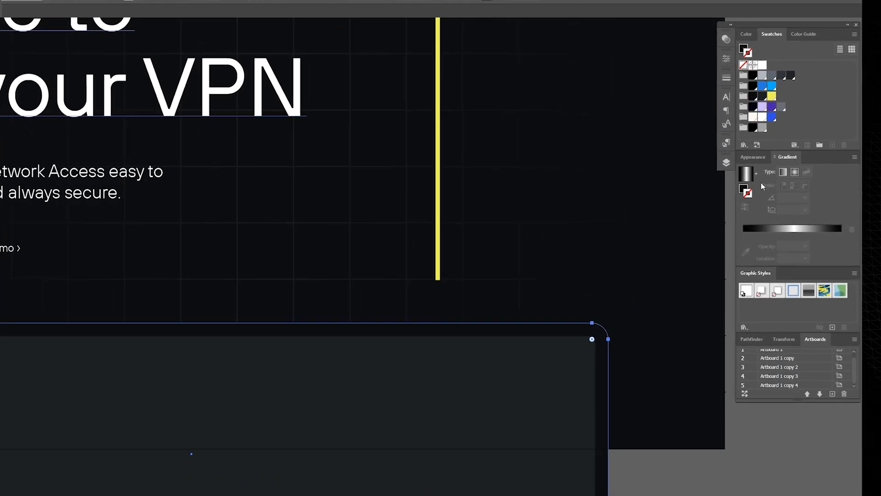
Step: Apply a linear gradient to the outer panel's stroke and set its angle to 90°
left_click(784, 173)
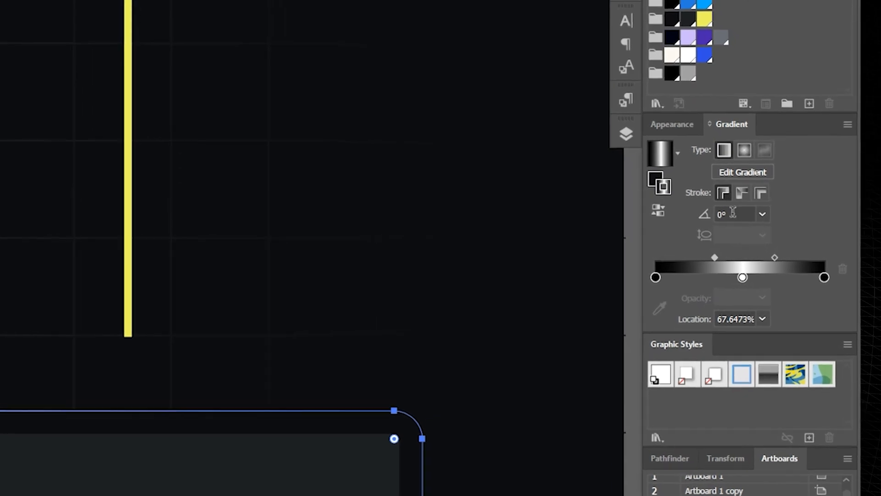
double_click(733, 213)
type("90")
key("Return")
Step: Recolour the panel's stroke gradient from grey to black without the white stop, pull the black stop toward the middle, and reverse the gradient
left_click_drag(583, 303, 488, 303)
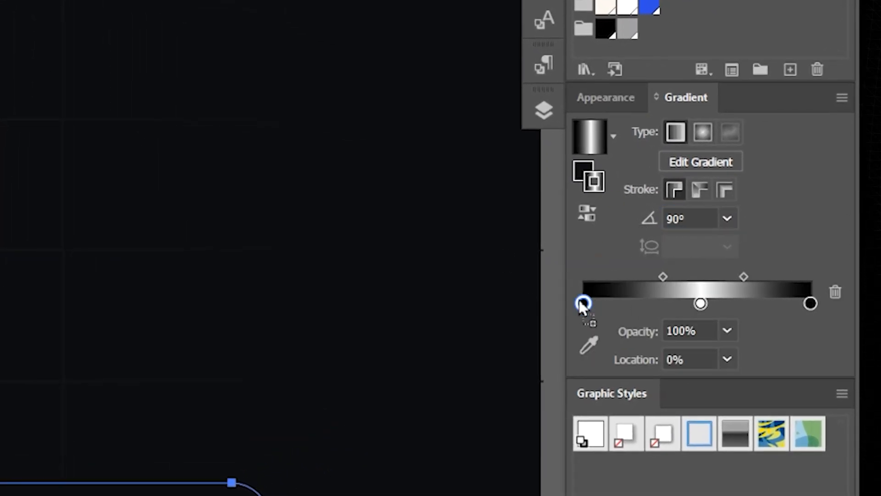
left_click_drag(579, 299, 579, 298)
left_click_drag(700, 303, 716, 351)
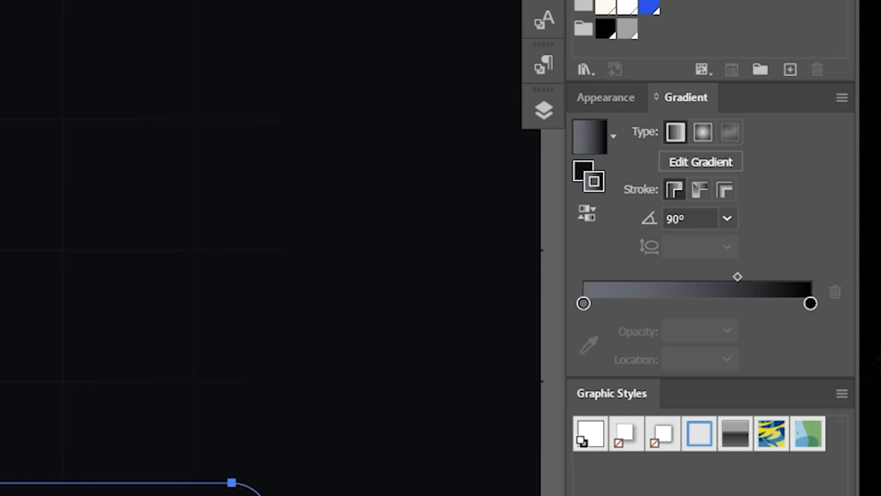
left_click(810, 303)
left_click_drag(809, 303, 714, 303)
left_click_drag(675, 275, 643, 275)
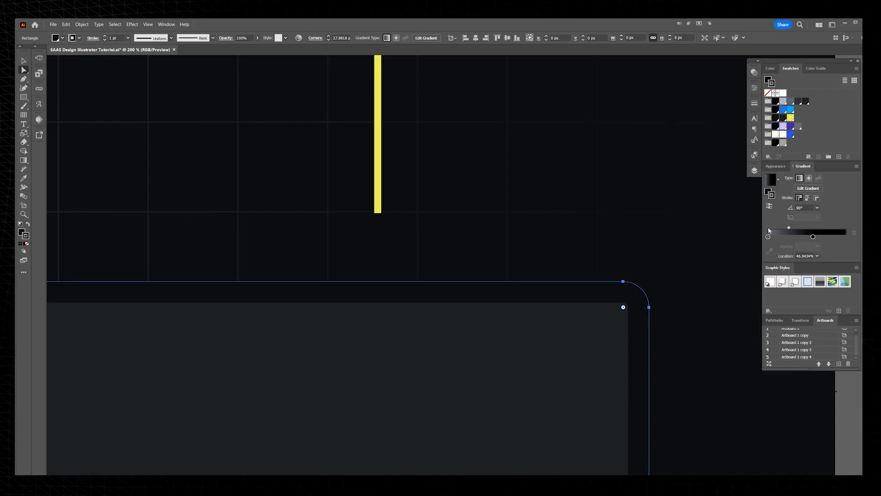
left_click(697, 210)
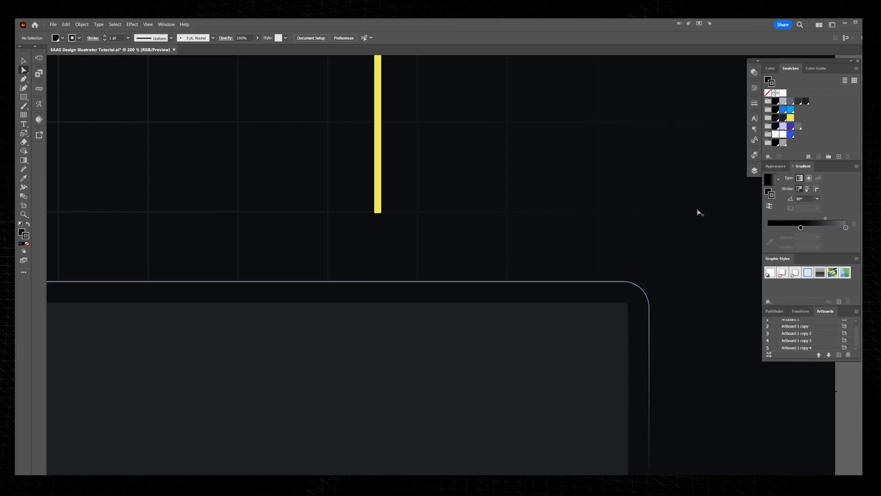
Step: Darken the grey stop of the panel's stroke gradient to 18% brightness using HSB values
scroll(698, 212, "down", 4)
scroll(669, 229, "up", 5)
left_click(669, 230)
double_click(846, 236)
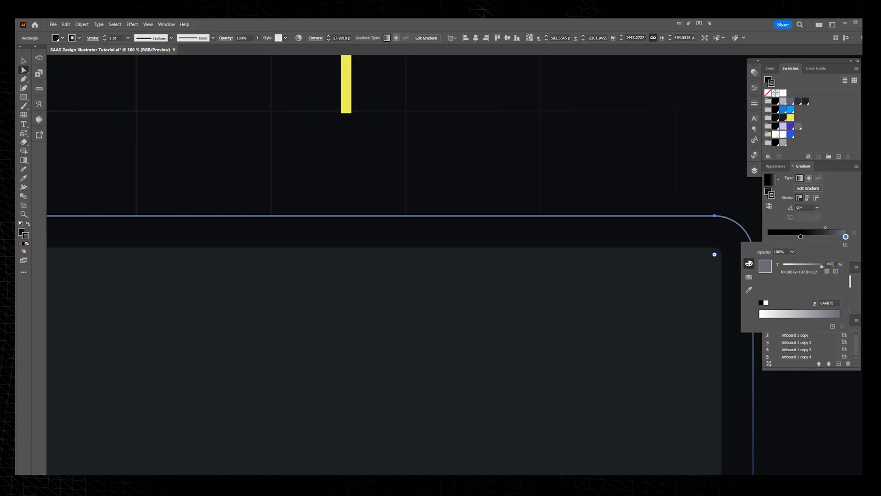
left_click(835, 270)
left_click(845, 246)
left_click(856, 259)
left_click_drag(799, 294, 791, 294)
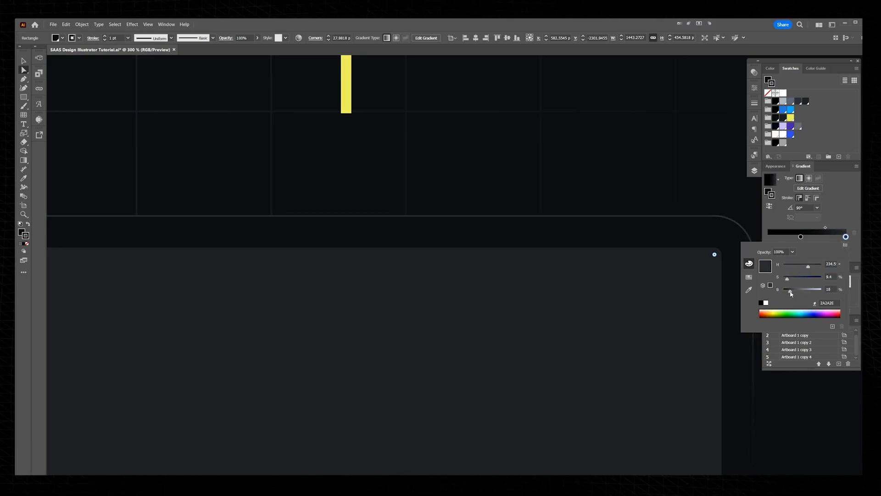
left_click(500, 197)
Step: Examine the panel's faint fading border up close and within the whole hero layout
scroll(632, 202, "up", 2)
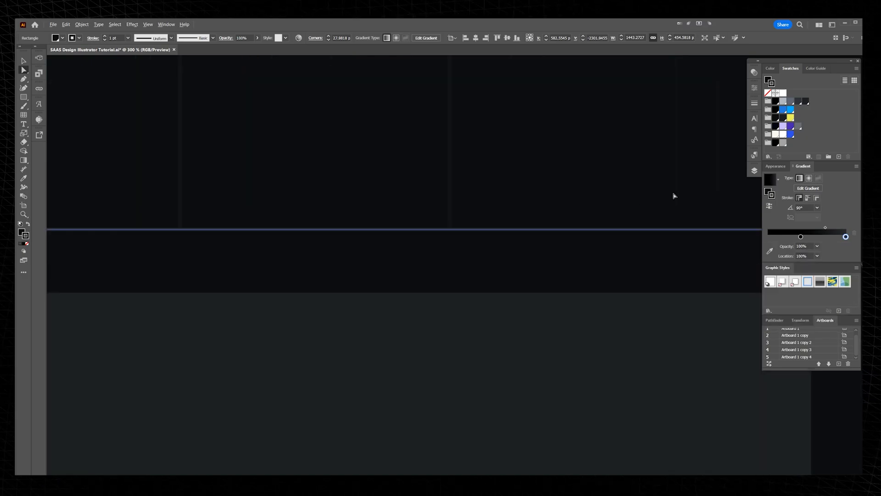
left_click(684, 194)
left_click_drag(697, 192, 574, 157)
key("Tab")
scroll(602, 96, "down", 6)
scroll(602, 96, "right", 5)
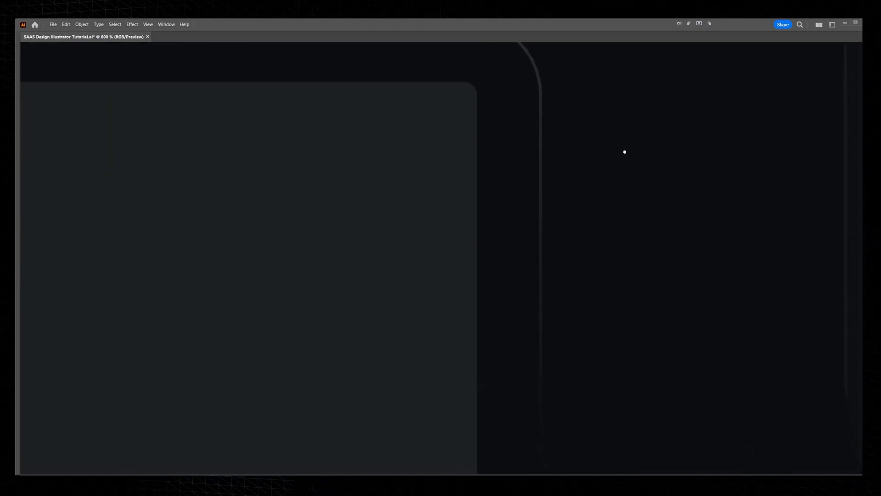
scroll(615, 102, "down", 6)
left_click_drag(620, 109, 682, 196)
scroll(640, 177, "up", 3)
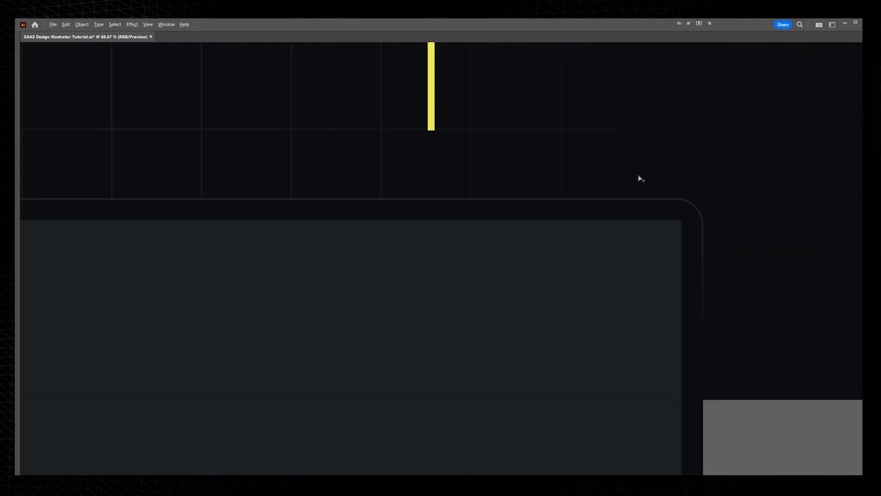
scroll(639, 176, "down", 3)
left_click_drag(616, 193, 624, 216)
key("ctrl+z")
left_click(746, 153)
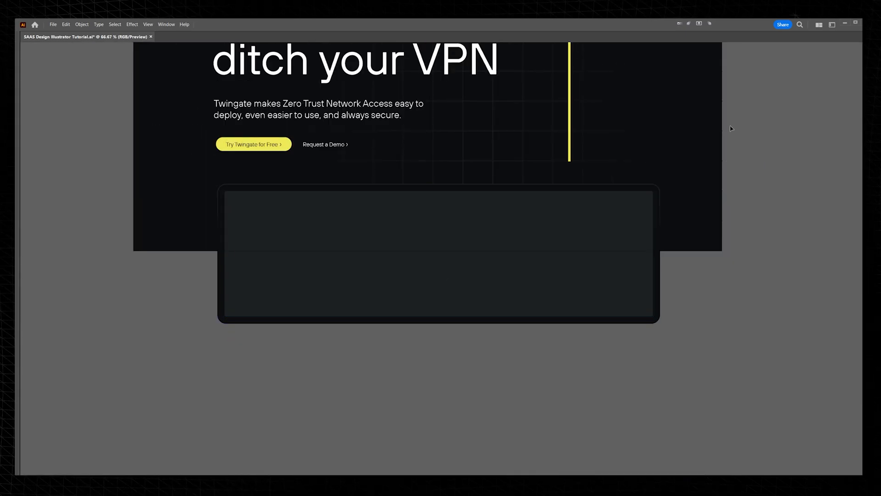
scroll(704, 152, "up", 1)
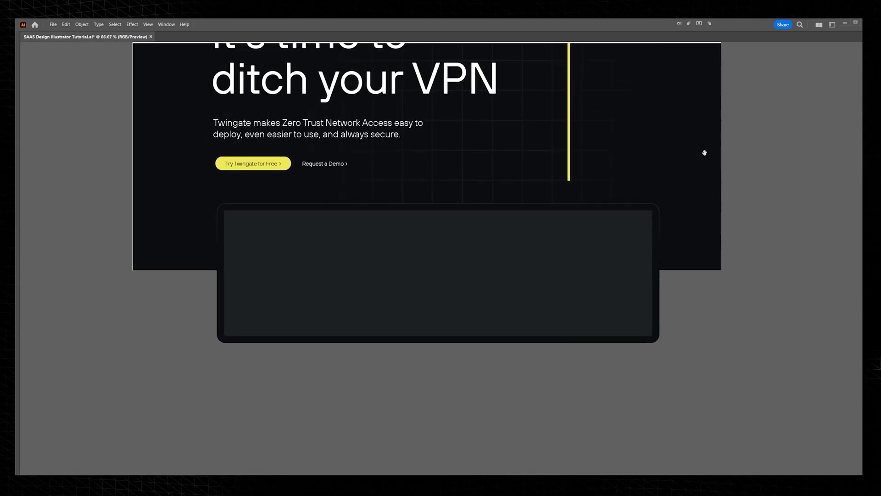
scroll(610, 187, "up", 3)
scroll(610, 187, "right", 1)
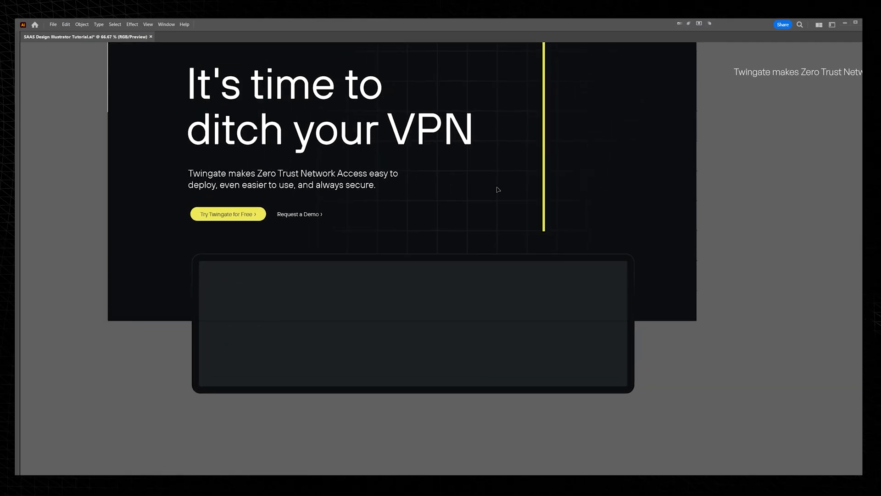
Step: Extend the lower end of the yellow vertical bar down to the panel's upper edge
scroll(533, 216, "up", 2)
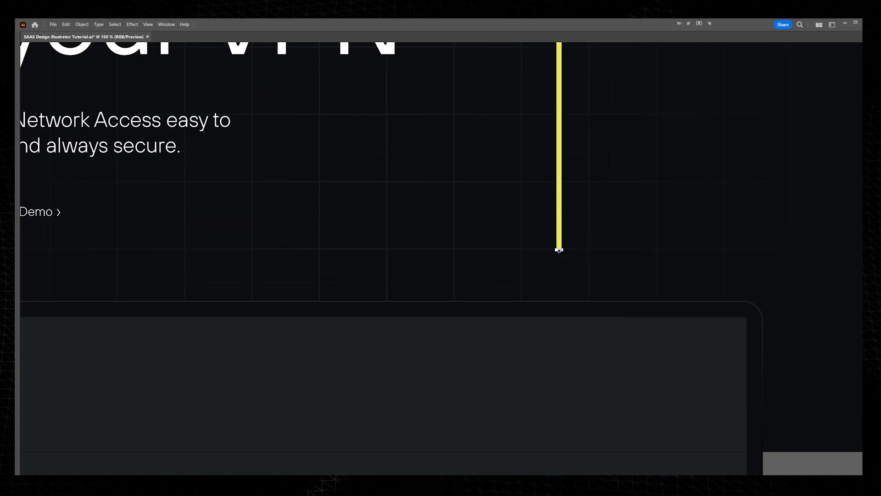
scroll(559, 250, "up", 2)
mouse_move(560, 248)
left_mouse_down()
mouse_move(559, 350)
mouse_move(563, 243)
left_mouse_up()
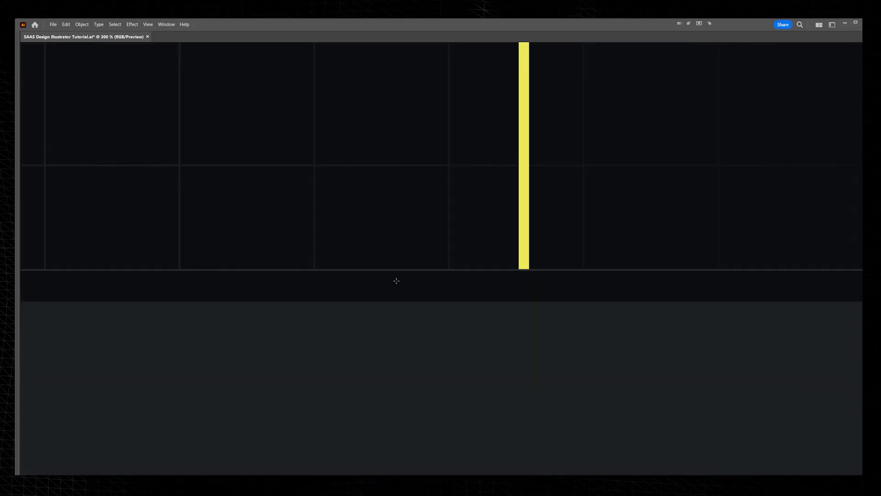
Step: Draw a horizontal line about 246 px long along the panel's upper edge at the bar's foot, with a yellow stroke matching the bar
mouse_move(389, 268)
left_mouse_down()
mouse_move(331, 276)
mouse_move(641, 279)
left_mouse_up()
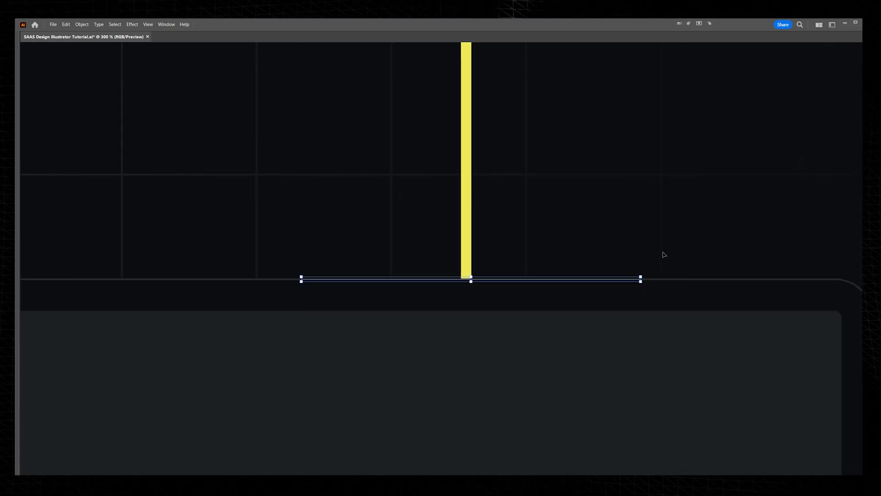
key("p")
left_click(470, 251)
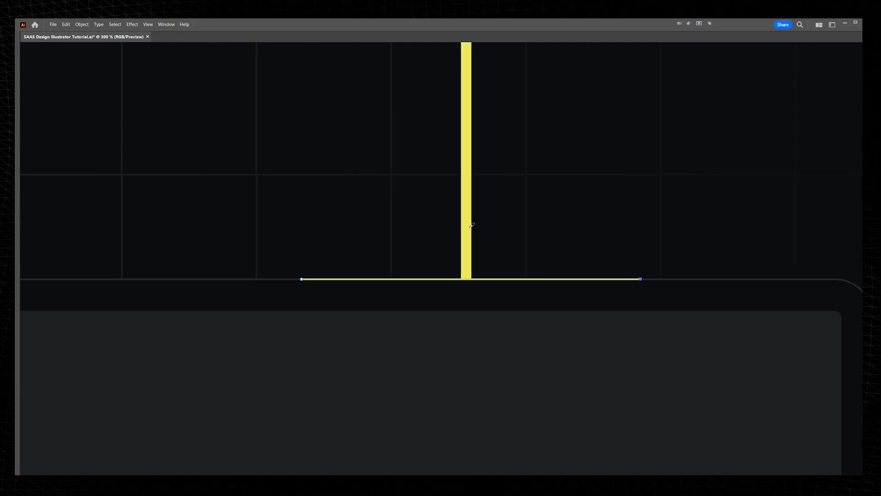
Step: Set the opacity of the horizontal yellow line to 60%
key("Tab")
left_click(754, 73)
left_click(724, 79)
type("40")
key("Return")
left_click(723, 79)
type("70")
key("Return")
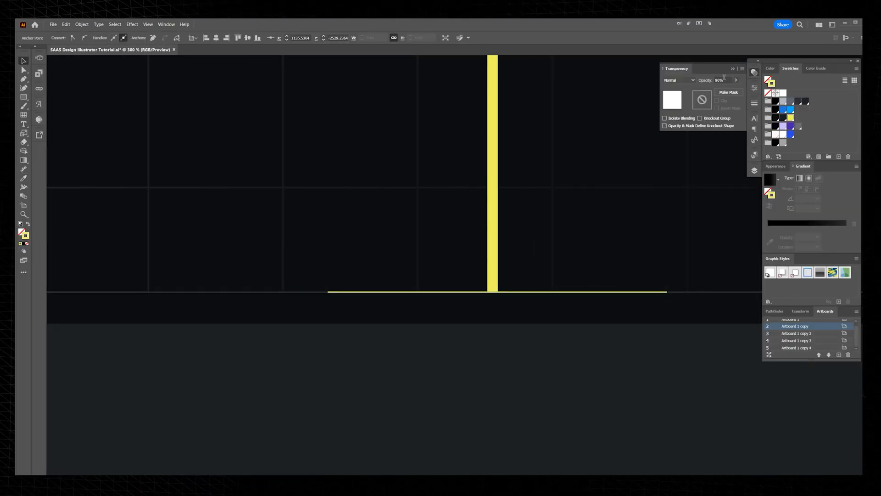
left_click(724, 79)
type("60")
key("Return")
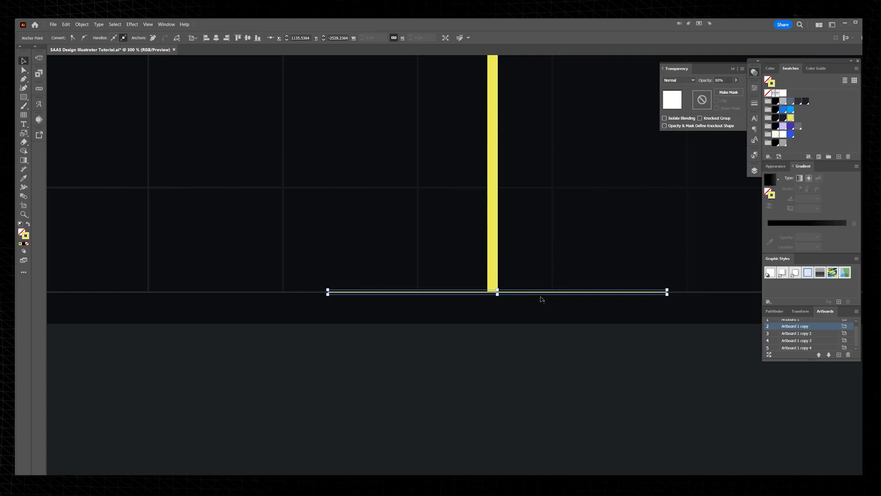
Step: Set the horizontal yellow line's stroke weight to 0.5 pt
scroll(528, 304, "up", 9)
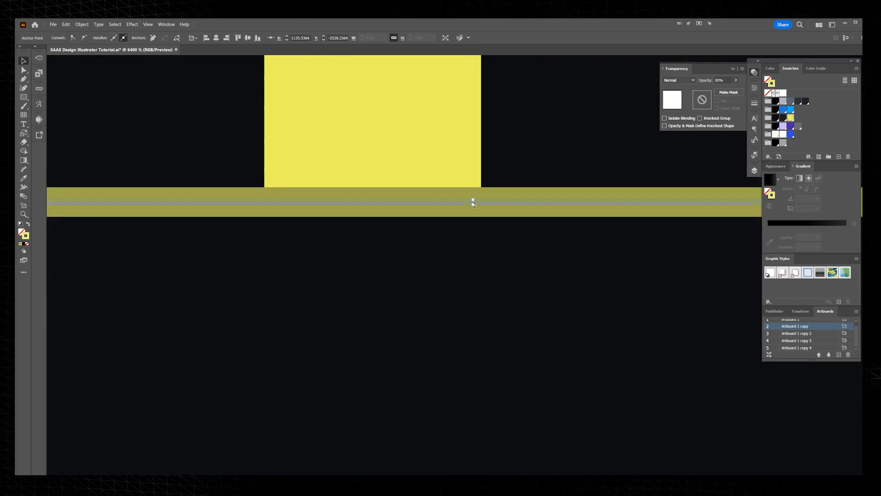
left_click(755, 103)
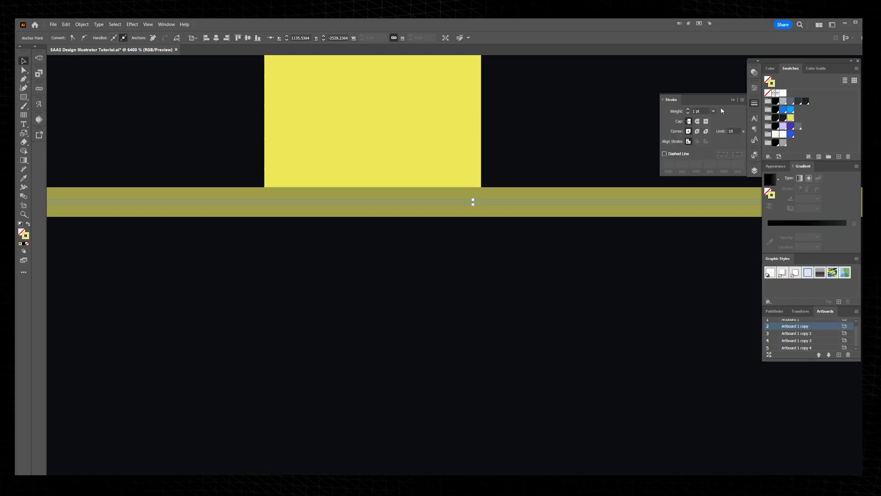
left_click(714, 111)
left_click(721, 128)
scroll(606, 175, "down", 10)
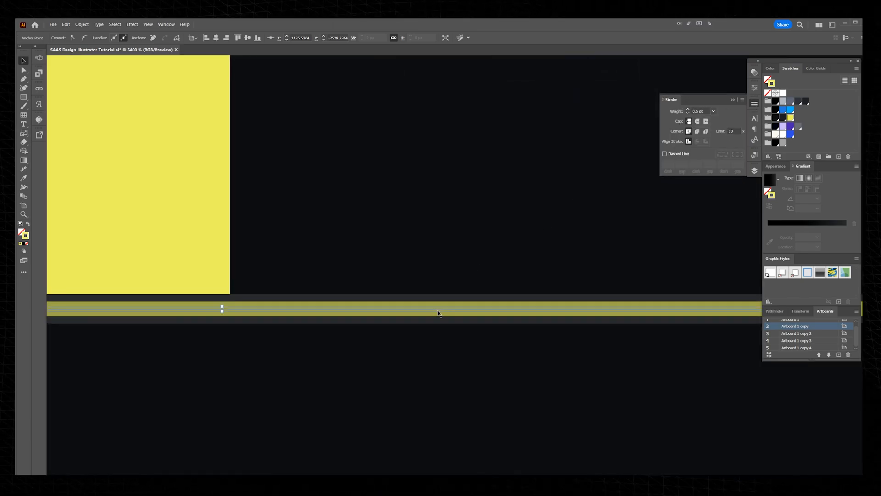
Step: Shift the horizontal yellow line up about 0.26 px so it touches the end of the vertical bar
left_click_drag(438, 313, 417, 303)
key("ctrl+z")
left_click(416, 311)
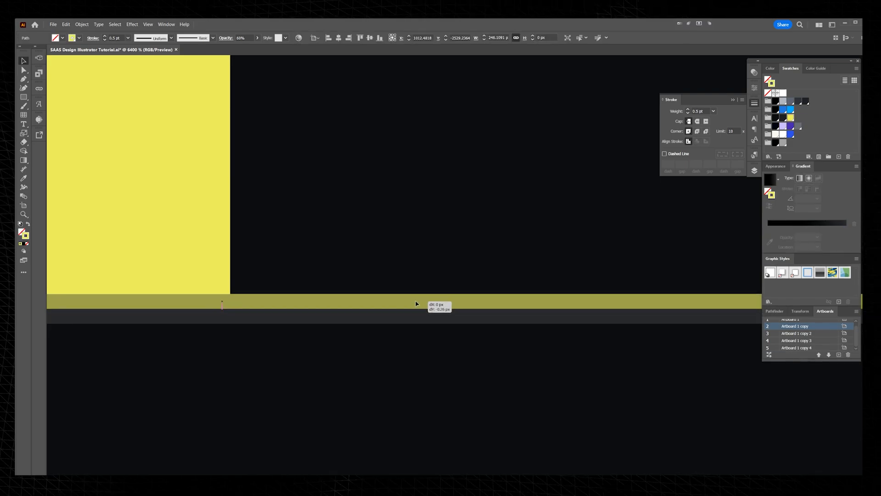
scroll(504, 179, "down", 5)
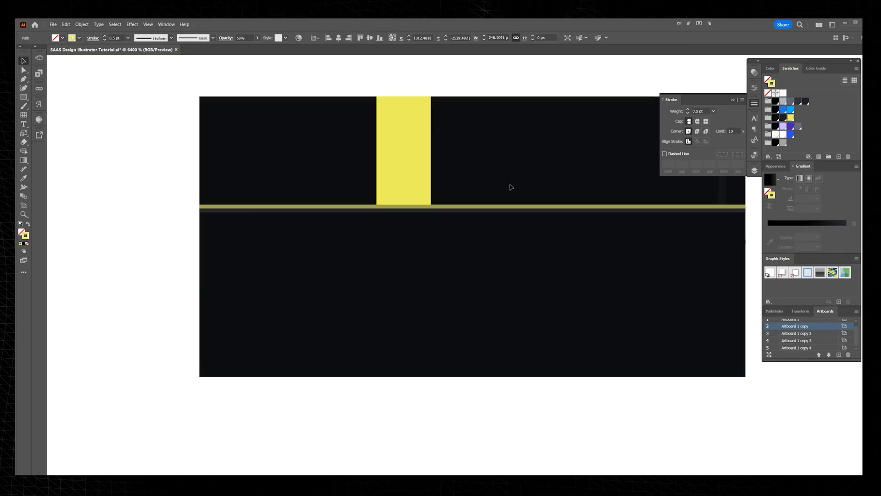
Step: Add a yellow Outer Glow to the horizontal line in Screen mode with 75% opacity and 5 px blur
left_click(775, 166)
left_click(789, 259)
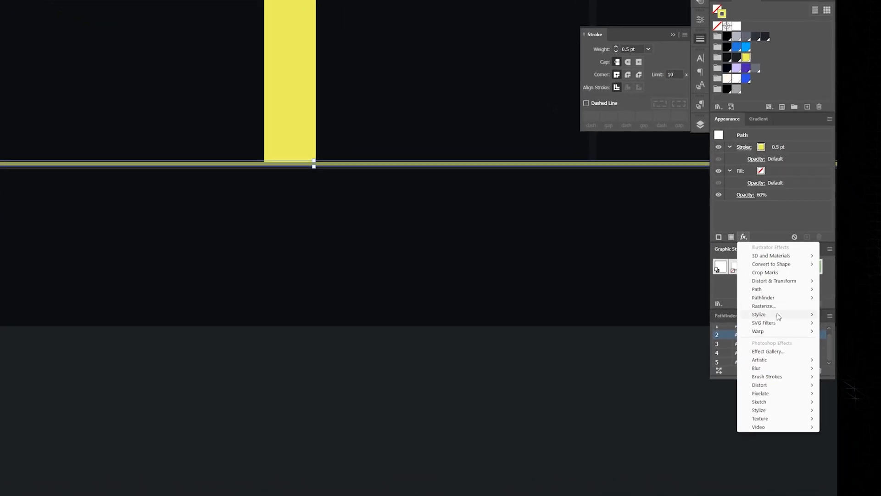
mouse_move(812, 321)
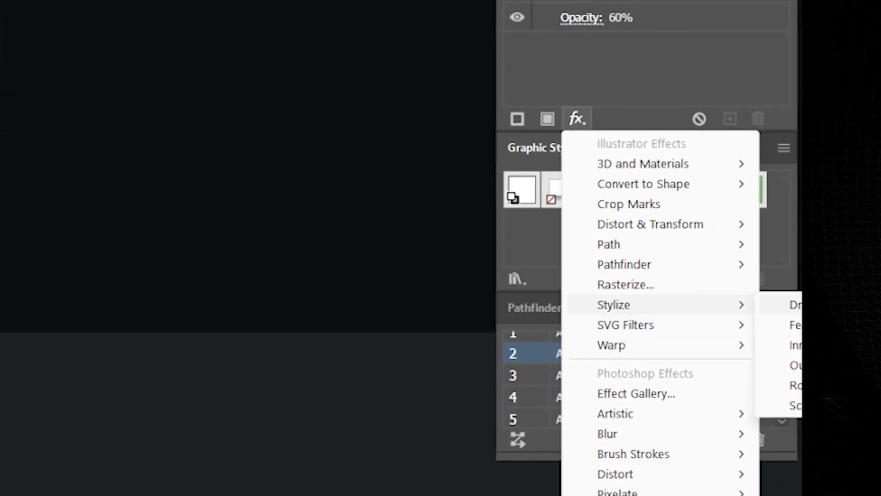
left_click(765, 349)
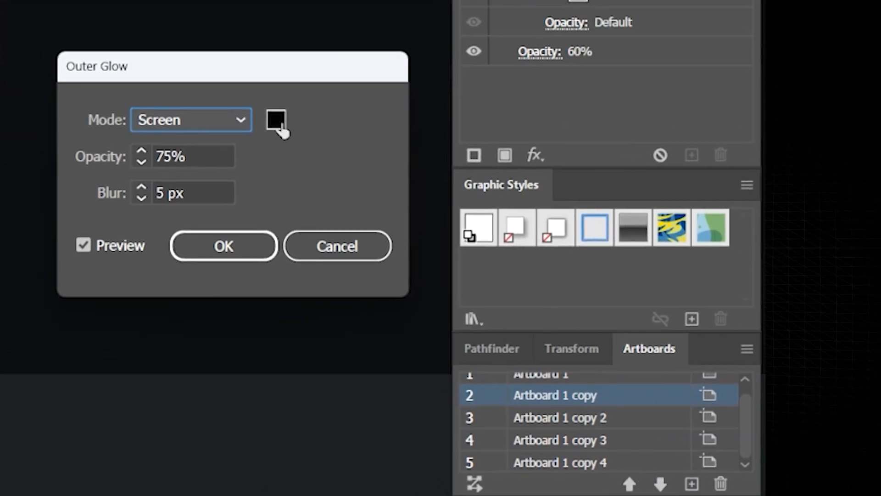
left_click(277, 120)
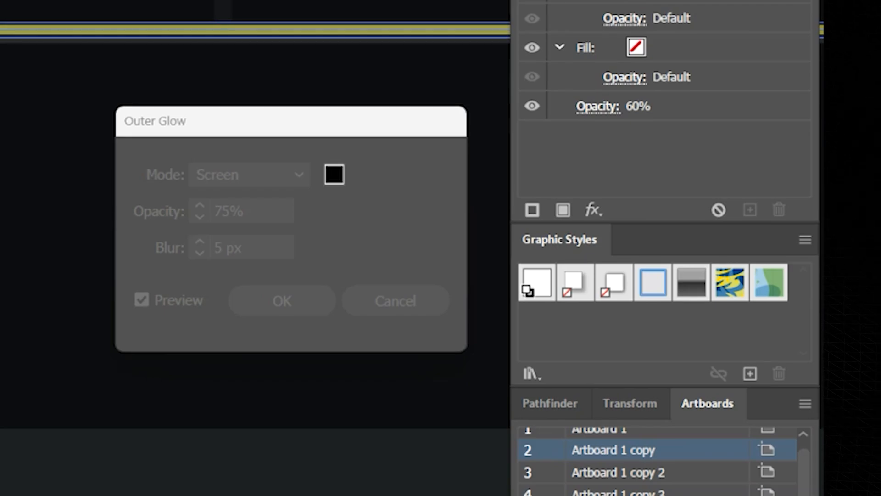
key("Return")
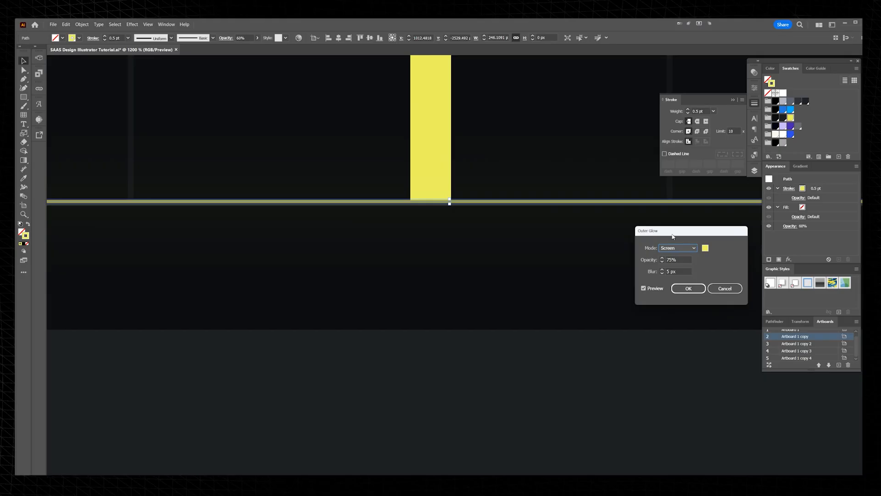
left_click_drag(233, 124, 524, 278)
left_click(783, 337)
Step: Inspect the glowing line at the panel's edge and its effect on the overall hero
scroll(605, 257, "down", 5)
left_click(602, 312)
scroll(695, 258, "up", 2)
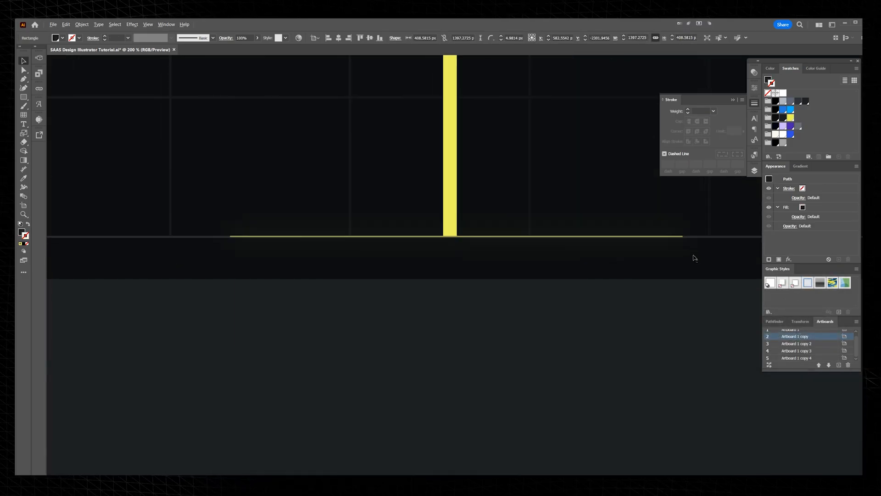
scroll(695, 257, "up", 2)
left_click(694, 258)
key("ctrl+z")
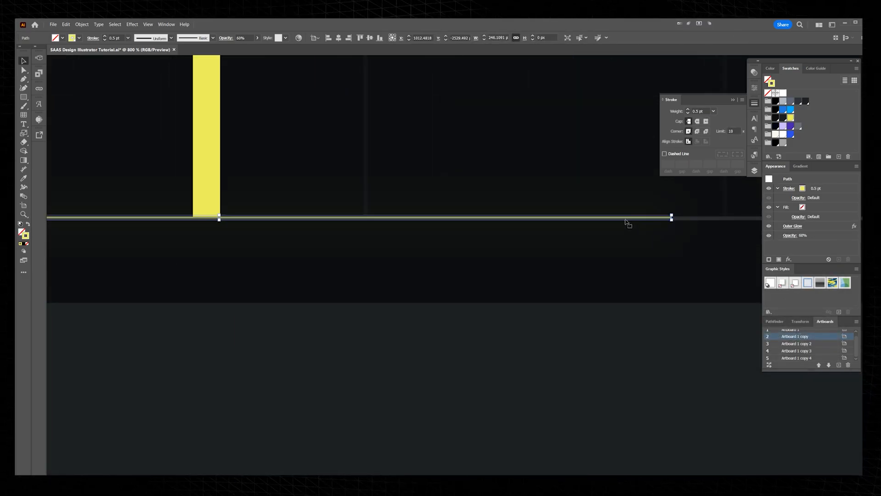
scroll(613, 235, "up", 2)
key("ctrl+shift+z")
scroll(643, 289, "down", 10)
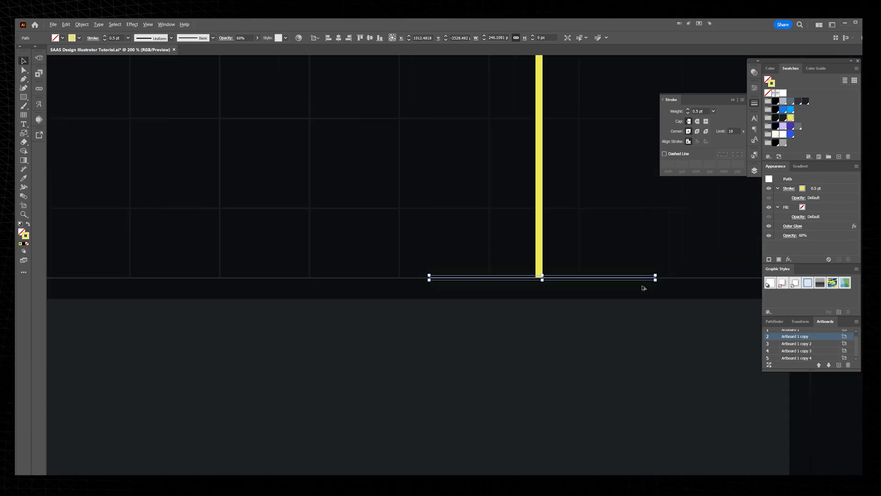
left_click(734, 349)
scroll(684, 348, "down", 1)
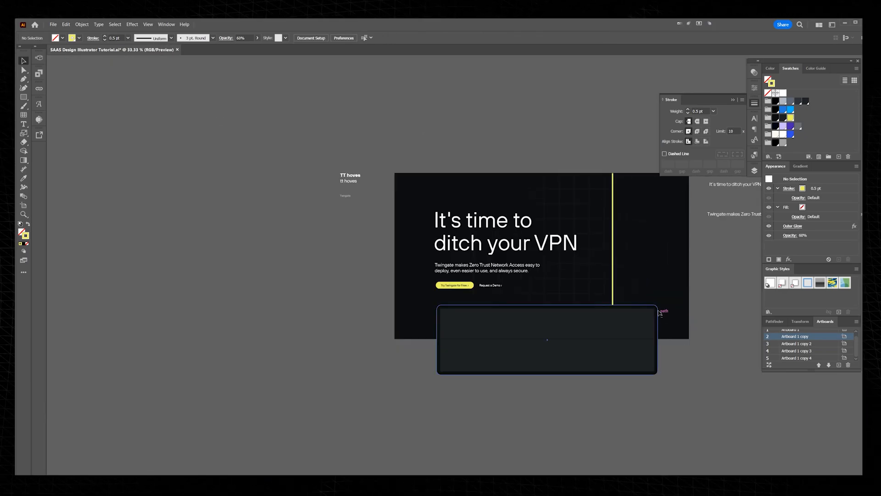
Step: Duplicate the yellow "Try Twingate for Free" button with its label and place the copy above the headline
key("Tab")
left_click(409, 284)
scroll(435, 268, "up", 2)
left_click(431, 289)
left_click_drag(427, 274, 426, 101)
left_click(423, 64)
scroll(423, 64, "up", 3)
Step: Fill the duplicated button above the headline with the slate grey swatch
left_click(414, 174)
key("Tab")
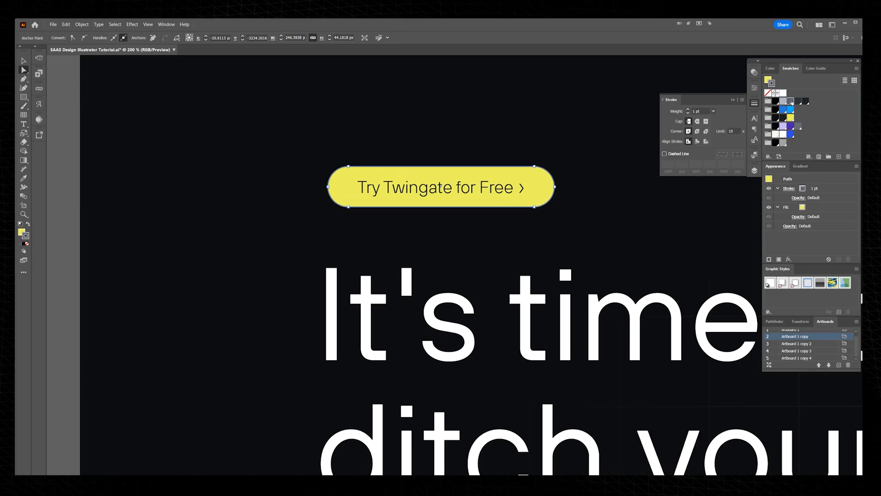
left_click(790, 101)
left_click(591, 113)
scroll(571, 115, "down", 3)
scroll(571, 115, "up", 5)
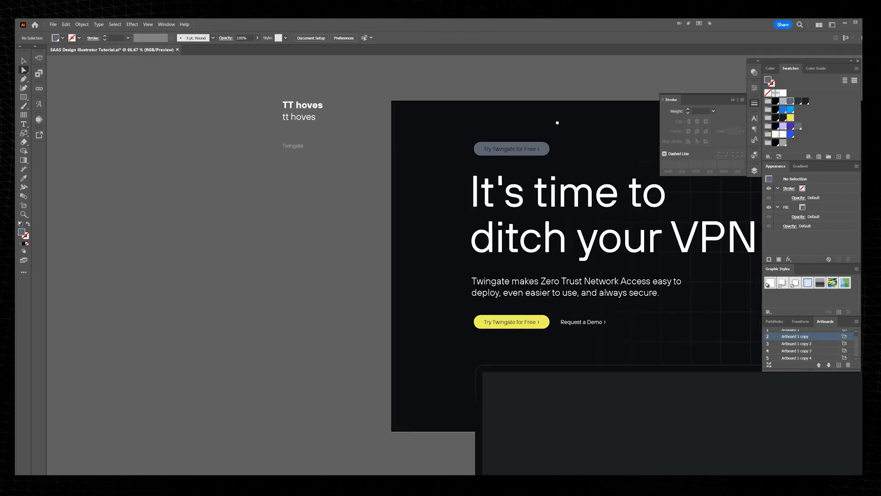
Step: Fill the duplicated button's pill with the dark grey sampled from the inner panel
left_click(532, 174)
scroll(534, 177, "down", 3)
key("i")
left_click(563, 397)
Step: Change the label in the dark pill above the headline to "Twingate MSP Portal"
scroll(533, 173, "up", 3)
key("v")
left_click(480, 195)
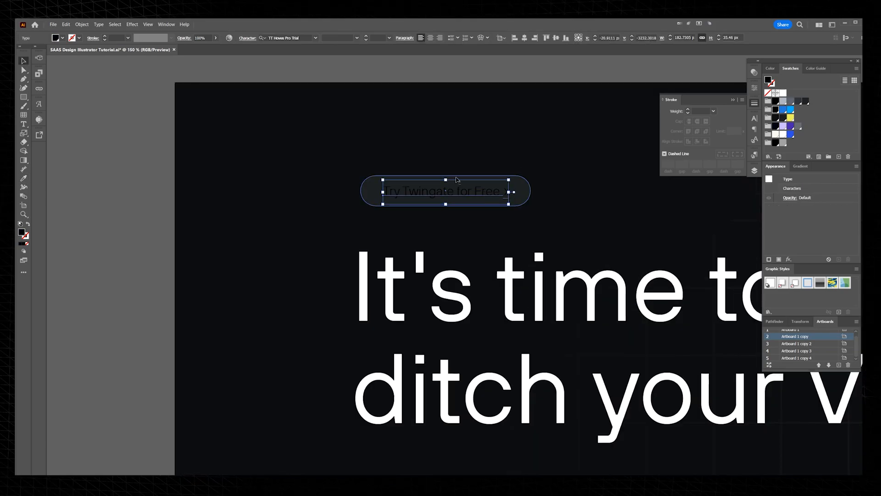
scroll(458, 179, "up", 1)
double_click(387, 191)
left_click_drag(387, 191, 358, 195)
key("BackSpace")
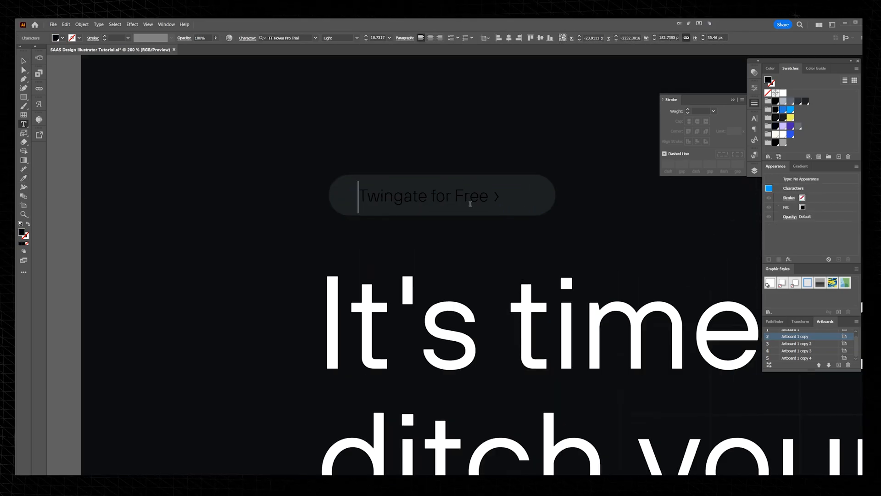
left_click_drag(437, 196, 561, 201)
type("MSP Portal")
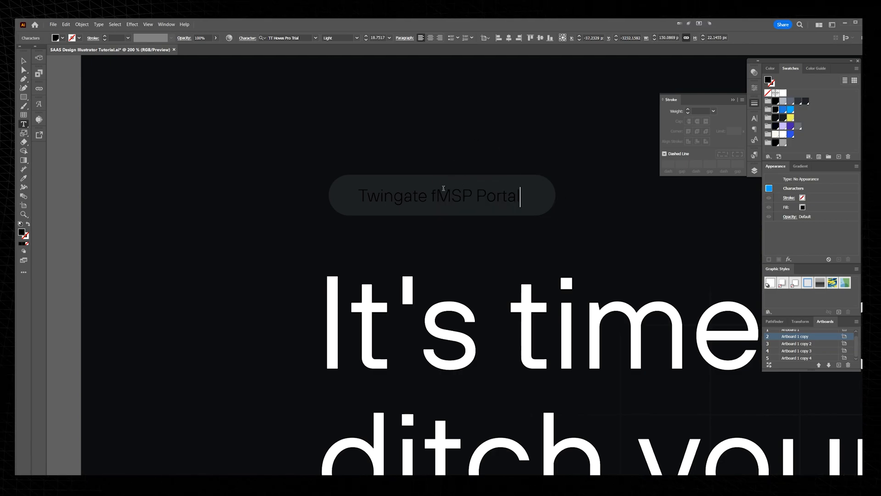
left_click(443, 188)
key("BackSpace")
key("Escape")
Step: Fill the "Twingate MSP Portal" label with the yellow swatch and set its weight to Regular
left_click(790, 118)
scroll(473, 177, "up", 2)
left_click_drag(499, 211, 527, 208)
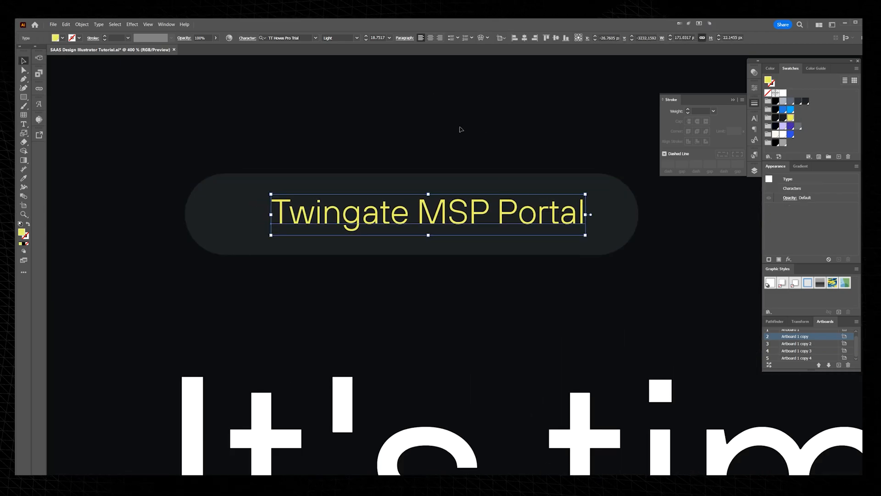
left_click(357, 38)
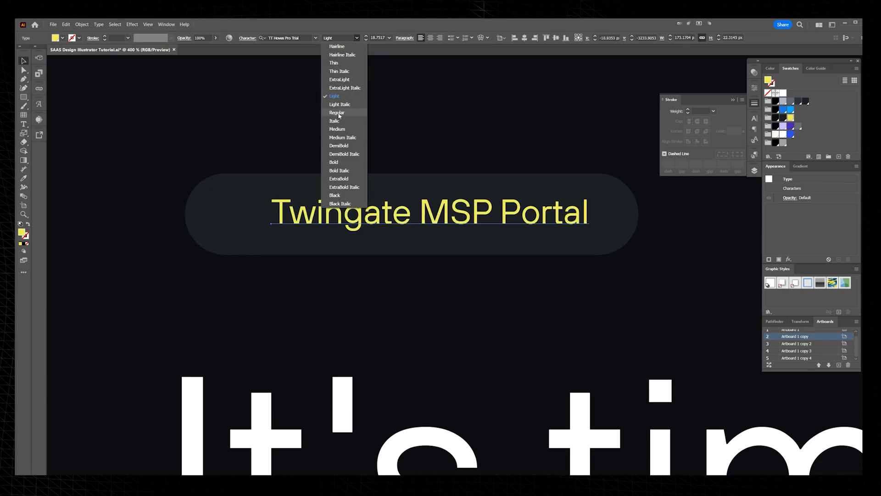
left_click(342, 107)
Step: Scale the pill's label down to about 13.5 pt and move it toward the pill's right end
left_click_drag(408, 216, 421, 216)
left_click_drag(602, 214, 577, 208)
key("ctrl+z")
scroll(560, 189, "down", 3)
scroll(562, 192, "down", 1)
scroll(560, 189, "up", 1)
left_click(561, 189)
left_click(537, 209)
scroll(519, 192, "up", 1)
left_click(520, 192)
left_click_drag(506, 211, 550, 211)
Step: Duplicate the yellow label at the pill's left end and change the copy's text to "New"
left_click(468, 185)
scroll(463, 183, "up", 3)
left_click_drag(515, 276, 338, 276, "alt")
double_click(375, 276)
key("ctrl+a")
type("New")
key("Escape")
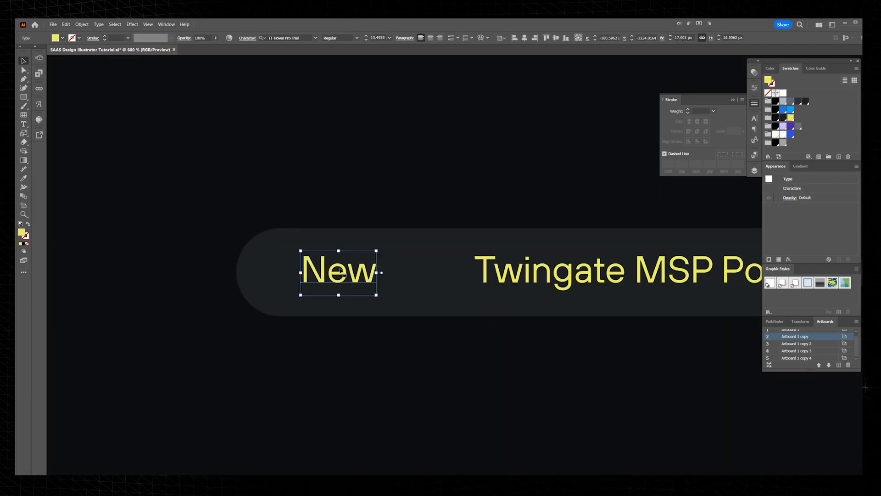
Step: Offset the dark pill's outline inward by 4 px with round joins
scroll(347, 236, "up", 1)
left_click(348, 237)
scroll(401, 238, "down", 2)
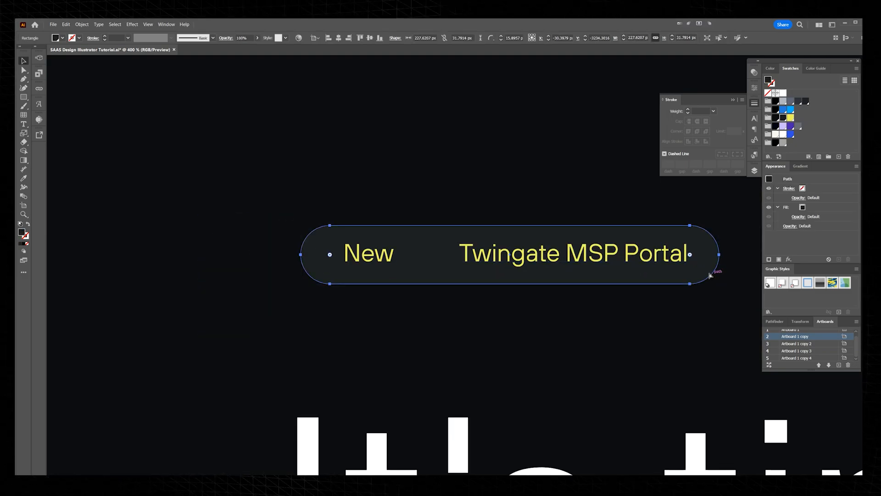
key("alt+o")
type("po")
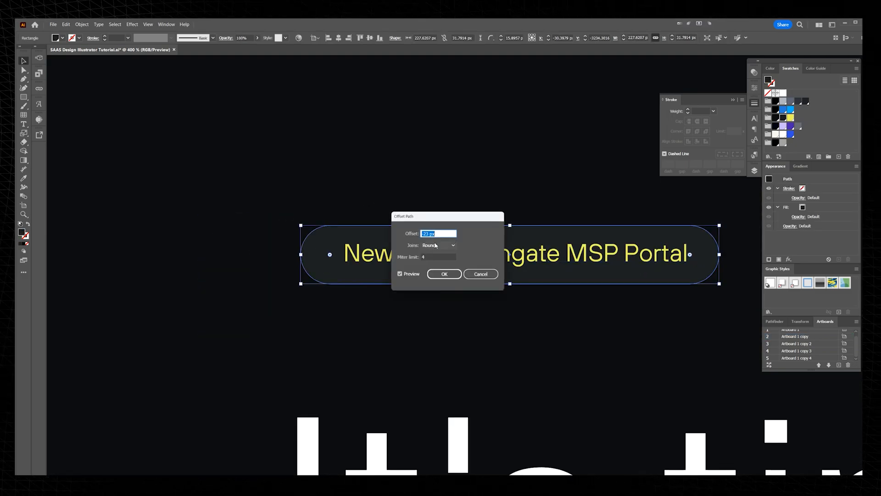
type("-5")
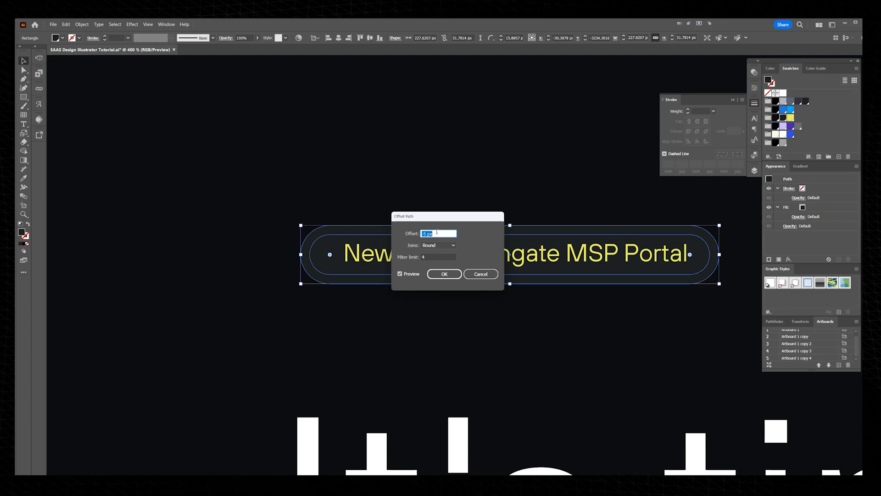
left_click(444, 273)
Step: Isolate the inner pill and shorten it from its right end to about 62 px wide around "New"
left_click_drag(710, 254, 429, 248)
key("ctrl+z")
double_click(440, 240)
key("a")
left_click_drag(458, 309, 443, 312)
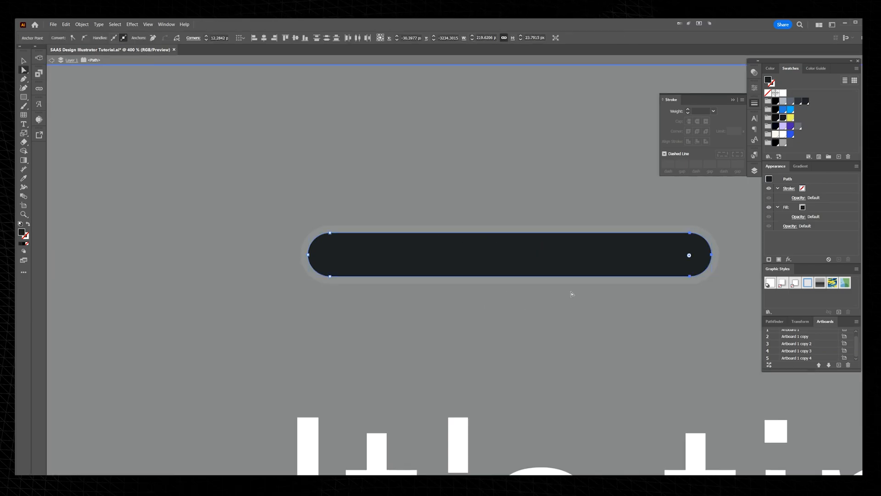
key("shift+Left")
key("shift+Left")
key("shift+Left")
key("shift+Left")
key("shift+Left")
key("shift+Left")
key("shift+Left")
key("shift+Left")
key("shift+Left")
key("shift+Left")
key("shift+Left")
key("shift+Left")
key("shift+Left")
key("shift+Left")
key("shift+Left")
key("shift+Left")
key("shift+Left")
key("shift+Left")
key("shift+Right")
key("shift+Right")
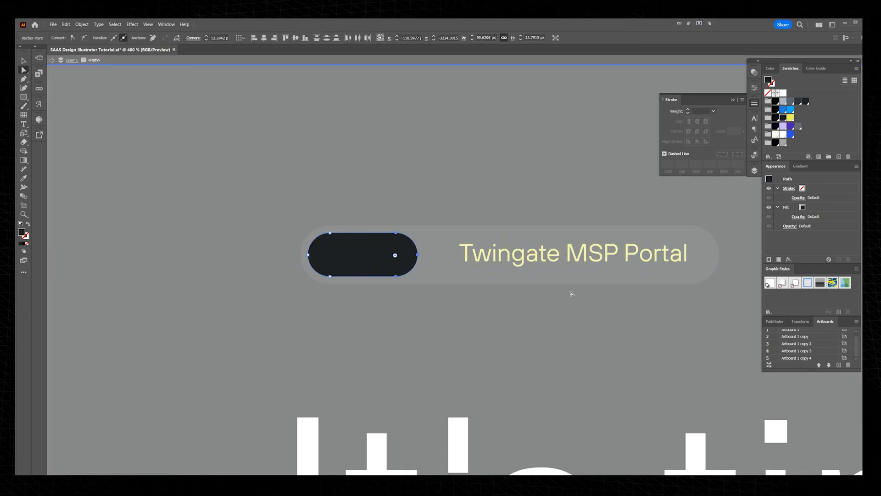
key("Escape")
key("ctrl+=")
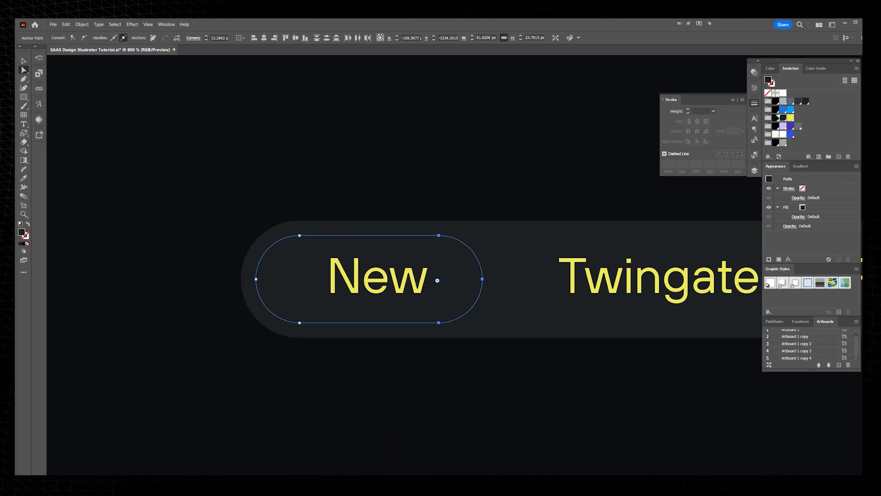
Step: Fill the inner pill with the yellow swatch and set its opacity to 10%
left_click(791, 118)
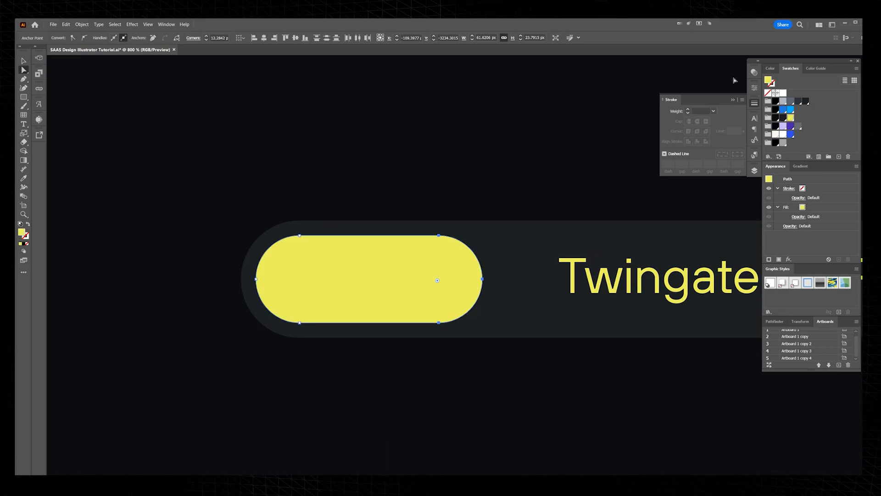
left_click(753, 72)
scroll(723, 79, "down", 9)
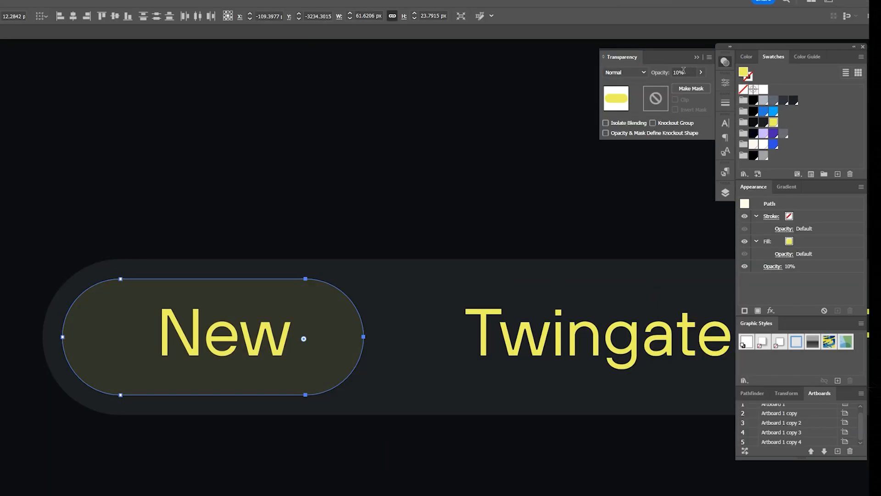
key("v")
left_click_drag(264, 338, 250, 338)
left_click(316, 207)
scroll(317, 207, "down", 5)
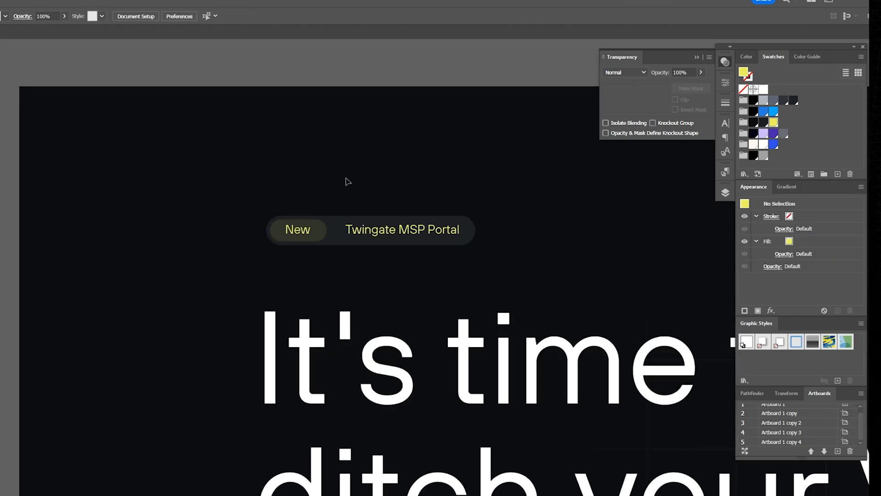
scroll(335, 211, "up", 5)
left_click(262, 275)
left_click(312, 225)
left_click_drag(312, 208, 235, 364)
key("Left")
Step: Narrow the translucent yellow pill to about 52 px wide by shifting its right-end anchor points inward
key("Left")
key("ctrl+z")
key("ctrl+z")
key("ctrl+z")
left_click(325, 185)
left_click(326, 245)
left_click_drag(330, 197, 244, 364)
key("Left")
key("Left")
key("Left")
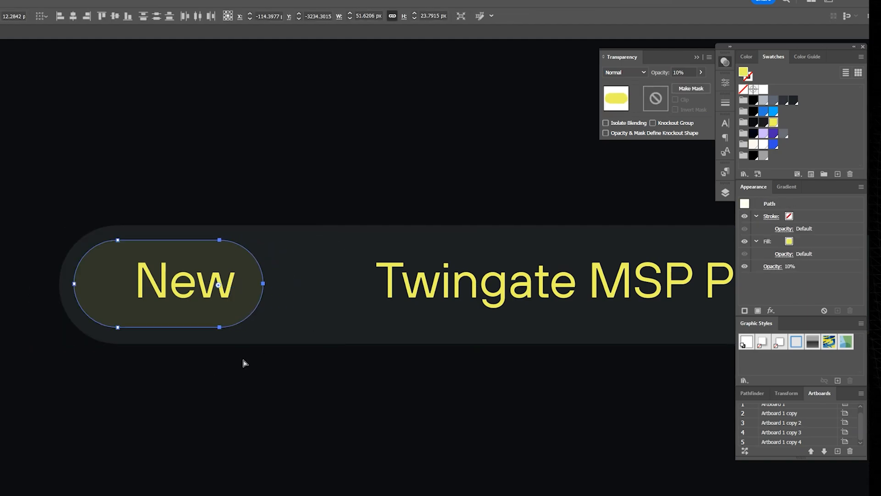
Step: Center the "New" label inside the translucent yellow pill
scroll(292, 172, "up", 1)
key("v")
left_click(294, 175)
scroll(183, 310, "up", 1)
left_click_drag(155, 319, 133, 318)
left_click_drag(324, 191, 152, 408)
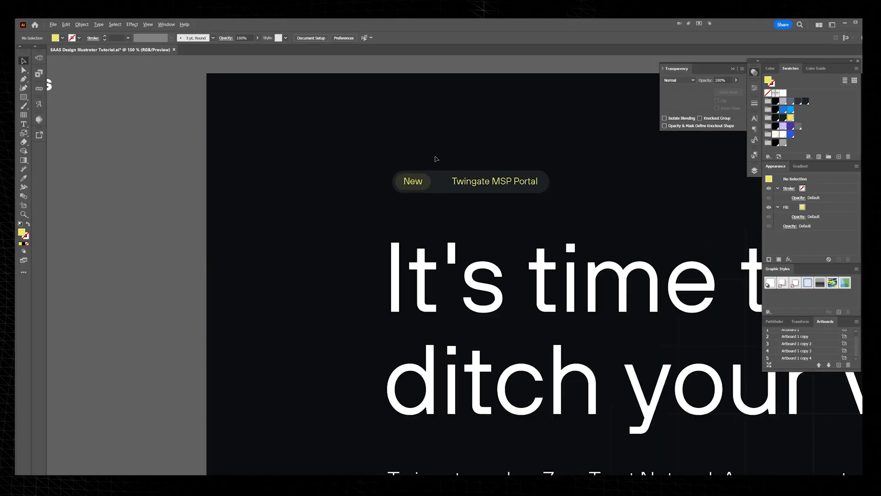
Step: Place the white Twingate logo above the "New" pill at the top of the hero
scroll(437, 158, "down", 3)
left_click_drag(539, 141, 481, 176)
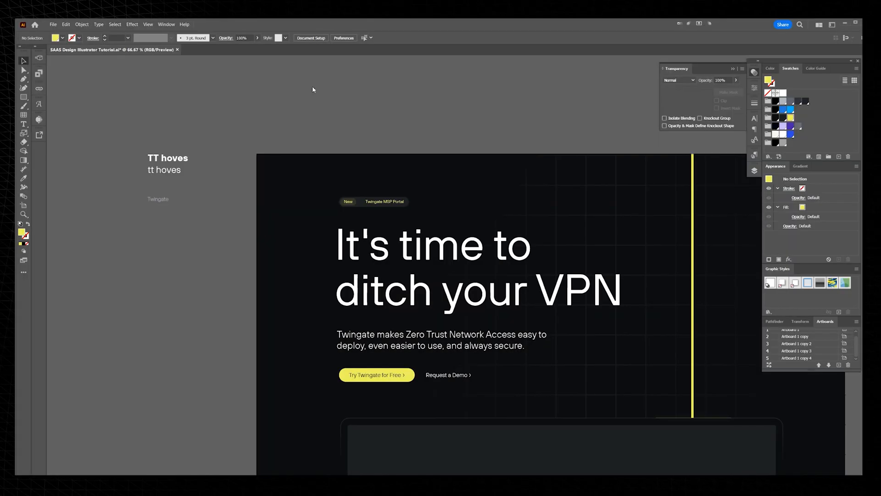
key("alt+Tab")
left_click_drag(491, 246, 358, 172)
left_click(376, 113)
left_click_drag(412, 128, 390, 124)
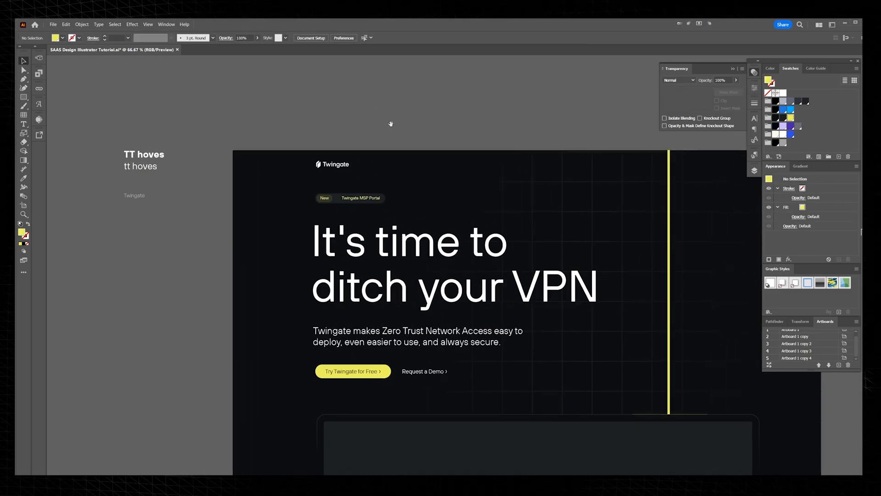
Step: Place a white text label beside the Twingate logo and set its text to "Product"
scroll(381, 126, "up", 1)
left_click_drag(341, 276, 267, 133)
scroll(320, 286, "down", 2)
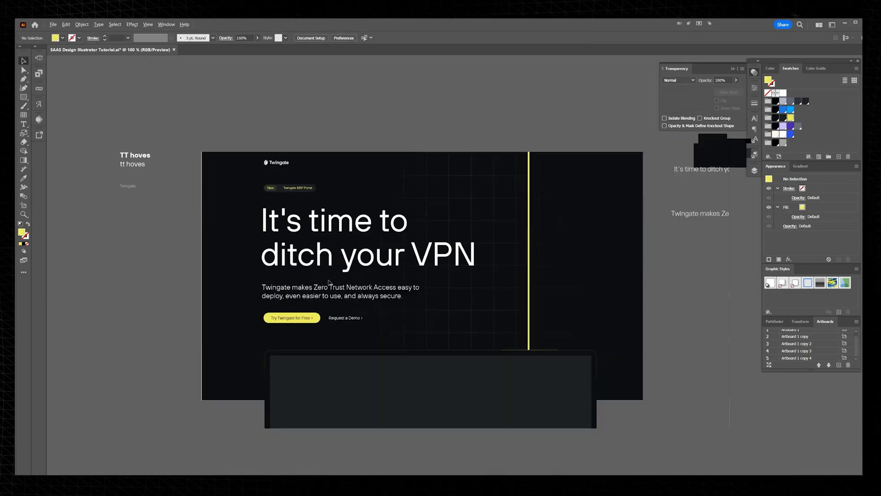
left_click_drag(314, 222, 351, 171)
left_click_drag(515, 224, 323, 184)
scroll(306, 156, "up", 3)
double_click(326, 175)
key("ctrl+a")
type("Pro")
key("Escape")
Step: Duplicate the "Product" label at equal spacing to make a navigation row of six labels
left_click_drag(324, 180, 369, 182)
key("ctrl+d")
key("ctrl+d")
key("ctrl+d")
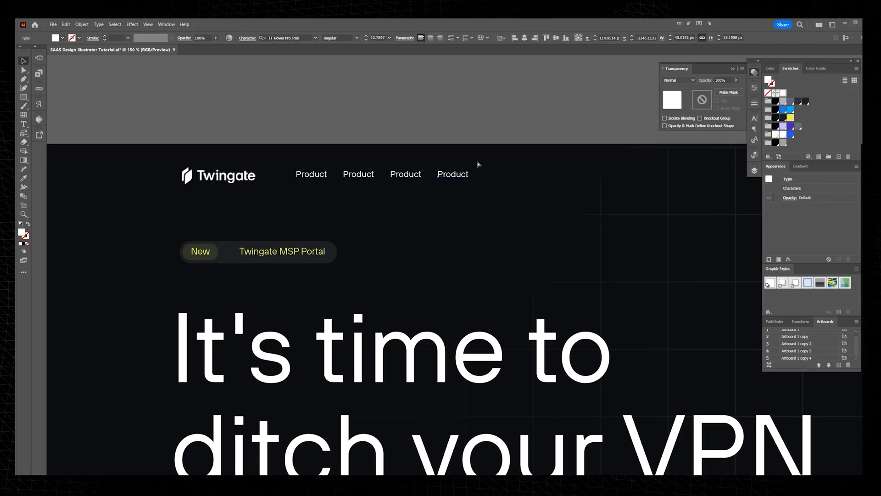
scroll(440, 152, "up", 1)
key("ctrl+d")
Step: Rename the five copied navigation labels as Docs, Partners, Resources, Customers and Pricing
double_click(338, 185)
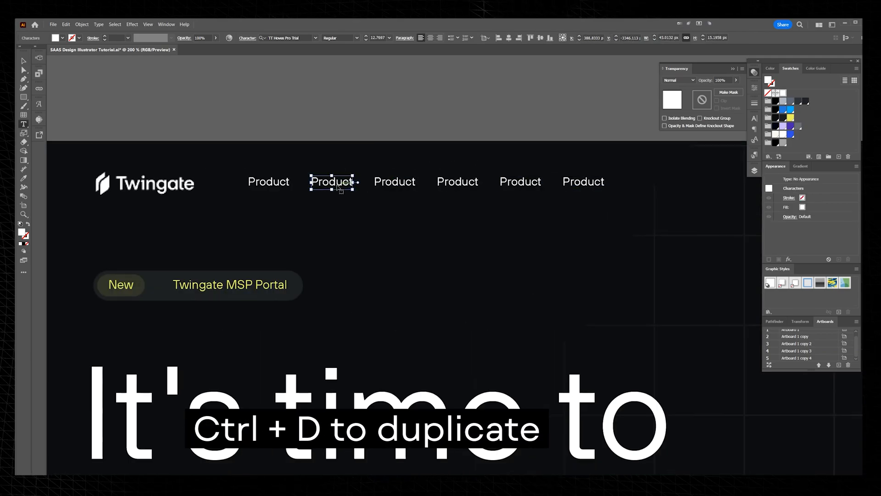
key("ctrl+a")
type("Do")
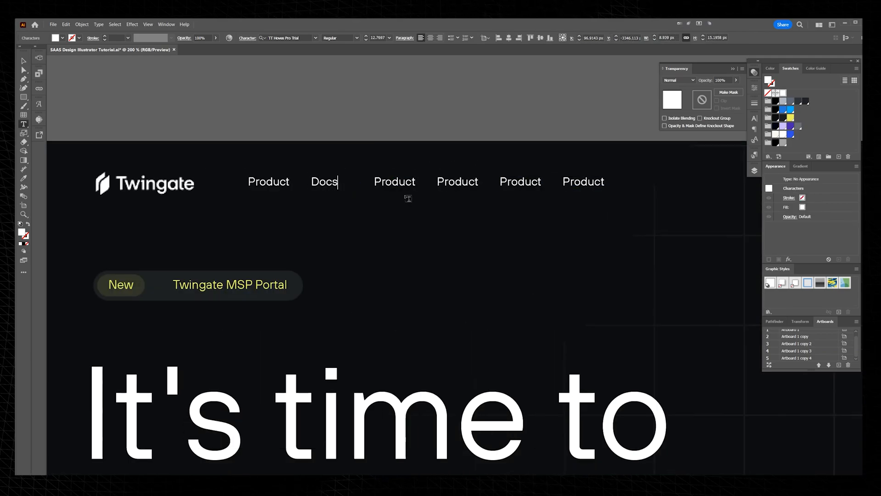
double_click(399, 183)
type("Pat")
double_click(458, 182)
type("Resources")
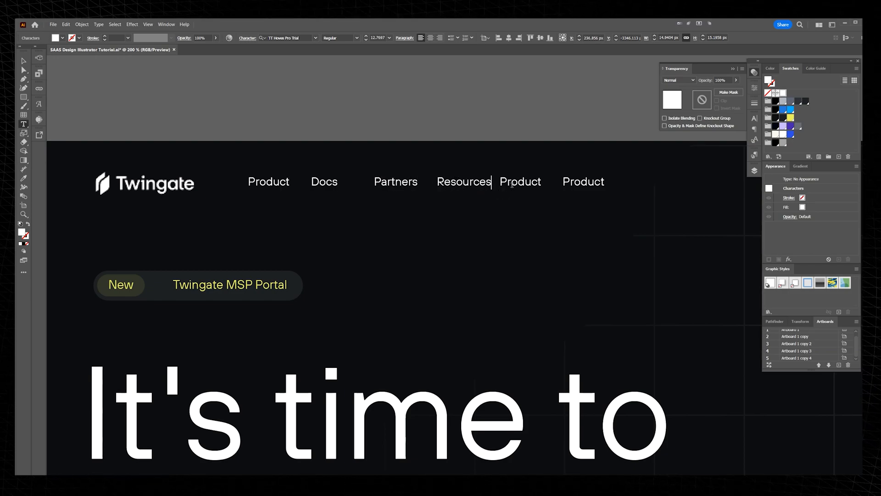
double_click(513, 183)
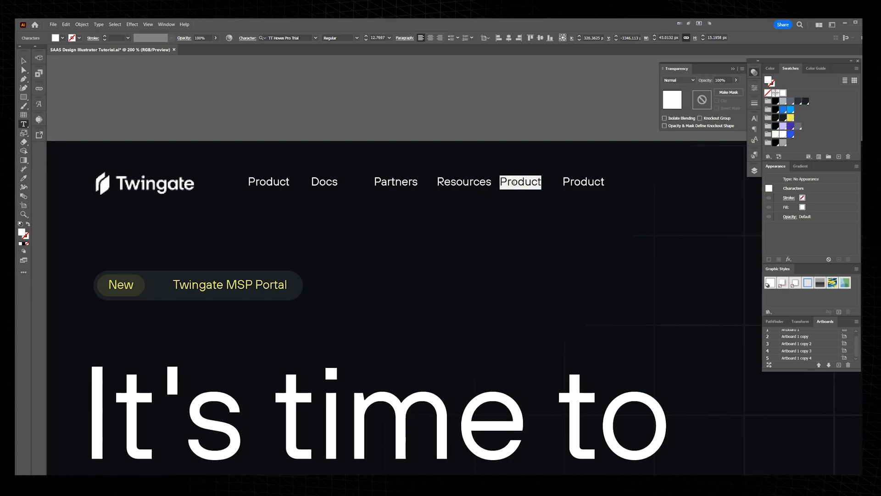
type("Customers")
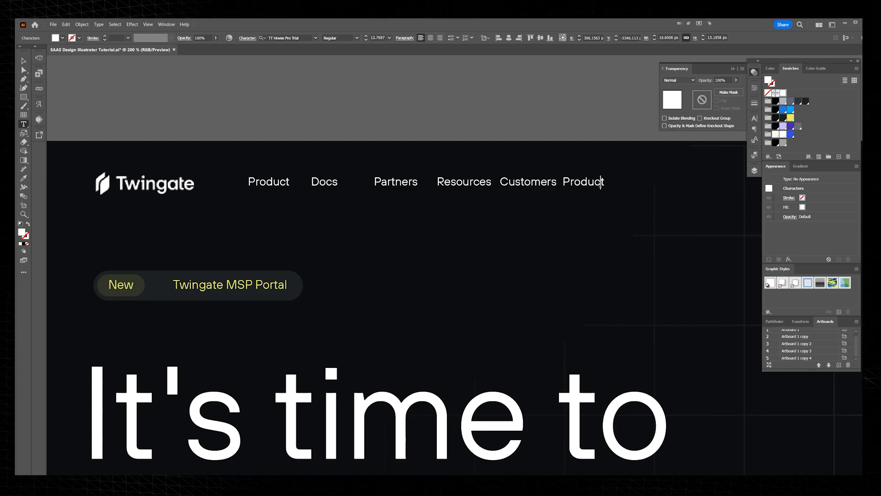
type(" Pricing")
key("Escape")
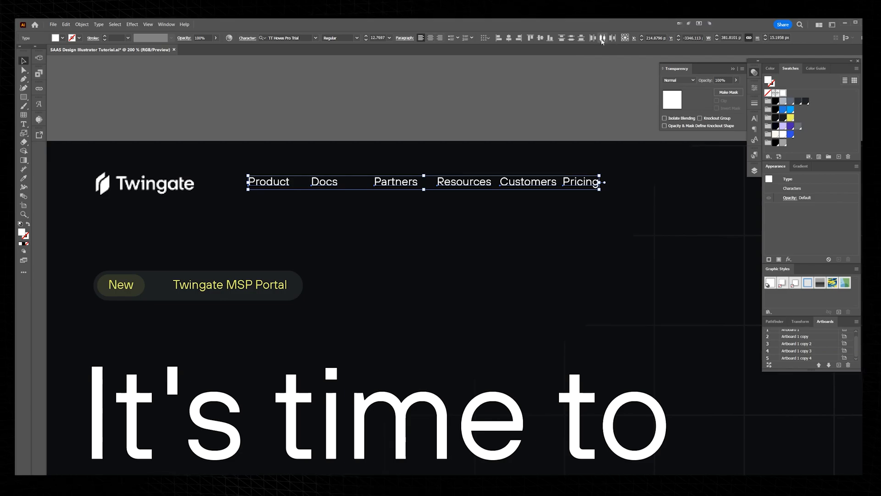
Step: Distribute the six navigation labels by their centers and shift the ones after "Product" to even out the gaps
left_click(602, 40)
left_click(505, 126)
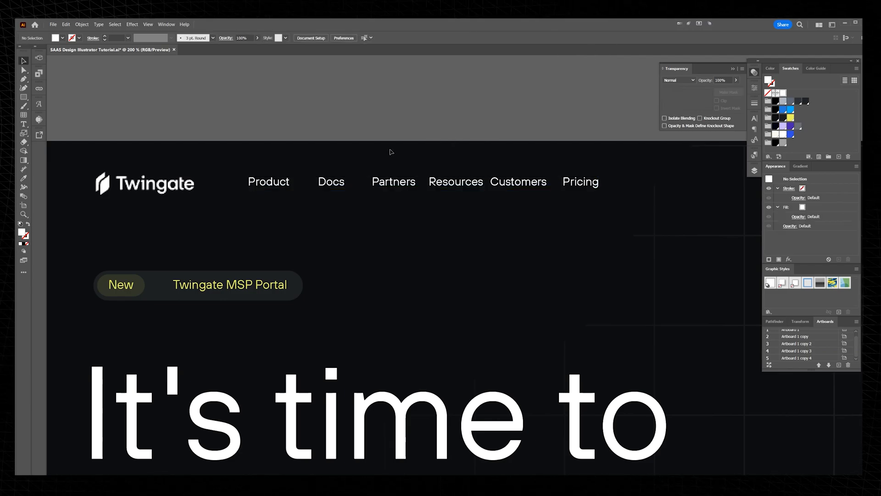
scroll(390, 150, "up", 1)
left_click_drag(306, 202, 279, 202)
left_click_drag(387, 203, 348, 202)
left_click_drag(467, 204, 433, 204)
left_click_drag(499, 190, 437, 194)
left_click_drag(498, 203, 476, 203)
left_click_drag(595, 201, 574, 201)
left_click(552, 138)
Step: Try a grid repeat on a copy of the "Product" label below the navigation row and extend it horizontally
scroll(552, 137, "down", 2)
left_click_drag(587, 112, 546, 117)
left_click_drag(315, 175, 314, 201)
scroll(302, 224, "up", 1)
scroll(360, 220, "up", 1)
left_click(82, 26)
mouse_move(156, 202)
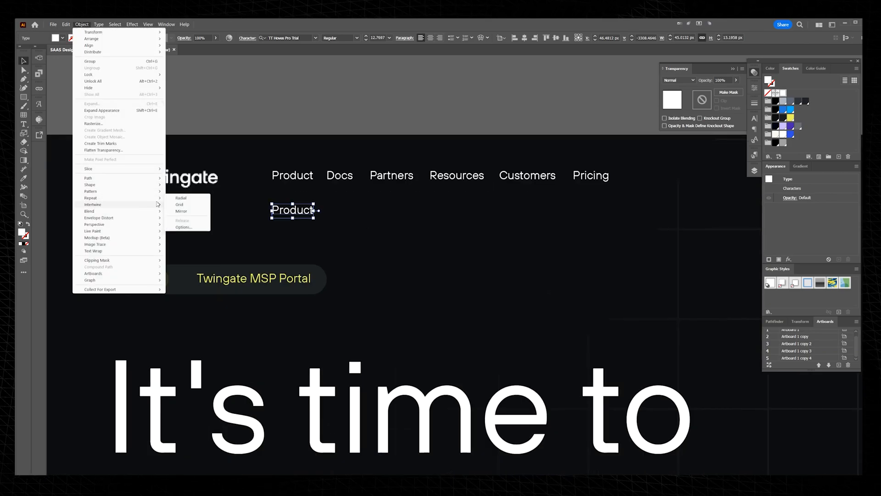
left_click(192, 206)
left_click_drag(464, 222, 639, 223)
left_click_drag(455, 241, 454, 220)
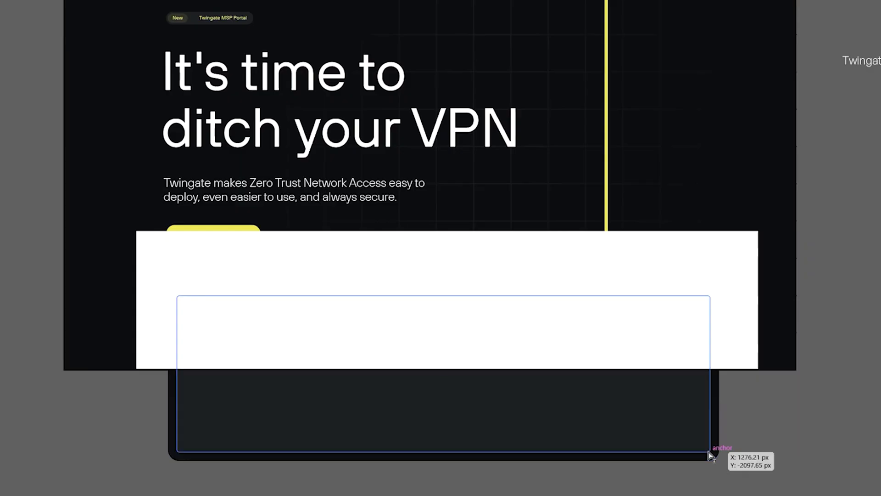
Step: Clip the dark panel with a rectangular clipping mask ending at the artboard's bottom edge
left_click_drag(710, 454, 711, 454)
left_click(791, 447)
left_click_drag(686, 419, 632, 451)
key("ctrl+z")
left_click(742, 354, "shift")
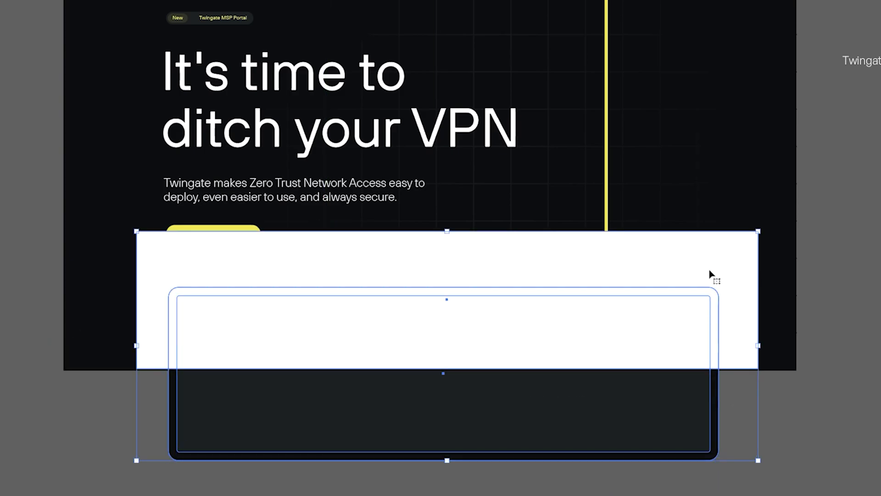
key("ctrl+7")
left_click(519, 405)
Step: Paste the captured desktop menu bar image and fit it across the top of the inner panel
scroll(632, 425, "up", 3)
scroll(633, 425, "down", 2)
left_click_drag(592, 407, 575, 415)
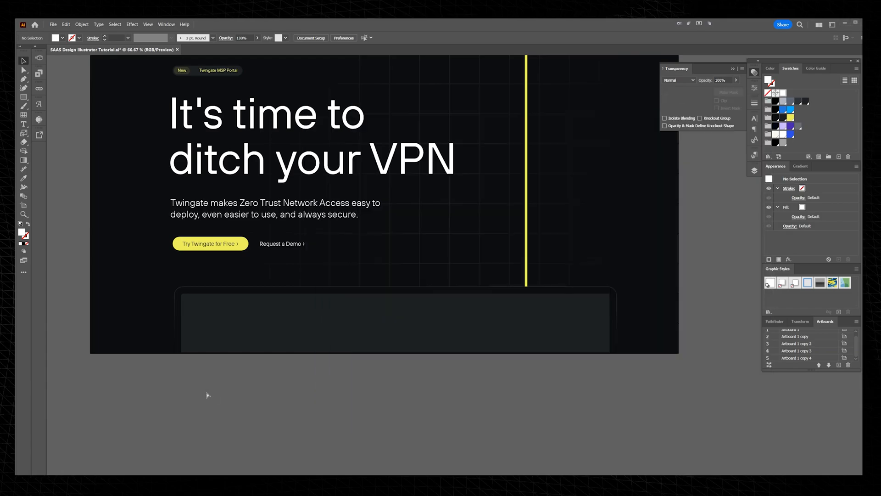
key("ctrl+v")
left_click_drag(354, 266, 228, 300)
left_click_drag(477, 301, 610, 322)
scroll(569, 304, "up", 5)
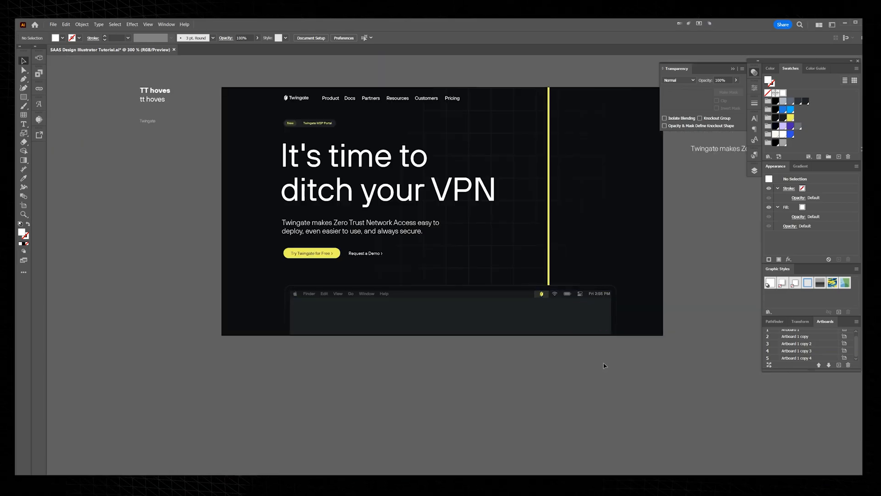
left_click_drag(548, 347, 552, 380)
left_click_drag(574, 87, 562, 98)
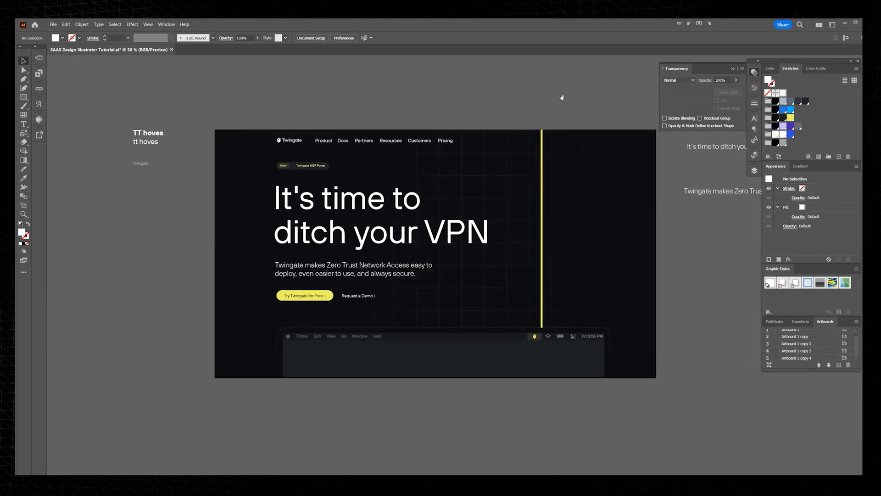
Step: Draw a 1920 × 1080 px rectangle covering the blank Evervault artboard and fill it with the near-black swatch
key("ctrl+plus")
key("Tab")
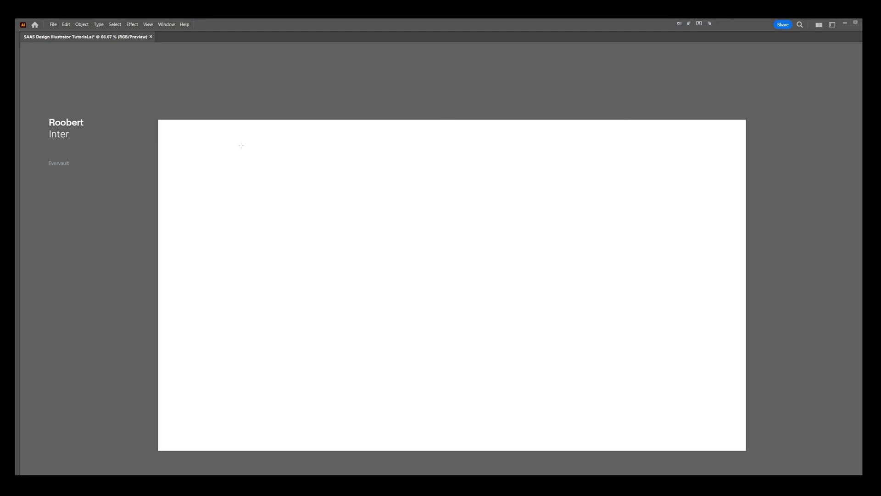
left_click_drag(156, 118, 745, 450)
key("Tab")
left_click(775, 118)
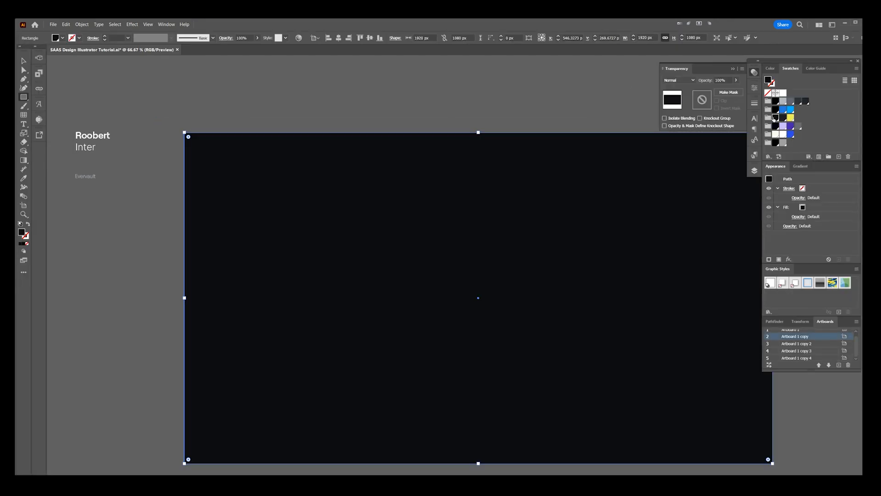
Step: Change the background rectangle's fill to a freeform gradient and place colour stops near the lower-right corner and the lower centre
left_click_drag(596, 115, 531, 108)
key("v")
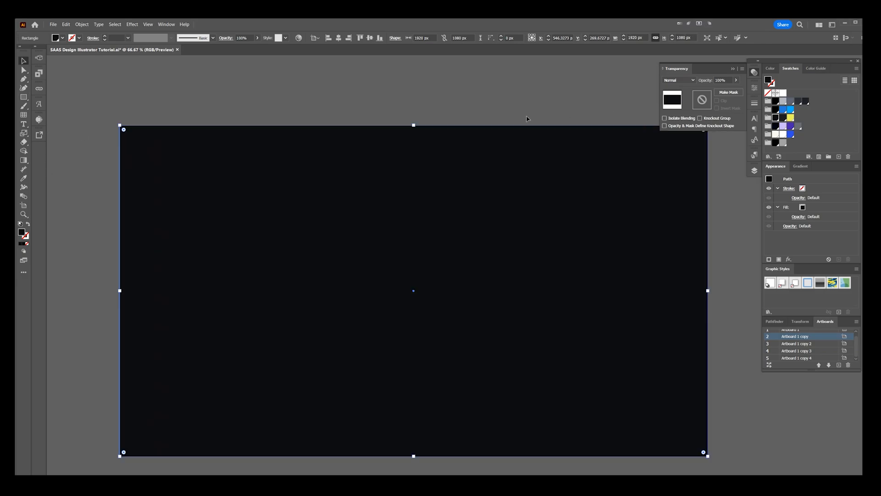
left_click(793, 166)
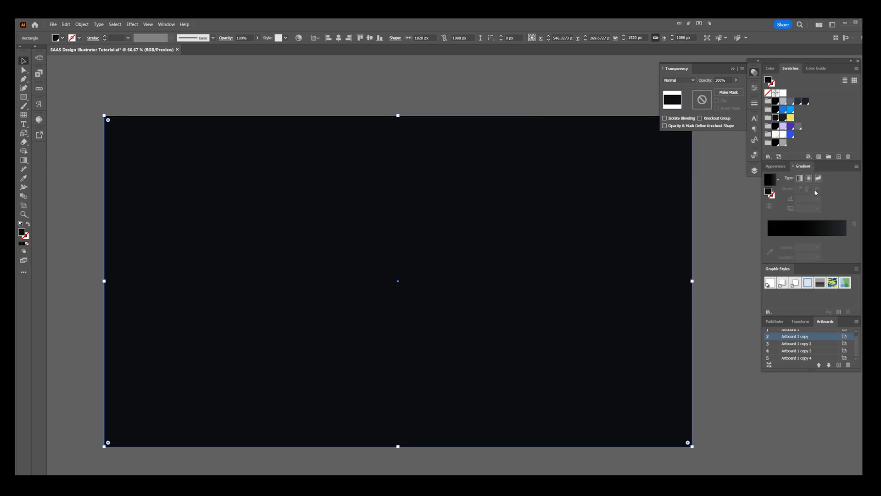
left_click(818, 178)
left_click_drag(633, 148, 648, 370)
left_click(383, 396)
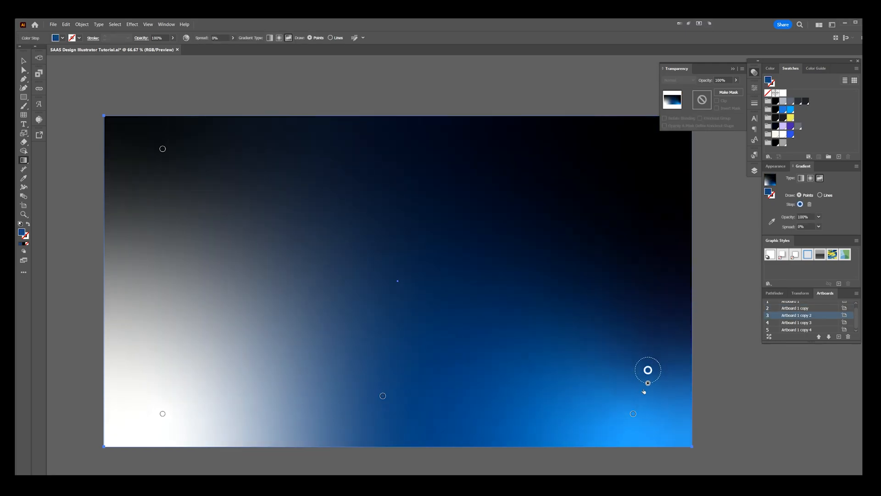
Step: Delete the surplus blue and upper-left colour stops and move the white stop slightly up at the lower-left
key("Delete")
left_click(163, 149)
key("Delete")
left_click_drag(163, 413, 168, 383)
Step: Add three black colour stops along the gradient's upper edge at centre, right and left
left_click(393, 149)
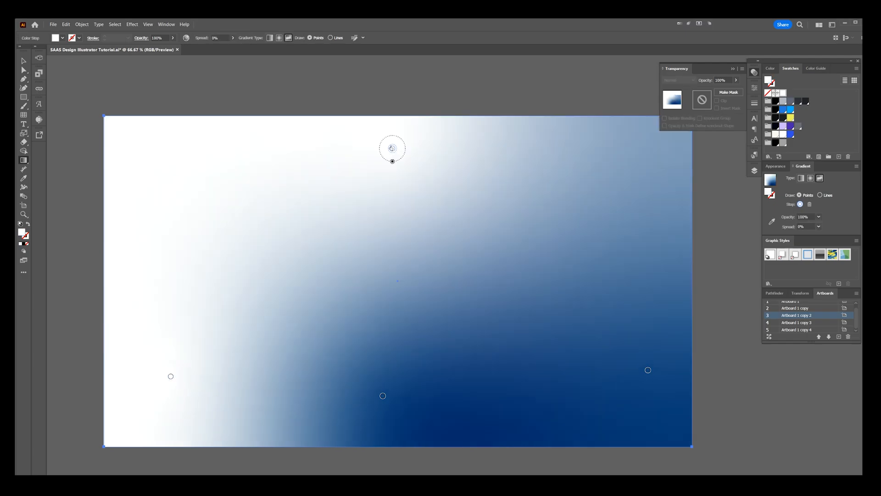
left_click(775, 118)
left_click(654, 147)
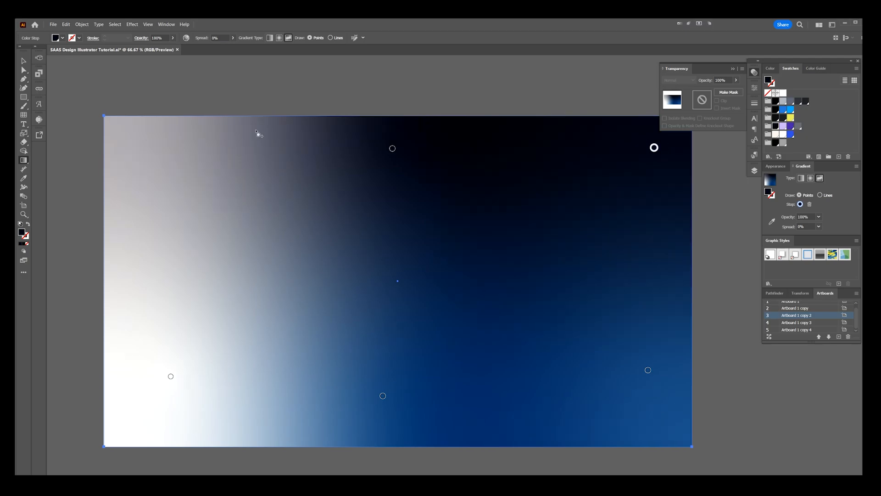
left_click(153, 149)
Step: Move the three black stops down so the dark area reaches the middle of the rectangle
left_click_drag(392, 149, 399, 269)
left_click_drag(152, 150, 176, 259)
left_click_drag(654, 147, 646, 230)
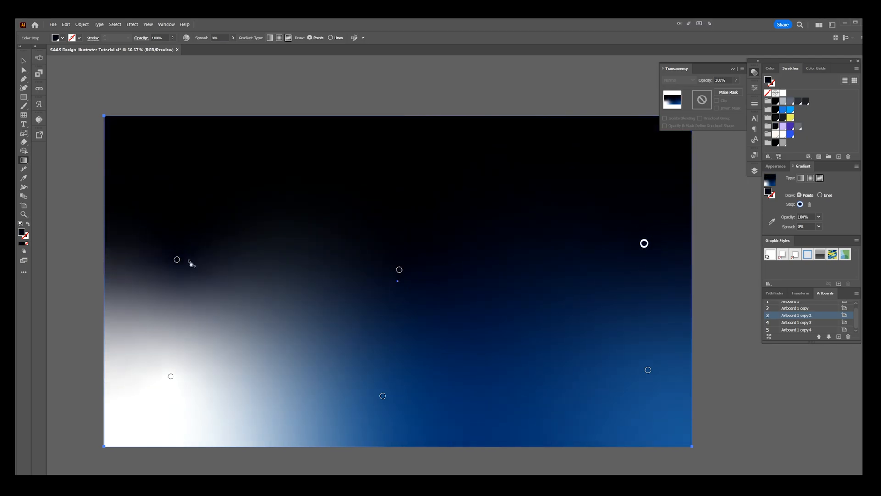
left_click_drag(176, 260, 168, 229)
Step: Add a purple stop below the centre and recolour the right and lower-left stops with the purple swatch
left_click(648, 370)
left_click_drag(648, 369, 649, 348)
left_click(391, 397)
left_click_drag(390, 393, 402, 363)
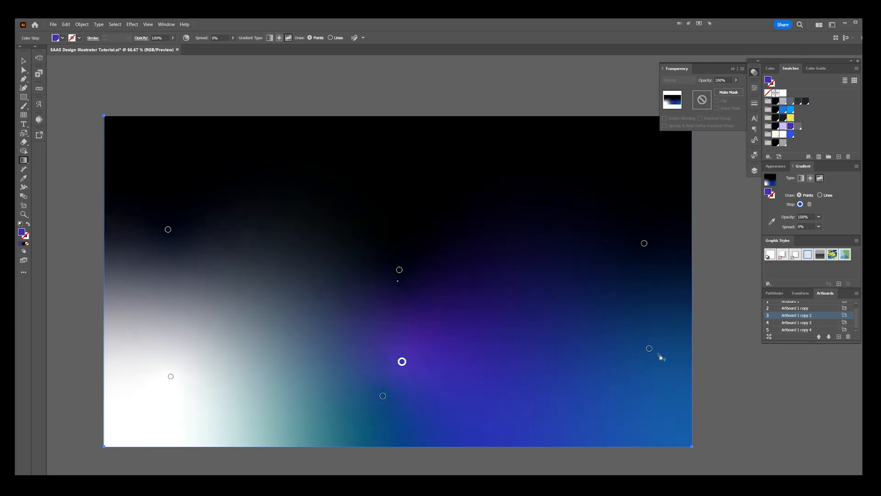
left_click(164, 377)
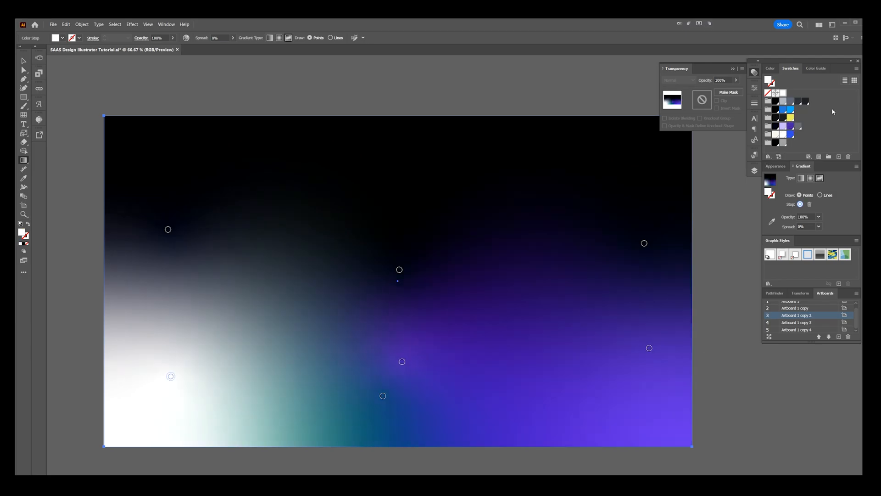
left_click(791, 126)
Step: Form a row of lavender stops near the gradient's lower edge at left, centre and right
left_click(171, 413)
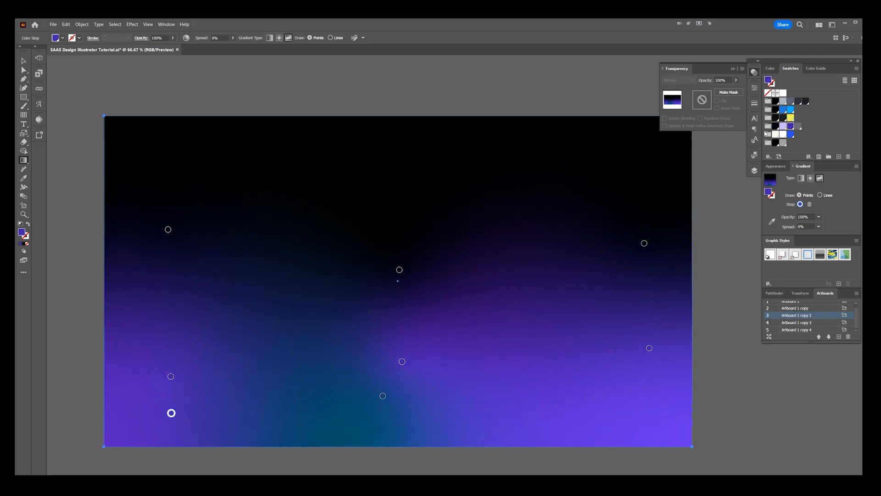
left_click(782, 126)
left_click(382, 396)
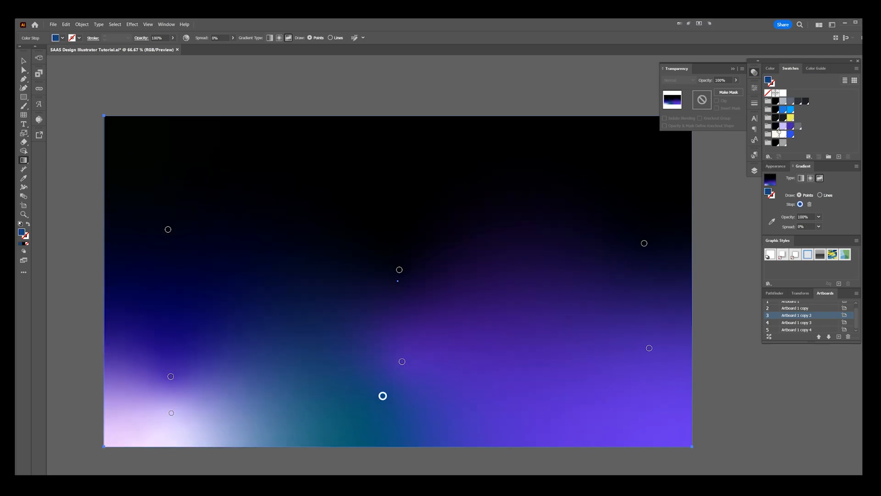
left_click(782, 126)
left_click(646, 414)
left_click_drag(383, 397, 406, 422)
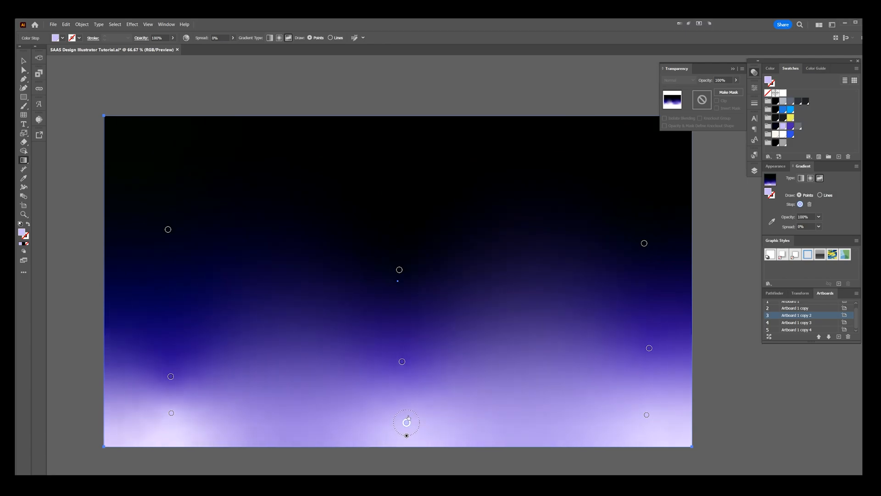
Step: Reposition the centre and right purple stops and lower the right lavender stop to even out the glow
left_click_drag(402, 362, 401, 378)
left_click_drag(649, 348, 645, 362)
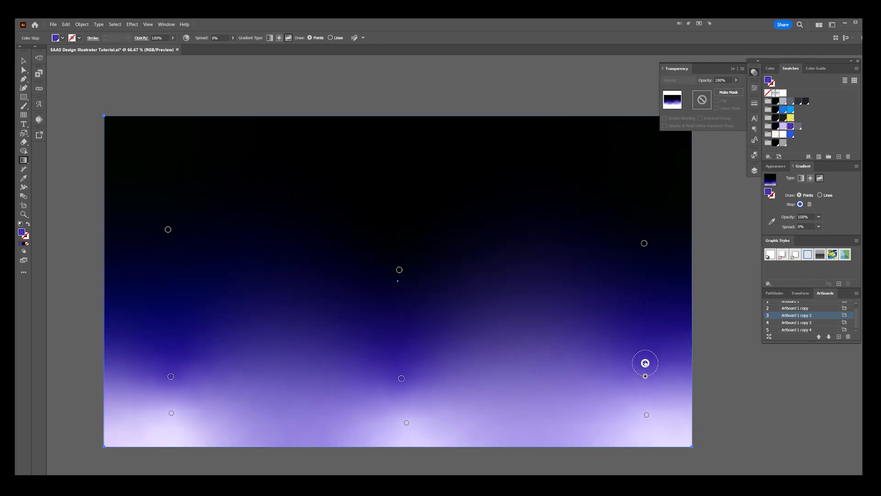
left_click_drag(646, 414, 649, 425)
left_click_drag(646, 363, 634, 366)
left_click_drag(401, 379, 400, 362)
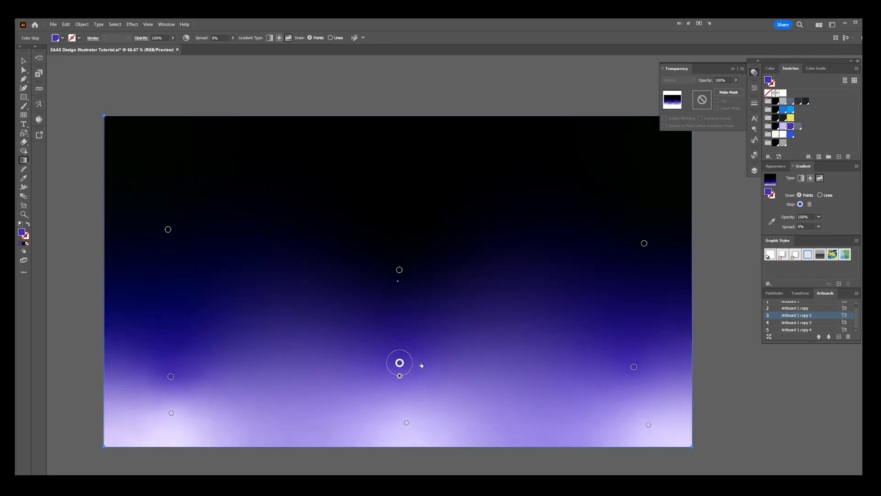
Step: Add two purple stops between the existing ones and raise the leftmost purple stop in line with the row
left_click(527, 365)
left_click(285, 361)
left_click_drag(171, 376, 161, 357)
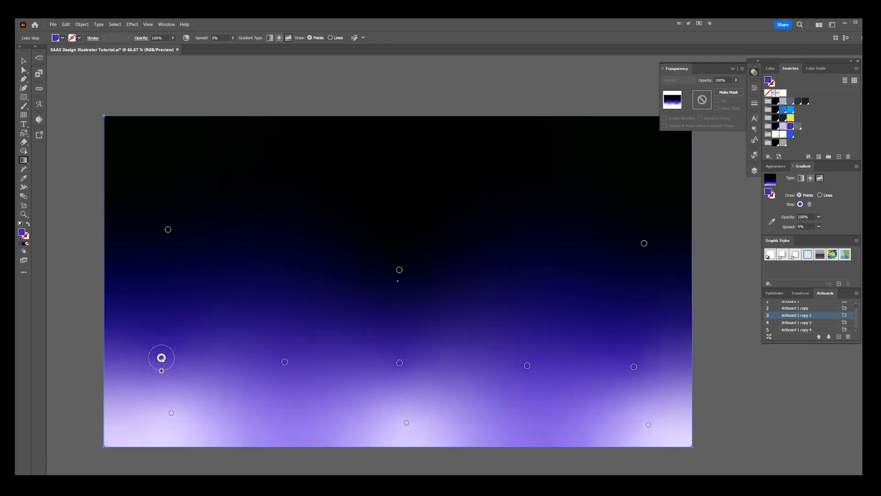
Step: Shift the left and centre lavender stops and add two more lavender stops between the three along the lower edge
left_click_drag(172, 413, 163, 412)
left_click_drag(405, 423, 399, 414)
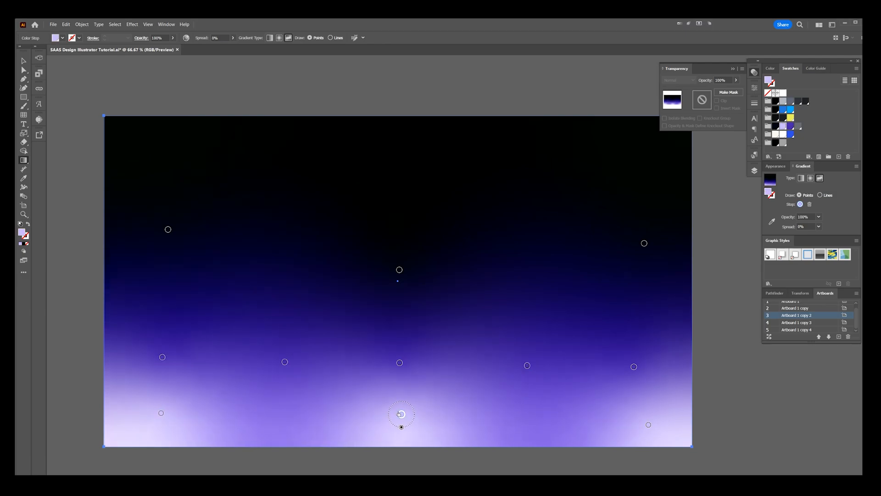
left_click(274, 442)
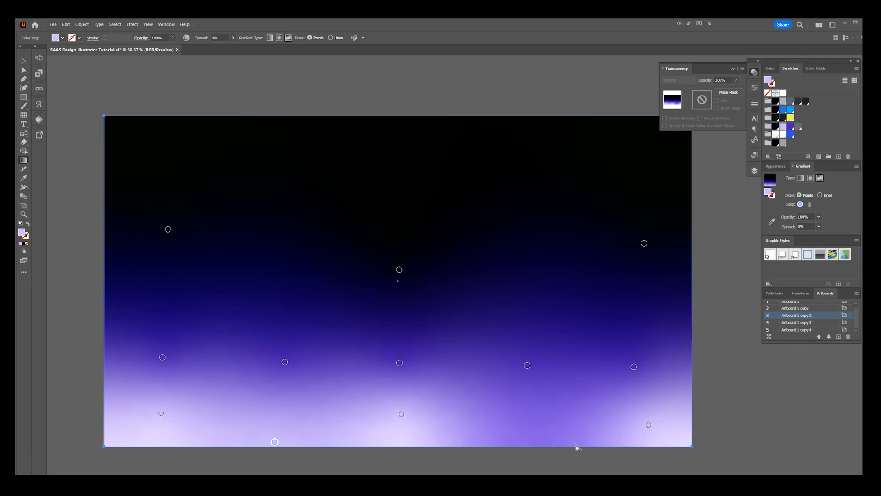
left_click(544, 438)
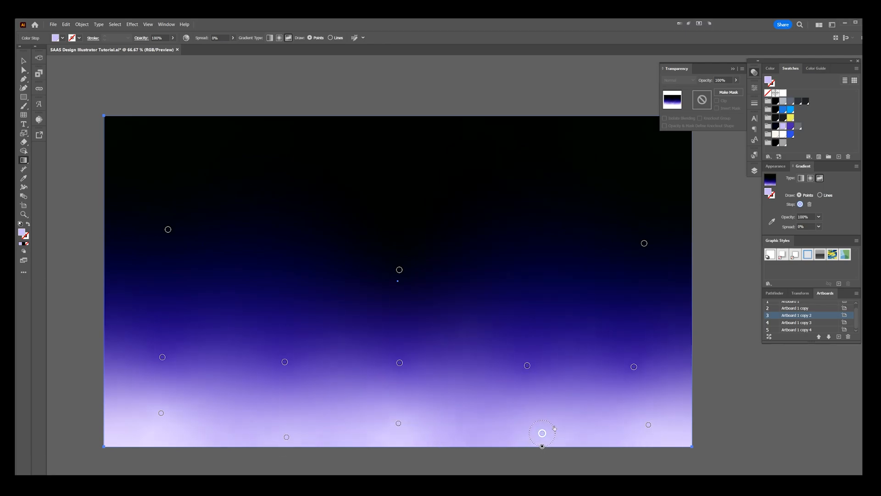
Step: Move the rightmost purple gradient stop outward, closer to the rectangle's right edge
scroll(561, 421, "down", 1)
left_click_drag(643, 351, 620, 292)
key("v")
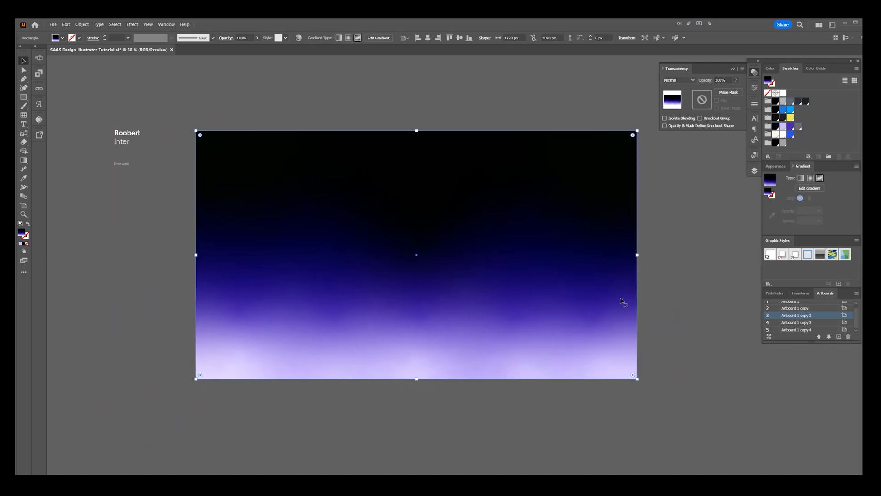
scroll(448, 295, "up", 1)
scroll(252, 278, "down", 1)
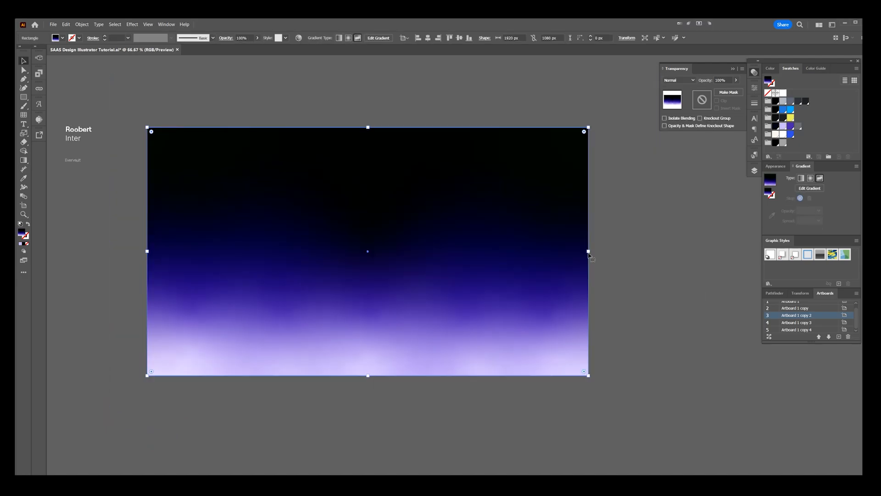
scroll(534, 333, "up", 2)
key("g")
left_click_drag(555, 298, 599, 292)
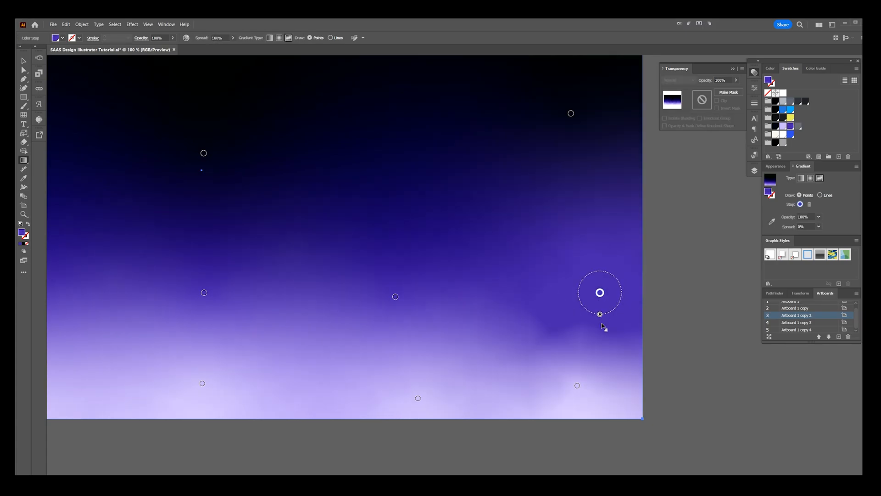
Step: Move the right black stop up towards the corner, shift the centre black stop right and add a black stop between them
left_click(570, 113)
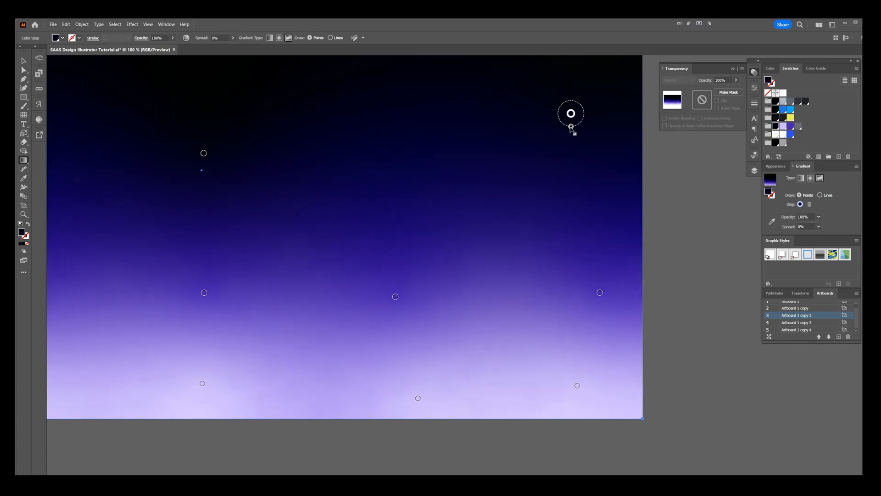
left_click_drag(571, 127, 571, 138)
scroll(606, 182, "down", 2)
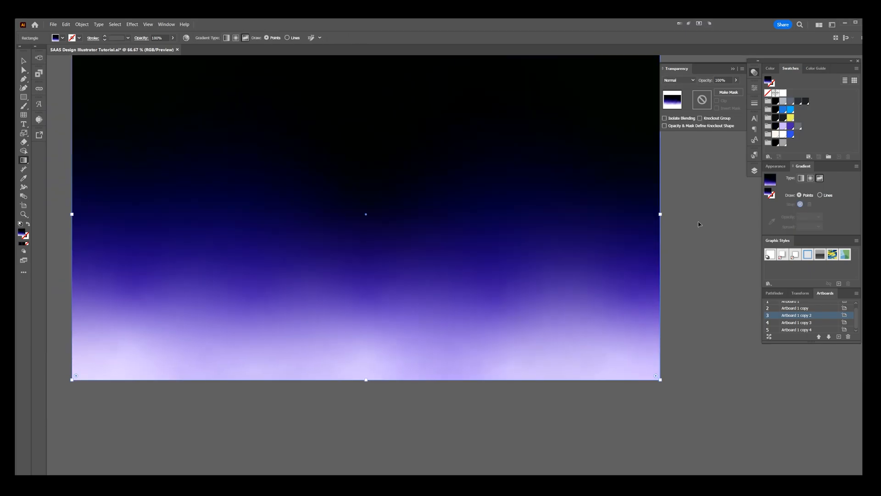
left_click_drag(613, 177, 630, 136)
left_click_drag(368, 203, 375, 203)
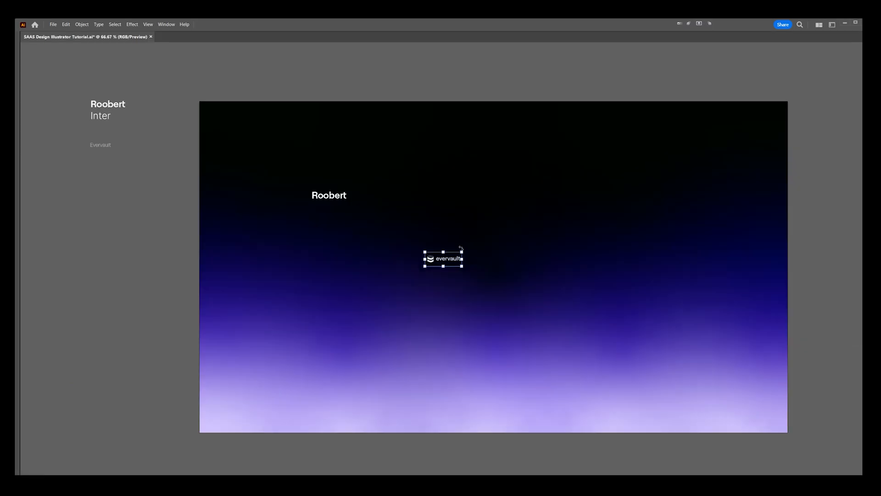
Step: Place the evervault logo in the artboard's upper-left corner and move a copy of the "Roobert" text level with it
left_click_drag(453, 262, 278, 138)
left_click_drag(317, 66, 307, 69)
scroll(307, 69, "right", 3)
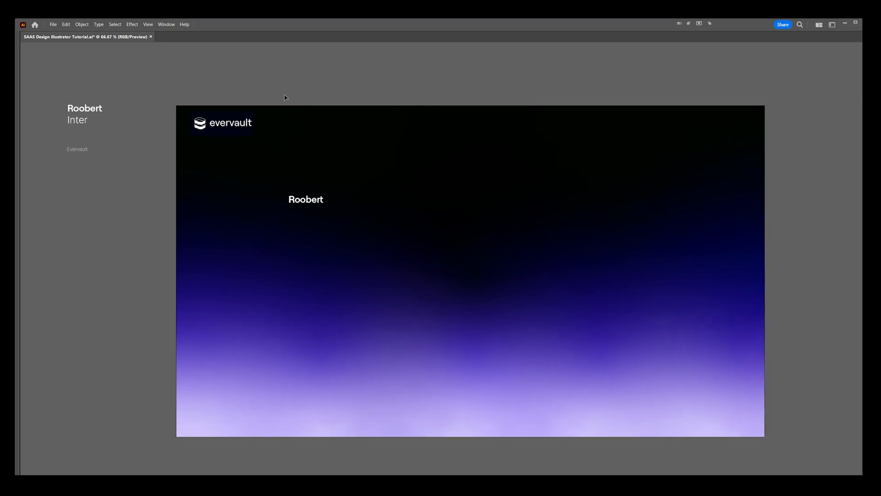
left_click_drag(273, 219, 329, 141)
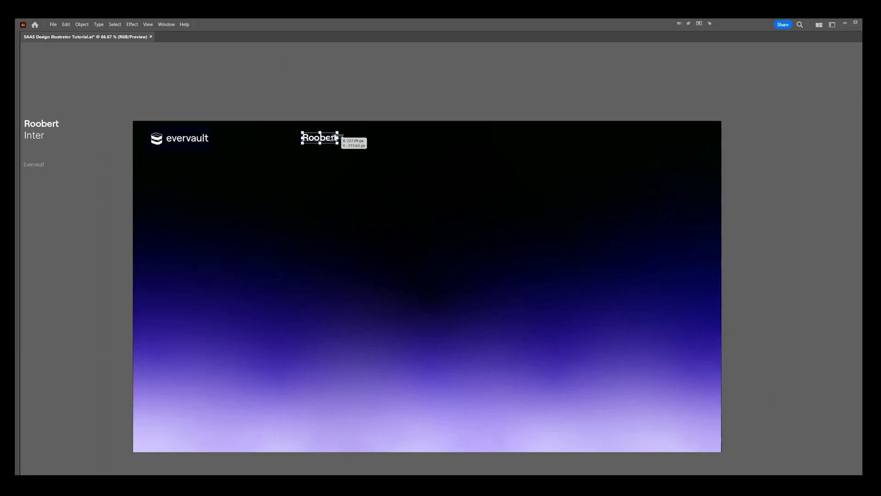
Step: Replace the copied "Roobert" text with "Home" and set its font style to Regular
scroll(329, 140, "up", 3)
double_click(311, 144)
type("Home")
key("Escape")
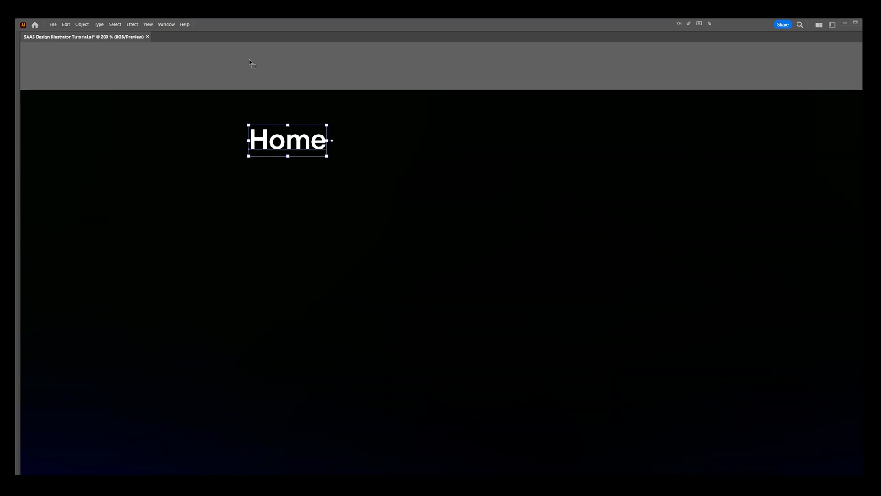
key("Tab")
left_click(356, 37)
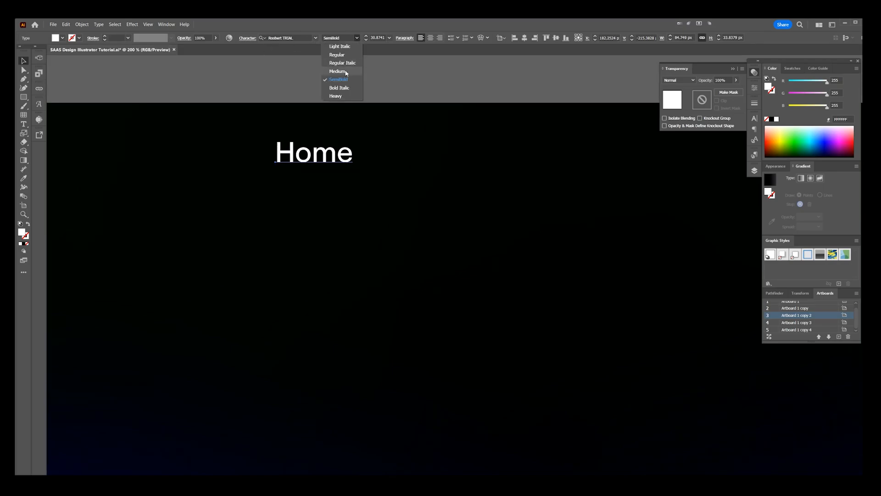
left_click(337, 54)
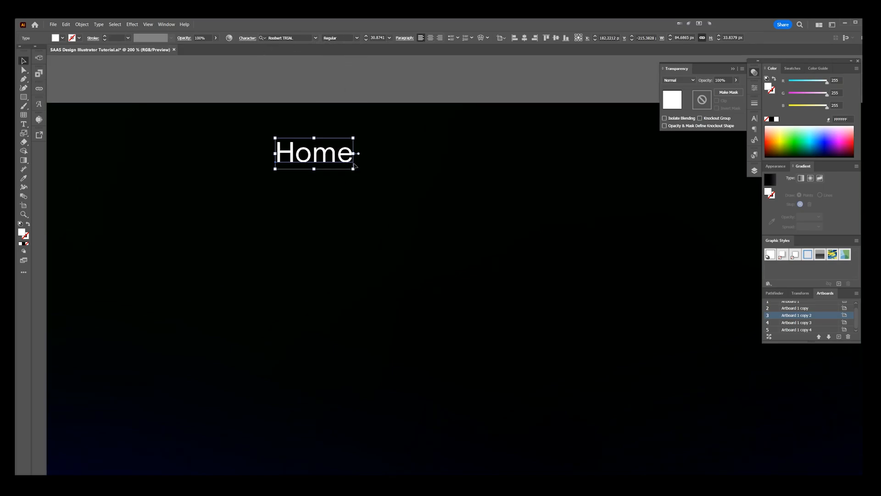
Step: Scale the "Home" label down to about 24 pt and position it in the header row
scroll(352, 167, "down", 3)
left_click_drag(353, 167, 348, 165)
left_click_drag(381, 125, 360, 116)
scroll(362, 113, "up", 1)
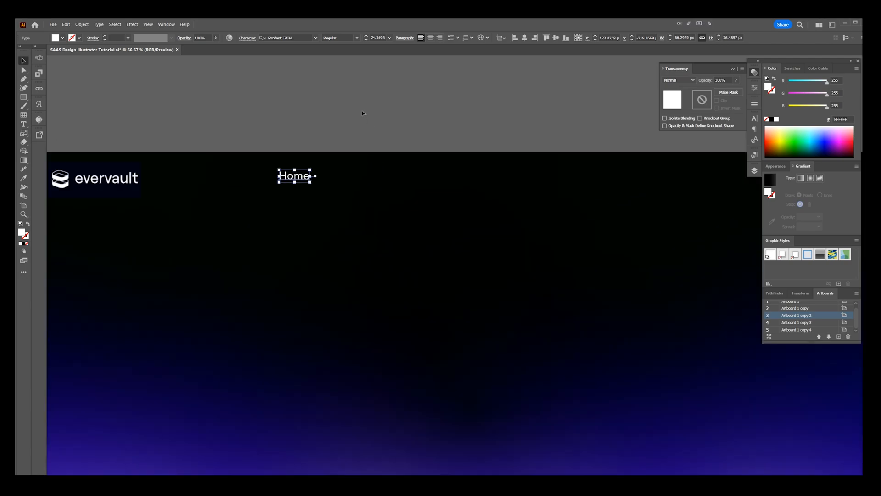
left_click(362, 113)
Step: Duplicate "Home" repeatedly to the right to build the navigation row: Primitives, Solutions, Customers, Pricing, Resources and Docs
scroll(315, 167, "down", 2)
left_click_drag(312, 171, 365, 171)
scroll(375, 150, "up", 2)
left_click_drag(344, 198, 396, 198)
key("ctrl+d")
key("ctrl+d")
key("ctrl+d")
key("ctrl+d")
scroll(427, 138, "right", 2)
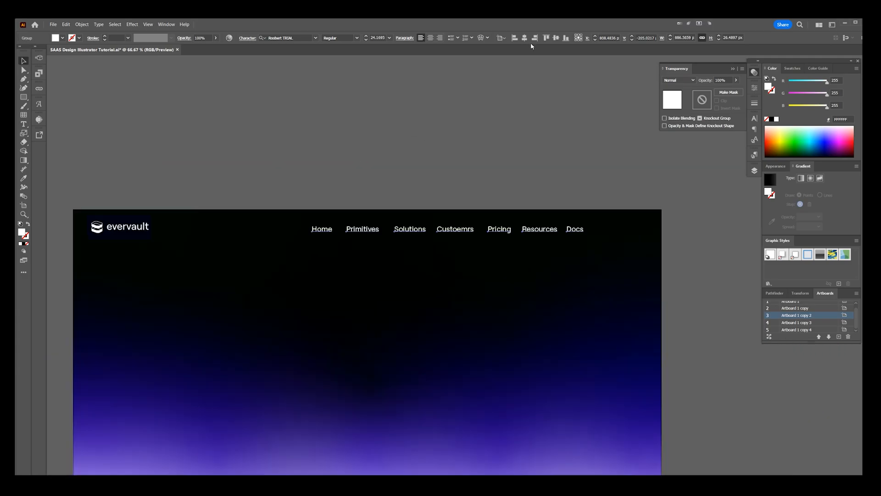
Step: Centre the navigation group horizontally on the artboard and scale its text down to about 22 pt
left_click_drag(486, 172, 544, 134)
key("shift+Right")
key("shift+Right")
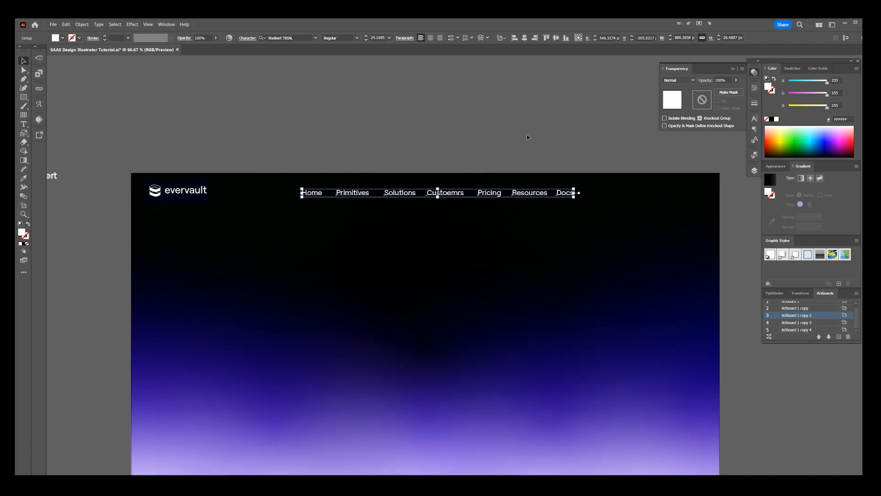
scroll(532, 185, "up", 1)
left_click_drag(618, 202, 618, 200)
Step: Correct the misspelled "Custoemrs" navigation label to "Customers"
key("t")
left_click_drag(442, 194, 428, 191)
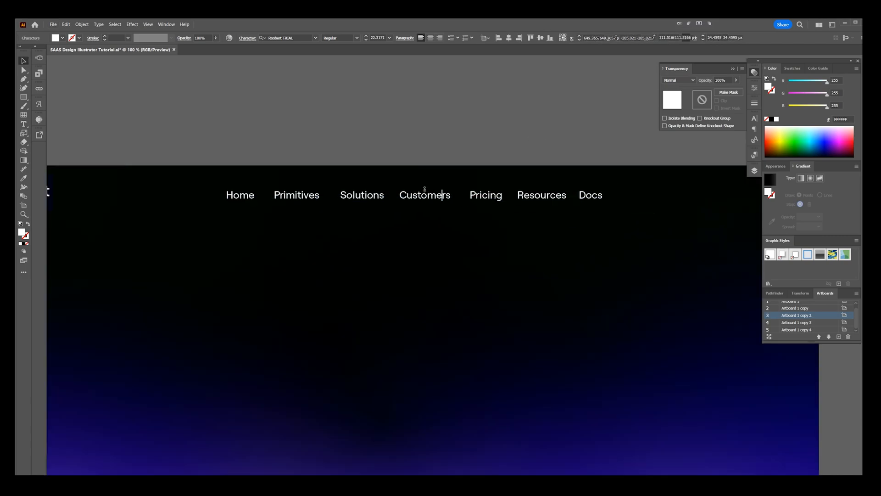
key("Escape")
left_click(468, 171)
Step: Draw a fully rounded pill about 871 × 64 px around the navigation labels
mouse_move(235, 190)
left_mouse_down()
mouse_move(615, 210)
mouse_move(589, 189)
mouse_move(616, 193)
mouse_move(567, 197)
left_mouse_up()
key("a")
key("ctrl+plus")
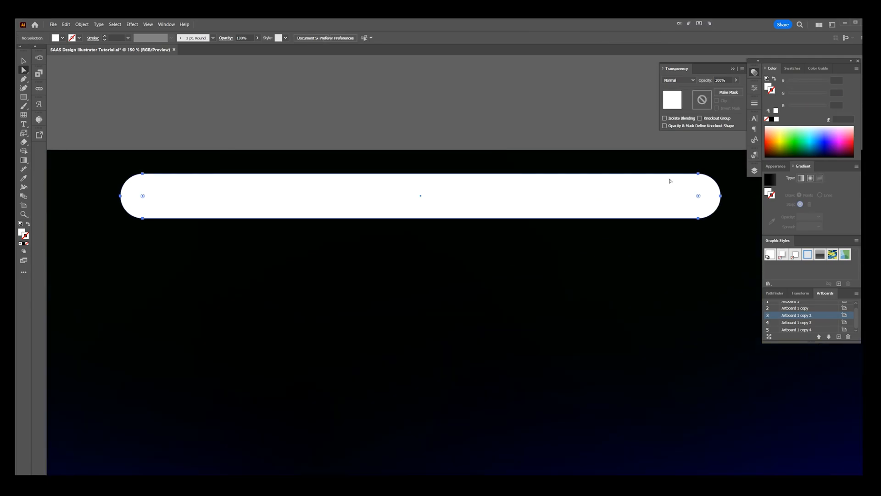
Step: Swap the pill's white fill for a 1 pt outline and colour the stroke with the grey swatch
key("shift+x")
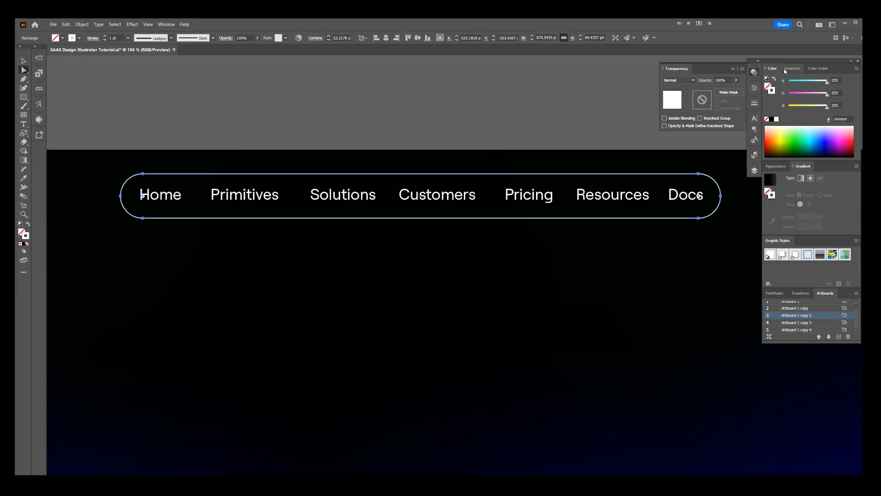
left_click(791, 68)
left_click(799, 127)
key("v")
left_click(701, 150)
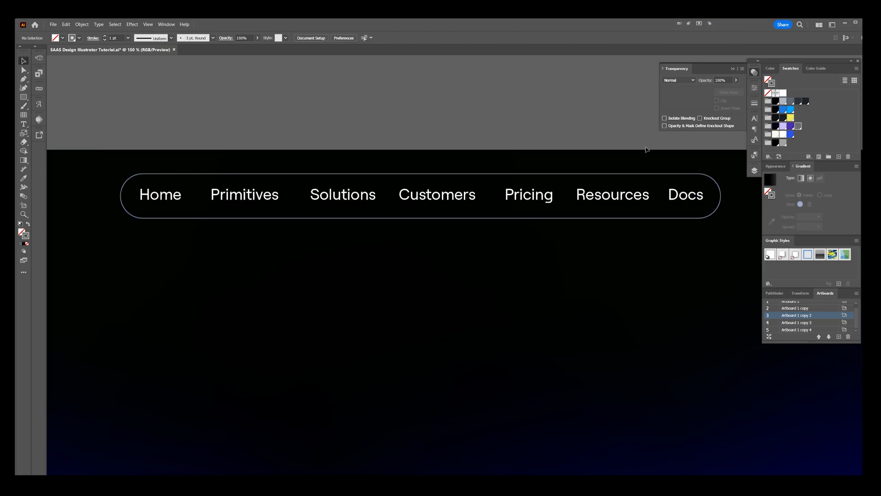
Step: Distribute the navigation labels from Home to Resources evenly by their horizontal centres inside the pill group
scroll(648, 148, "down", 3)
mouse_move(648, 147)
left_mouse_down()
mouse_move(546, 159)
mouse_move(345, 216)
left_mouse_up()
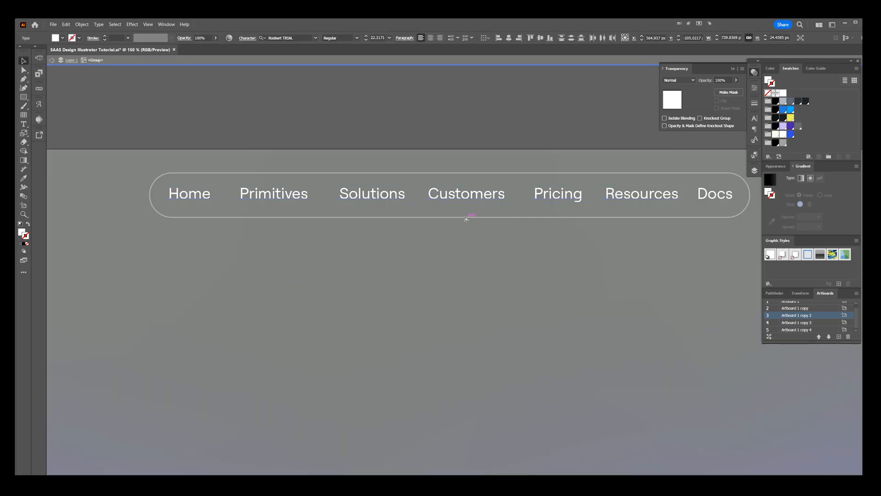
left_click(603, 38)
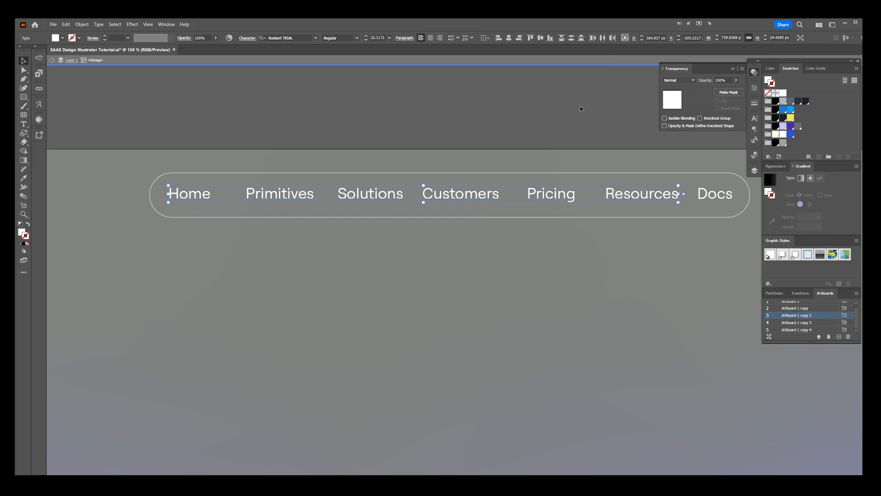
double_click(574, 125)
scroll(574, 125, "down", 2)
left_click_drag(597, 97, 509, 117)
scroll(510, 116, "down", 1)
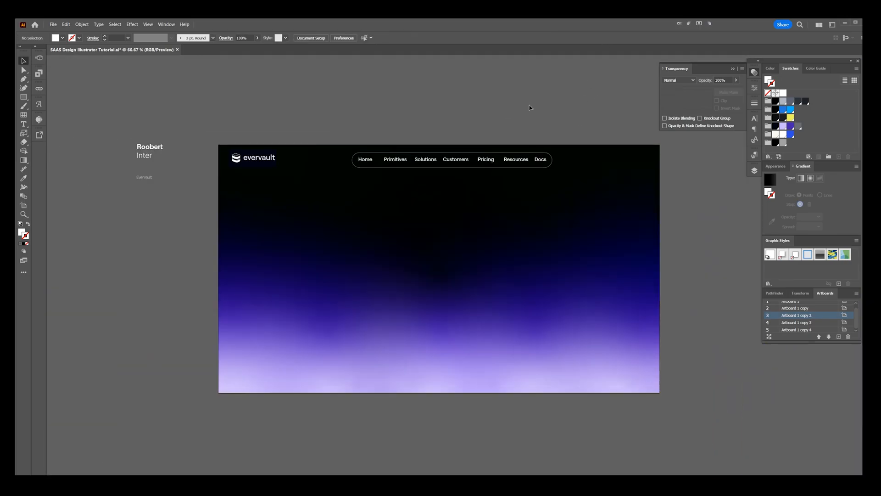
Step: Scale the navigation labels and their outlined pill down together slightly so the bar takes up less of the header
scroll(514, 139, "up", 3)
left_click(443, 203)
left_click(494, 142)
scroll(517, 114, "down", 5)
scroll(513, 112, "up", 2)
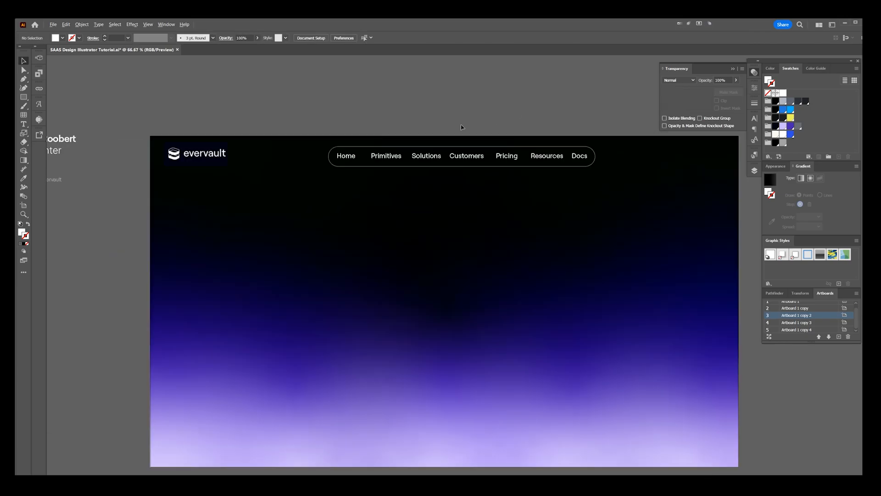
scroll(470, 131, "down", 2)
scroll(400, 132, "up", 2)
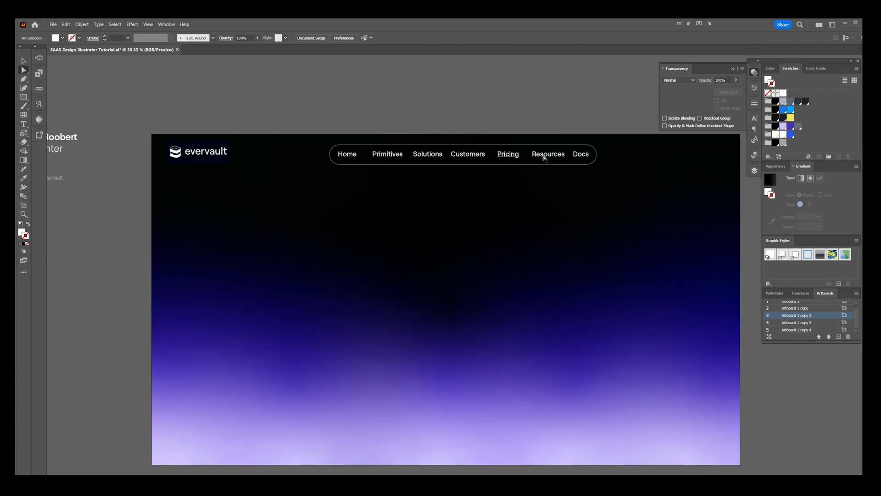
left_click(564, 153)
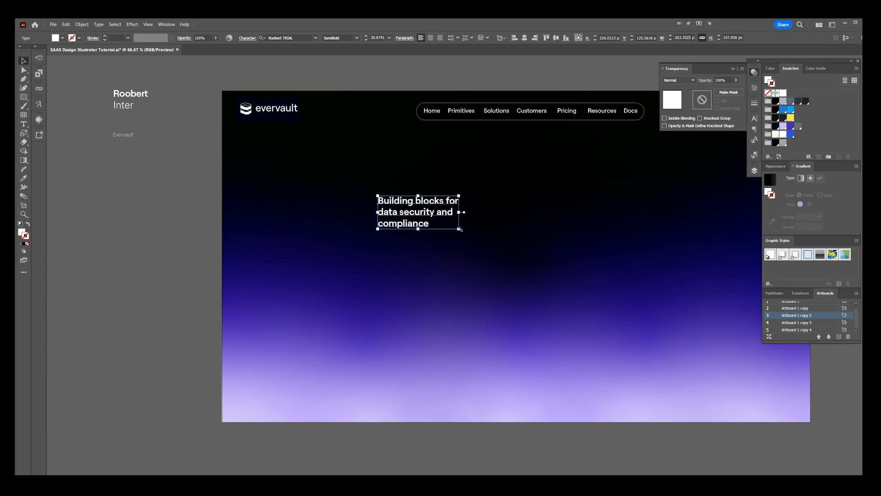
Step: Add the white three-line headline "Building blocks for data security and compliance" below the navigation in Roobert TRIAL SemiBold at about 80.6 pt
left_click_drag(460, 229, 588, 281)
scroll(208, 102, "down", 1)
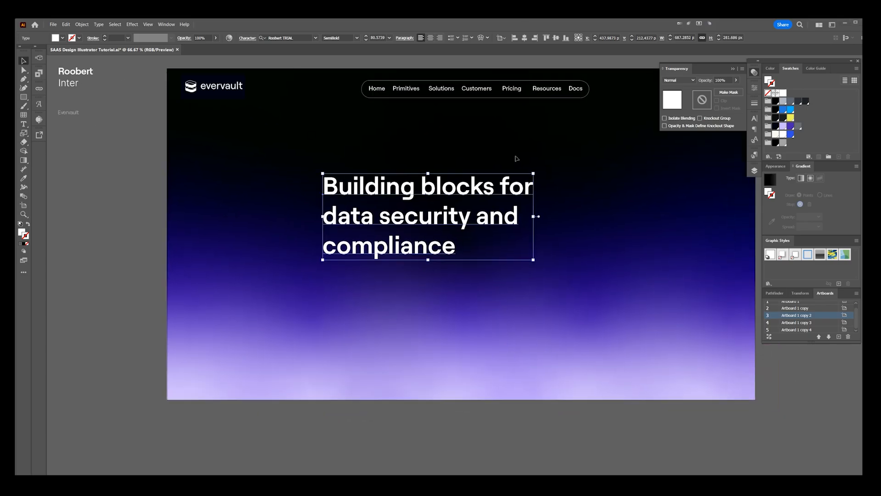
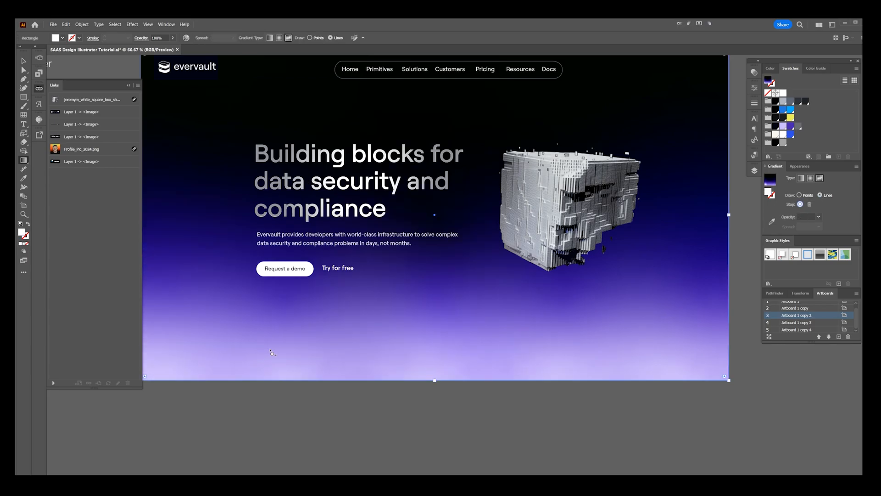
Step: Add a white four-stop freeform gradient line across the lower part of the hero background
left_click(163, 346)
left_click(377, 342)
left_click(492, 362)
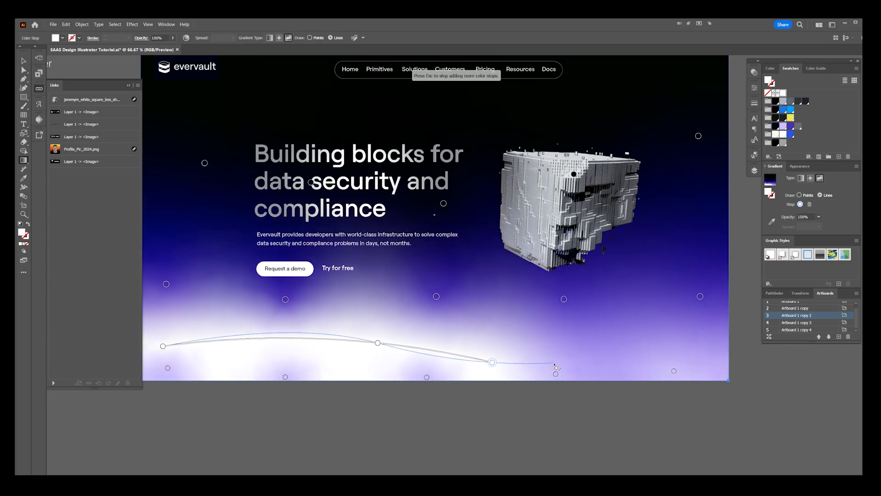
left_click(685, 345)
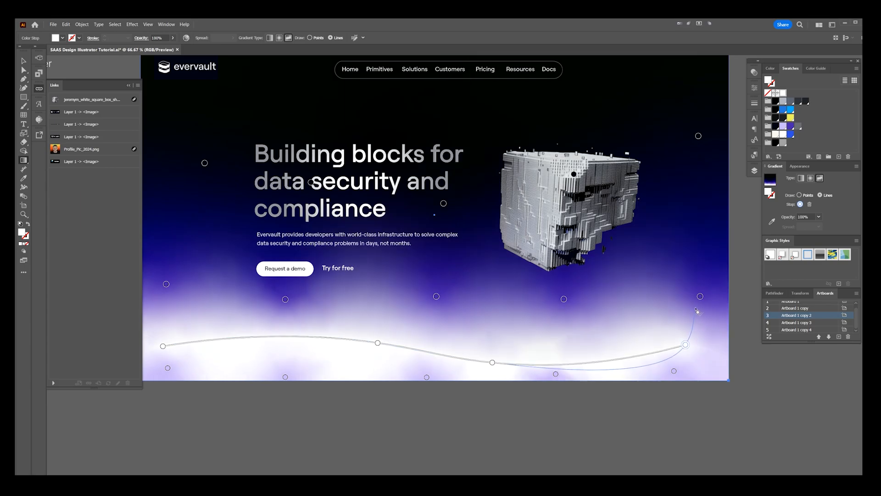
key("v")
key("g")
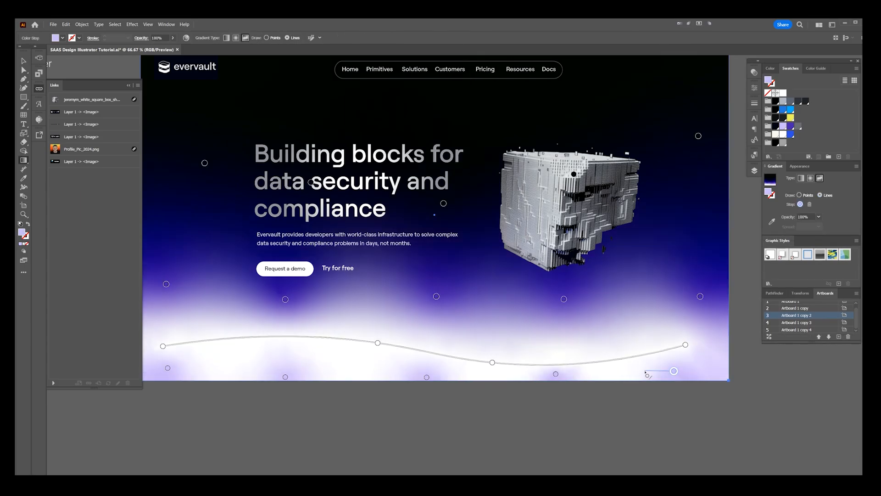
Step: Delete the old lavender colour stops along the background's bottom edge, beneath the white gradient line
left_click_drag(426, 377, 279, 377)
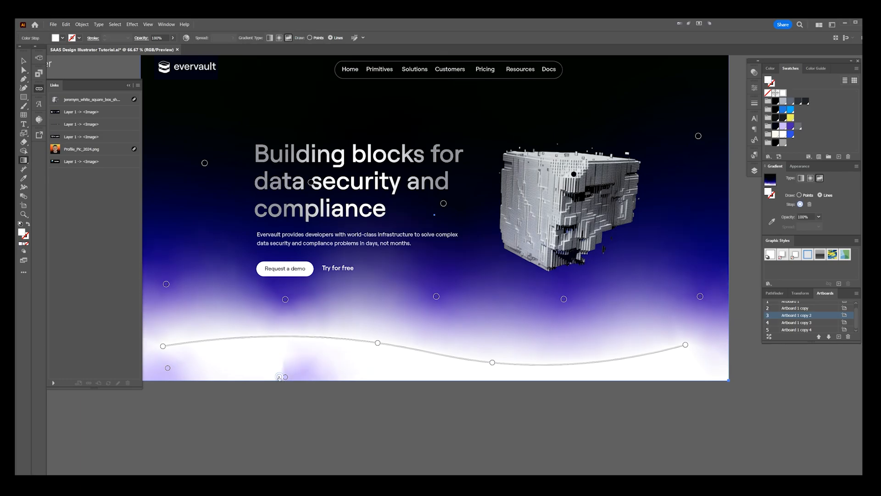
key("Delete")
left_click(285, 377)
key("Delete")
left_click(168, 367)
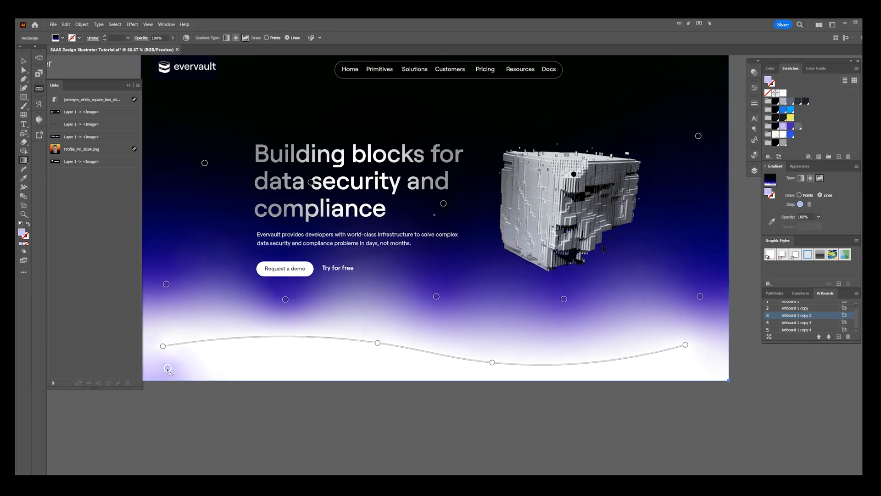
key("Delete")
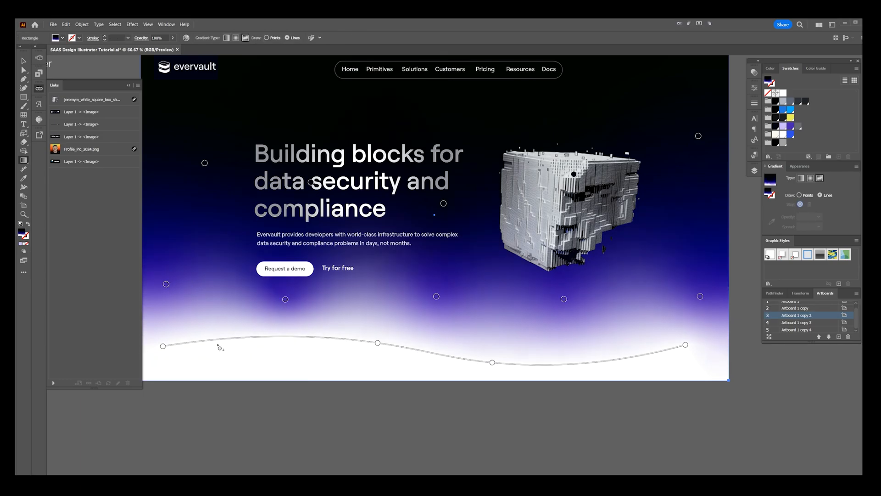
Step: Recolour both end stops and the third stop of the lower gradient line with the light lavender swatch
left_click(163, 346)
left_click(685, 344)
left_click(783, 126)
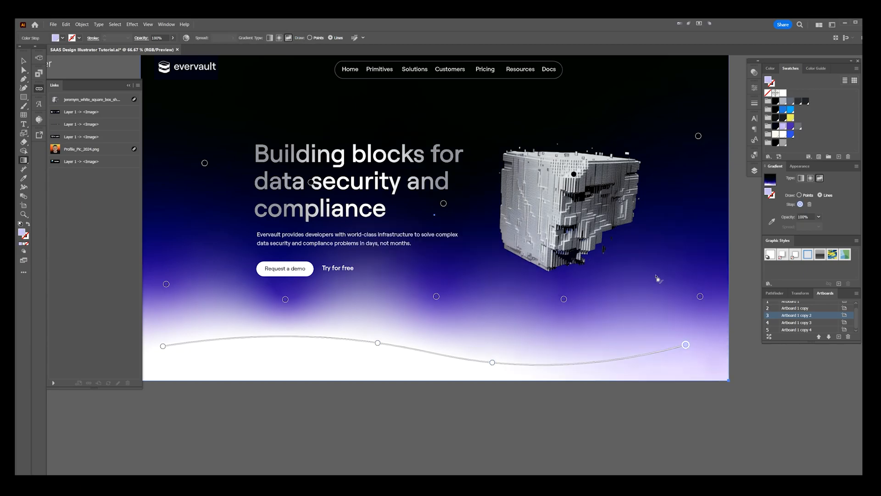
left_click(163, 346)
left_click(783, 126)
left_click(492, 362)
left_click(783, 126)
left_click(378, 343)
left_click(783, 126)
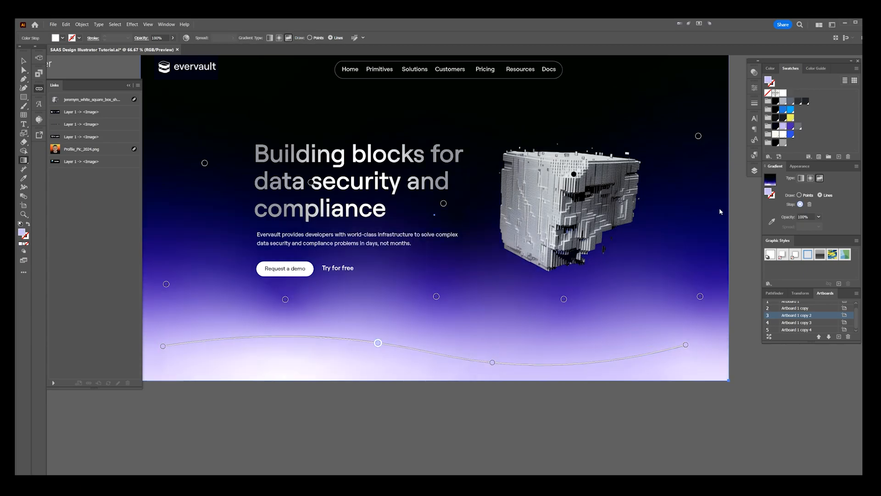
Step: Connect the five purple stops above the lower line into one continuous gradient line across the background
left_click(700, 297)
left_click(564, 299)
left_click(436, 297)
left_click(285, 298)
left_click(166, 284)
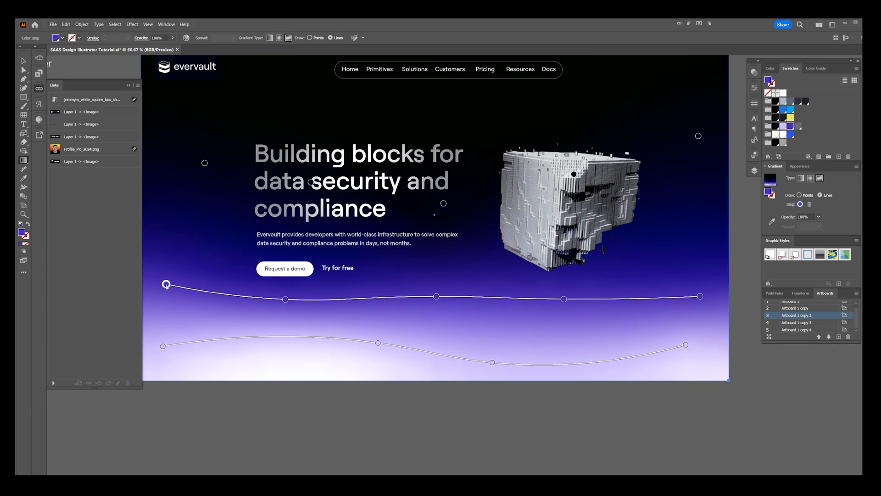
Step: Reshape the upper gradient line into a gentle valley by raising its end stops and shifting its inner stops
scroll(225, 303, "up", 3)
scroll(225, 305, "down", 4)
left_click(581, 298)
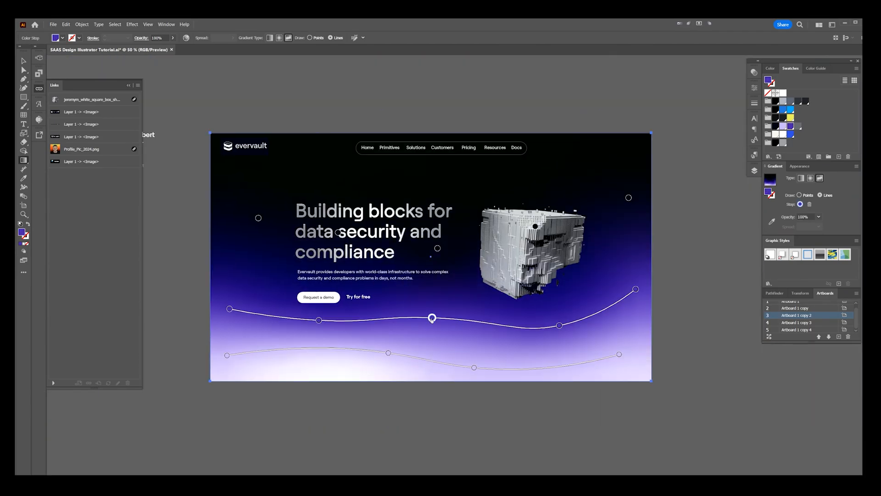
left_click_drag(432, 317, 446, 324)
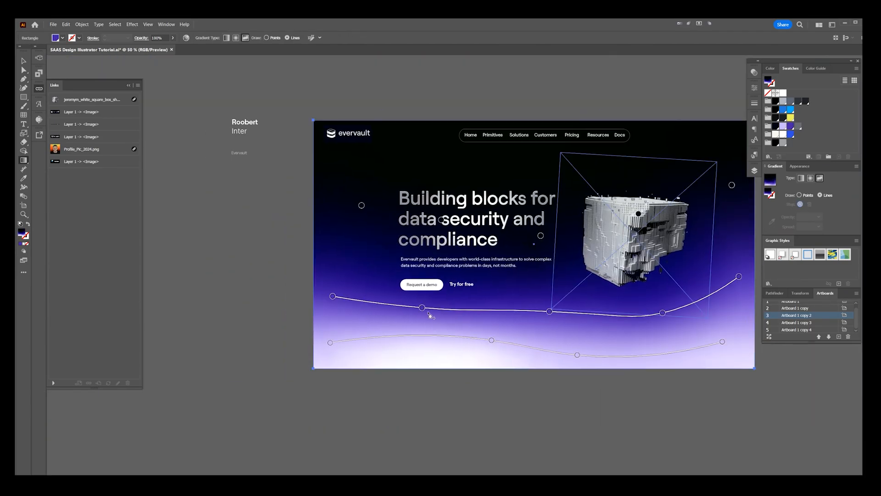
left_click_drag(333, 296, 332, 267)
left_click_drag(422, 308, 408, 312)
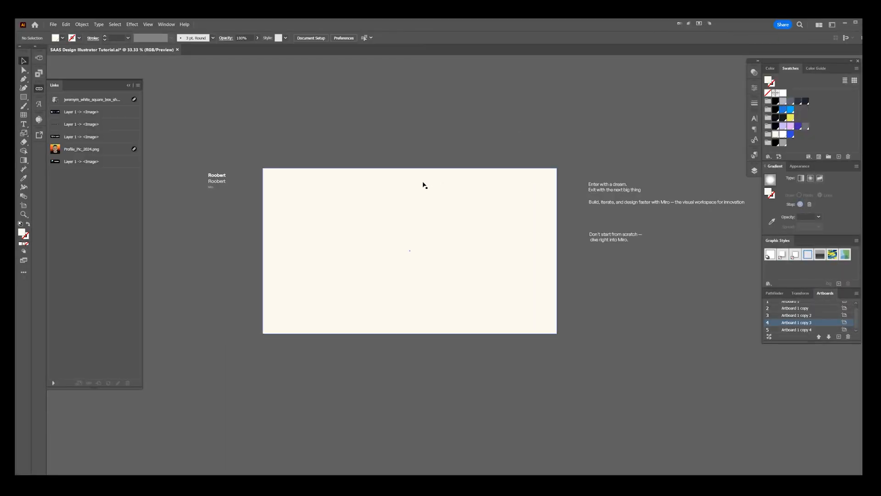
Step: Lock the cream background of the Miro artboard and collapse the list of linked images
scroll(423, 182, "up", 1)
left_click(423, 182)
key("ctrl+2")
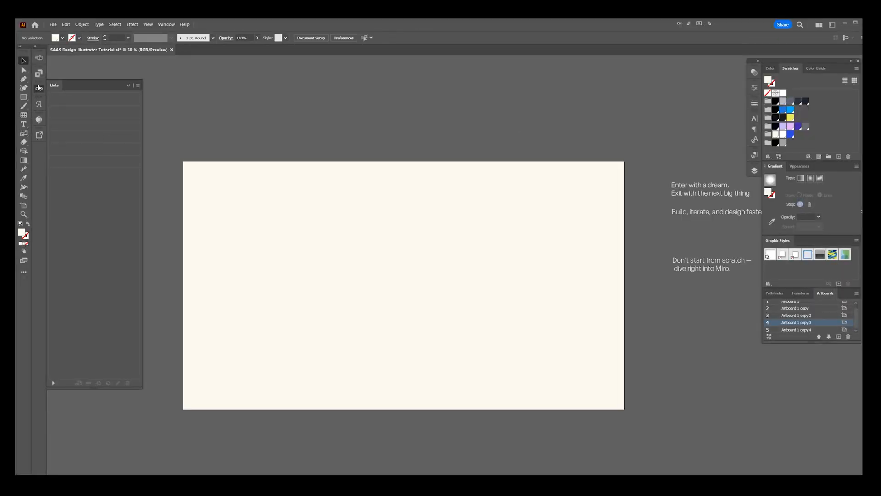
left_click(128, 86)
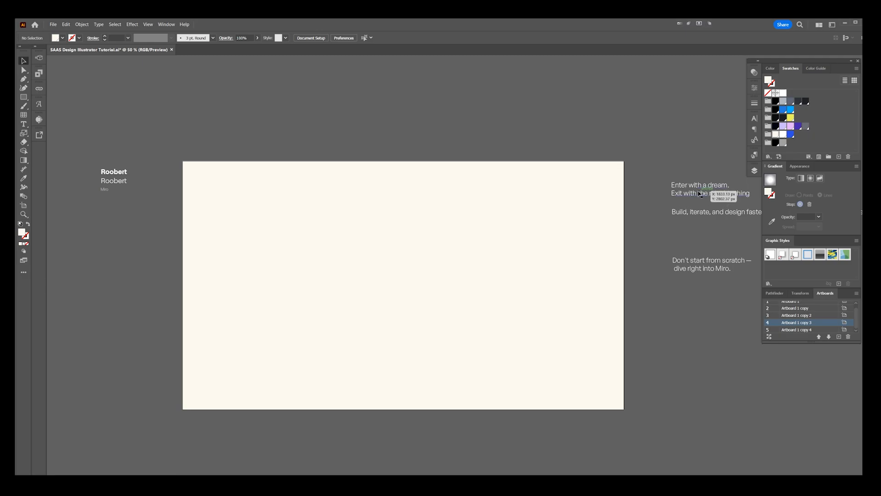
Step: Place a copy of the "Enter with a dream" headline on the cream artboard as centre-aligned near-black text at about 80.8 pt
left_click_drag(697, 193, 402, 239)
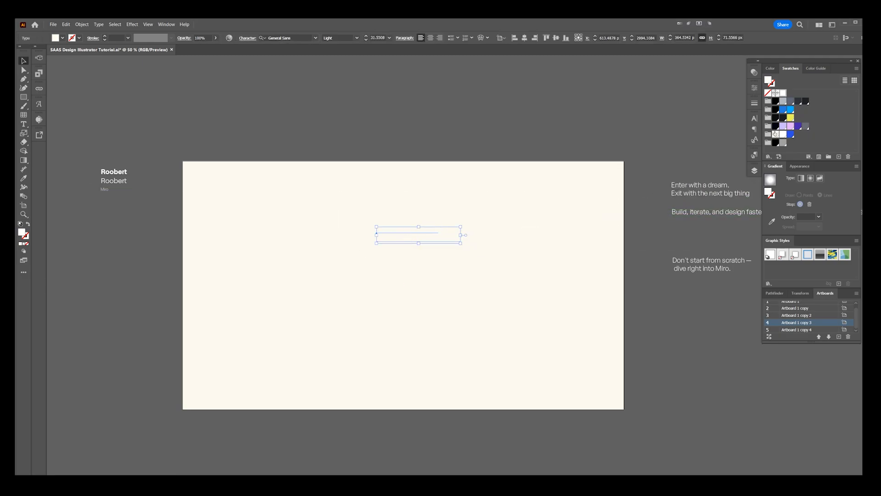
left_click_drag(461, 229, 497, 220)
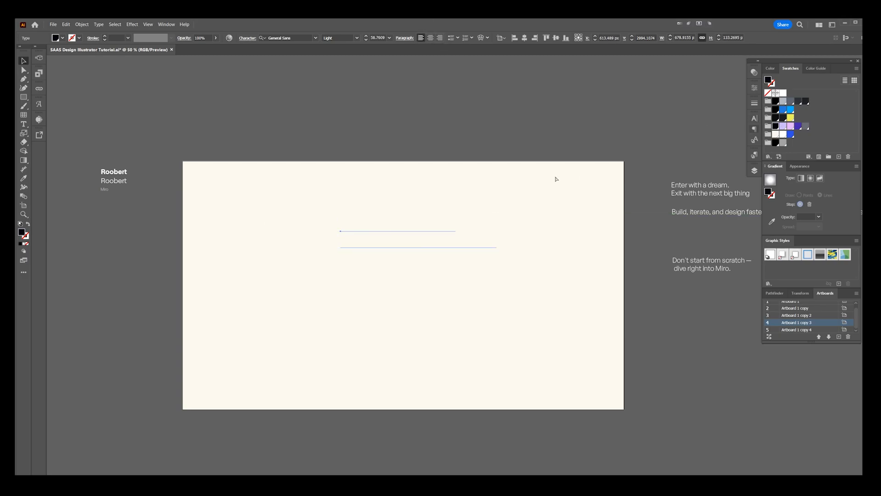
key("ctrl+shift+c")
left_click_drag(380, 240, 442, 254)
left_click_drag(479, 233, 508, 226)
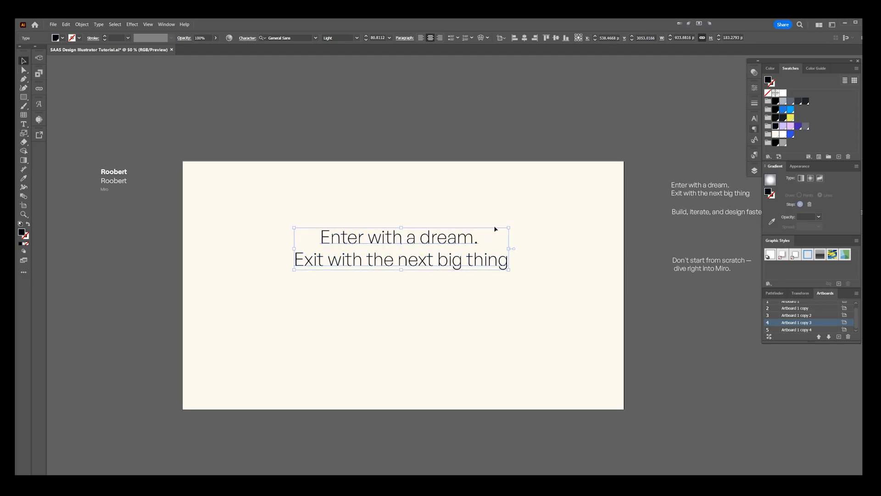
Step: Set the headline in General Sans Regular at about 86.8 pt and end its second line with a full stop
left_click_drag(395, 241, 393, 184)
left_click(357, 38)
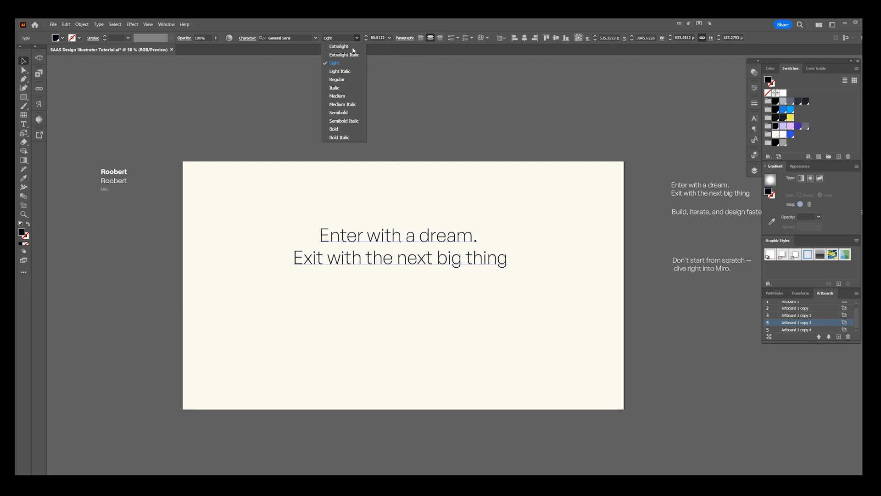
left_click(336, 79)
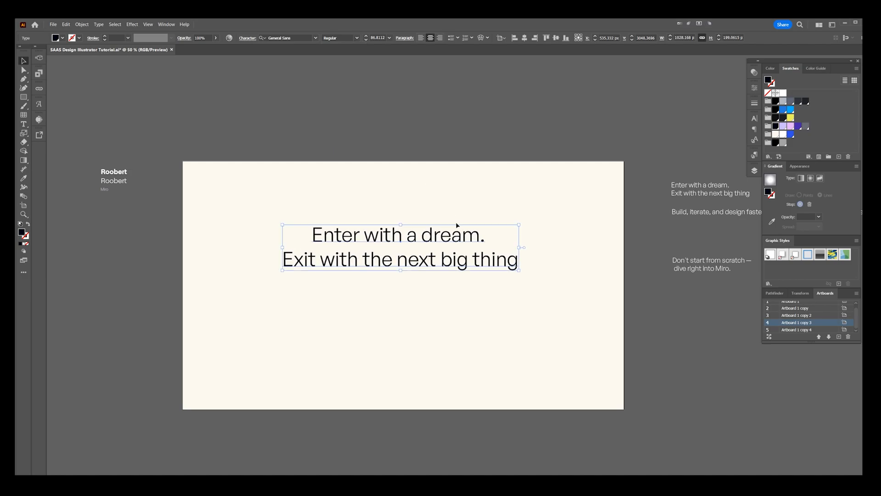
scroll(472, 223, "up", 1)
left_click(523, 283)
type(".")
key("Escape")
Step: Place a copy of the "Build, iterate, and design faster" line below the headline, match the headline's style and reduce it to about 16.8 pt
scroll(536, 282, "down", 1)
scroll(535, 282, "down", 1)
left_click_drag(687, 210, 295, 287)
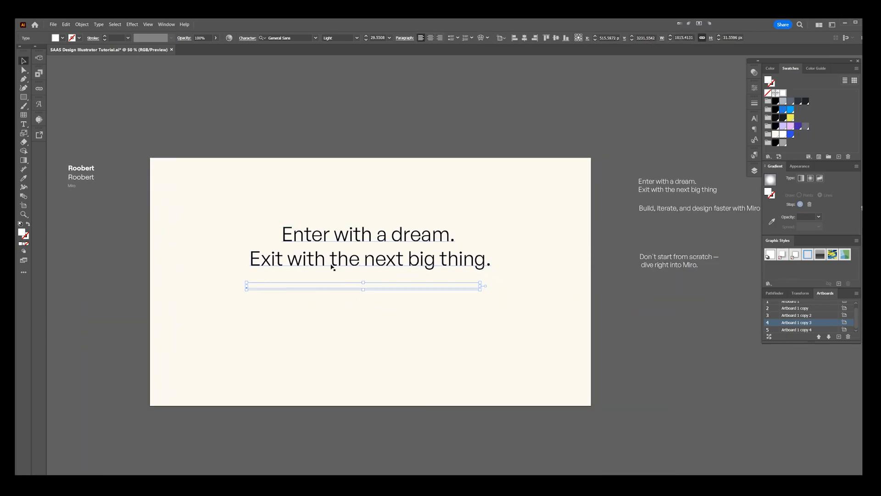
key("i")
left_click(335, 257)
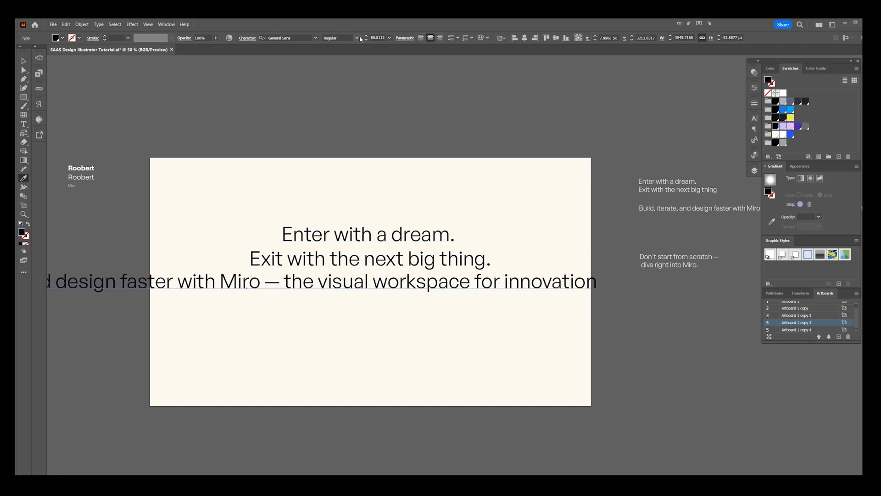
key("ctrl+alt+shift+comma")
key("ctrl+alt+shift+comma")
key("ctrl+alt+shift+comma")
key("ctrl+alt+shift+comma")
key("ctrl+alt+shift+comma")
key("ctrl+alt+shift+comma")
key("ctrl+alt+shift+comma")
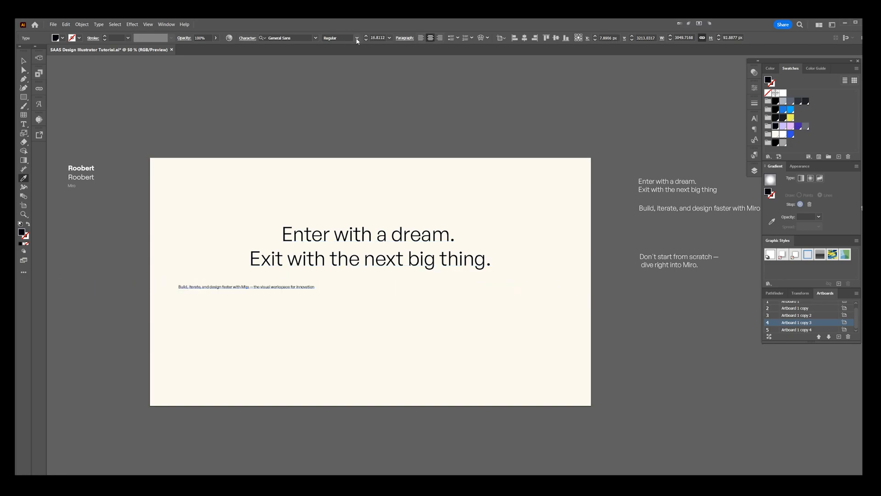
Step: Enlarge the subheading to about 25.8 pt and centre it beneath the headline
left_click_drag(298, 288, 466, 326)
key("ctrl+equal")
left_click_drag(435, 282, 505, 296)
left_click_drag(405, 286, 414, 284)
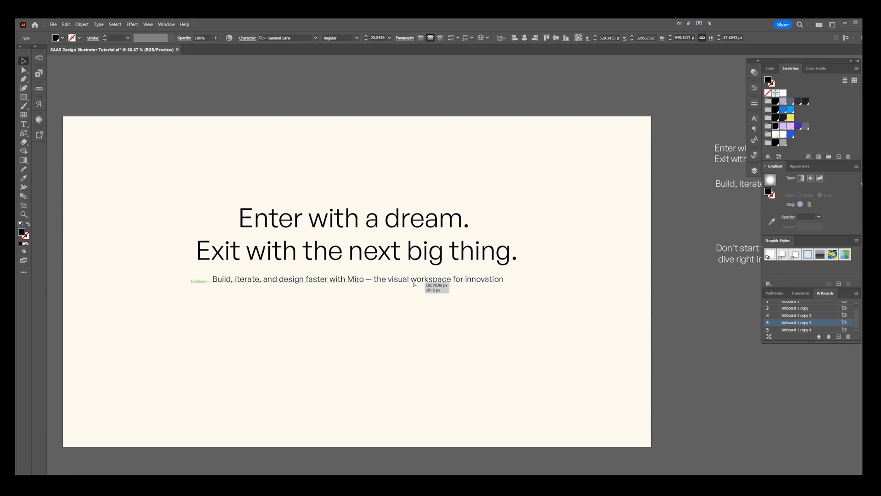
Step: Draw a rectangle of about 538 by 73.6 px below the subheading and round its corners to 12 px
left_click(406, 328)
left_click_drag(403, 330, 408, 314)
mouse_move(282, 288)
left_mouse_down()
mouse_move(454, 310)
mouse_move(445, 310)
left_mouse_up()
key("ctrl+equal")
key("ctrl+equal")
mouse_move(525, 260)
left_mouse_down()
mouse_move(535, 265)
mouse_move(529, 272)
left_mouse_up()
left_click_drag(529, 271, 570, 264)
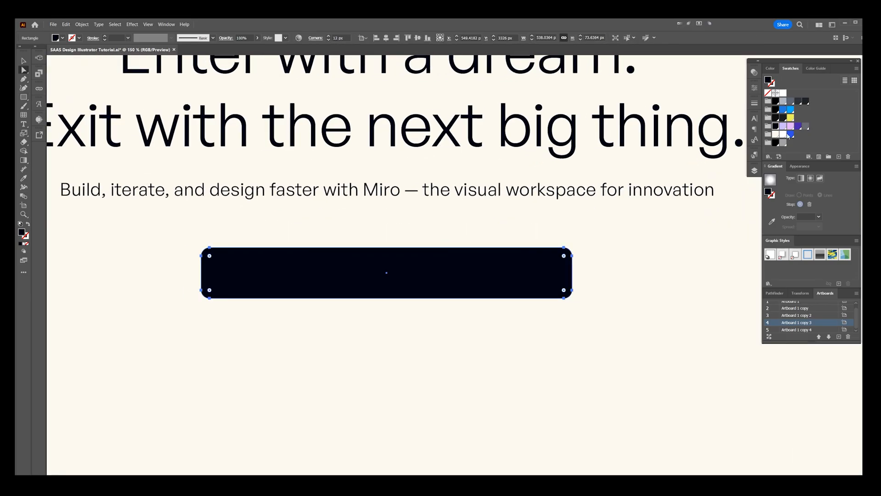
Step: Fill the rounded rectangle with white and give it a 0.5 pt outline in the grey swatch
left_click(783, 93)
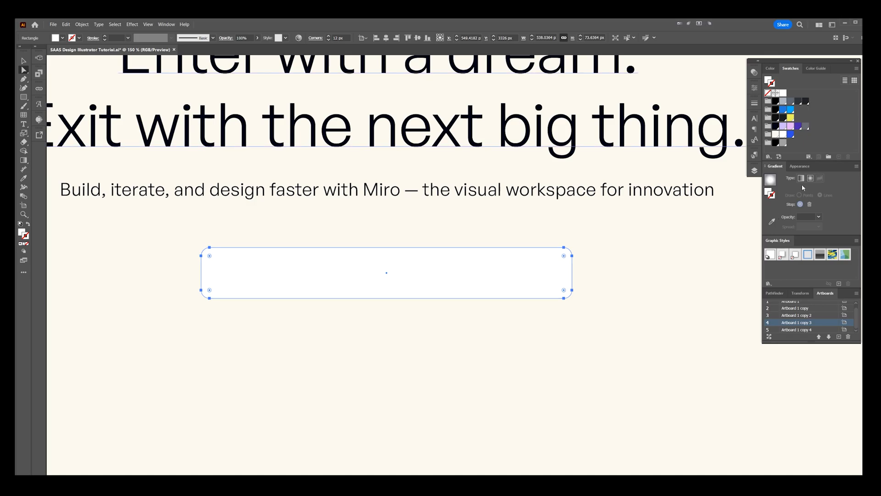
key("x")
left_click(805, 126)
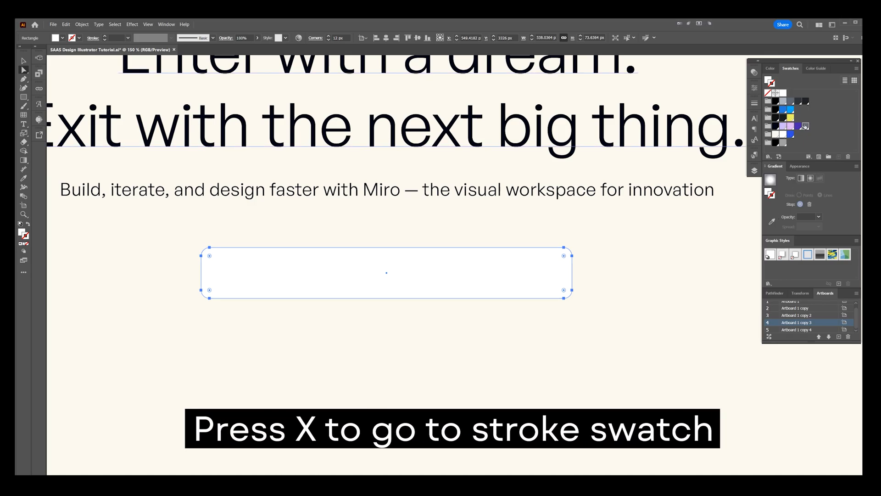
key("ctrl+equal")
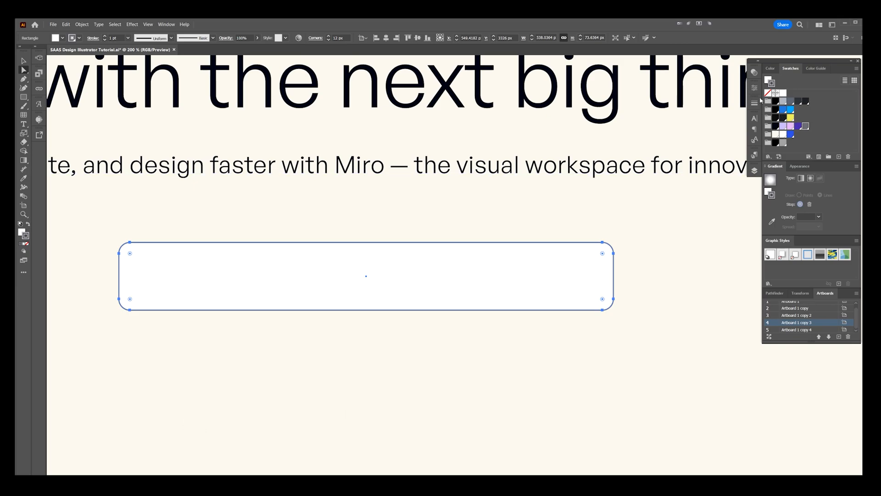
left_click(754, 103)
left_click(713, 111)
left_click(724, 127)
key("v")
left_click(635, 251)
Step: Duplicate the white field directly below itself and give the copy a blue fill without a stroke
scroll(633, 238, "down", 3)
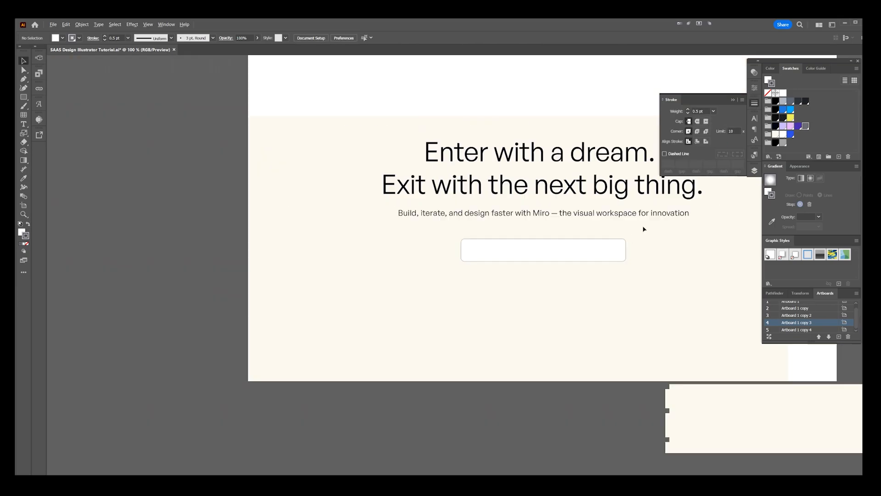
scroll(643, 228, "up", 2)
left_click_drag(561, 244, 545, 232)
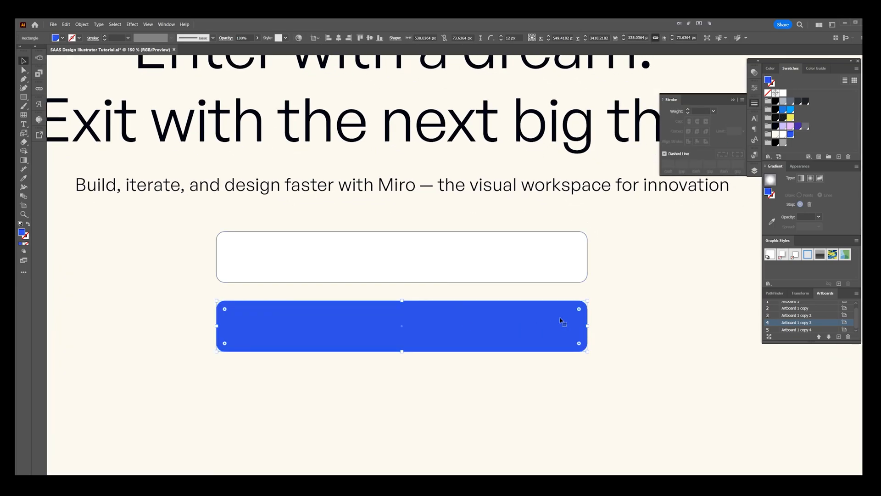
Step: Add the placeholder text "Enter your work email" in grey inside the left part of the white field
key("t")
left_click(396, 393)
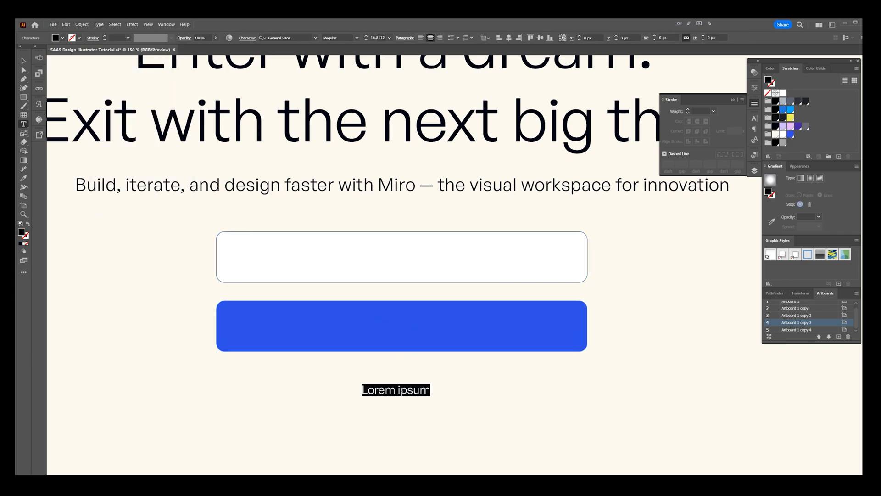
type("Enter your work s")
key("BackSpace")
type("email")
key("Escape")
left_click_drag(428, 386, 329, 255)
left_click(805, 126)
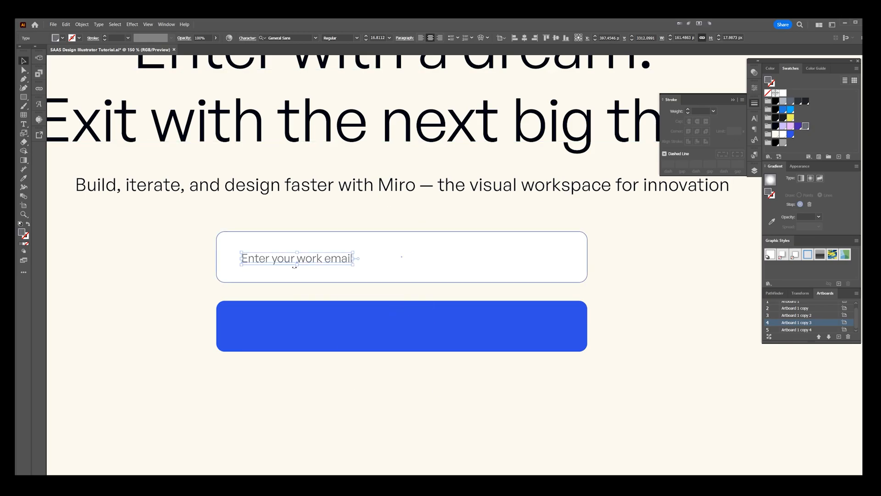
Step: Enlarge the placeholder text to about 20.8 pt, copy it onto the blue button and colour the copy white
scroll(346, 260, "up", 1)
left_click_drag(355, 258, 391, 257)
left_click_drag(373, 259, 460, 354)
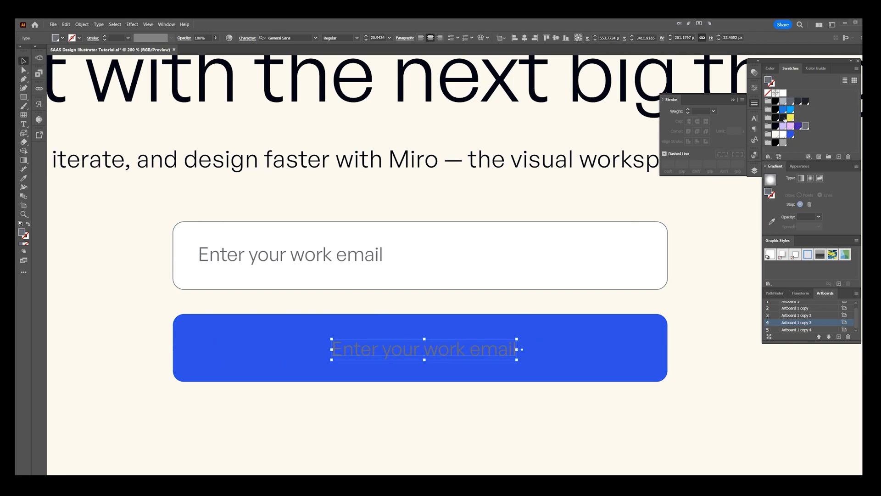
left_click(783, 135)
Step: Align the white label to the blue button's centre both vertically and horizontally
left_click(435, 325, "shift")
left_click(269, 40)
key("ctrl+z")
left_click(430, 325)
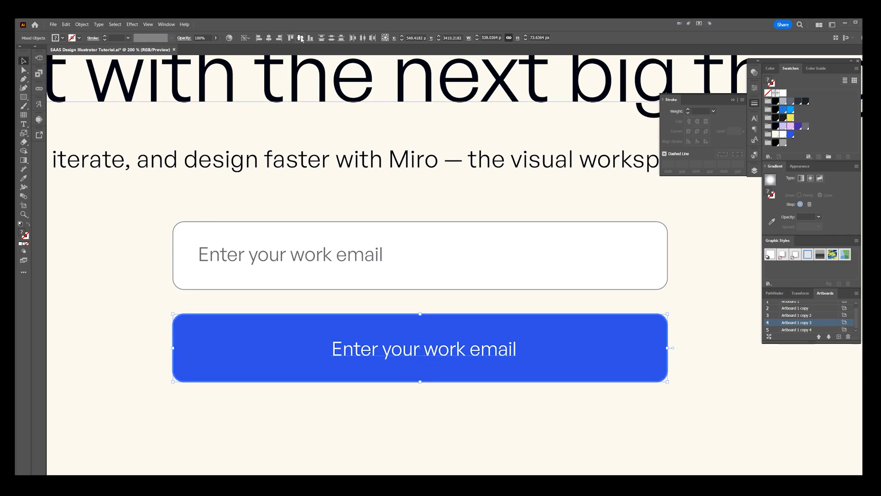
left_click(300, 40)
left_click(269, 40)
left_click(509, 398)
scroll(504, 367, "down", 2)
left_click_drag(606, 357, 577, 310)
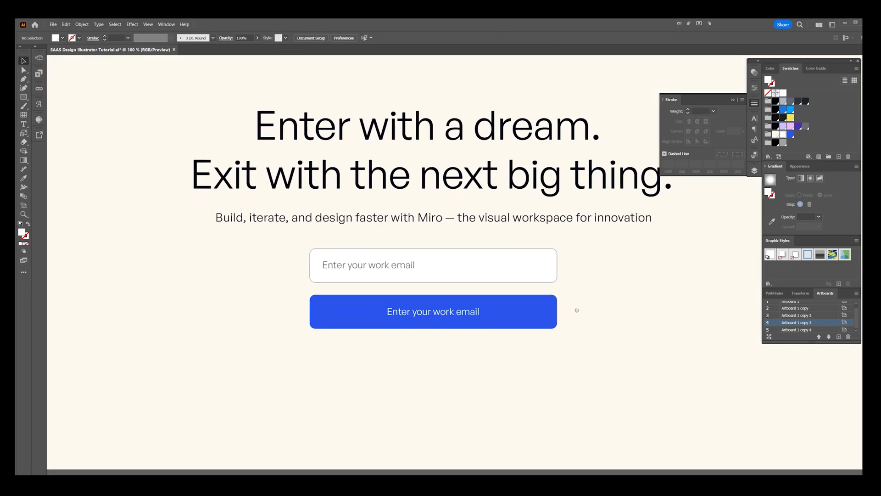
scroll(358, 272, "up", 3)
scroll(344, 258, "down", 4)
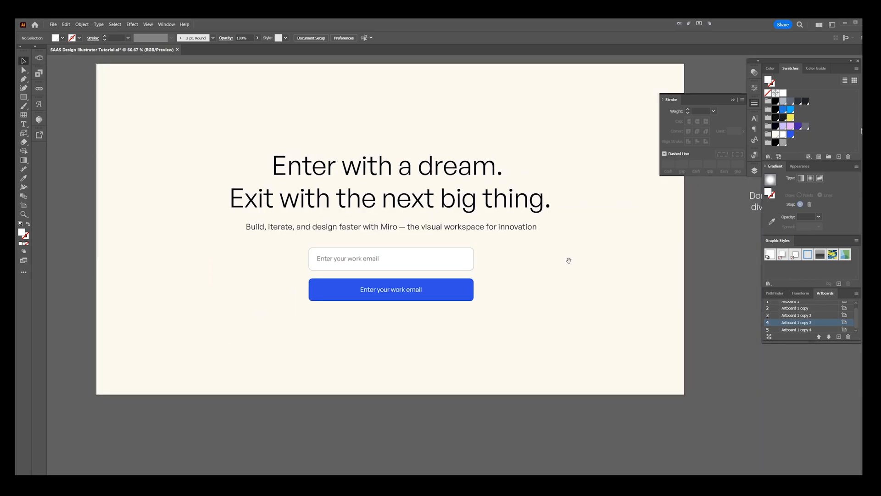
Step: Change the blue button's label to "Sign up for Free" and give it a heavier font weight
left_click_drag(568, 260, 570, 282)
double_click(406, 313)
key("ctrl+a")
type("Siu")
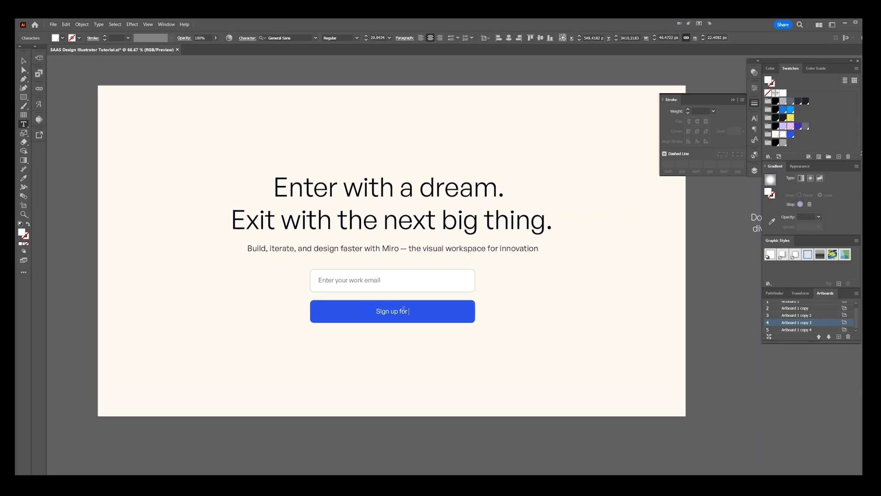
key("Escape")
scroll(404, 311, "up", 2)
scroll(346, 39, "down", 2)
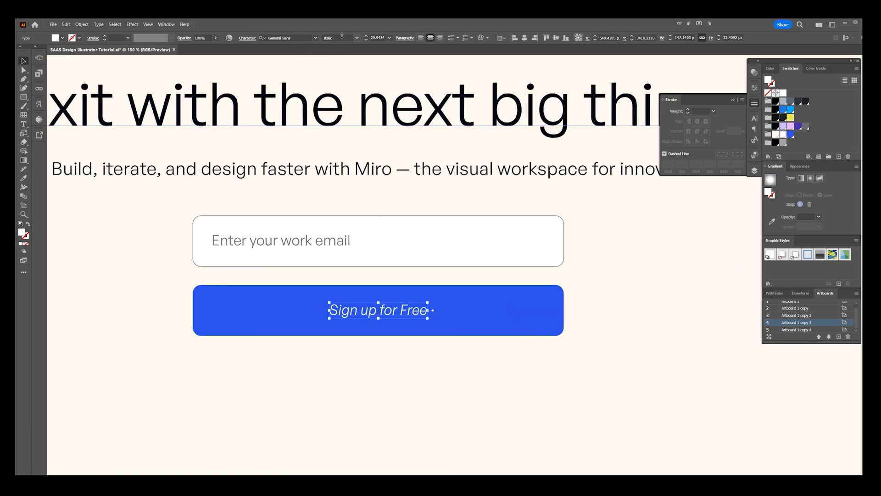
left_click(515, 387)
scroll(516, 387, "down", 2)
left_click_drag(553, 376, 532, 337)
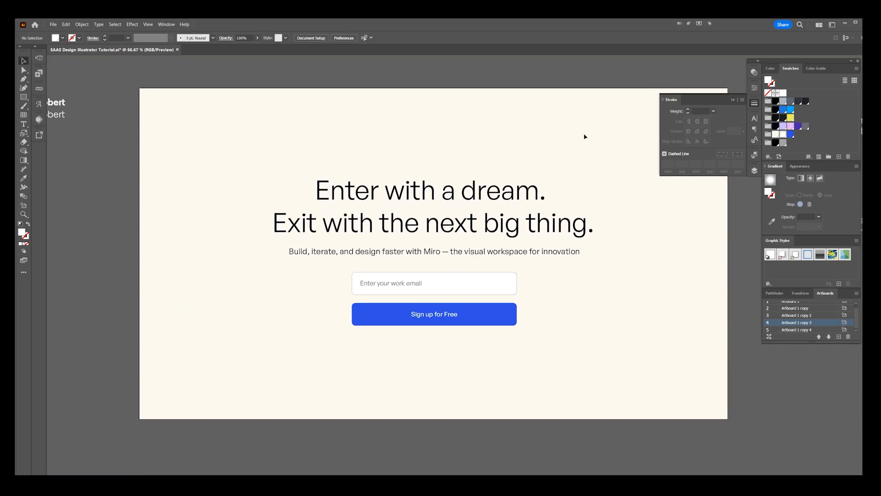
Step: Nudge the headline, subheading, email field and blue button upward together on the artboard
left_click_drag(583, 141, 390, 328)
key("shift+Up")
key("shift+Up")
left_click(506, 136)
left_click_drag(544, 156, 500, 131)
Step: Copy the subheading to just below the blue button and shrink the copy to about 14.6 pt
left_click_drag(435, 246, 438, 331)
scroll(439, 330, "up", 1)
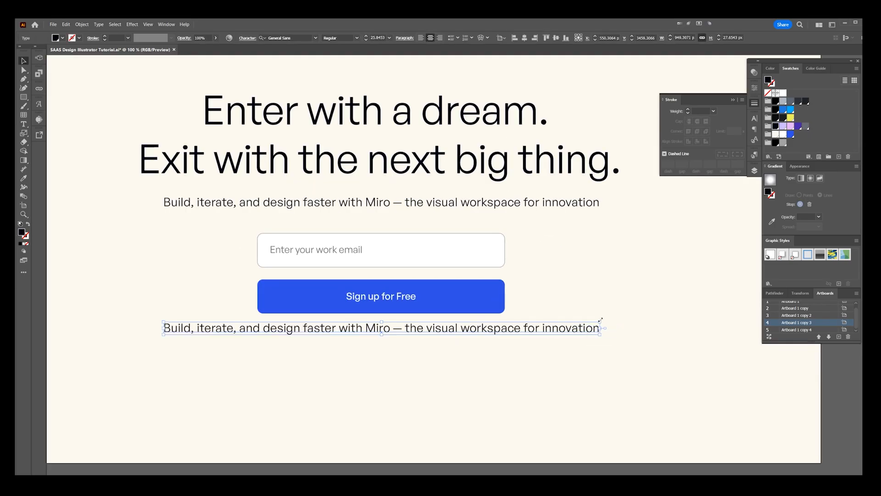
left_click_drag(600, 320, 541, 323)
Step: Replace the small copy's text with "Keep work and life seperate by using your work email" and colour it grey
scroll(413, 335, "up", 1)
key("t")
left_click(374, 318)
triple_click(375, 325)
type("Keep w")
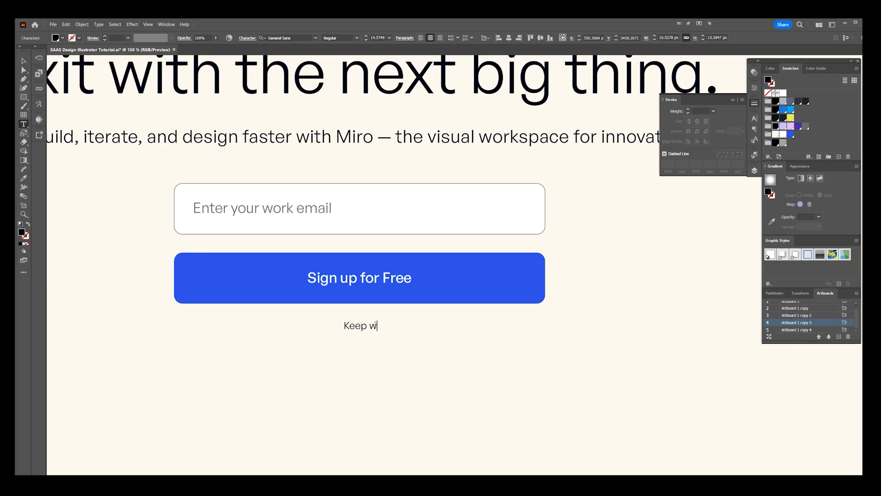
type("ork and life seperate by using your work email")
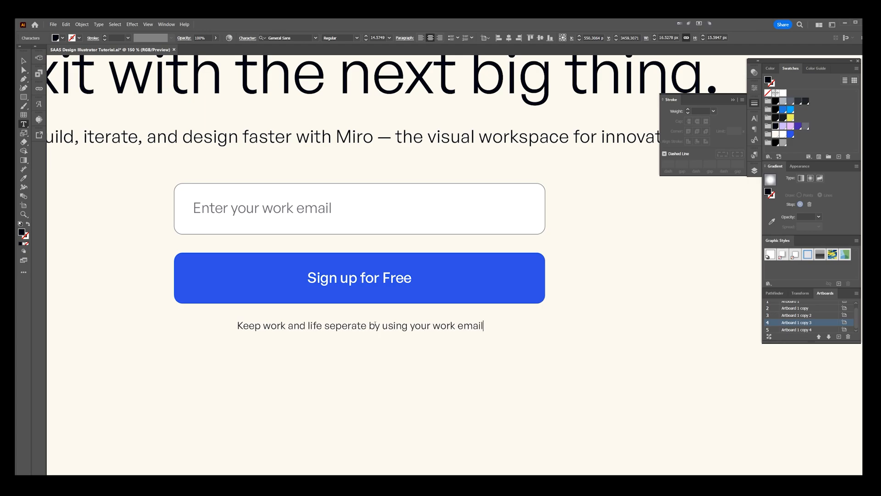
key("Escape")
left_click(804, 127)
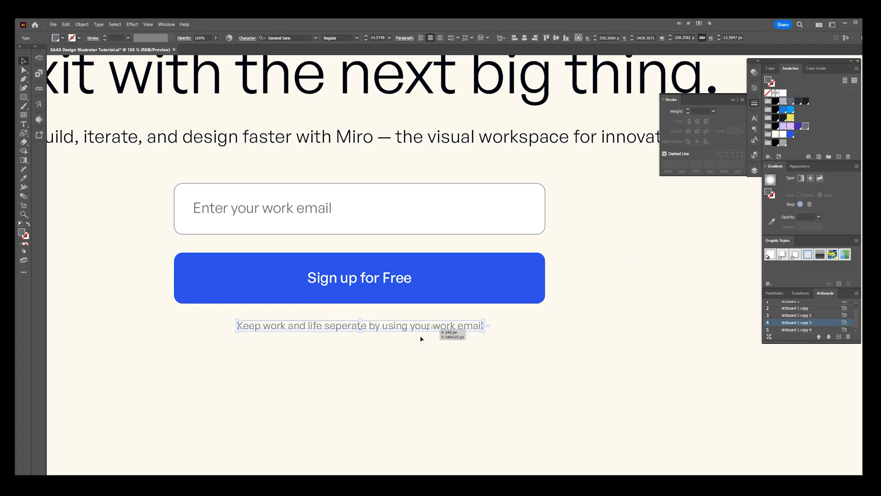
left_click(423, 344)
Step: Move the small grey note slightly closer to the blue button and set its font weight to Light
scroll(368, 364, "up", 1)
left_click_drag(414, 316, 413, 313)
left_click(357, 38)
left_click(345, 63)
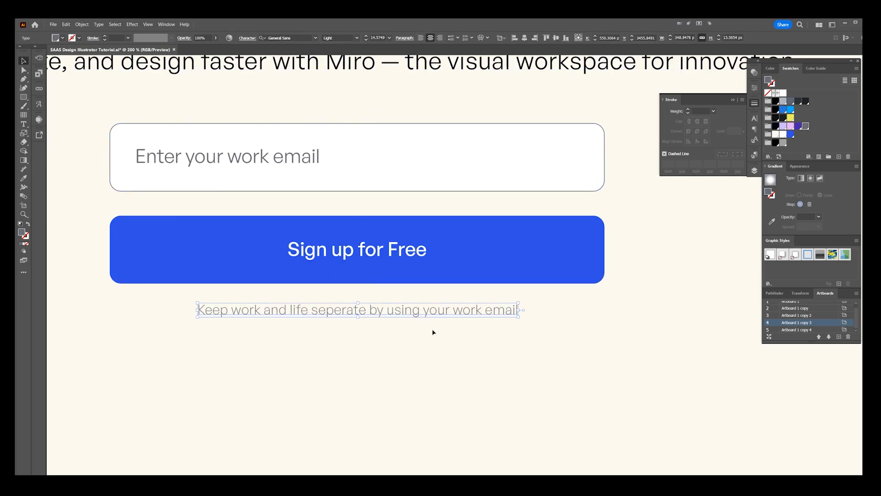
left_click(434, 333)
scroll(449, 388, "down", 3)
scroll(437, 365, "up", 2)
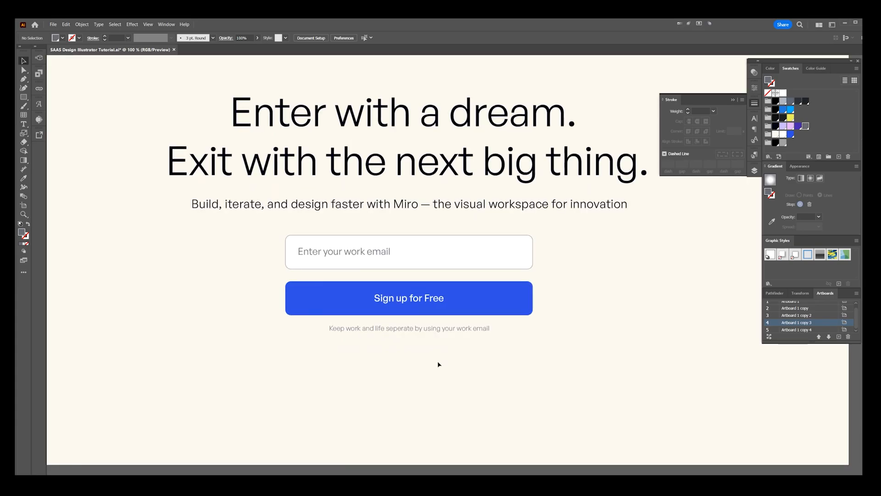
scroll(459, 332, "up", 2)
scroll(458, 333, "down", 5)
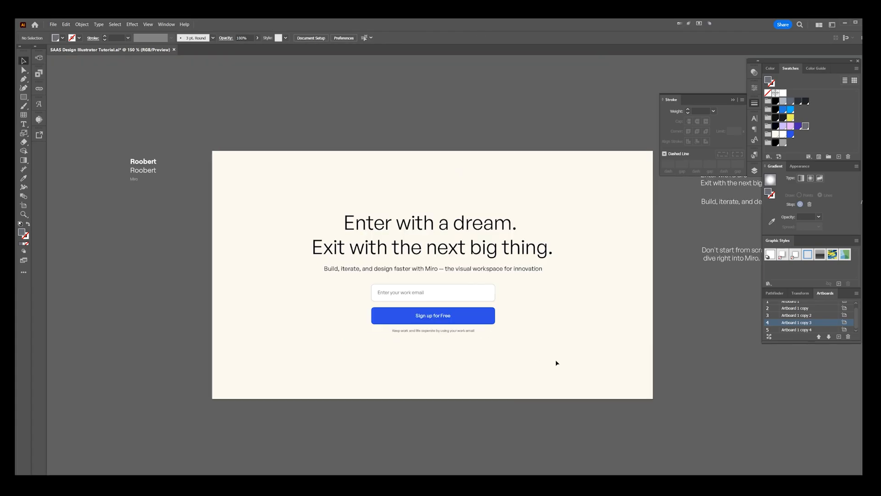
Step: Copy the "Don't start from scratch — dive right into Miro." text beneath the grey note and colour it near-black
left_click_drag(554, 363, 515, 337)
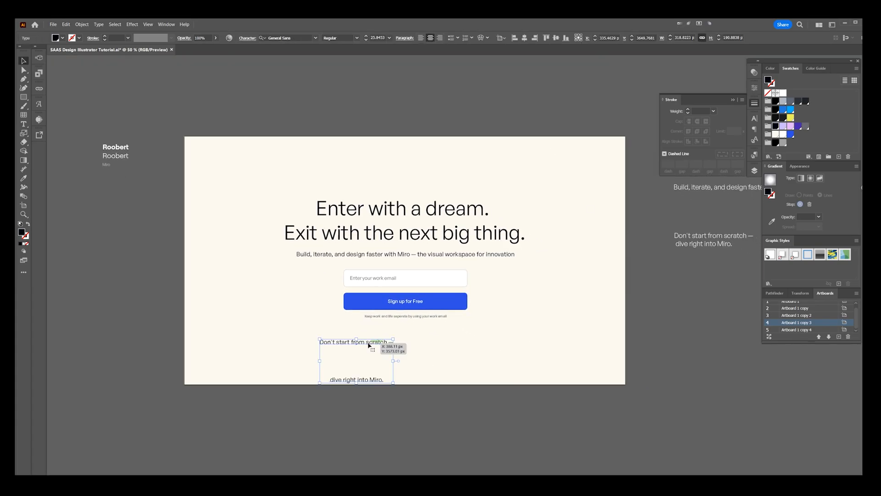
key("i")
left_click(713, 236)
key("v")
left_click(775, 128)
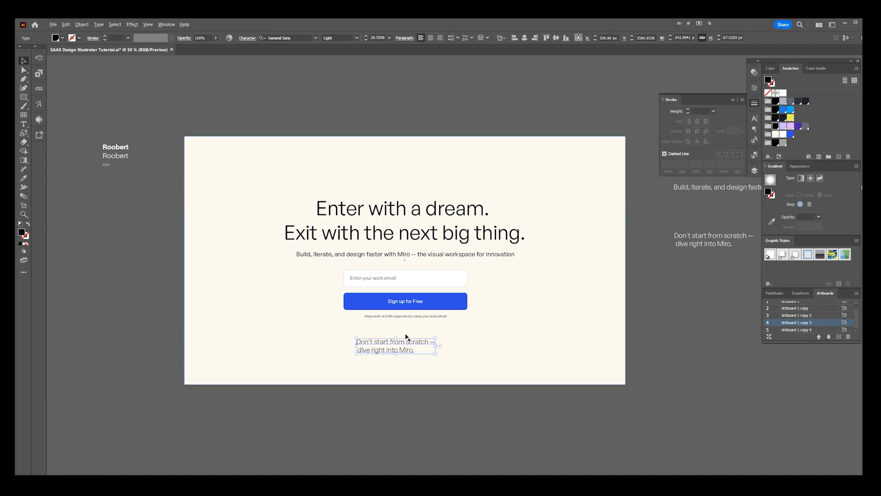
Step: Centre-align the lines of the "Don't start from scratch" text, change its font weight and centre it below the note
key("ctrl+plus")
key("ctrl+plus")
key("ctrl+shift+c")
left_click(356, 37)
left_click(342, 83)
left_click_drag(350, 340, 431, 332)
Step: Undo the accidental move and lock the cream background rectangle
scroll(430, 331, "down", 1)
left_click_drag(443, 380, 420, 160)
key("ctrl+z")
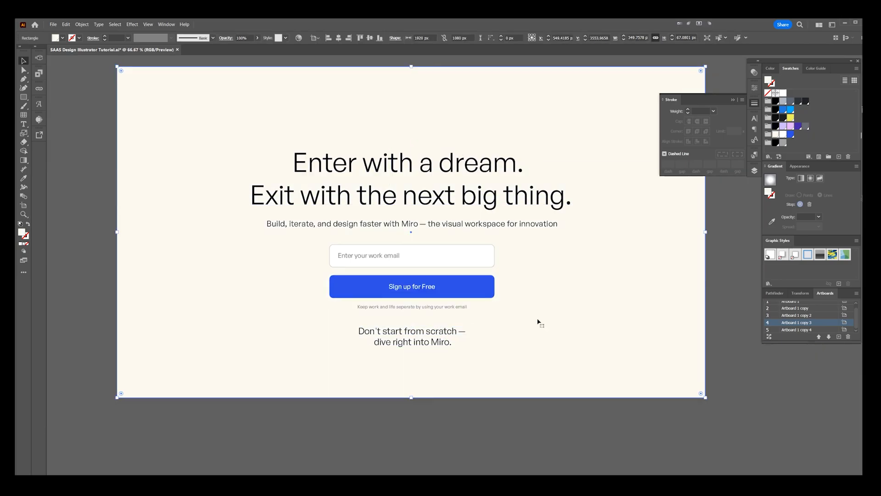
key("ctrl+2")
Step: Move the headline, subheading, form elements and closing text higher on the cream background
left_click_drag(516, 398, 415, 189)
left_click_drag(411, 187, 410, 162)
left_click_drag(469, 76, 335, 358)
left_click(513, 120)
left_click_drag(405, 185, 369, 342)
key("ctrl+z")
left_click(470, 107)
left_click_drag(470, 107, 442, 132)
right_click(411, 149)
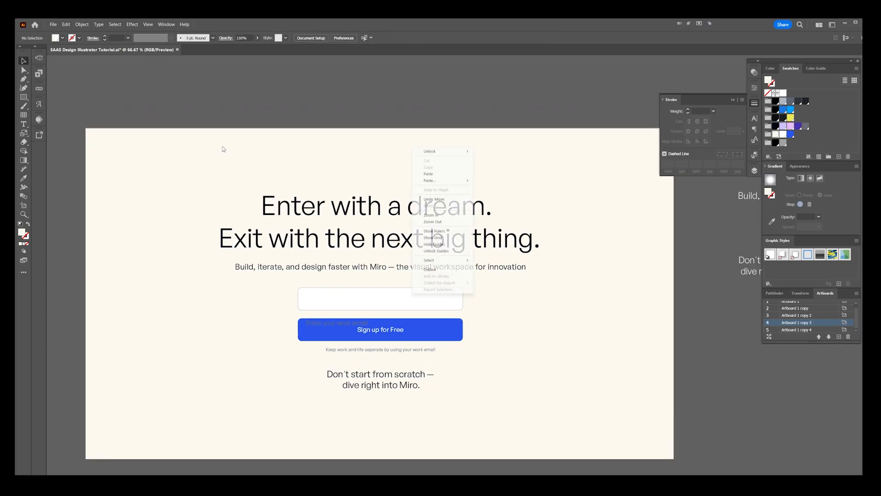
left_click(103, 113)
Step: Draw a white navigation bar across the artboard's top edge, 1920 px wide and about 100 px tall
key("m")
left_click_drag(85, 128, 674, 181)
left_click_drag(383, 183, 384, 158)
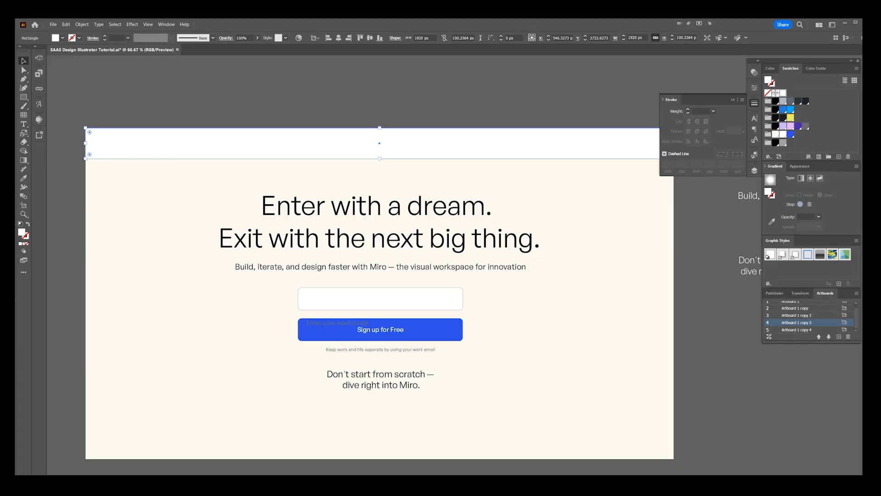
left_click(120, 88)
Step: Paste the Miro logo and place it near the left end of the white navigation bar
key("ctrl+v")
left_click_drag(453, 268, 185, 147)
scroll(136, 143, "up", 2)
scroll(155, 146, "down", 1)
left_click(229, 87)
left_click_drag(363, 248, 348, 254)
Step: Copy the subheading into the navigation bar, change its text to "What is Miro" and place it beside the logo
key("t")
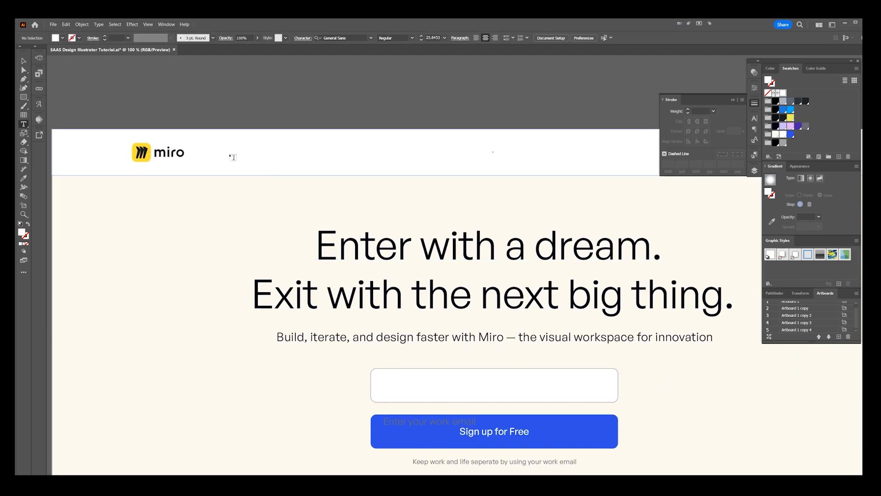
left_click(308, 338)
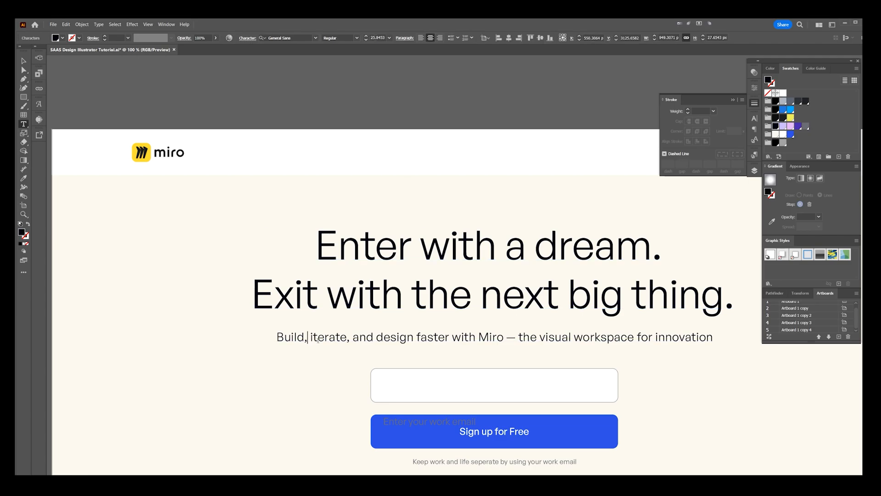
key("Escape")
left_click_drag(316, 340, 241, 156)
double_click(241, 156)
key("ctrl+a")
type("what is Miro")
key("Escape")
left_click_drag(430, 154, 270, 152)
Step: Draw a short 1 pt horizontal line after "What is Miro" with an open end arrowhead and rounded caps and corners
scroll(281, 126, "up", 2)
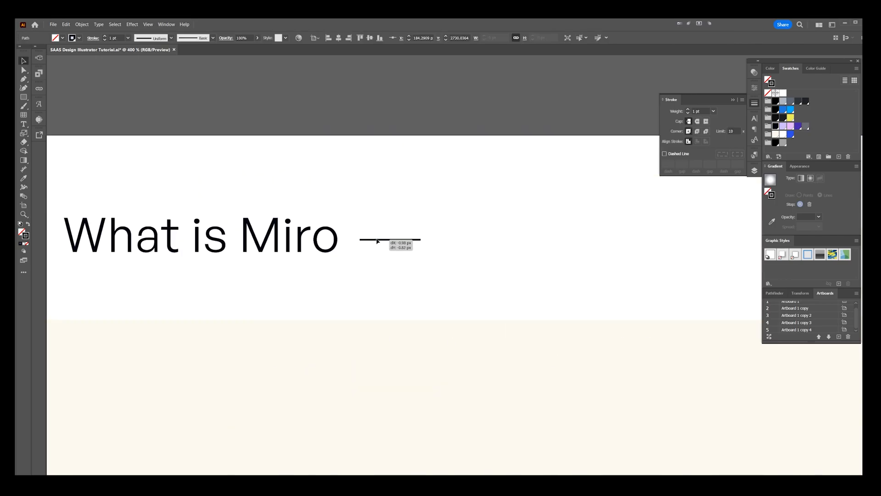
left_click(742, 99)
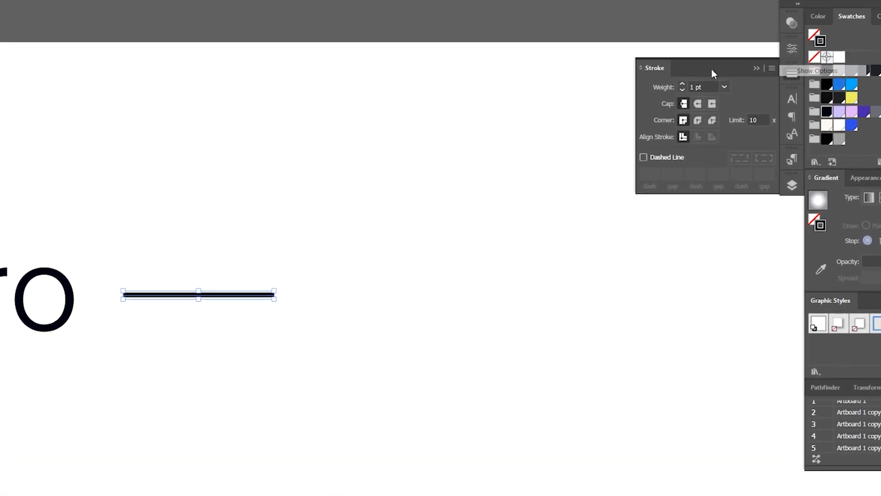
left_click(761, 70)
left_click(746, 207)
scroll(706, 274, "down", 3)
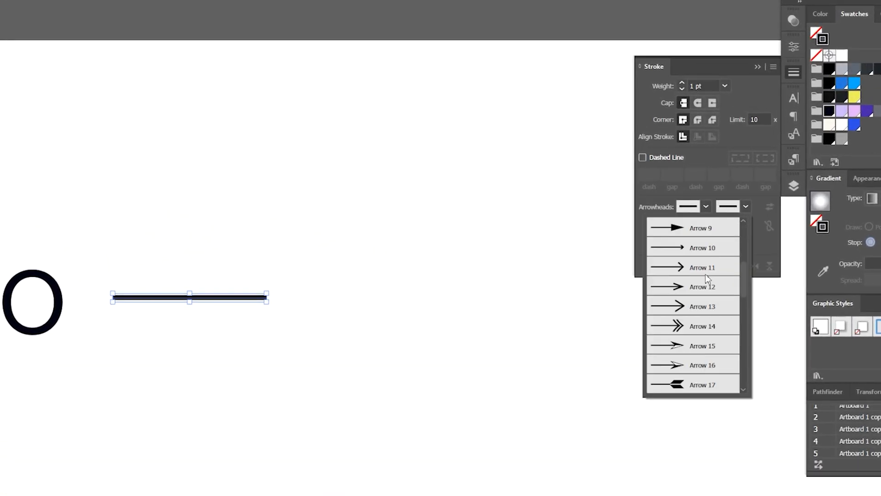
left_click(706, 274)
scroll(339, 301, "up", 2)
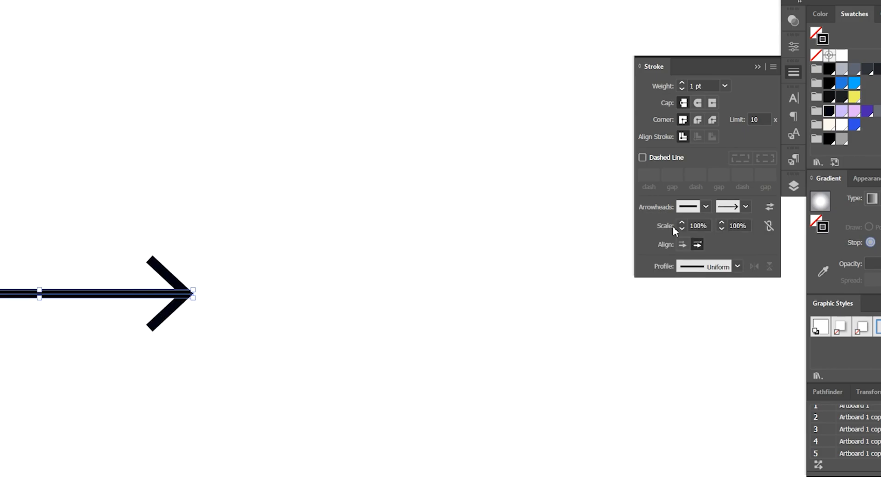
left_click(698, 120)
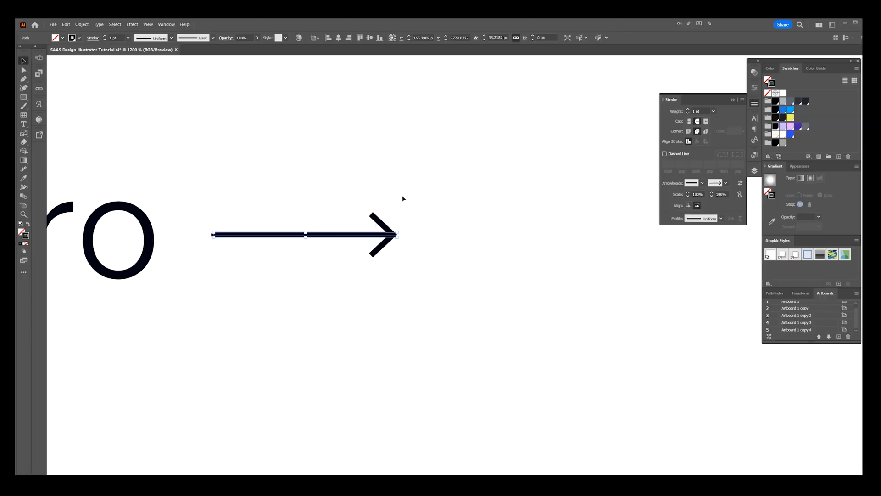
left_click_drag(402, 198, 441, 222)
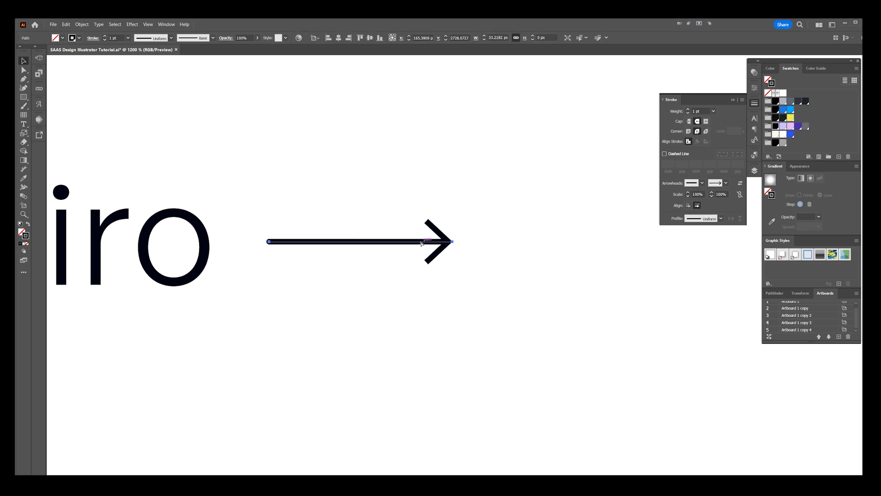
Step: Turn the arrow into a plain chevron by separating its head and deleting the shaft
left_click(421, 244)
left_click(267, 244)
key("Delete")
Step: Place the chevron close after the "What is Miro" label, level with the text
key("v")
left_click_drag(440, 240, 264, 240)
scroll(277, 230, "down", 3)
left_click_drag(296, 211, 463, 221)
left_click(462, 220)
scroll(462, 221, "up", 1)
scroll(462, 220, "up", 3)
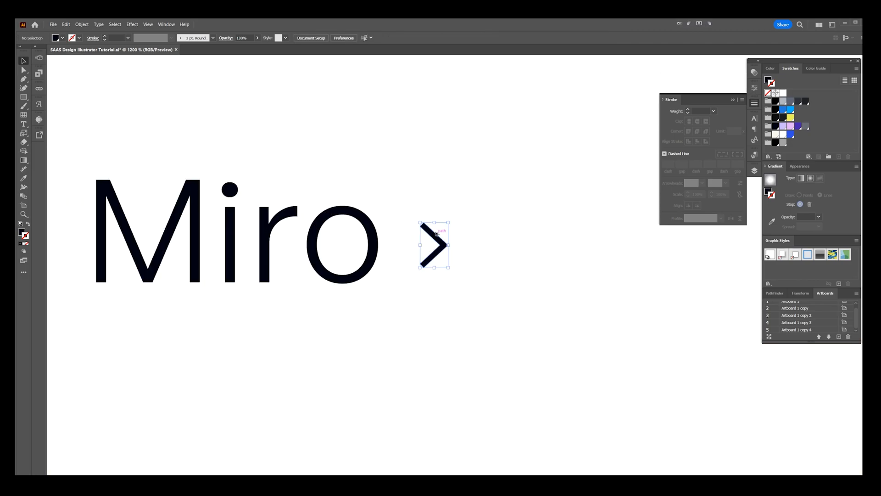
left_click(447, 218)
Step: Duplicate the link along the bar as "Solutions", "Resources", "Enterprise" and "Pricing", with downward chevrons on all except Pricing
scroll(447, 218, "down", 5)
left_click_drag(489, 185, 384, 232)
scroll(424, 232, "down", 1)
left_click_drag(436, 202, 294, 212)
left_click_drag(232, 237, 361, 237)
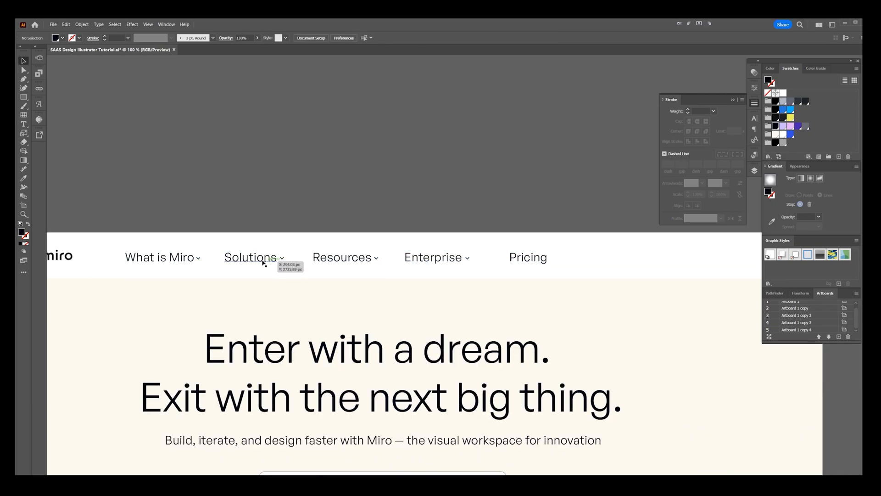
left_click_drag(263, 260, 255, 260)
left_click_drag(329, 260, 313, 260)
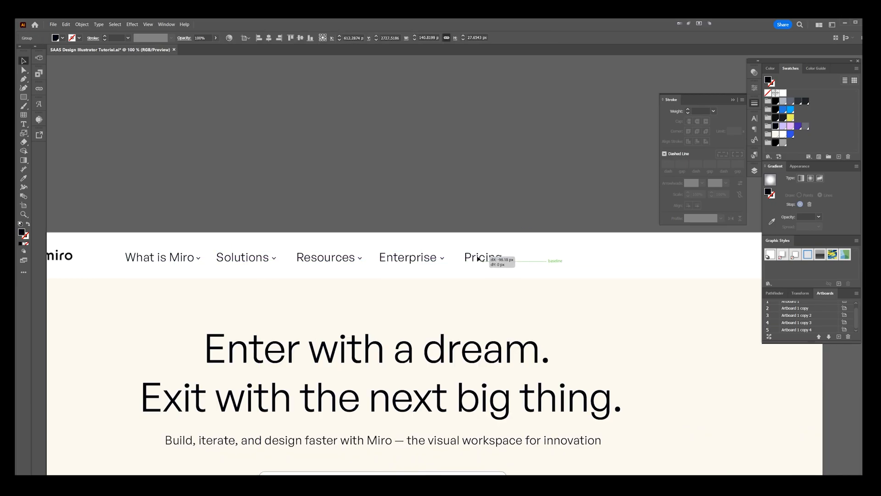
Step: Adjust the horizontal distribution of the navigation links from "What is Miro" to "Pricing"
left_click_drag(182, 256, 181, 257)
left_click(363, 39)
left_click(398, 150)
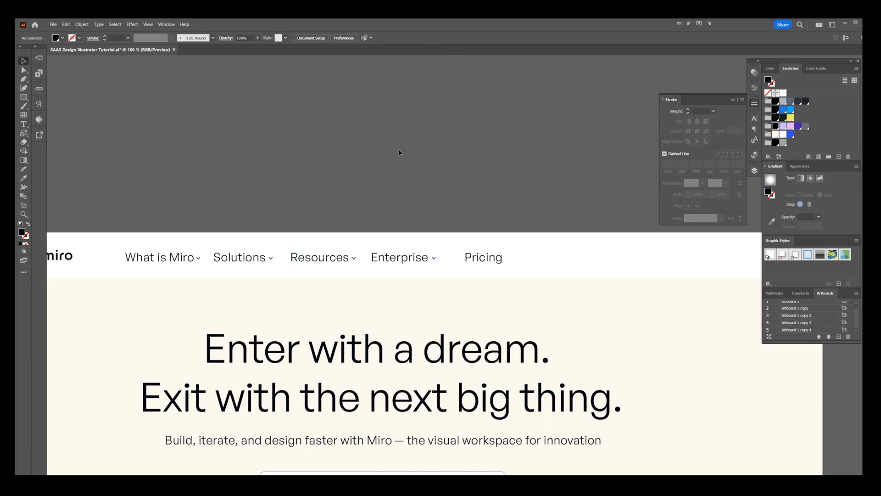
scroll(399, 152, "down", 2)
scroll(436, 193, "up", 3)
left_click(448, 237)
left_click(446, 196)
scroll(446, 192, "down", 3)
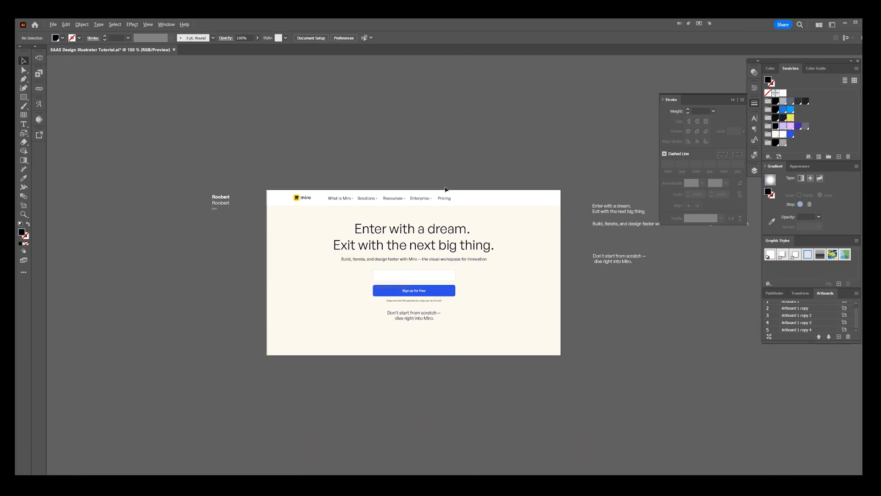
Step: Scale the navigation links down and tighten them into a row closer to the Miro logo
left_click(367, 199)
scroll(369, 202, "up", 2)
left_click_drag(532, 199, 485, 193)
scroll(241, 202, "up", 2)
left_click_drag(376, 183, 325, 183)
scroll(329, 182, "down", 2)
left_click_drag(585, 184, 498, 191)
left_click_drag(424, 192, 395, 188)
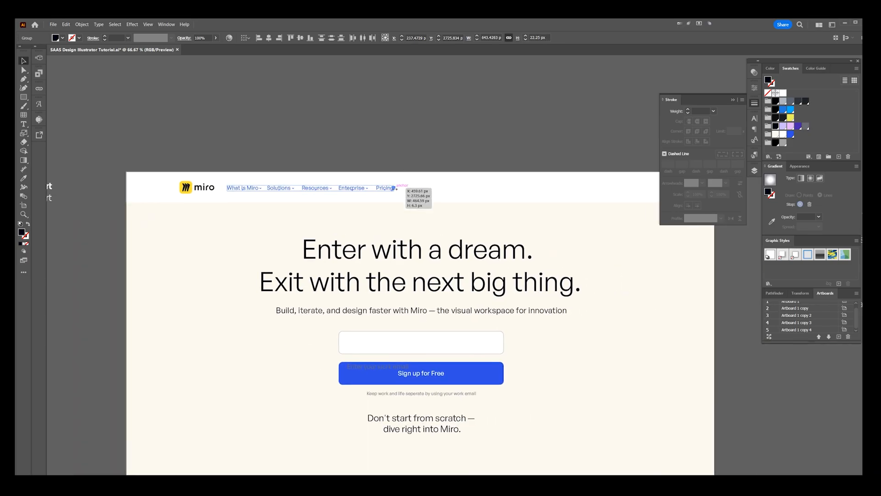
left_click(457, 152)
Step: Restore the placeholder inside the email field and copy the field and button with their labels toward the hero's upper right
left_click_drag(520, 157, 354, 168)
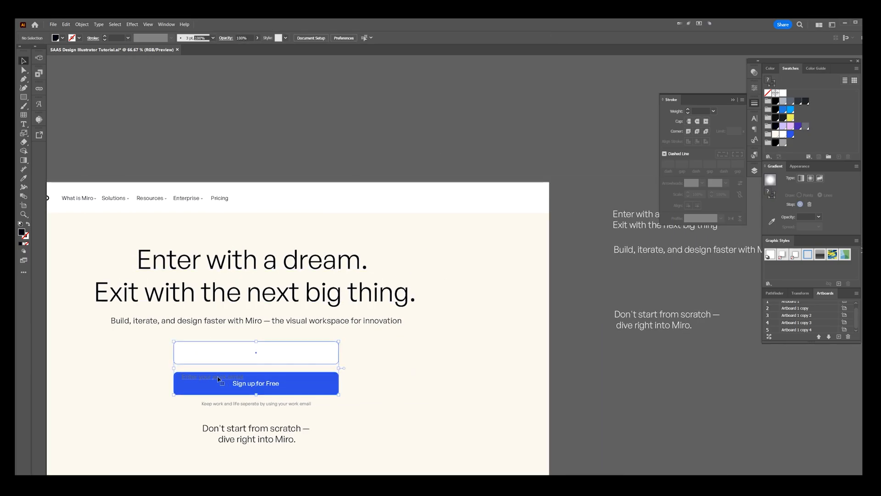
left_click_drag(210, 379, 472, 235)
left_click(208, 357, "shift")
key("ctrl+g")
left_click(282, 391)
left_click(314, 364, "shift")
scroll(487, 229, "up", 1)
Step: Change the copied field's placeholder to "Login" in a near-black colour
left_click(514, 222)
key("t")
triple_click(418, 251)
key("Escape")
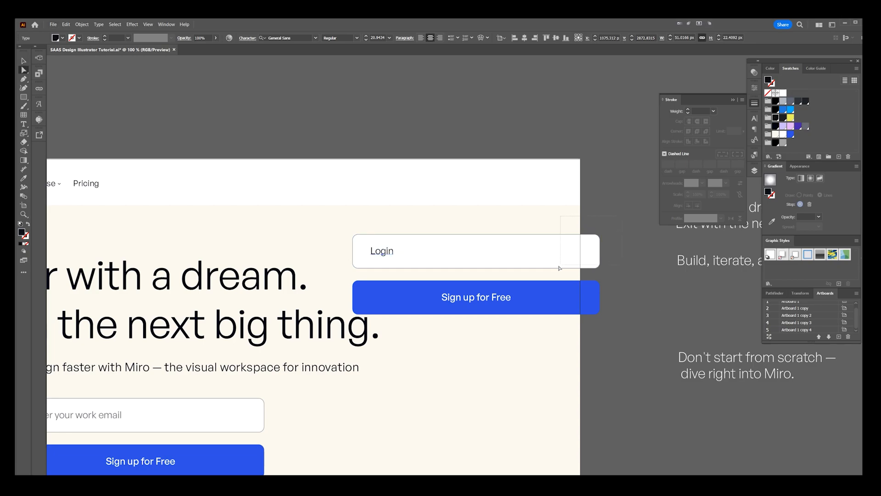
Step: Narrow the copied white field to a small button that fits evenly around "Login"
left_click(598, 260)
left_click_drag(586, 252, 365, 242)
scroll(396, 266, "up", 2)
left_click(462, 255)
scroll(367, 244, "down", 3)
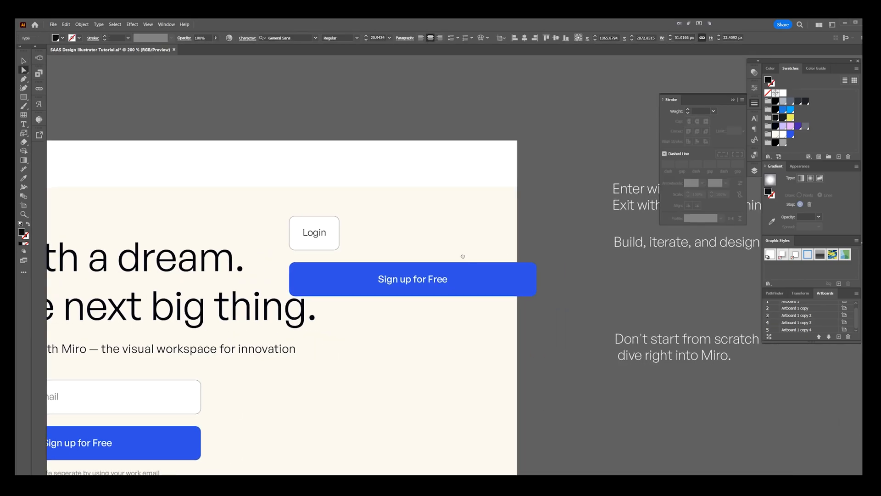
Step: Move the "Sign up for Free" label to the left part of the copied blue button
left_click_drag(499, 257, 486, 288)
left_click_drag(417, 275, 395, 281)
key("z")
scroll(423, 297, "up", 2)
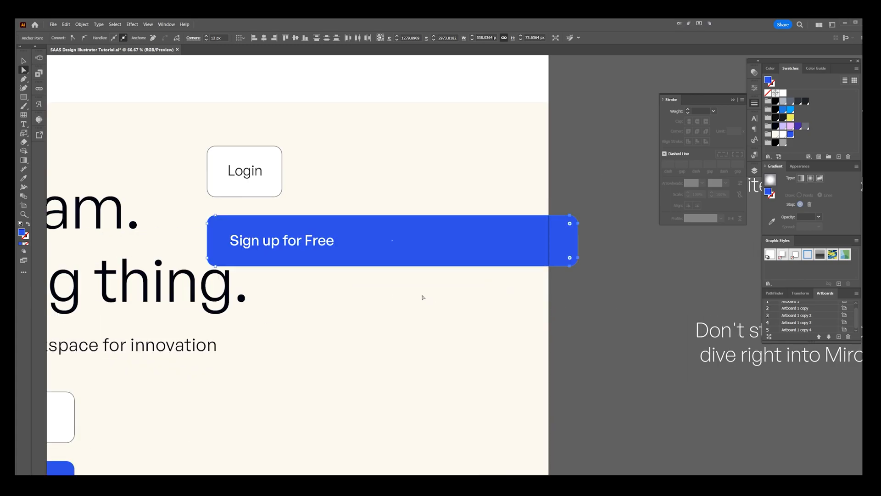
Step: Narrow the copied blue button to about 198 px around "Sign up for Free", keeping its left edge aligned with the Login button
key("shift+Left")
key("shift+Left")
key("shift+Left")
key("shift+Left")
key("shift+Left")
key("shift+Left")
key("shift+Left")
key("shift+Left")
key("shift+Left")
key("shift+Left")
key("shift+Left")
key("shift+Right")
key("shift+Right")
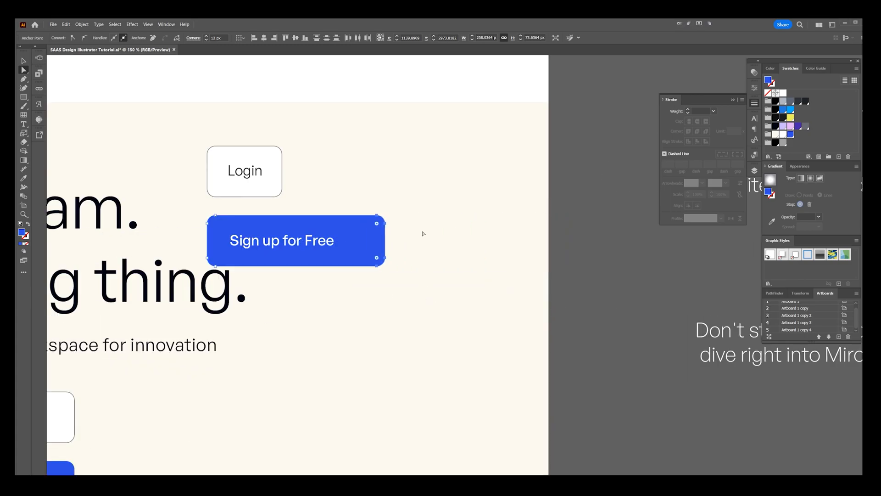
key("shift+Left")
key("shift+Left")
key("shift+Left")
left_click_drag(423, 220, 477, 252)
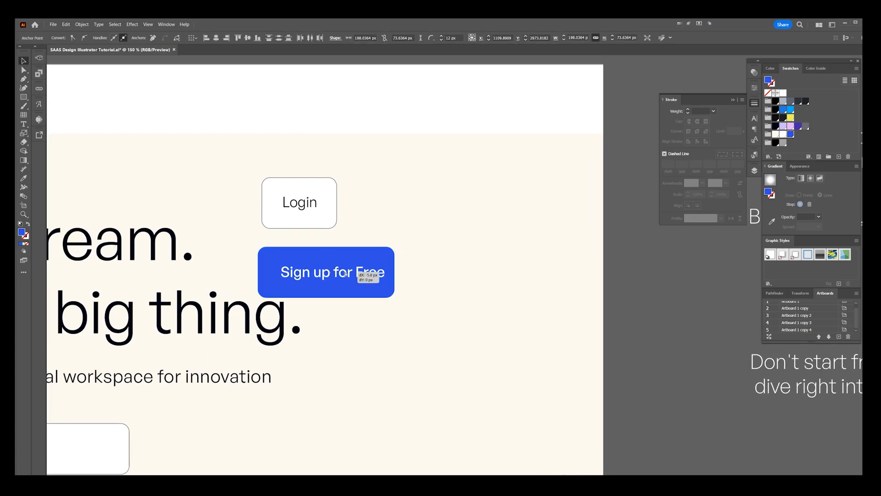
key("v")
left_click(371, 264)
left_click(368, 237)
scroll(367, 235, "up", 2)
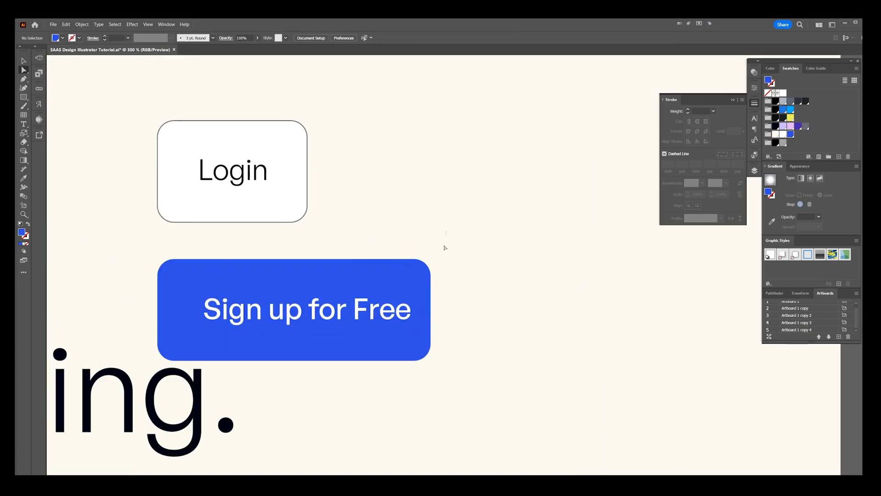
Step: Try to widen the blue button together with its label
left_click_drag(415, 382, 414, 382)
key("v")
left_click(484, 301)
left_click(420, 305)
left_click_drag(430, 310, 629, 310)
scroll(644, 274, "up", 3)
scroll(567, 249, "up", 3)
scroll(621, 252, "down", 7)
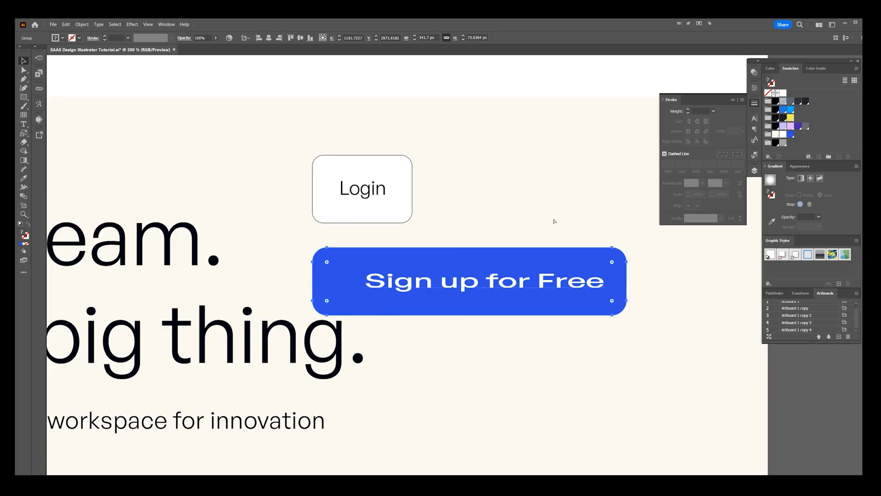
key("ctrl+z")
Step: Shift the "Sign up for Free" label slightly left to centre it in the copied blue button
left_click(552, 219)
left_click_drag(551, 219, 512, 245)
scroll(509, 249, "down", 2)
scroll(482, 259, "up", 3)
key("a")
left_click_drag(398, 315, 389, 315)
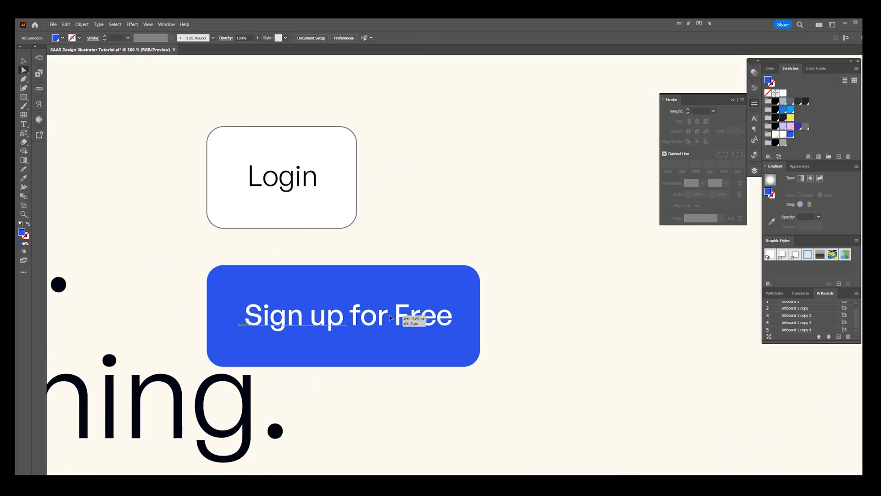
scroll(441, 243, "down", 1)
Step: Place the blue button beside the Login button and move both into the white navigation bar
key("ctrl+h")
key("ctrl+minus")
key("ctrl+minus")
left_click_drag(463, 233, 410, 279)
key("v")
left_click_drag(410, 279, 518, 238)
left_click(512, 242)
left_click(422, 327)
left_click_drag(382, 279, 381, 280)
left_click_drag(429, 237, 447, 154)
scroll(573, 136, "up", 2)
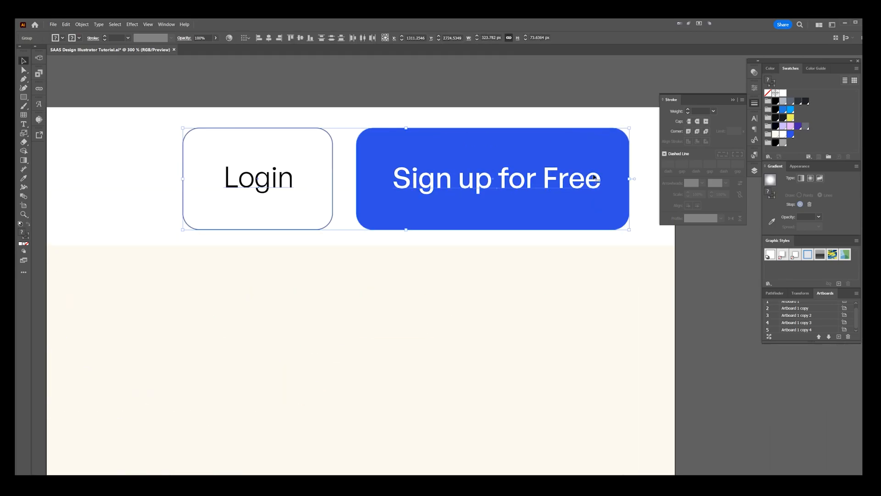
Step: Scale the button pair down to about 241 px wide and place it at the navigation bar's right end, vertically centred
left_click_drag(629, 179, 572, 178)
scroll(596, 179, "down", 2)
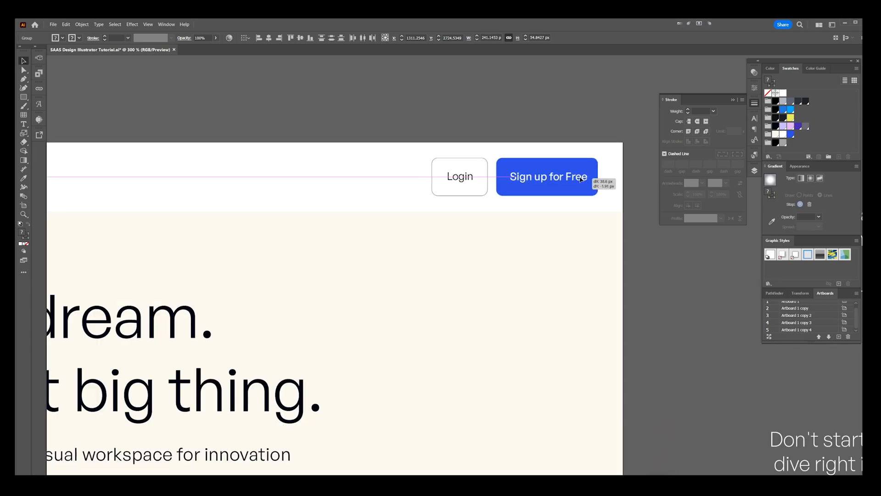
scroll(498, 132, "down", 1)
Step: Copy the "Login" label within the navigation bar, change its text to "Contact Sales" and place it just left of the Login button
key("a")
left_click_drag(474, 160, 414, 161)
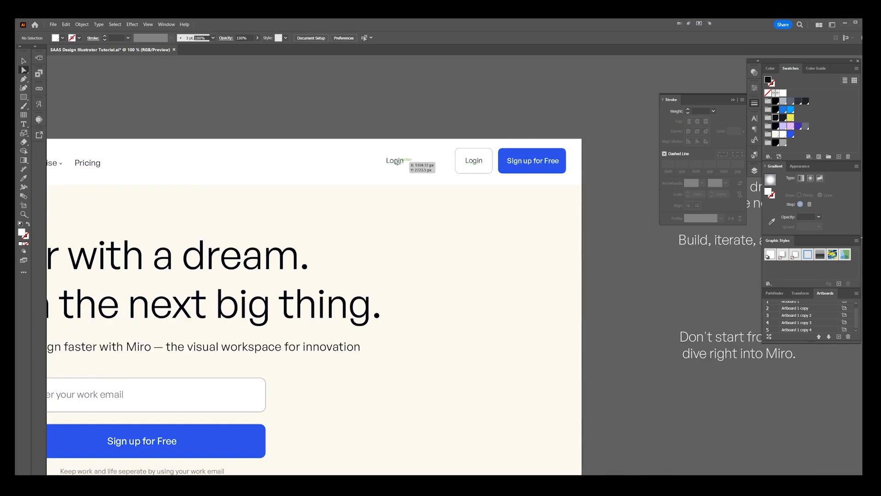
double_click(397, 162)
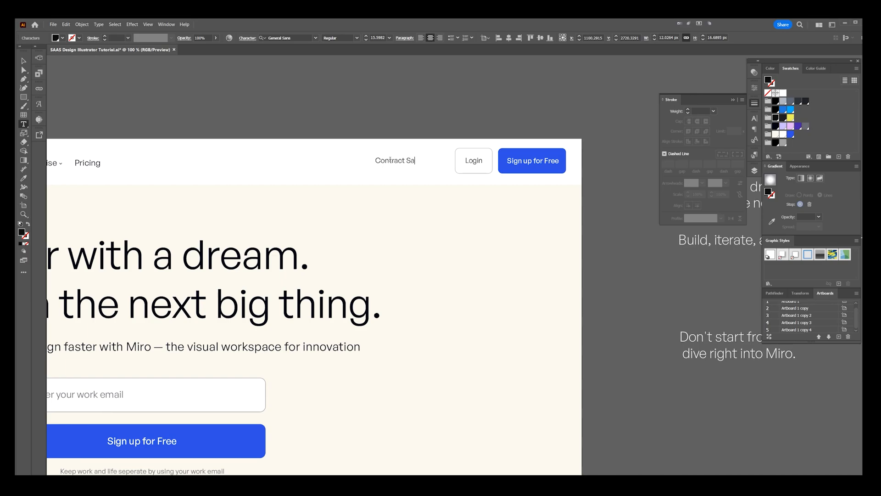
key("Escape")
scroll(390, 160, "up", 1)
scroll(390, 160, "up", 1)
double_click(390, 162)
key("BackSpace")
key("Escape")
left_click_drag(408, 170, 444, 172)
key("ctrl+0")
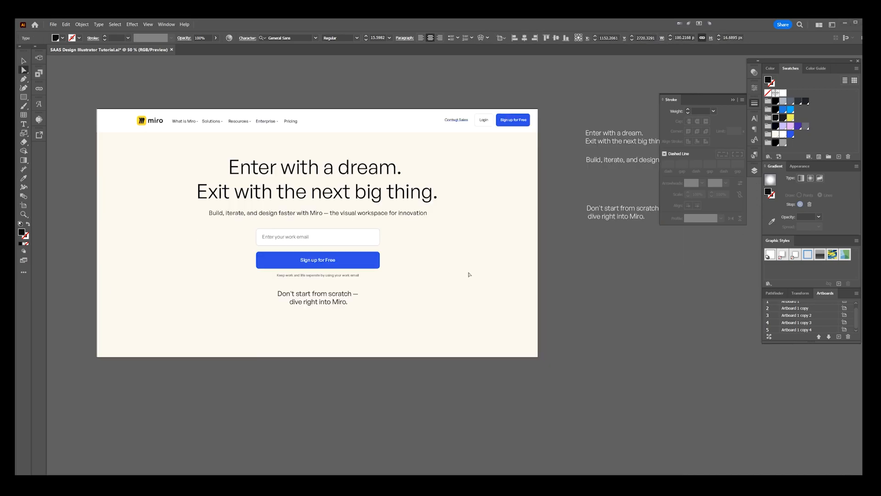
left_click(476, 269)
Step: Draw a white square of about 448 px overlapping the lower-left edge of the cream hero
left_click_drag(443, 264, 511, 217)
mouse_move(191, 265)
left_mouse_down()
mouse_move(306, 357)
mouse_move(295, 368)
left_mouse_up()
left_click(783, 93)
key("ctrl+plus")
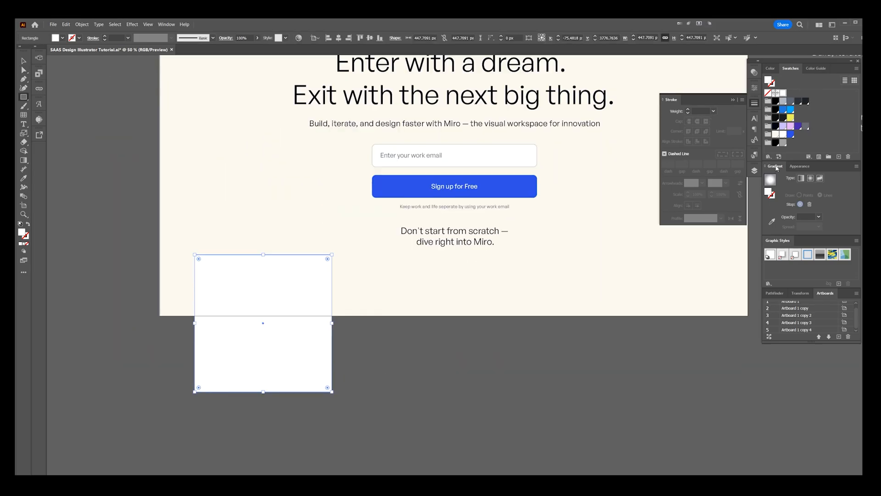
Step: Give the white square the default black outline and set its stroke weight to 0.5 pt
key("d")
scroll(218, 269, "up", 1)
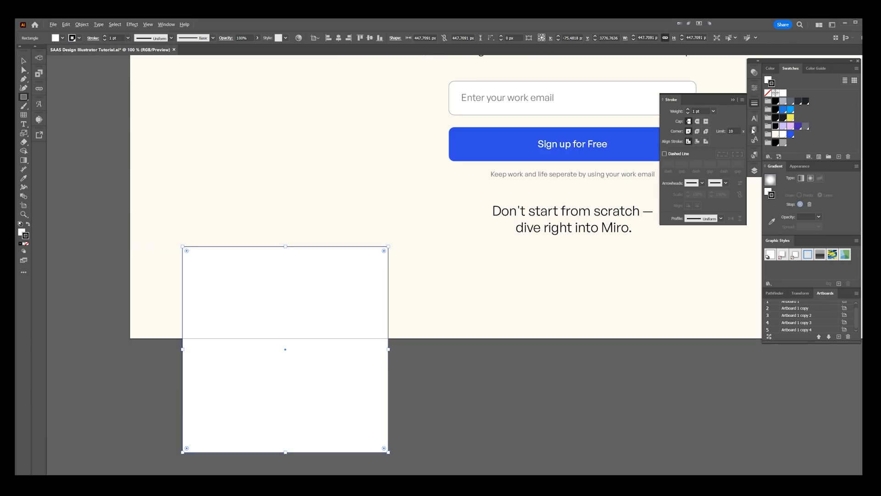
left_click(714, 112)
left_click(723, 127)
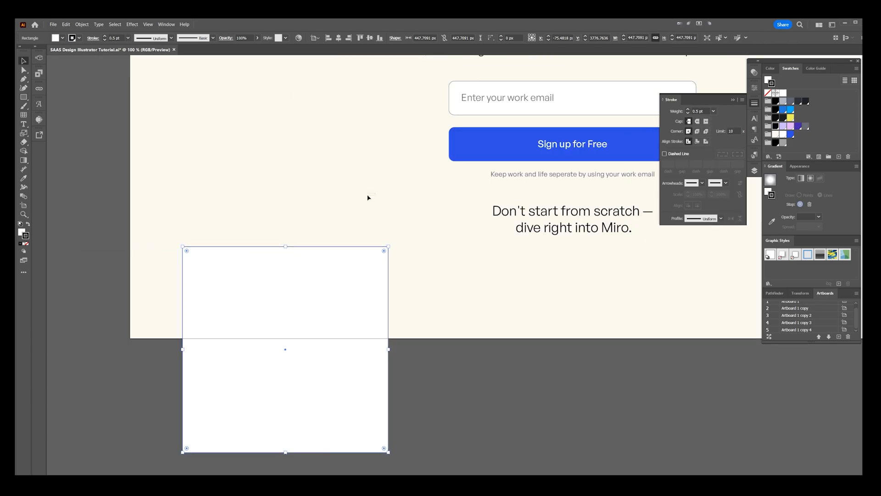
key("v")
left_click(369, 200)
Step: Round the white square's upper corners to a radius of about 21.5 px
scroll(368, 204, "down", 1)
scroll(348, 262, "down", 1)
scroll(349, 263, "up", 2)
key("a")
left_click(372, 249)
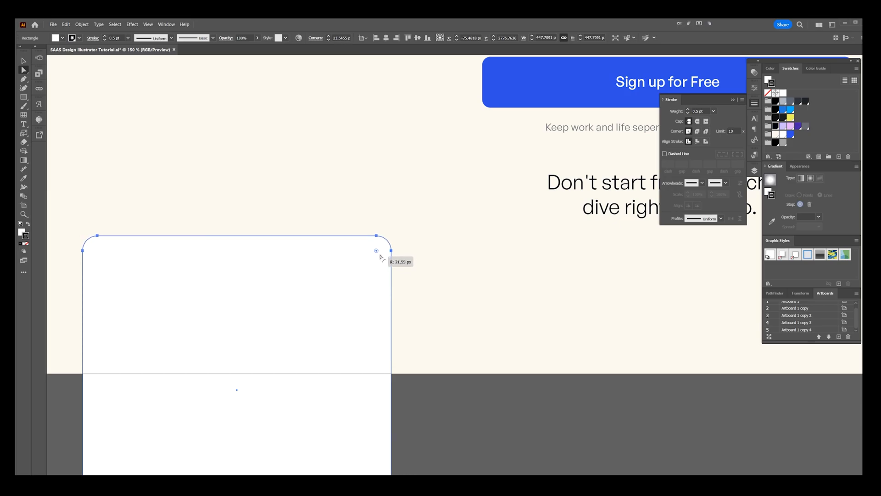
Step: Copy the rounded card to its right, repeat the copy twice and position the row along the hero's bottom edge
scroll(442, 226, "down", 2)
key("v")
left_click_drag(390, 277, 539, 279)
key("ctrl+d")
key("ctrl+d")
left_click_drag(627, 330, 452, 370)
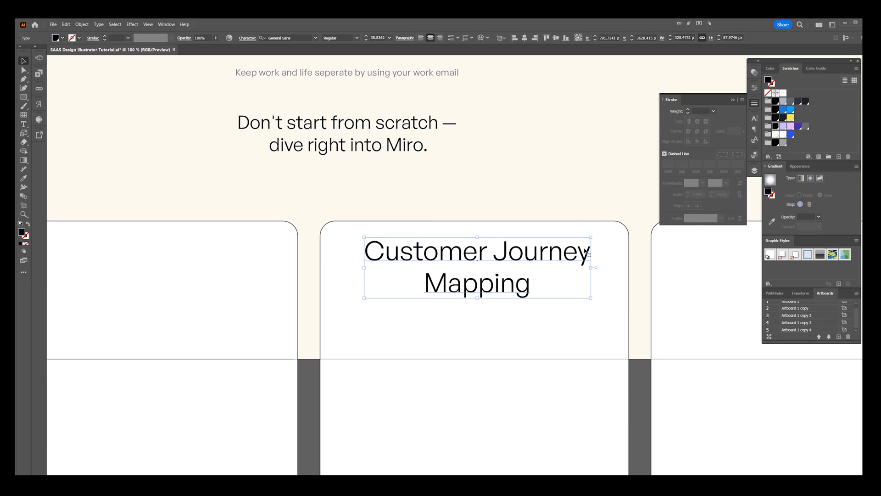
mouse_move(550, 246)
left_mouse_down()
mouse_move(528, 250)
mouse_move(558, 232)
mouse_move(542, 246)
left_mouse_up()
Step: Move the "Vercel is the Frontend Cloud" headline from beside the Vercel artboard onto its black background
scroll(547, 250, "down", 1)
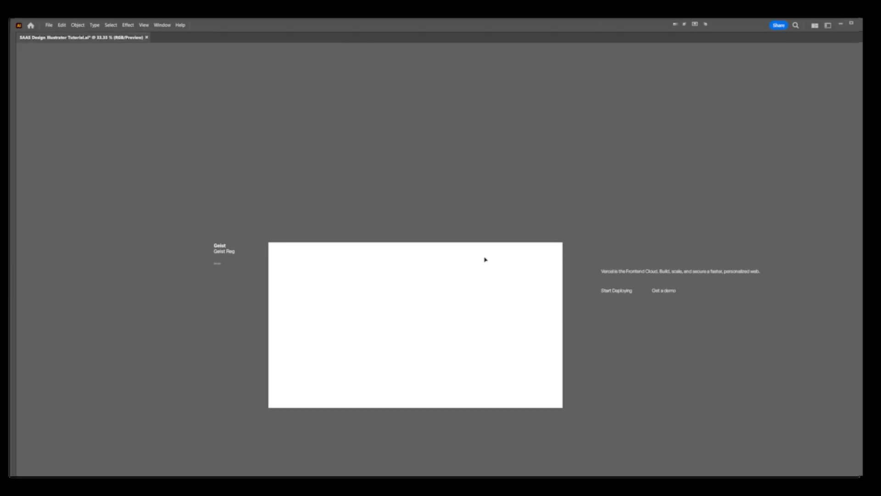
scroll(483, 258, "up", 1)
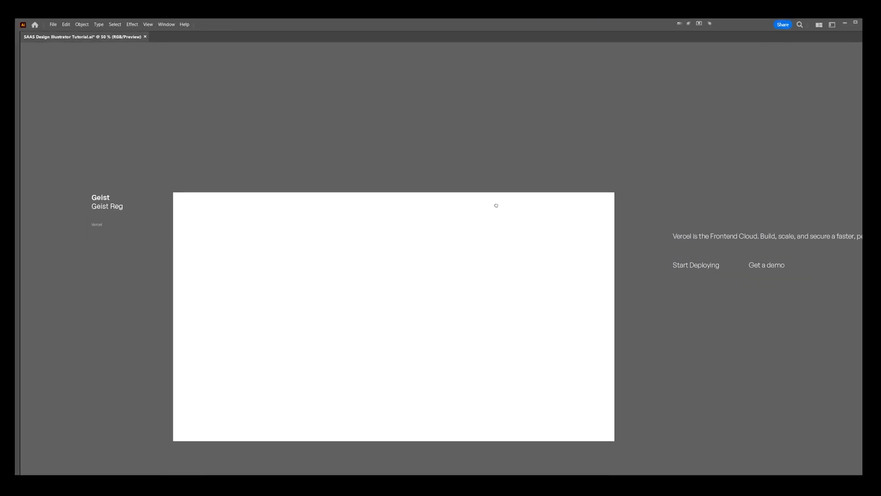
left_click_drag(496, 205, 498, 193)
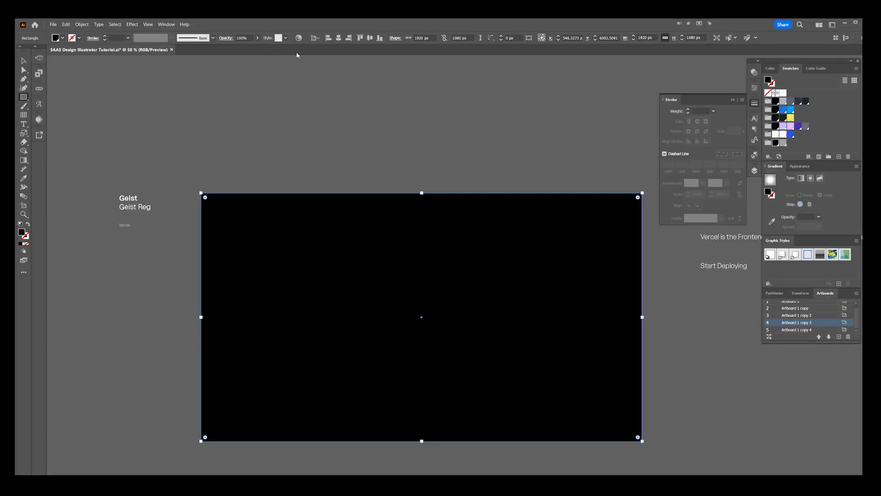
key("v")
left_click(434, 232)
left_click_drag(728, 236, 260, 230)
left_click_drag(472, 227, 505, 214)
left_click_drag(435, 204, 488, 186)
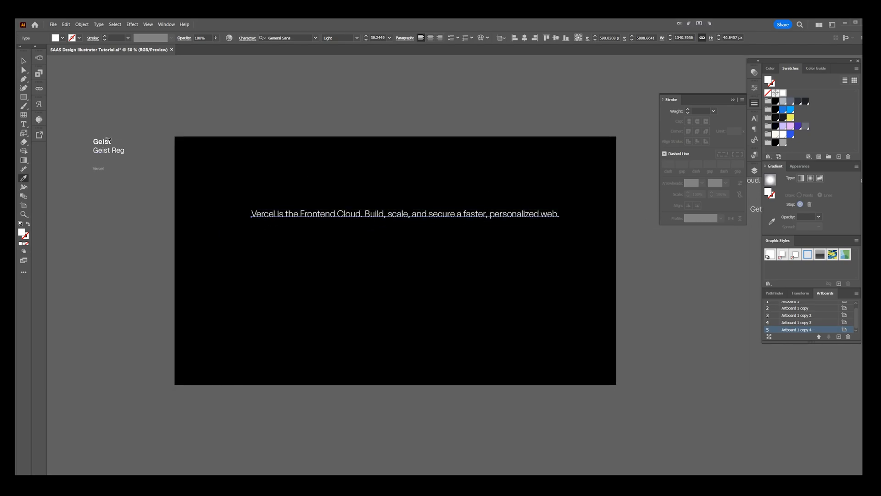
Step: Apply the bold Geist sample's style to the Vercel headline and adjust the text size to about 41
left_click(110, 142)
key("v")
key("ctrl+alt+shift+period")
key("ctrl+alt+shift+period")
key("ctrl+alt+shift+period")
key("ctrl+alt+shift+period")
key("ctrl+alt+shift+period")
key("ctrl+alt+shift+comma")
key("ctrl+alt+shift+comma")
key("ctrl+alt+shift+comma")
key("ctrl+alt+shift+comma")
Step: Break the headline after "Frontend Cloud.", centre-align its text and move it to the middle of the artboard's width
key("t")
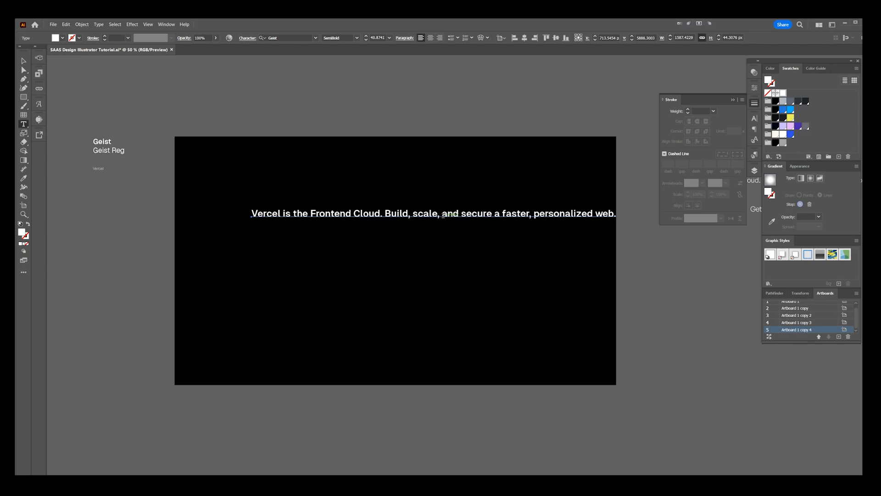
left_click(441, 214)
left_click(384, 214)
key("Return")
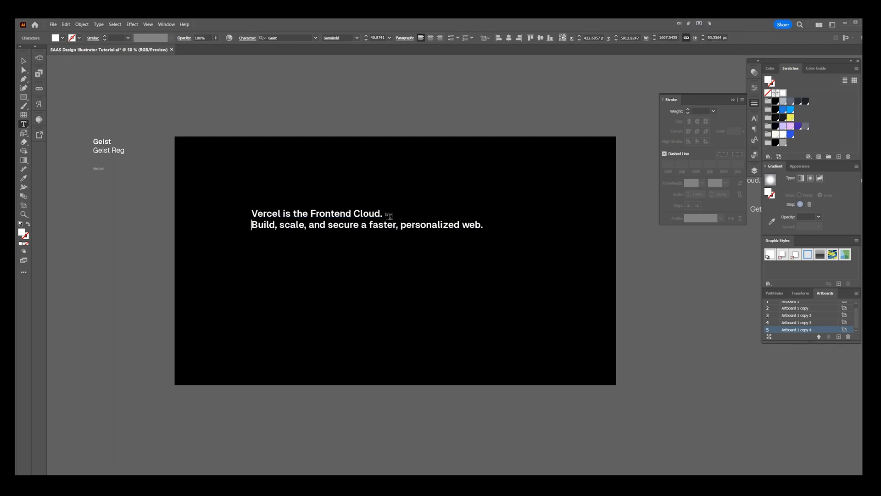
key("Escape")
key("ctrl+shift+c")
left_click_drag(295, 218, 436, 229)
key("ctrl+shift+a")
scroll(424, 234, "up", 1)
Step: Colour the second line, "Build, scale, and secure a faster, personalized web.", with the grey swatch
key("t")
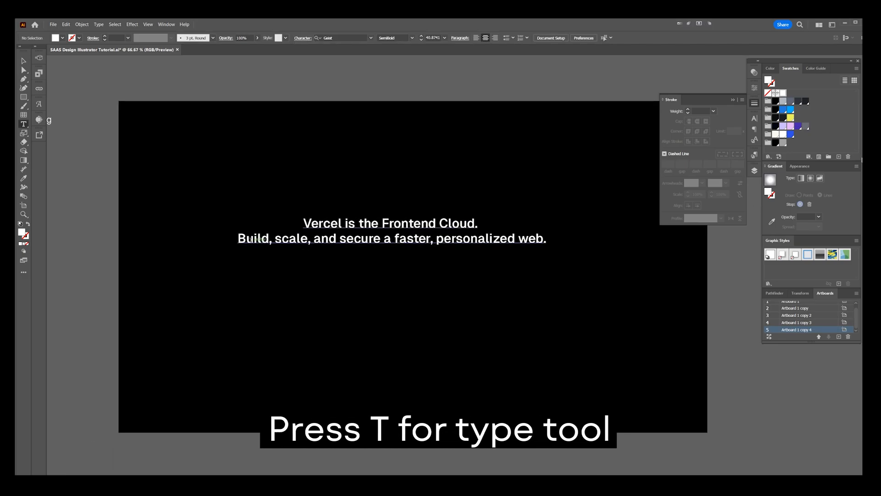
left_click_drag(239, 238, 600, 238)
left_click(783, 143)
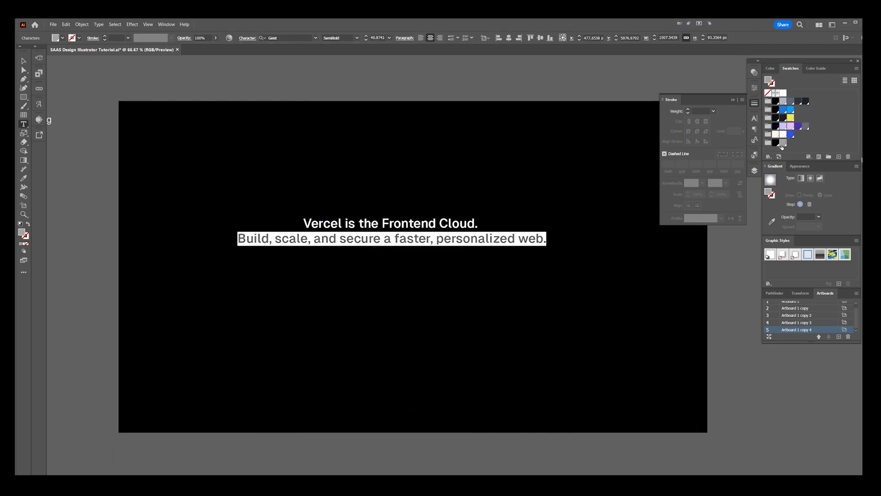
Step: Enlarge the two-line headline proportionally to a text size of about 51.5
key("ctrl+shift+a")
key("v")
left_click(540, 238)
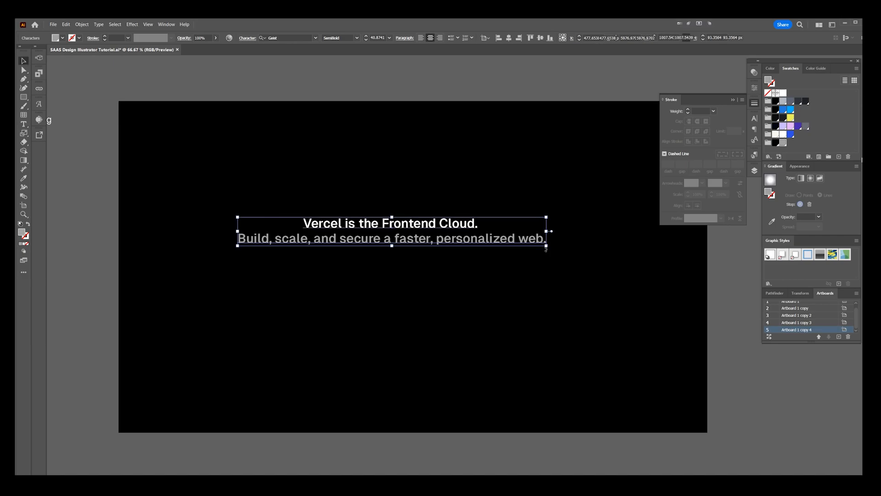
left_click_drag(548, 246, 620, 269)
left_click_drag(437, 224, 427, 232)
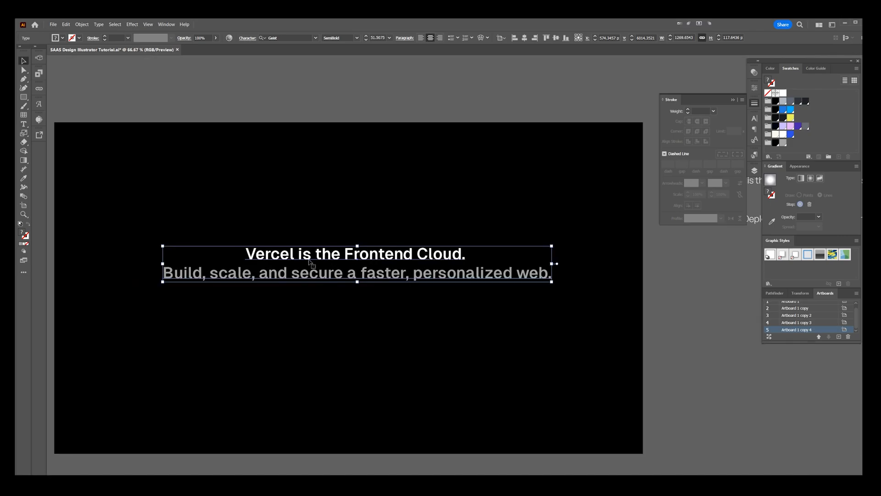
Step: Rejoin the headline's two lines and move the line break to just before "secure"
key("t")
left_click(164, 273)
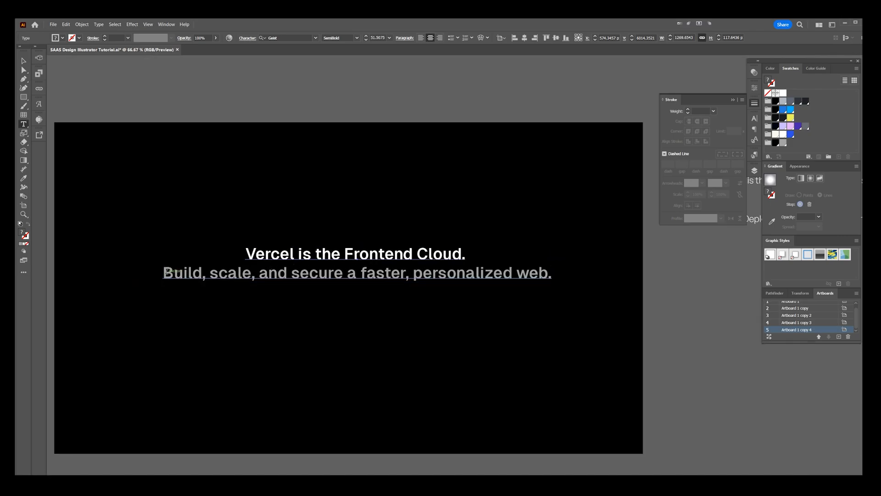
key("BackSpace")
left_click_drag(295, 254, 399, 255)
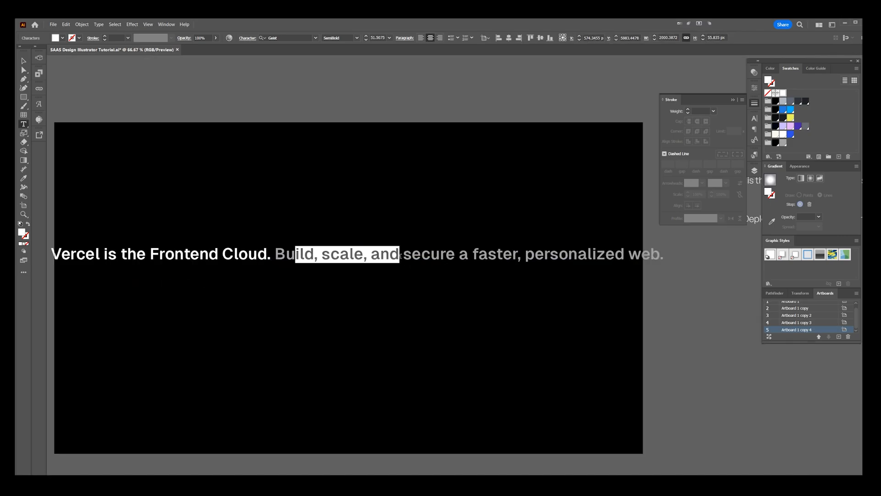
left_click(456, 254)
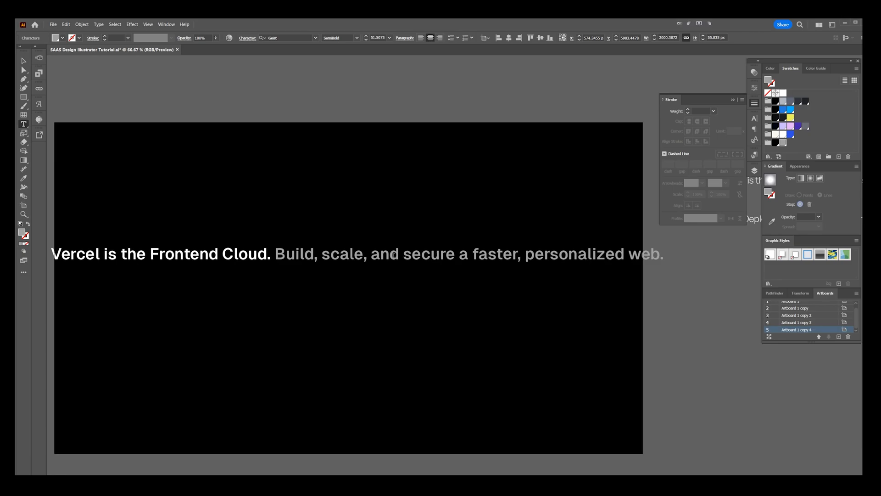
key("Return")
key("Escape")
key("alt+t")
left_click(233, 277)
double_click(231, 273)
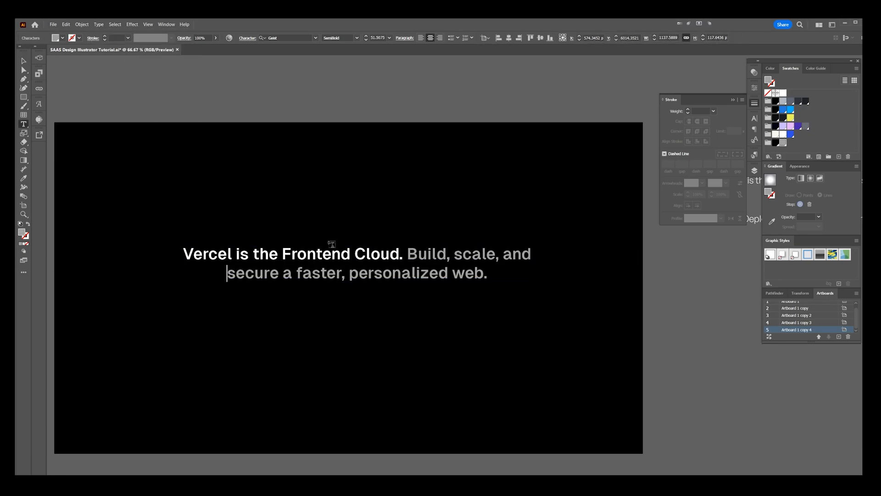
Step: Reduce the headline's text size to about 44, move it higher and centre it horizontally on the artboard
key("Escape")
scroll(437, 209, "down", 1)
scroll(368, 219, "up", 1)
left_click_drag(415, 227, 415, 223)
left_click_drag(421, 233, 414, 196)
left_click_drag(415, 208, 416, 214)
left_click(525, 38)
left_click(500, 38)
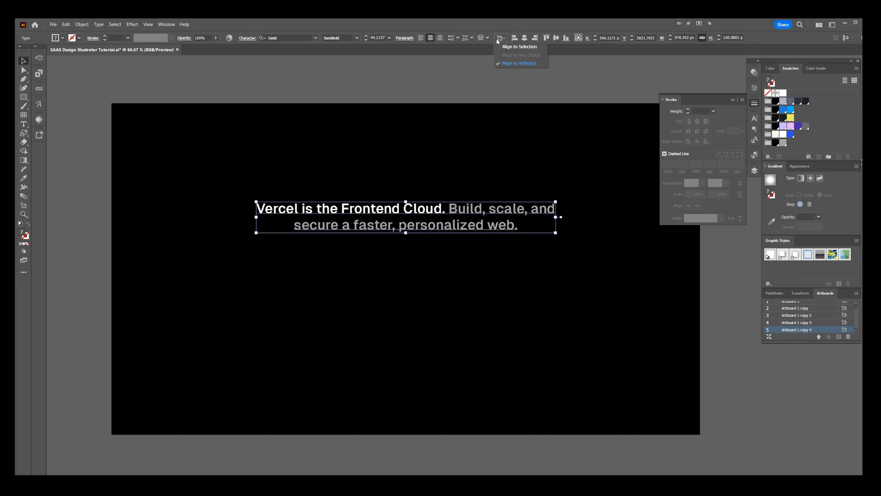
Step: Draw a grey rectangle about 287 × 78 px beneath the headline and fully round its corners into a pill shape
scroll(463, 165, "down", 1)
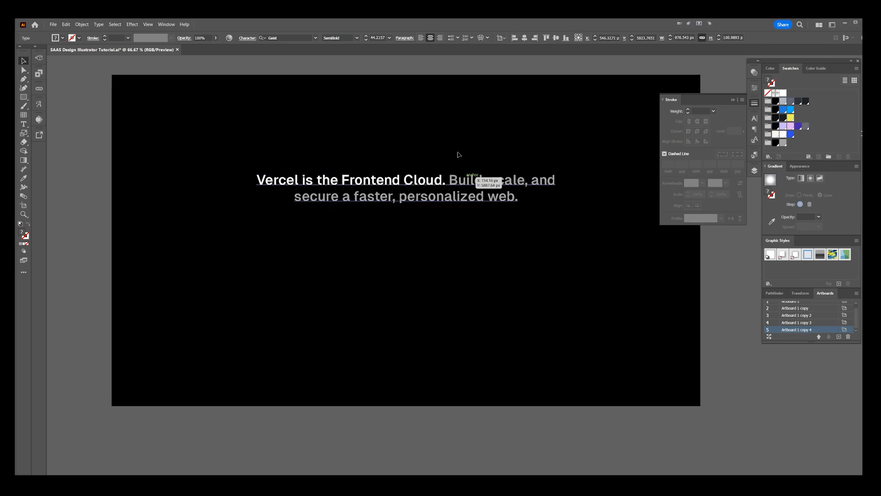
scroll(365, 229, "up", 1)
left_click(334, 232)
key("m")
left_click_drag(274, 217, 361, 231)
key("a")
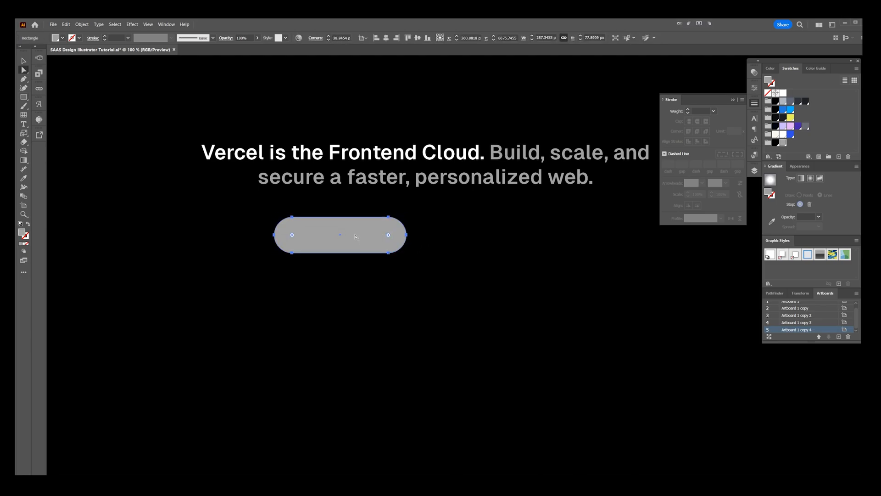
scroll(339, 234, "up", 1)
left_click(332, 265)
Step: Add a black "Start Deploying" text label on the grey pill button
key("t")
left_click(316, 233)
type("s")
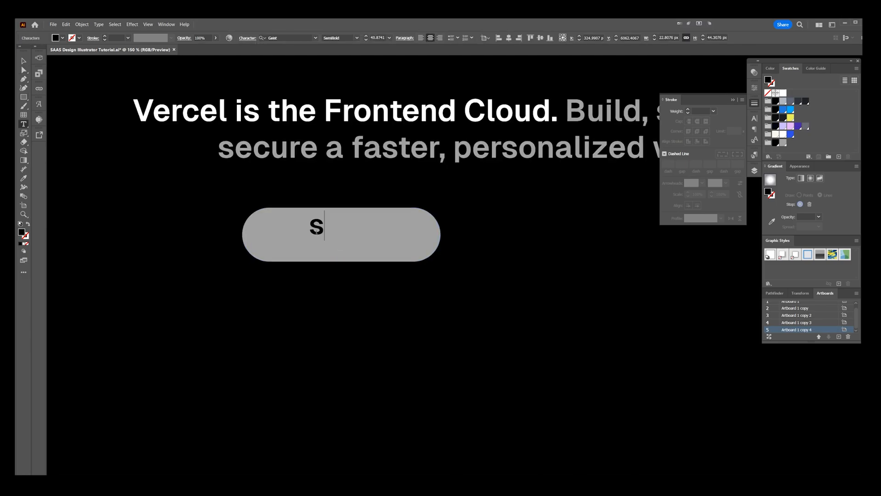
type("tart DEPLO")
key("BackSpace")
key("BackSpace")
key("BackSpace")
key("BackSpace")
type("Eploying")
key("Escape")
Step: Shrink the "Start Deploying" label to about 24.4, set it in Geist Regular and place it slightly right of the pill's centre
left_click_drag(318, 234, 341, 245)
left_click_drag(448, 238, 407, 238)
key("ctrl+equal")
left_click(356, 38)
left_click(340, 79)
left_click_drag(351, 237, 373, 232)
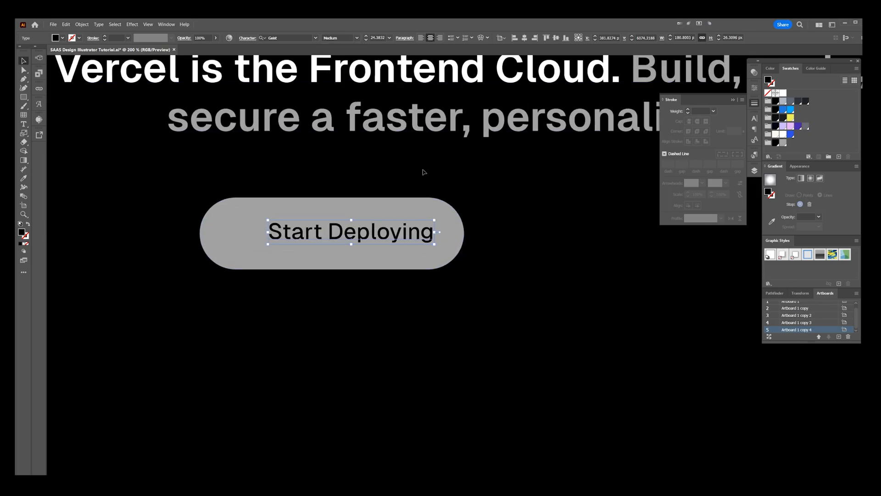
scroll(343, 38, "up", 2)
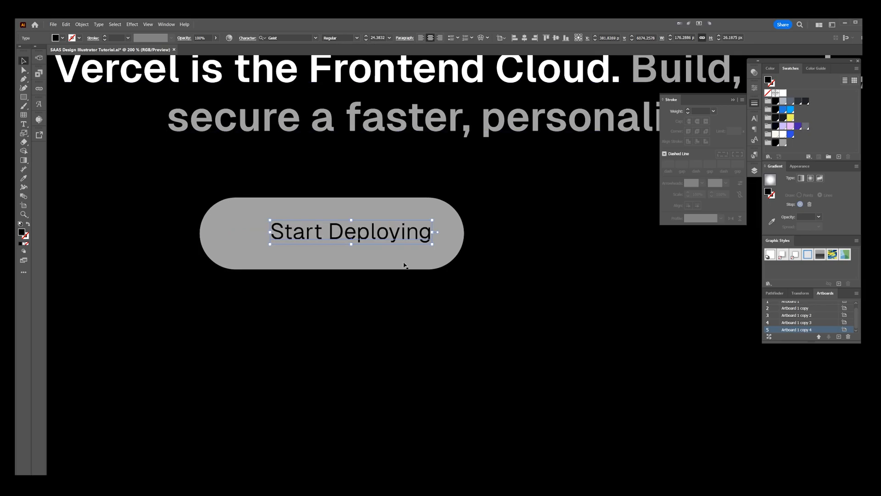
scroll(366, 230, "up", 1)
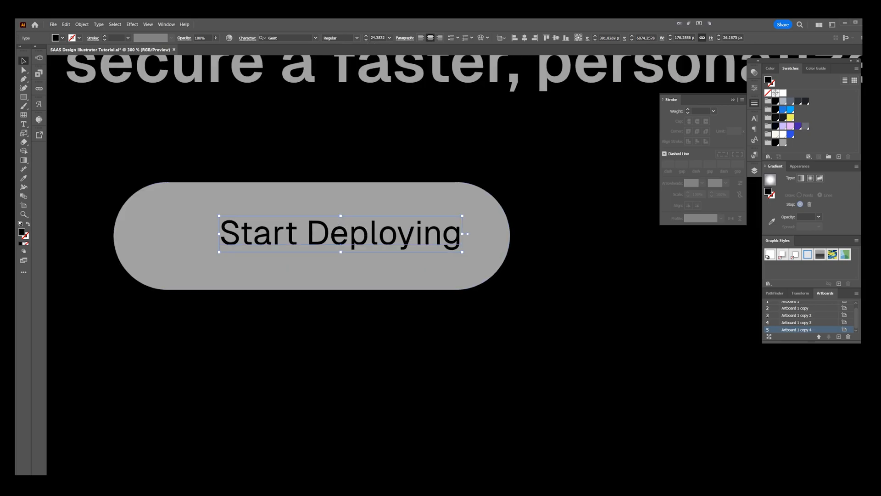
left_click(24, 97)
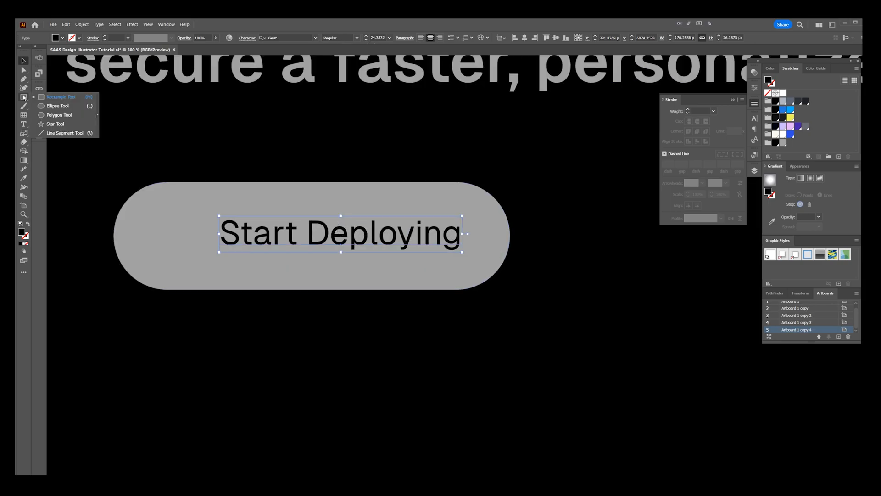
left_click(62, 124)
left_click_drag(179, 227, 201, 265)
key("Down")
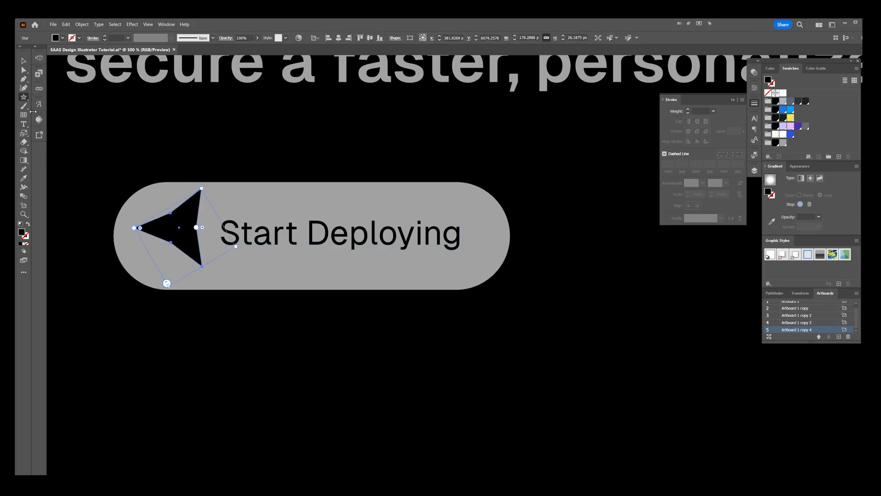
key("ctrl+z")
key("m")
left_click_drag(173, 238, 208, 265)
key("ctrl+z")
Step: Draw a small black triangle with the Polygon tool before the "Start Deploying" label and nudge it into line with the text
left_click(24, 98)
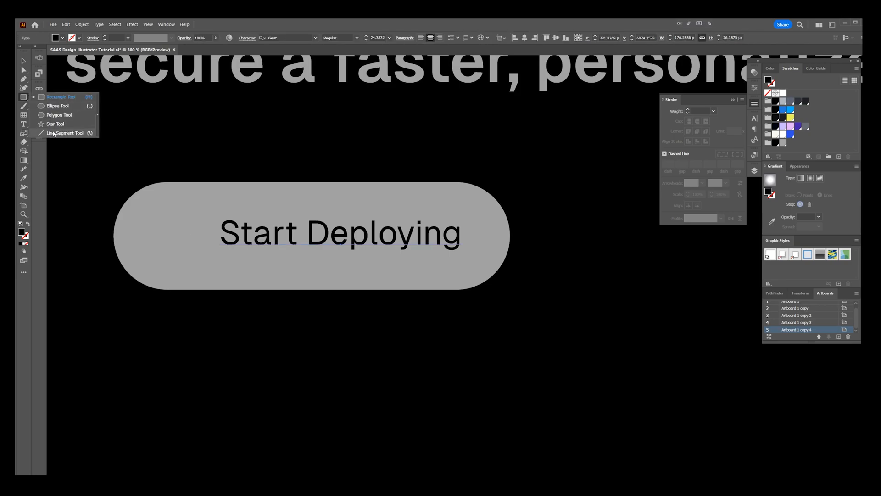
left_click(51, 116)
left_click_drag(166, 224, 186, 247)
key("Down")
key("Down")
key("Down")
key("Up")
key("Up")
key("v")
scroll(174, 228, "up", 1)
left_click(276, 245, "shift")
left_click_drag(276, 245, 274, 245)
scroll(274, 244, "down", 1)
scroll(389, 162, "down", 3)
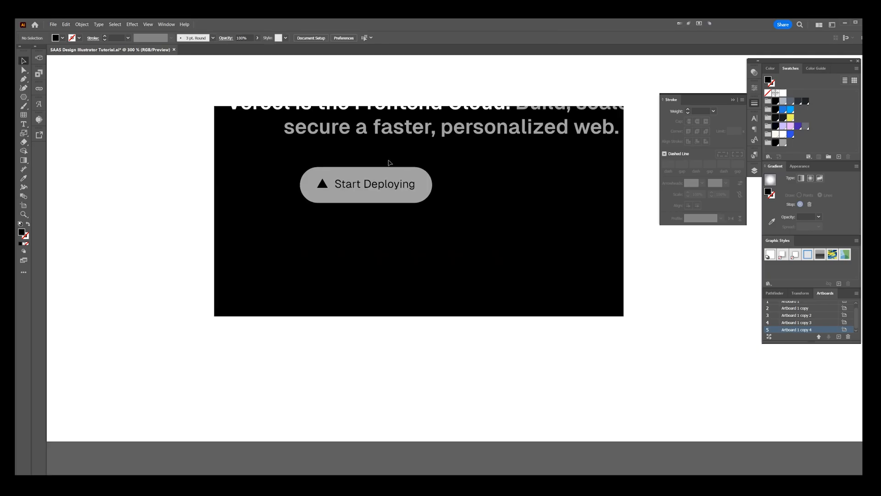
Step: Fill the grey "Start Deploying" pill with white
left_click(388, 163)
scroll(377, 162, "right", 1)
left_click_drag(365, 161, 275, 190)
scroll(345, 181, "up", 1)
left_click(370, 198)
left_click(372, 227)
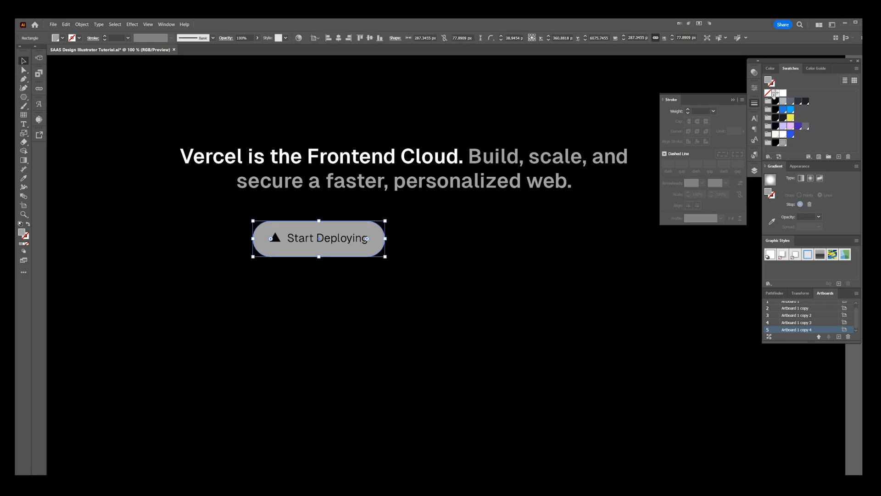
left_click(783, 93)
Step: Scale the whole white button down to about 247 × 67 px and place a duplicate beside it on the right
left_click_drag(428, 236, 272, 253)
left_click_drag(326, 239, 358, 240)
left_click_drag(418, 257, 399, 251)
left_click_drag(374, 242, 362, 242)
left_click_drag(362, 242, 486, 241)
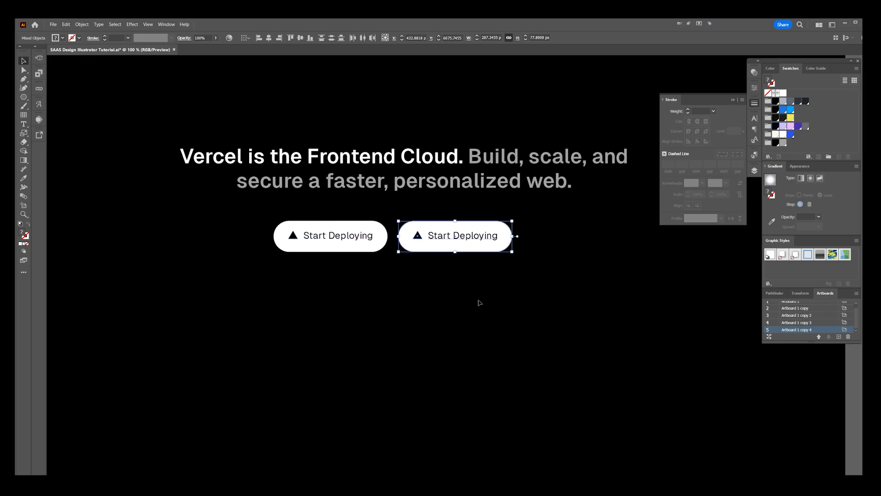
Step: Recolour the duplicate button with a black pill and a white "Start Deploying" label
scroll(476, 284, "up", 1)
left_click(480, 279)
key("a")
left_click(516, 201)
left_click(775, 143)
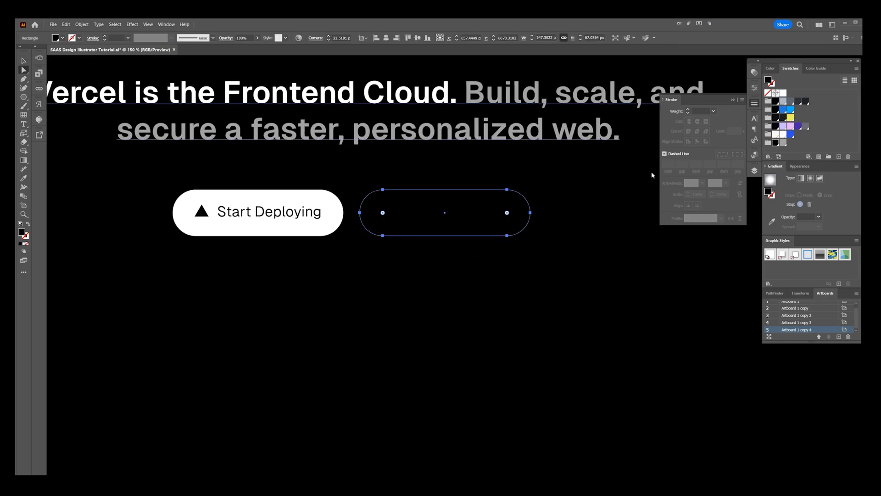
left_click(579, 189)
left_click(784, 92)
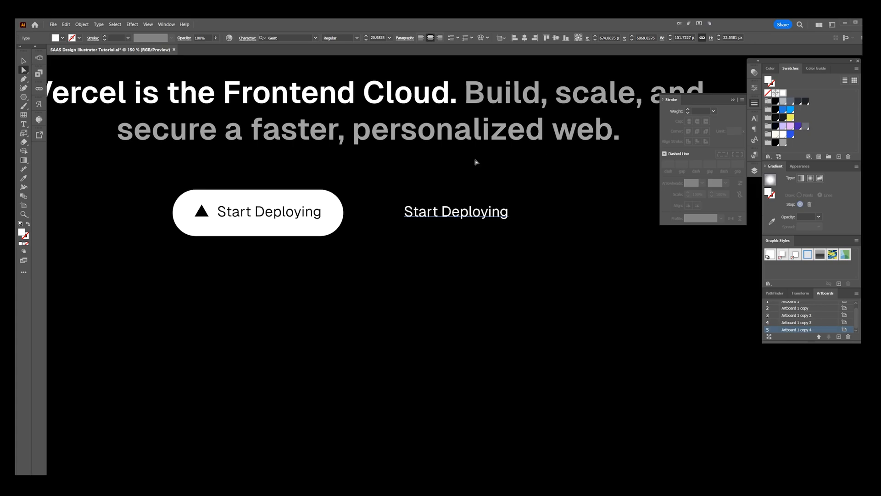
Step: Delete the triangle icon from the black duplicate button
scroll(433, 183, "up", 2)
left_click_drag(360, 214, 320, 248)
key("Delete")
Step: Give the black duplicate pill a thin dark grey outline
left_click_drag(492, 176, 405, 220)
scroll(473, 171, "down", 1)
scroll(566, 224, "down", 3)
left_click(665, 290)
left_click(757, 171)
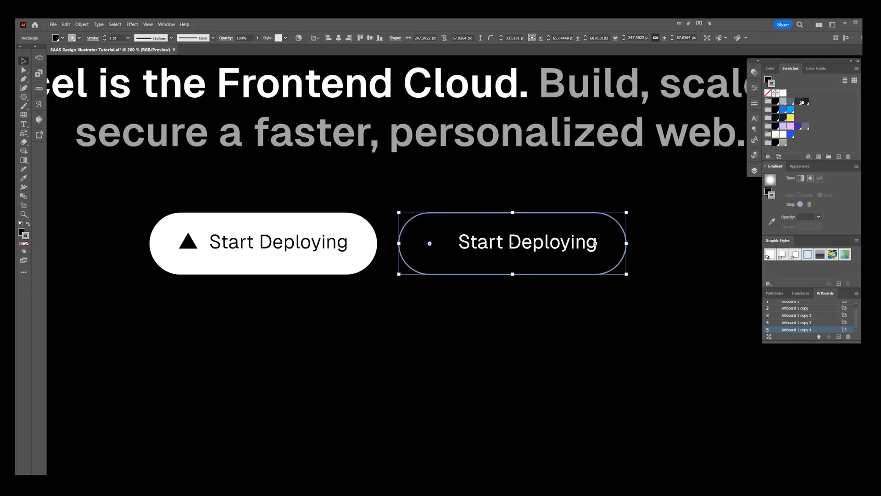
left_click(755, 104)
left_click(713, 111)
left_click(722, 127)
left_click(657, 263)
Step: Move the white "Start Deploying" label left so it is centred in the outlined pill
scroll(656, 262, "up", 1)
left_click_drag(500, 241, 480, 241)
left_click(572, 189)
left_click(525, 147)
Step: Hide the panels and nudge the headline and both buttons up slightly together on the artboard
scroll(525, 147, "down", 2)
key("Tab")
scroll(525, 147, "down", 2)
left_click_drag(553, 140, 547, 169)
scroll(547, 168, "down", 1)
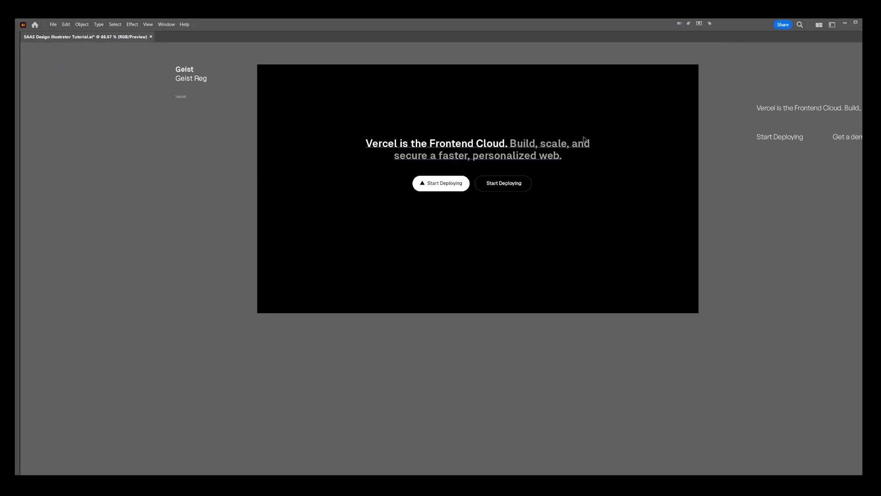
left_click_drag(583, 137, 578, 152)
left_click_drag(658, 103, 410, 222)
key("Up")
key("Up")
key("Up")
key("Up")
key("Up")
key("Up")
key("Up")
key("Up")
key("Up")
key("Up")
key("Up")
key("Up")
left_click(439, 129)
scroll(427, 114, "up", 1)
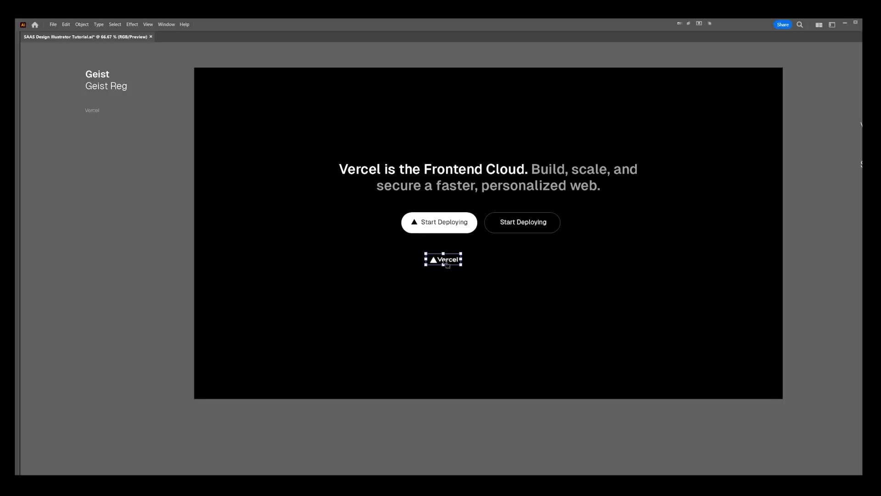
Step: Place the white Vercel logo in the upper-left corner of the black hero
left_click_drag(446, 262, 241, 98)
left_click(305, 55)
scroll(305, 56, "up", 1)
left_click(317, 74)
Step: Place a white navigation text label beside the Vercel logo, matching its style with the Eyedropper tool
left_click_drag(432, 228, 356, 100)
key("t")
key("Escape")
key("i")
left_click(529, 305)
left_click(635, 307)
key("v")
left_click_drag(466, 105, 349, 105)
Step: Change the navigation label beside the logo to "Products" and position it in line with the logo
scroll(331, 100, "up", 1)
double_click(343, 104)
key("ctrl+a")
type("Produts")
key("BackSpace")
key("BackSpace")
type("cts")
key("Escape")
left_click_drag(417, 101, 278, 100)
scroll(283, 101, "up", 2)
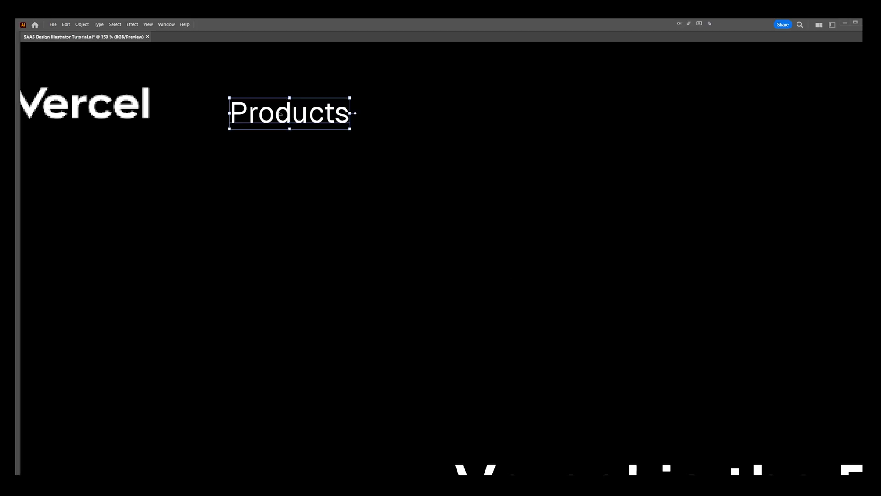
Step: Copy the dropdown chevron beside "What is Miro" from the Miro hero and paste it into the Vercel hero
scroll(368, 177, "down", 5)
scroll(395, 308, "down", 8)
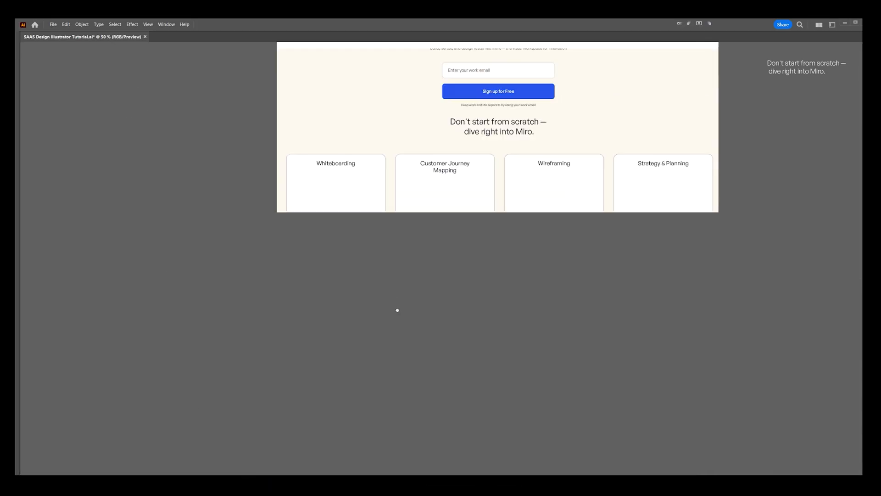
scroll(401, 175, "up", 2)
scroll(401, 175, "up", 5)
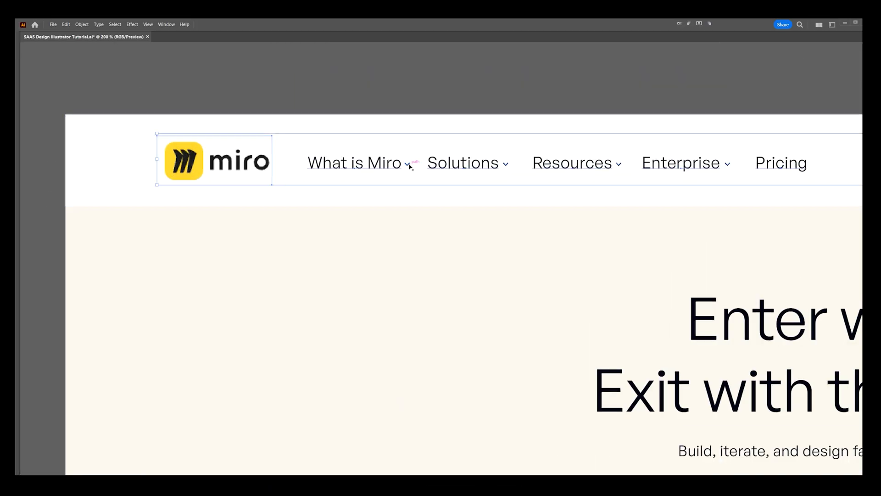
double_click(407, 164)
double_click(408, 165)
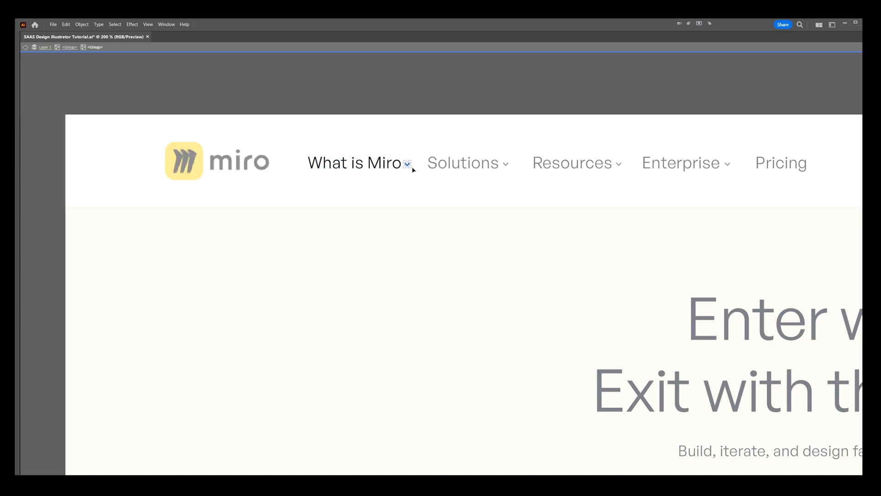
double_click(418, 172)
scroll(419, 173, "down", 4)
left_click_drag(458, 275, 443, 55)
left_click_drag(439, 413, 439, 144)
scroll(379, 236, "up", 6)
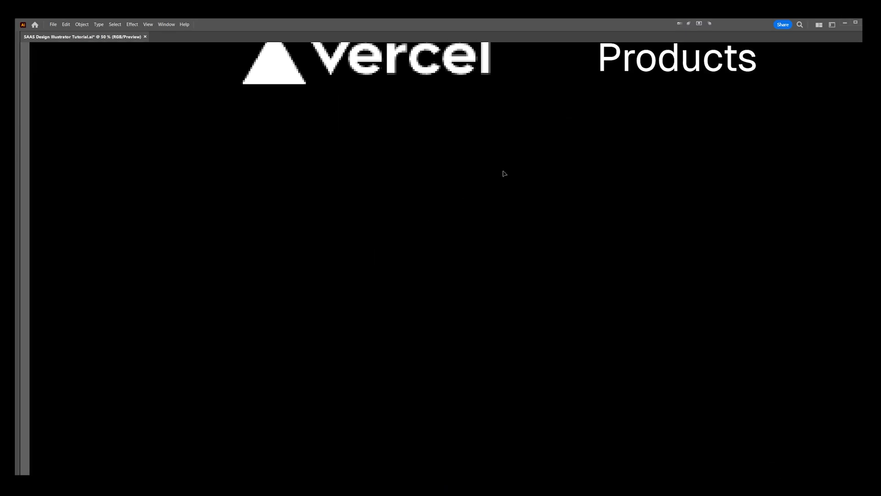
left_click_drag(635, 166, 378, 263)
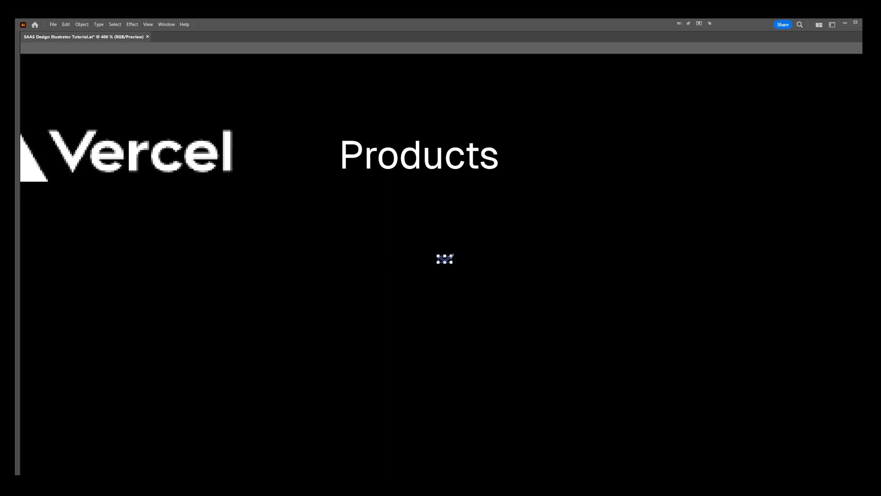
Step: Place the chevron in white just after "Products" and group it with the label
left_click_drag(449, 255, 511, 159)
scroll(537, 161, "up", 2)
scroll(569, 143, "down", 4)
left_click_drag(569, 143, 485, 156)
left_click_drag(486, 148, 393, 201)
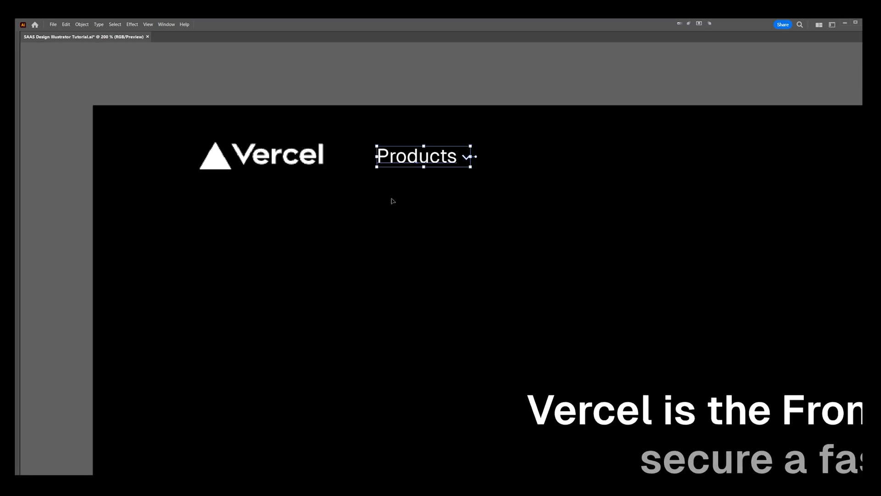
Step: Turn the "Products" group into a repeat grid and reduce it to a single row of four items
left_click(82, 24)
mouse_move(144, 199)
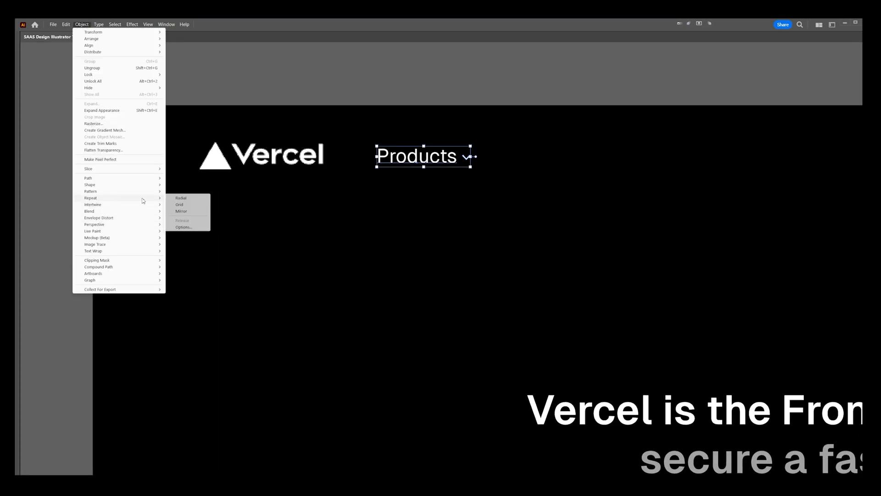
left_click(190, 206)
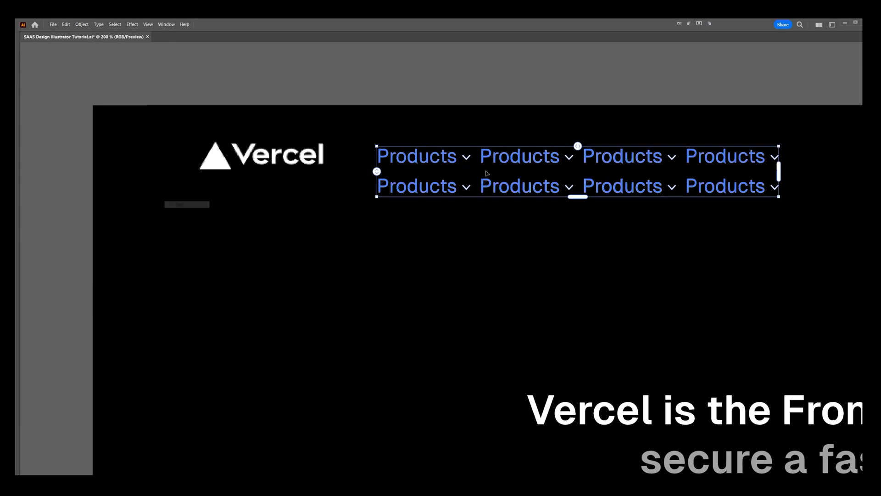
left_click_drag(509, 165, 273, 209)
left_click_drag(342, 241, 342, 216)
mouse_move(544, 212)
left_mouse_down()
mouse_move(626, 198)
mouse_move(542, 200)
mouse_move(552, 199)
left_mouse_up()
Step: Expand the repeat grid and ungroup it into separately editable navigation items
key("alt+o")
key("x")
key("Return")
left_click_drag(485, 201, 529, 203)
key("ctrl+z")
left_click(500, 179)
left_click(550, 206)
key("ctrl+z")
double_click(389, 201)
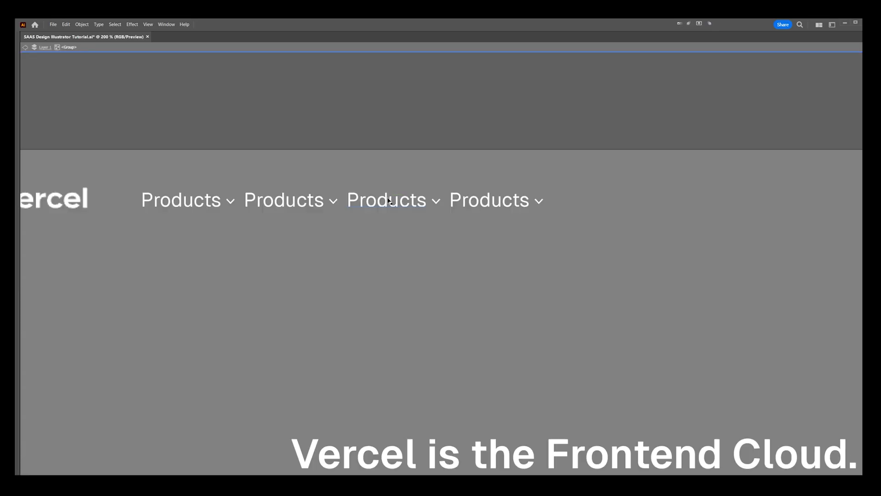
key("Escape")
scroll(458, 155, "down", 2)
scroll(432, 168, "up", 2)
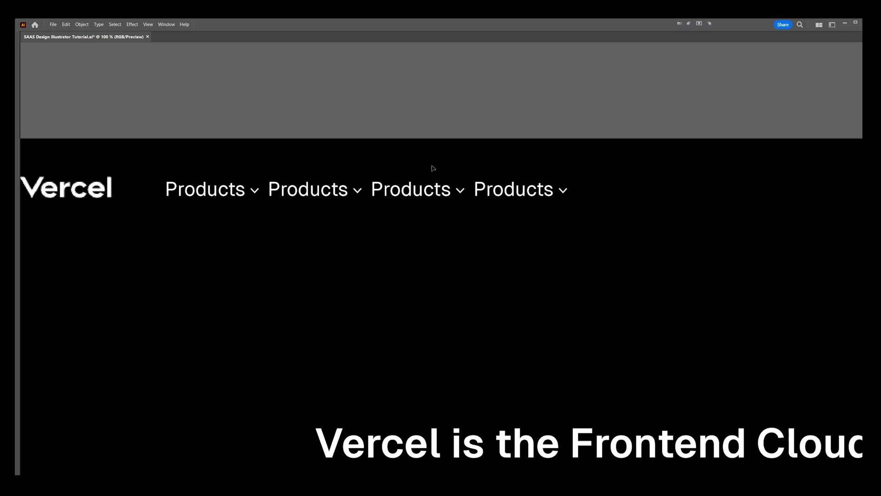
Step: Change the second navigation label to "Solutions" and the third to "Resources"
double_click(303, 188)
type("Solutions")
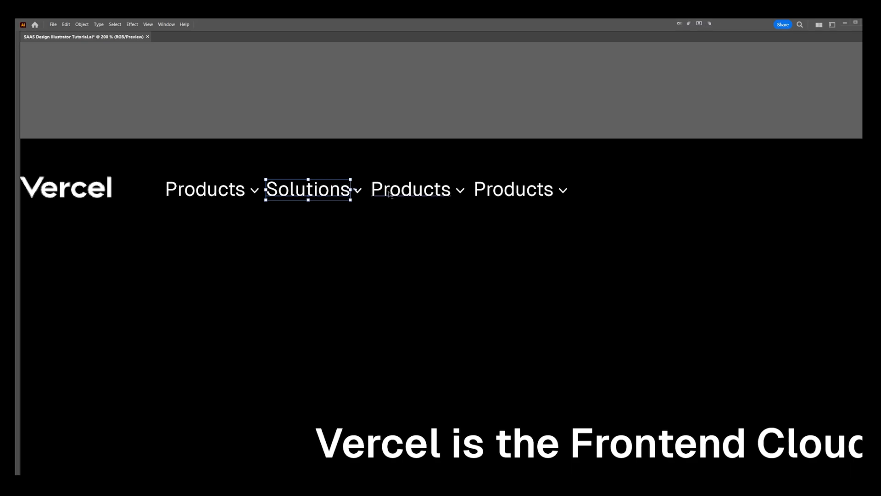
double_click(403, 189)
type("Resources")
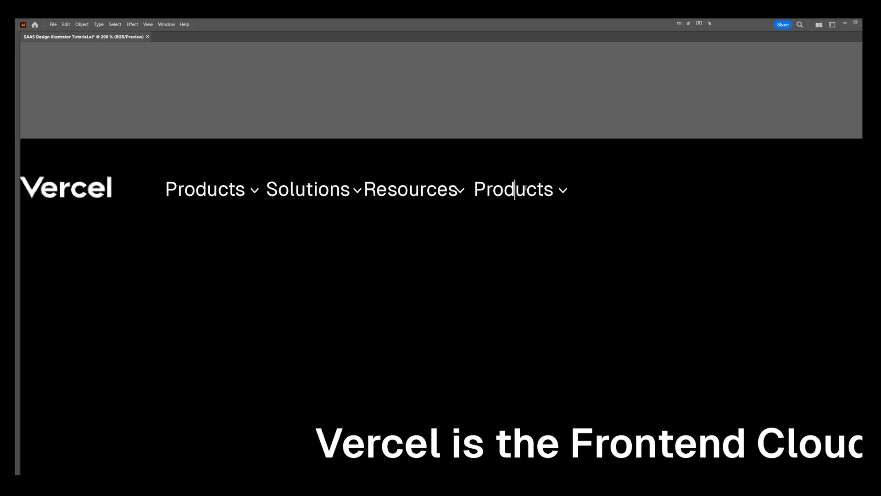
type("a")
Step: Change the fourth navigation label to "Docs" and remove its chevron
key("Escape")
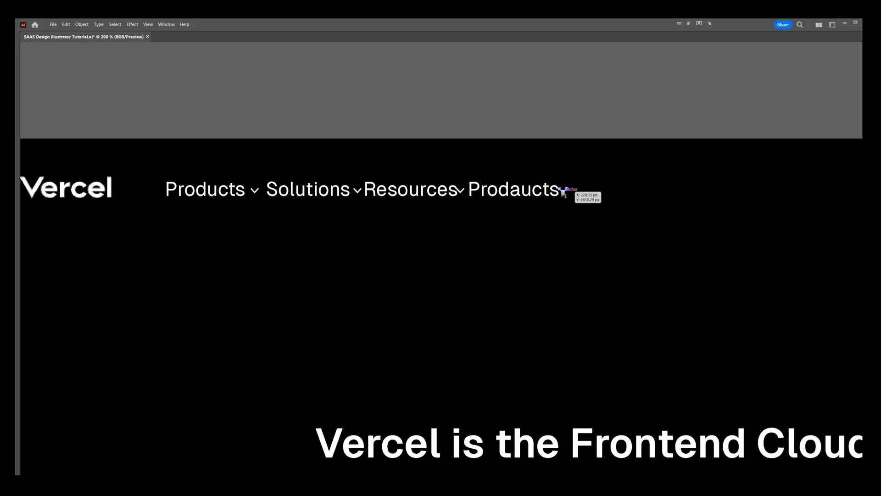
double_click(539, 192)
type("DF")
type("Docs")
Step: Duplicate the "Docs" label to its right and change the copy's text to "Pricing"
left_click_drag(516, 191, 445, 194)
left_click_drag(445, 194, 512, 195)
key("ctrl+z")
left_click(539, 182)
double_click(505, 194)
type("Pricing")
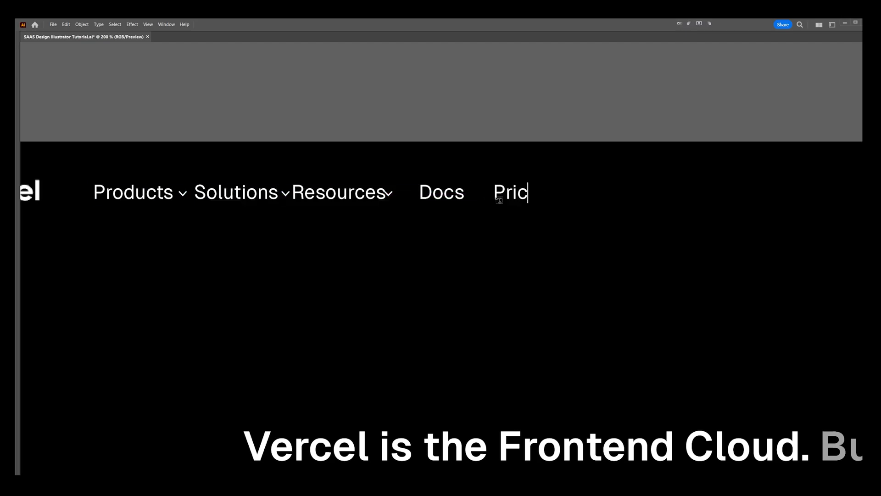
scroll(392, 196, "up", 1)
left_click_drag(392, 195, 446, 195)
key("ctrl+z")
left_click(405, 138)
scroll(409, 139, "down", 1)
left_click_drag(398, 175, 403, 174)
key("ctrl+z")
Step: Move the "Resources" label and its chevron apart from "Solutions" so the navigation items no longer crowd each other
left_click_drag(568, 145, 497, 175)
left_click(421, 162)
scroll(392, 172, "up", 3)
left_click(404, 187)
double_click(404, 188)
left_click_drag(404, 187, 436, 187)
left_click_drag(382, 196, 437, 196)
Step: Move the "Pricing" label closer to "Docs" in the navigation bar
scroll(436, 201, "down", 2)
left_click_drag(265, 180, 419, 208)
double_click(350, 186)
scroll(411, 205, "down", 1)
left_click(532, 208)
left_click_drag(519, 205, 485, 213)
left_click_drag(384, 210, 389, 190)
key("ctrl+z")
left_click_drag(285, 213, 300, 199)
key("ctrl+z")
Step: Select all the navigation items and align them with one another in a single row
left_click_drag(674, 174, 237, 258)
key("Tab")
left_click(362, 38)
left_click(431, 102)
key("Tab")
scroll(437, 104, "down", 2)
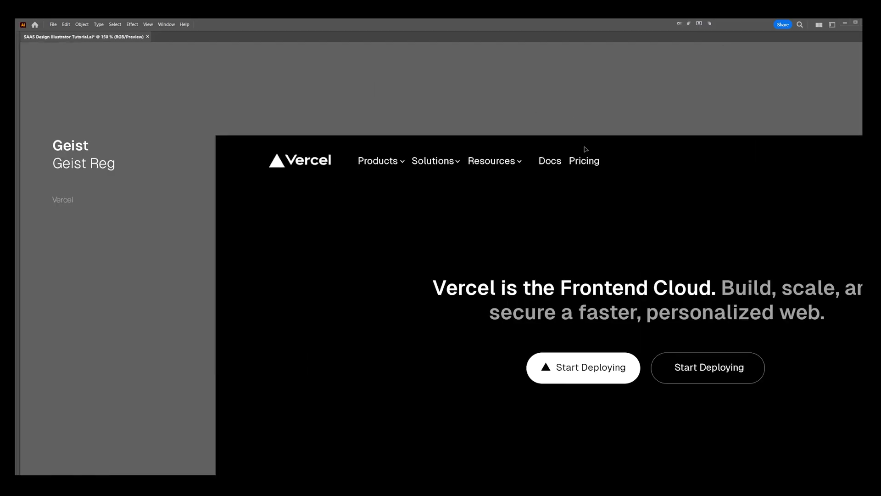
Step: Close the wide gap before "Docs" and "Pricing" and fine-tune the spacing between the navigation items
scroll(585, 151, "up", 2)
left_click(606, 153)
left_click(411, 153)
left_click_drag(579, 114, 529, 154)
left_click_drag(310, 148, 317, 147)
scroll(325, 134, "down", 3)
left_click(364, 115)
scroll(390, 142, "up", 2)
left_click_drag(394, 141, 387, 140)
left_click_drag(457, 137, 445, 138)
scroll(470, 112, "down", 3)
left_click(495, 95)
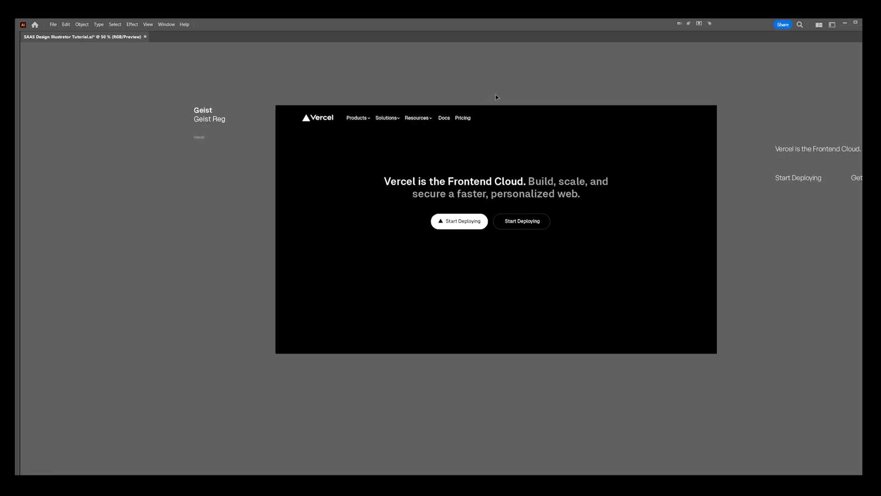
Step: Group the navigation labels with their chevrons and fill them with gray
key("Tab")
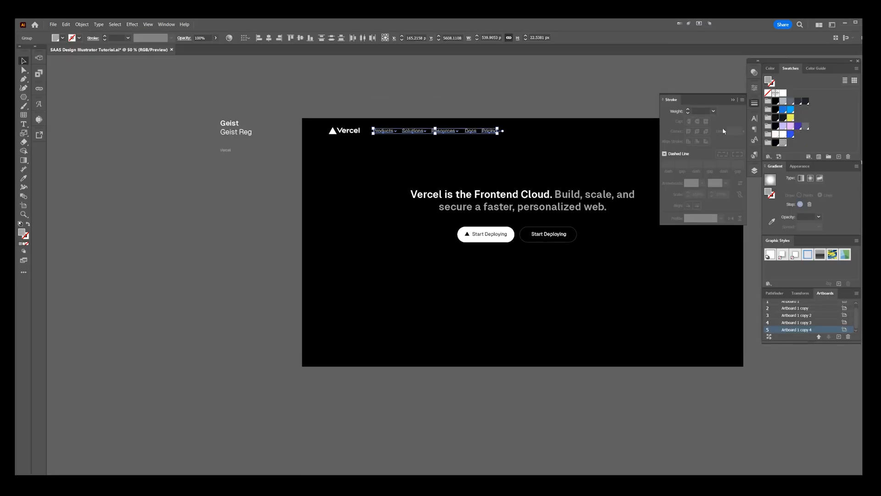
key("Tab")
left_click_drag(575, 93, 405, 151)
Step: Duplicate the "Pricing" label to the far right of the navigation bar and change the copy's text to "Contact"
left_click_drag(327, 176, 503, 181)
scroll(502, 181, "up", 2)
double_click(498, 172)
key("ctrl+a")
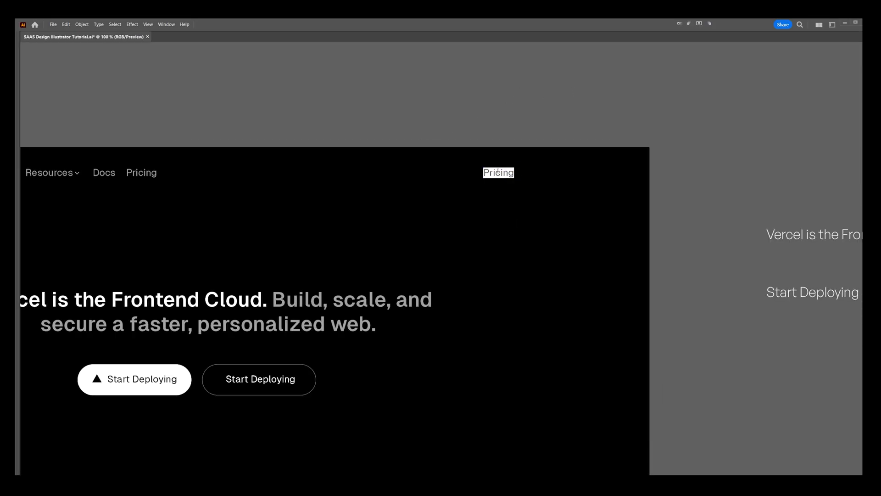
key("Escape")
left_click(568, 180)
scroll(568, 180, "up", 2)
left_click_drag(433, 165, 532, 165)
key("Delete")
scroll(490, 230, "down", 3)
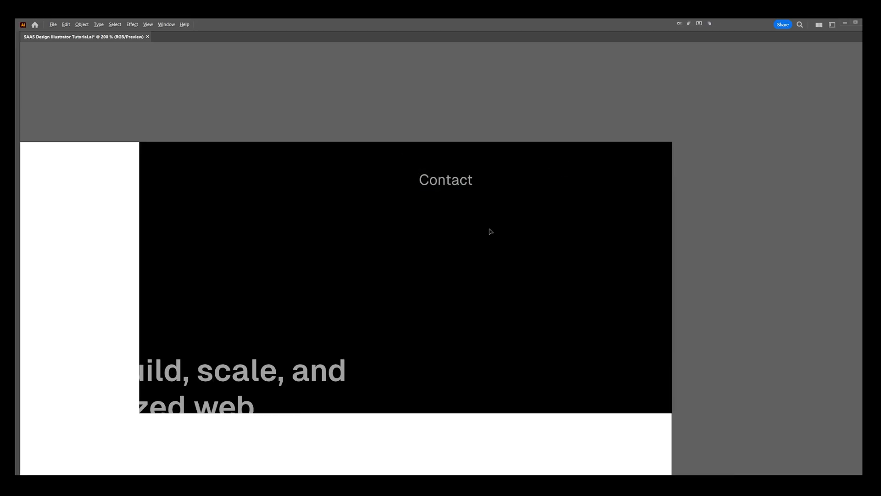
Step: Duplicate the outlined "Start Deploying" button and place the copy just right of "Contact" in the navigation bar
left_click(281, 336)
left_click_drag(280, 337, 508, 198)
scroll(533, 193, "up", 3)
left_click_drag(565, 204, 492, 199)
Step: Reduce the corner rounding of the copied outlined button beside "Contact"
key("a")
left_click(478, 205)
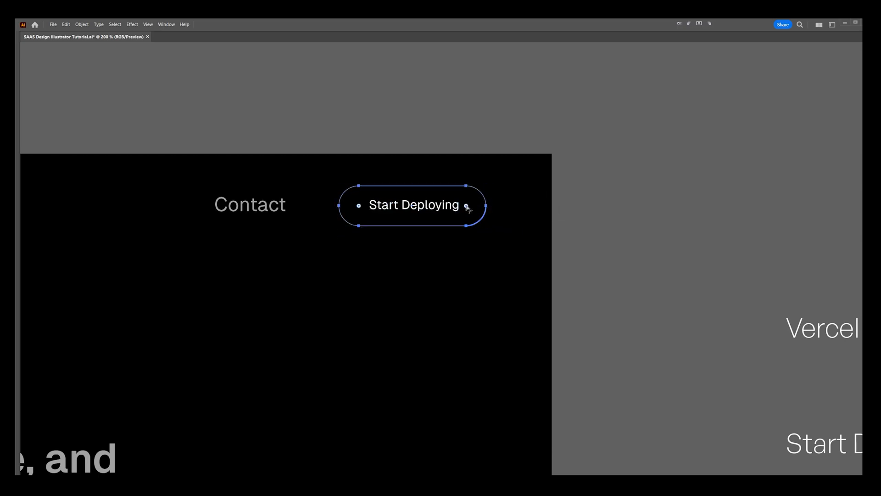
left_click_drag(476, 207, 509, 196)
scroll(454, 187, "up", 1)
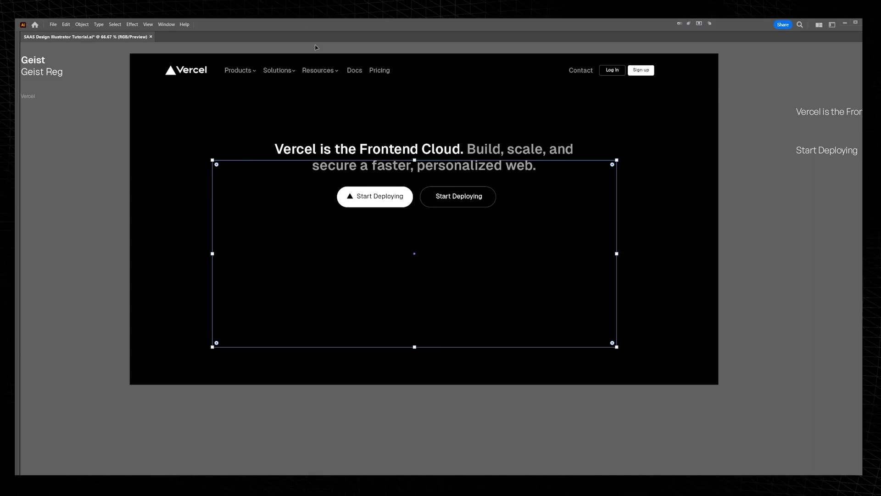
Step: Center the thin-outlined rectangle horizontally on the hero and stretch its bottom and top edges to about 817 px high
key("Tab")
left_click_drag(441, 173, 450, 173)
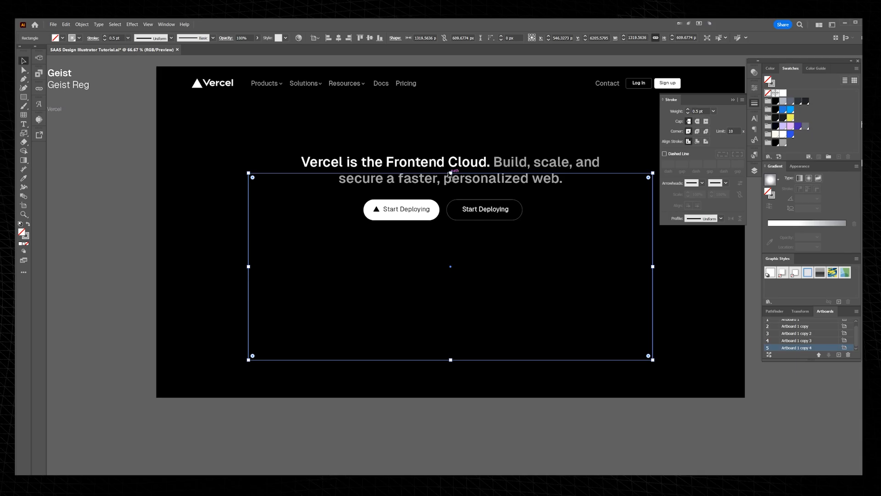
key("Tab")
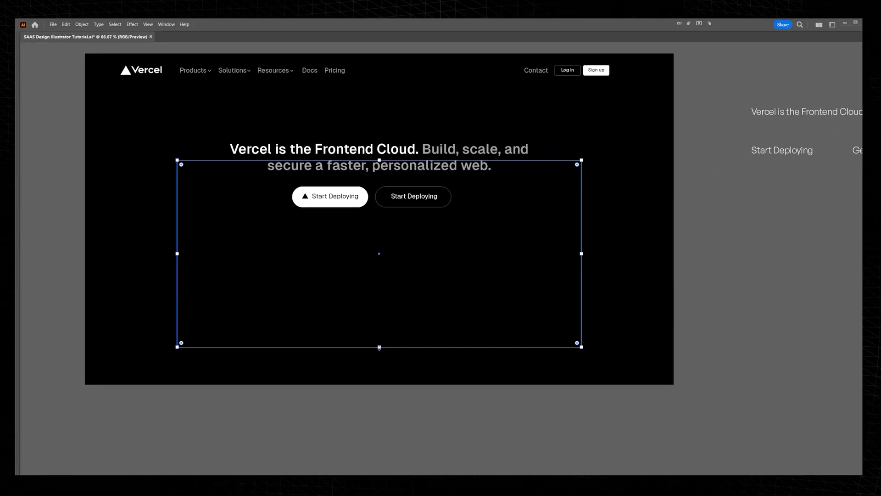
left_click_drag(379, 347, 379, 355)
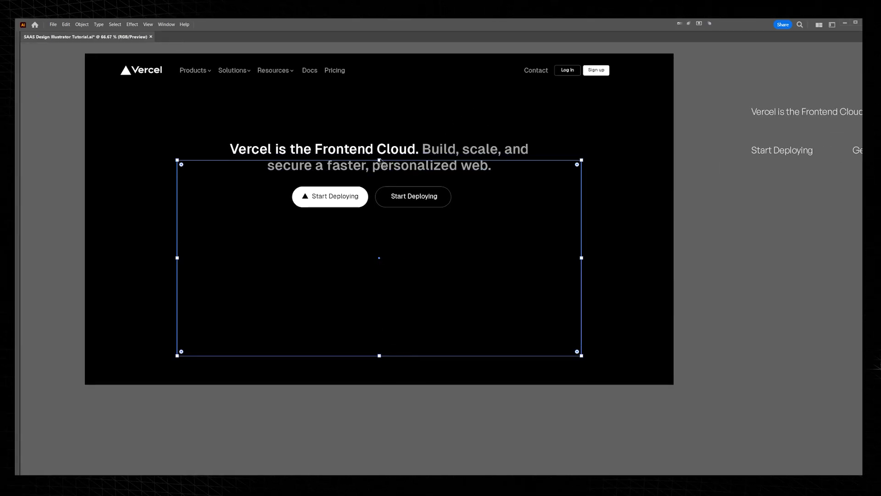
left_click_drag(379, 160, 383, 106)
Step: Draw a small plus-shaped mark from two short crossing lines and place it on the rectangle's upper-left corner
scroll(172, 99, "up", 5)
left_click_drag(230, 136, 302, 141)
scroll(290, 135, "up", 1)
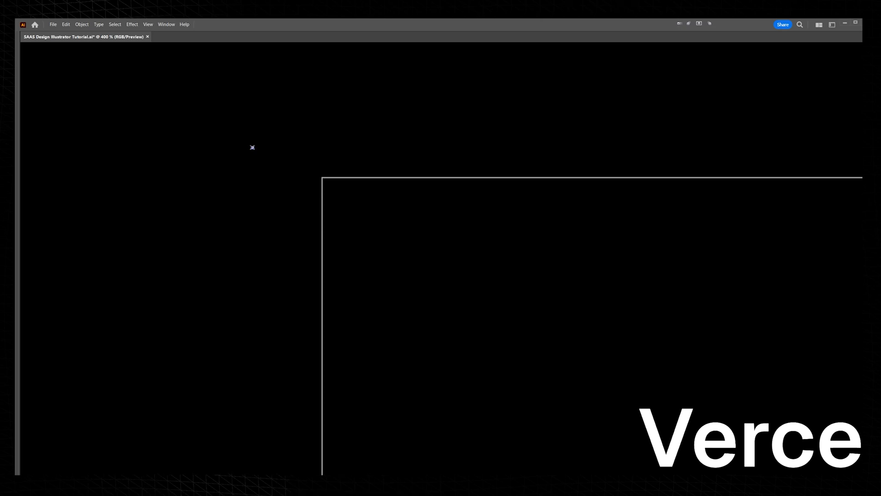
scroll(260, 158, "up", 2)
left_click_drag(251, 173, 287, 162)
left_click_drag(293, 140, 213, 193)
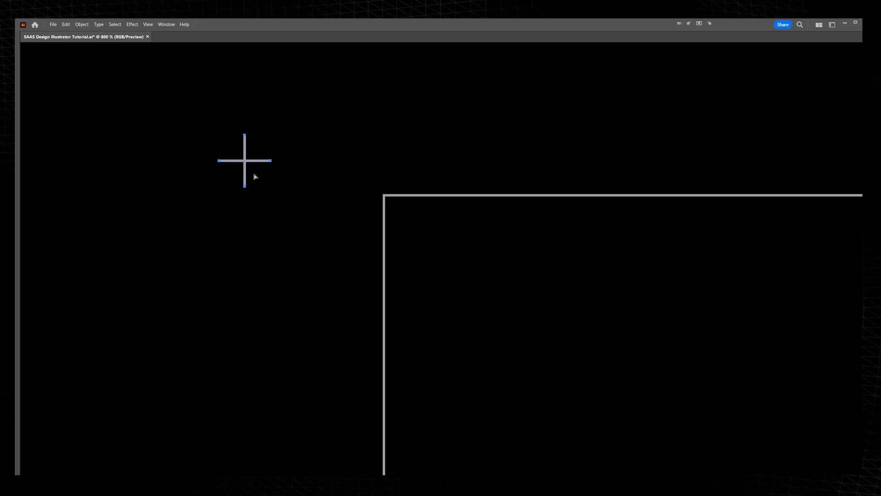
left_click_drag(252, 162, 391, 196)
Step: Lower the opacity of the large outlined rectangle to 30%
scroll(460, 175, "down", 5)
left_click(474, 185)
key("Tab")
left_click(755, 73)
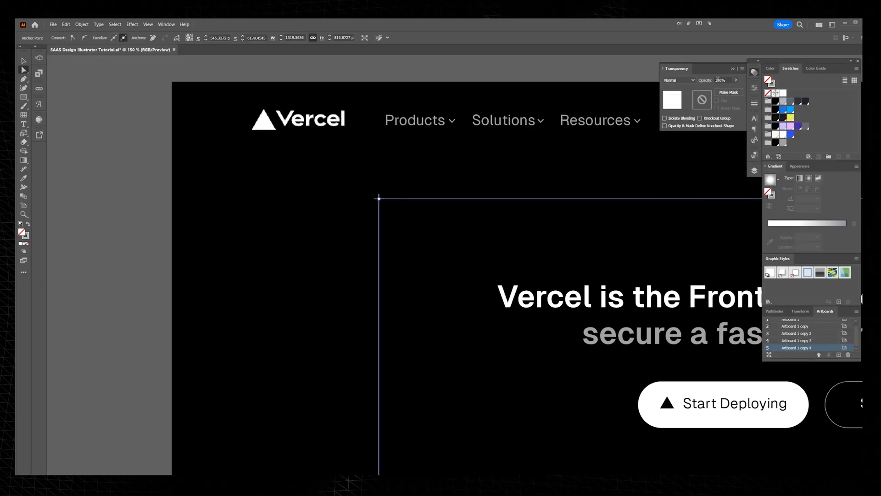
left_click(555, 148)
key("ctrl+z")
Step: Copy the plus mark onto the rectangle's lower-right corner
left_click_drag(149, 159, 535, 395)
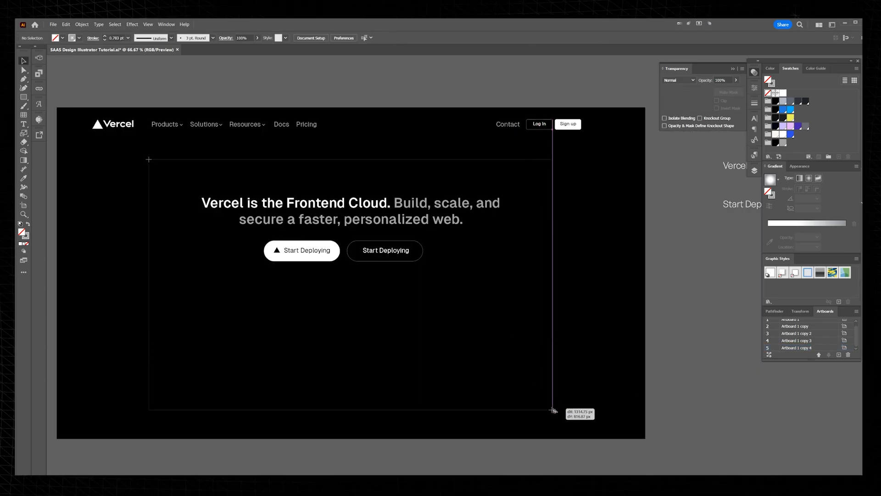
scroll(552, 410, "up", 8)
scroll(571, 359, "down", 5)
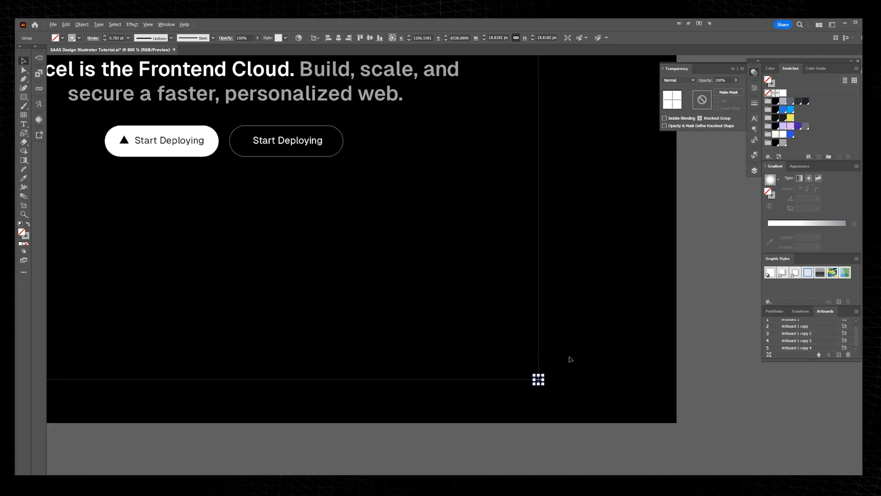
left_click(571, 359)
scroll(581, 340, "down", 2)
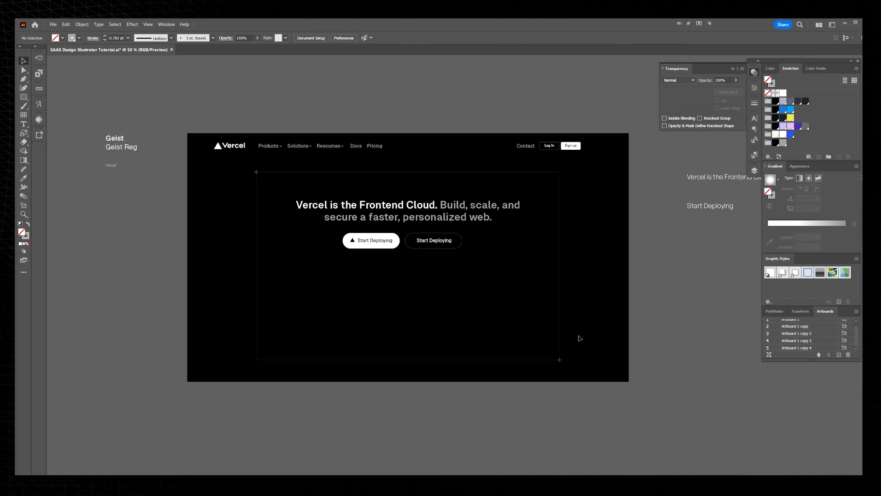
Step: Nudge the group of headline and two pill buttons slightly upward inside the outlined rectangle
left_click_drag(580, 335, 569, 314)
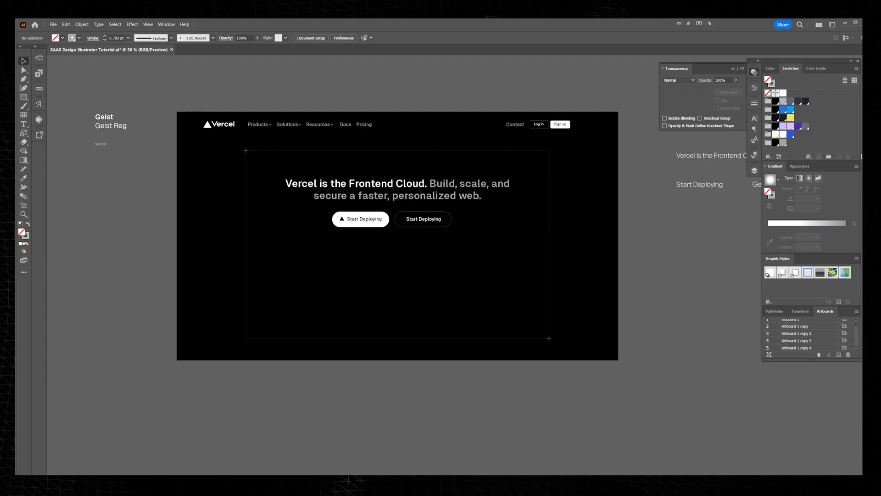
scroll(420, 247, "up", 1)
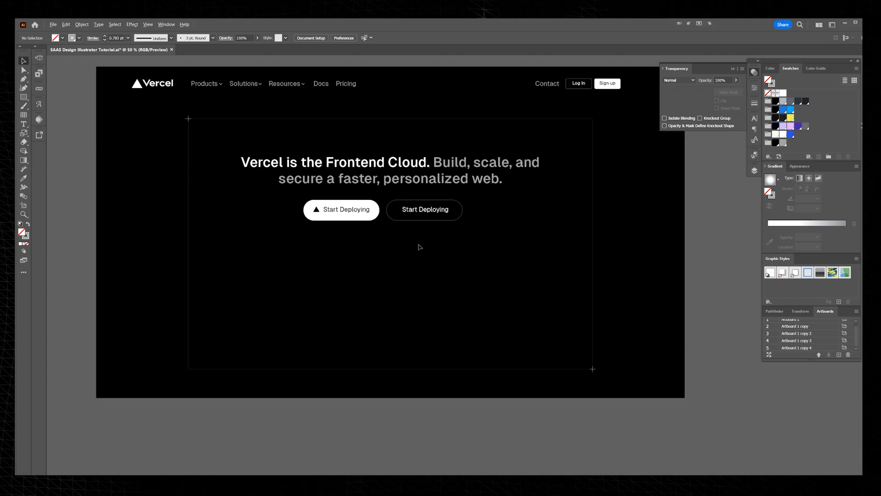
left_click_drag(406, 178, 343, 148)
key("Up")
key("Up")
key("Up")
key("Up")
key("Up")
key("Up")
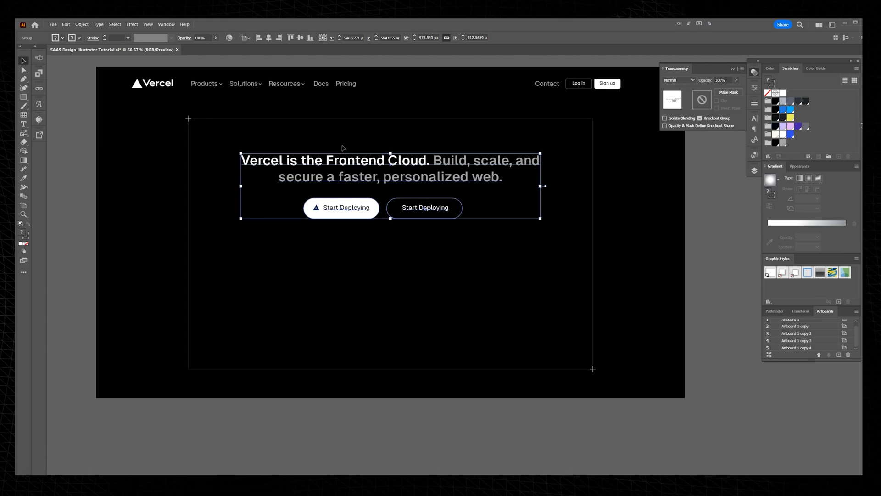
left_click(426, 127)
left_click(442, 120)
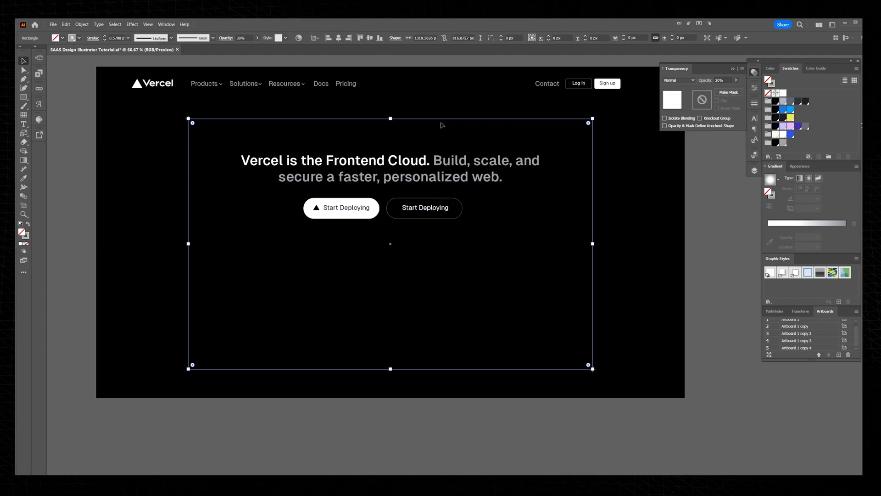
Step: Copy the grid pattern from the "It's time to ditch your VPN" hero to the empty area above and right of the Vercel hero
scroll(442, 124, "down", 6)
scroll(445, 128, "up", 5)
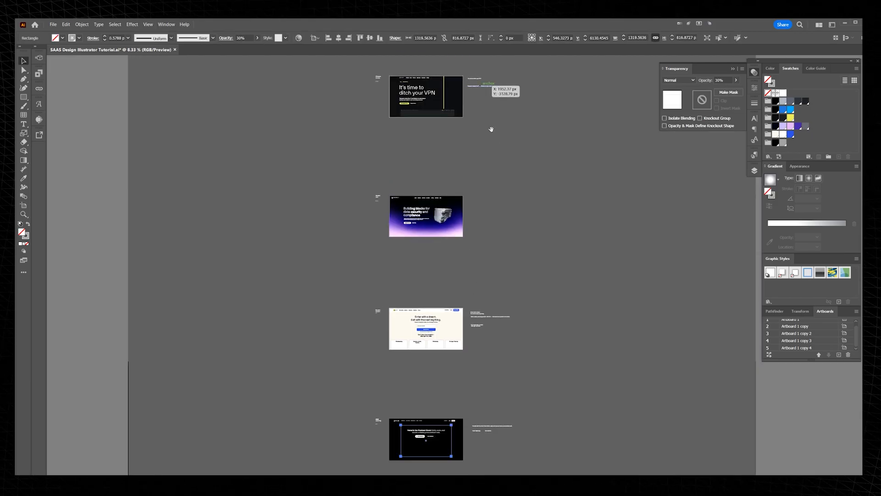
left_click_drag(451, 134, 534, 425)
scroll(534, 423, "up", 4)
left_click_drag(534, 418, 572, 238)
scroll(573, 238, "down", 1)
scroll(548, 217, "down", 1)
left_click(583, 210)
key("a")
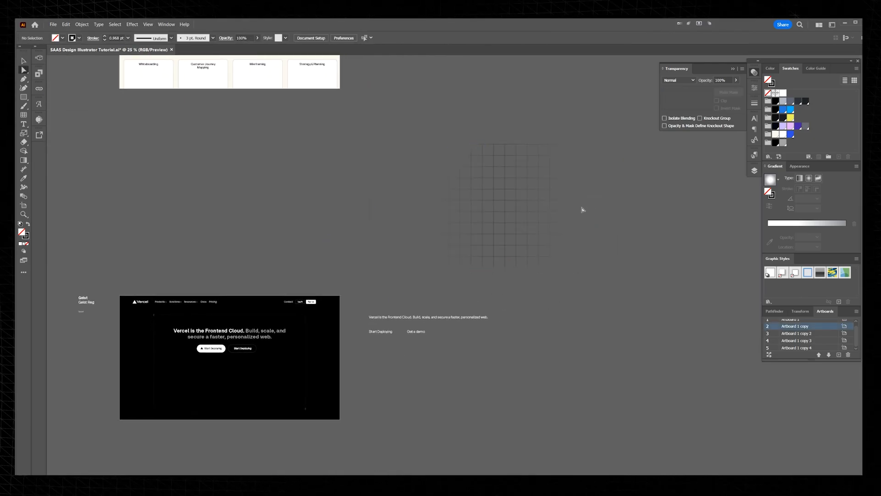
Step: Release the copied grid's opacity mask and delete the black-and-white gradient shapes that formed it
key("v")
left_click(519, 182)
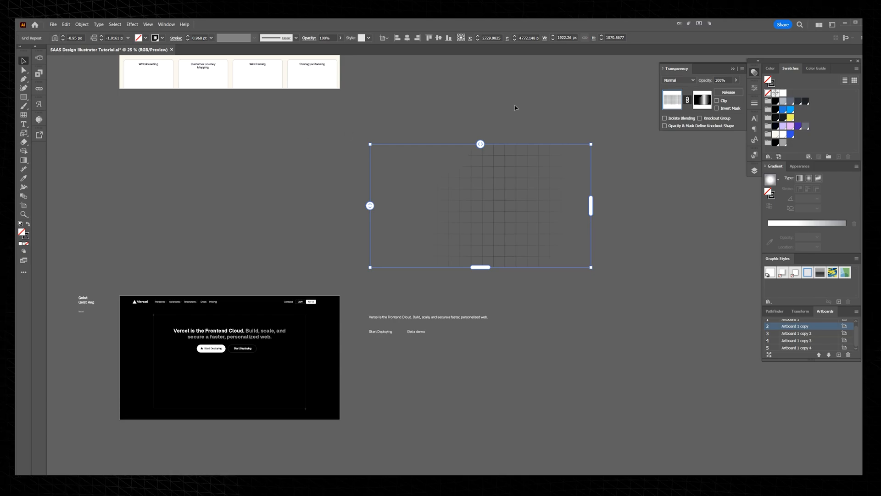
left_click(728, 93)
left_click_drag(547, 157, 655, 285)
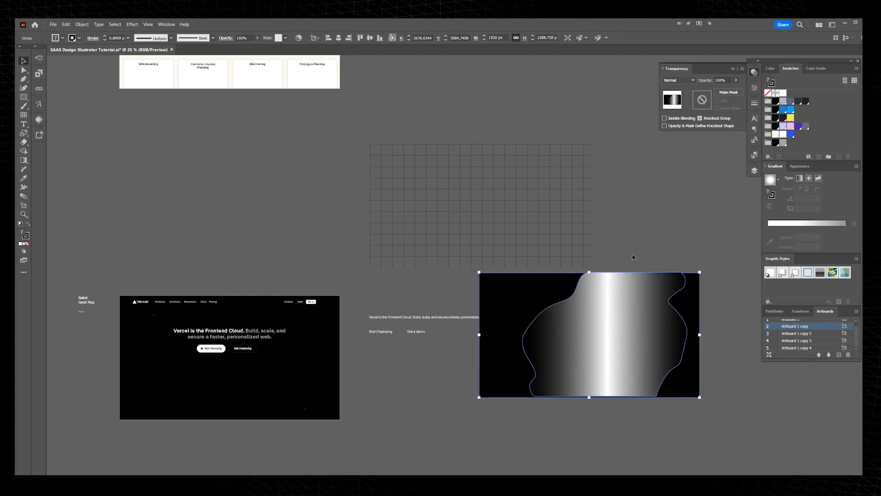
key("Delete")
Step: Move the unmasked grid onto the Vercel hero so that it covers the outlined rectangle
left_click(505, 155)
left_click_drag(505, 154, 654, 84)
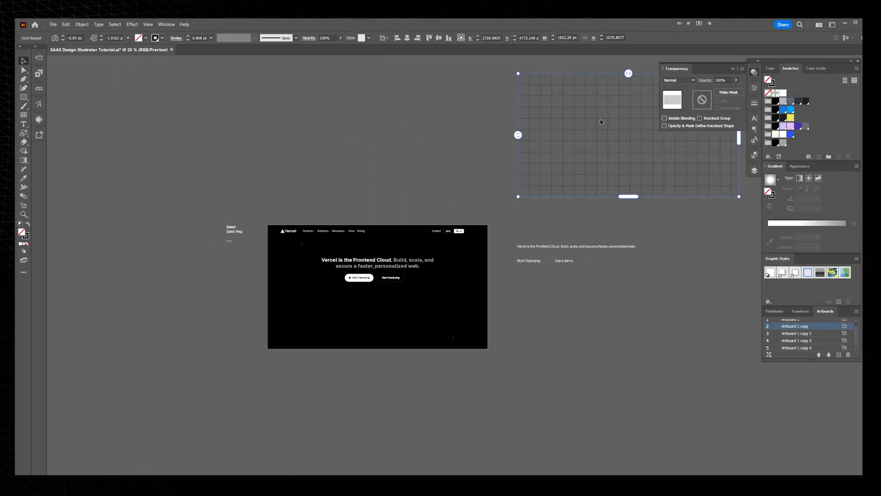
left_click_drag(608, 107, 399, 211)
scroll(363, 269, "up", 3)
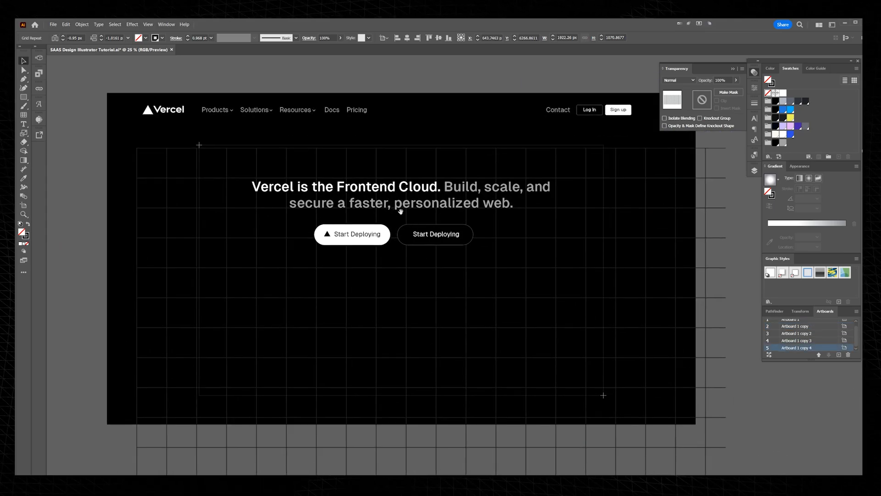
Step: Clip the grid to the outlined rectangle with a clipping mask
left_click(352, 152)
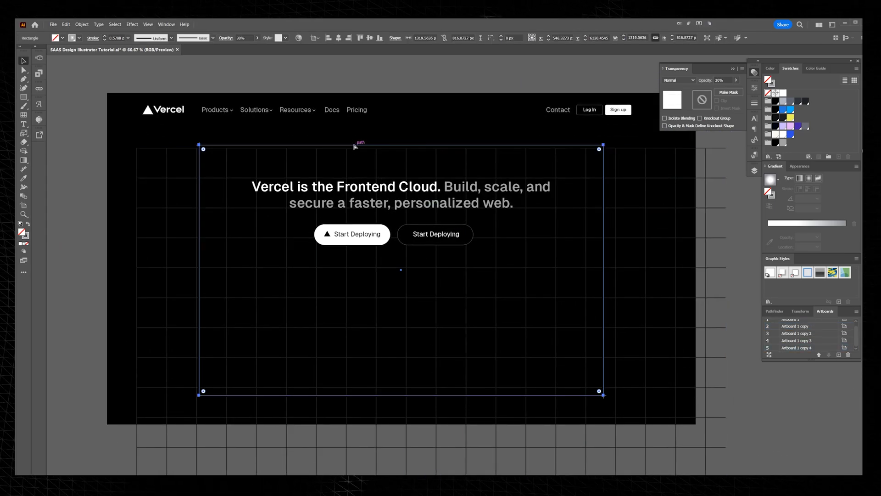
left_click(614, 150, "shift")
key("ctrl+7")
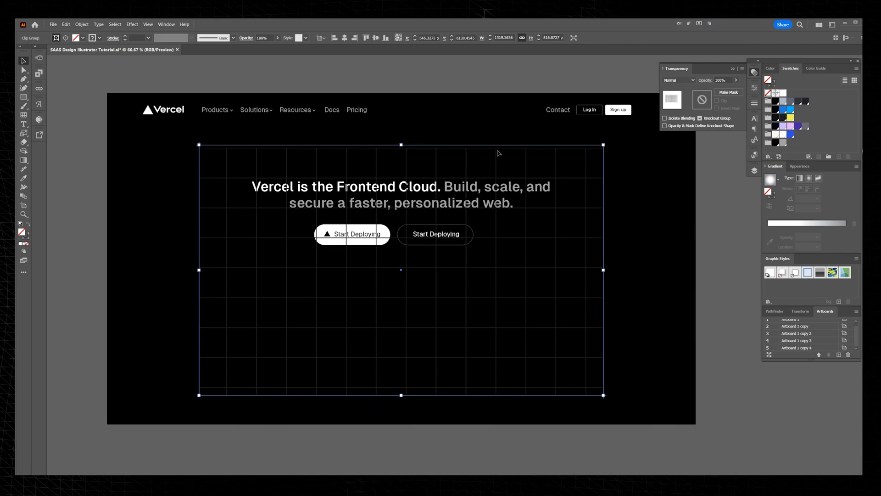
Step: Try to shift the whole clipped grid upward relative to the plus marks
key("ctrl+shift+a")
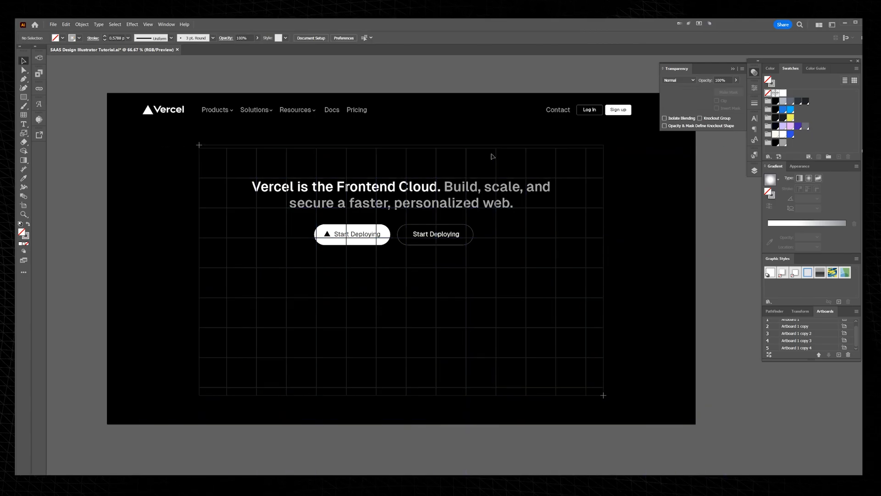
left_click(492, 153)
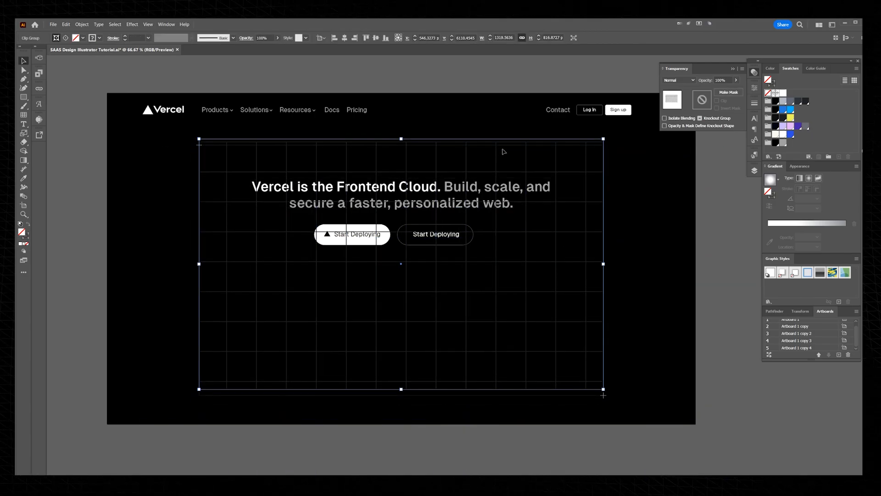
left_click(538, 134)
scroll(494, 132, "up", 2)
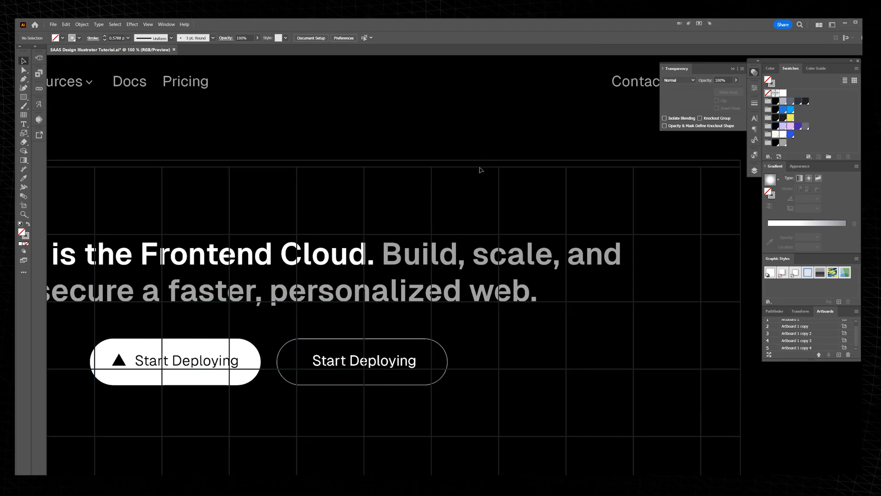
scroll(481, 170, "down", 3)
left_click(483, 166)
left_click(487, 152)
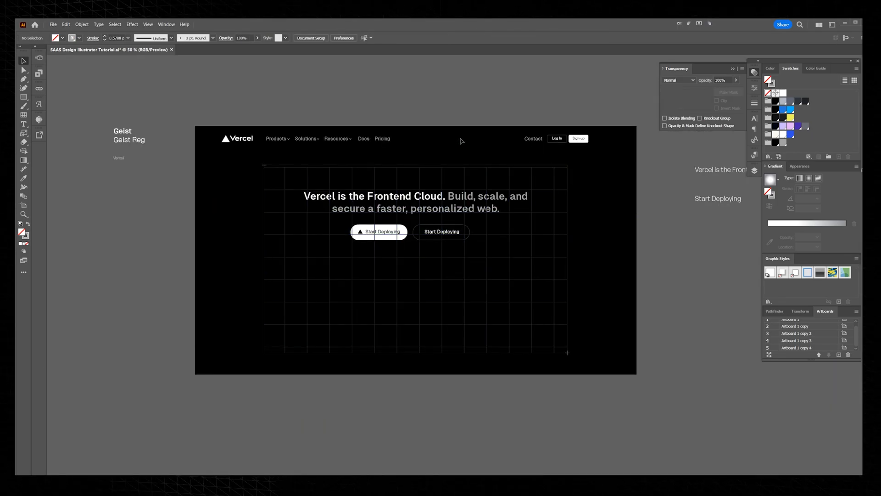
scroll(461, 141, "up", 1)
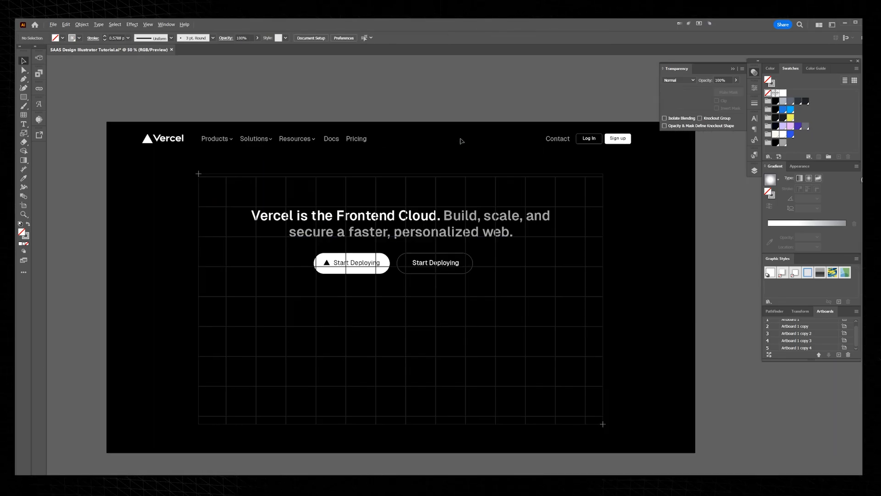
Step: Inside the clip group, nudge the grid upward relative to the clipping rectangle on the Vercel hero
left_click(419, 174)
scroll(259, 186, "up", 3)
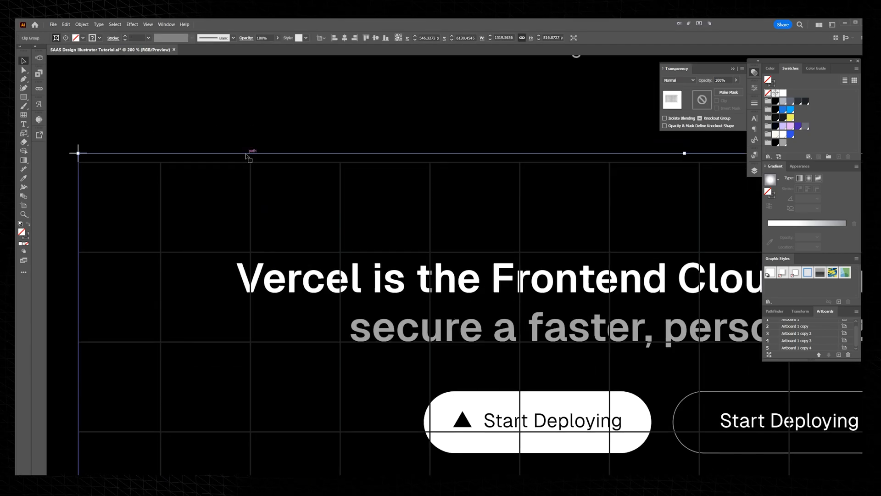
double_click(247, 157)
key("Up")
key("Up")
key("Up")
key("Up")
key("Up")
key("Up")
key("Up")
key("Up")
key("Up")
key("Up")
key("Up")
key("Up")
key("Up")
key("Up")
key("Up")
key("Up")
key("Up")
key("Up")
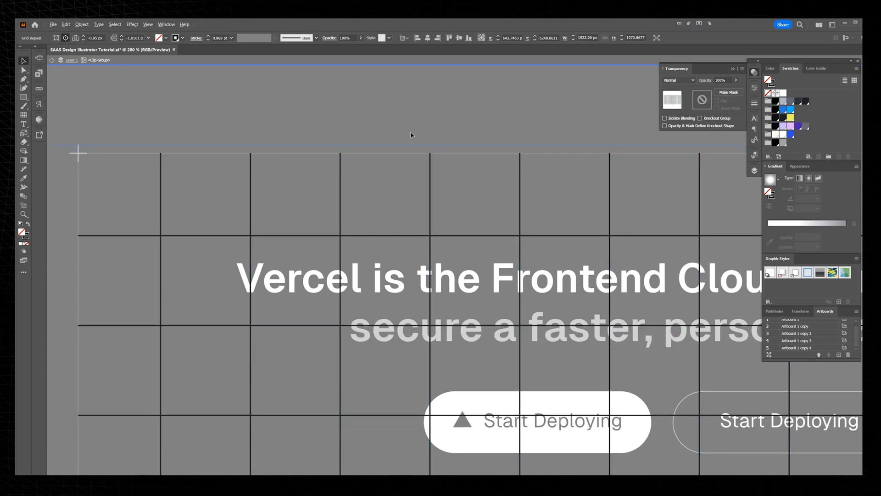
scroll(474, 140, "down", 5)
key("shift+Up")
key("shift+Up")
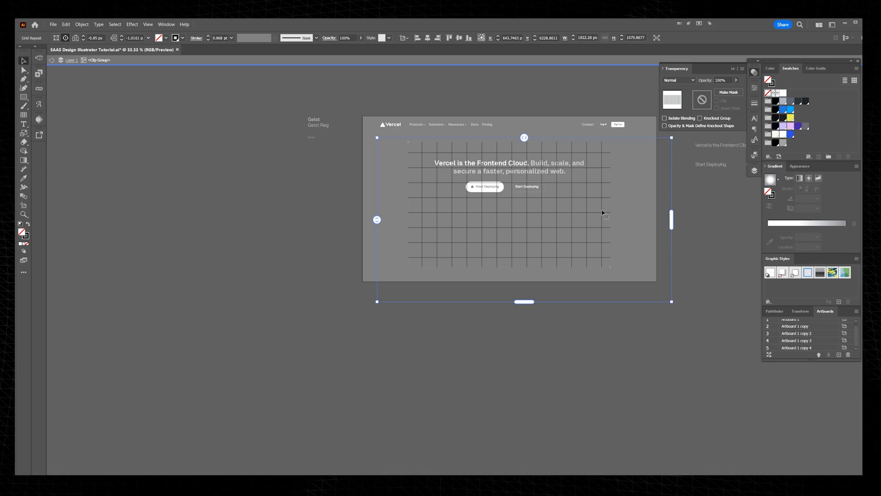
Step: Scale the grid down inside the clip group so its cells are smaller but still fill the clipping rectangle, and exit isolation
left_click_drag(671, 302, 632, 277)
double_click(651, 233)
scroll(590, 164, "up", 2)
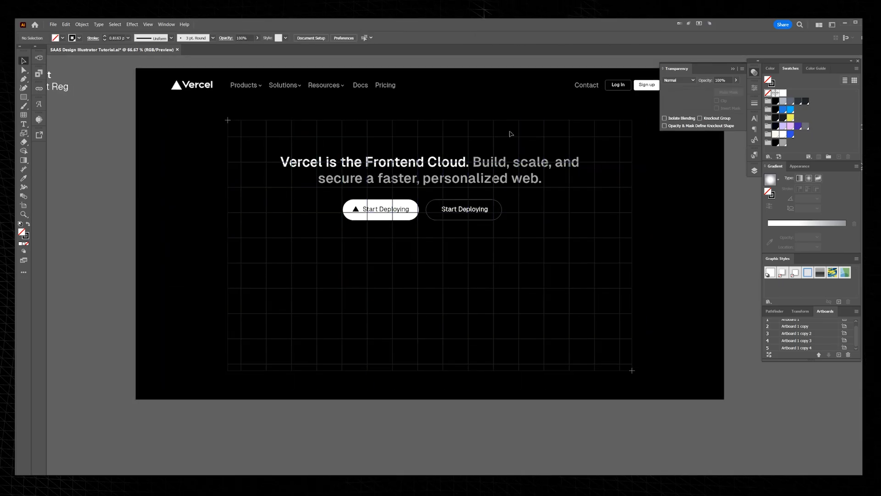
left_click(504, 148)
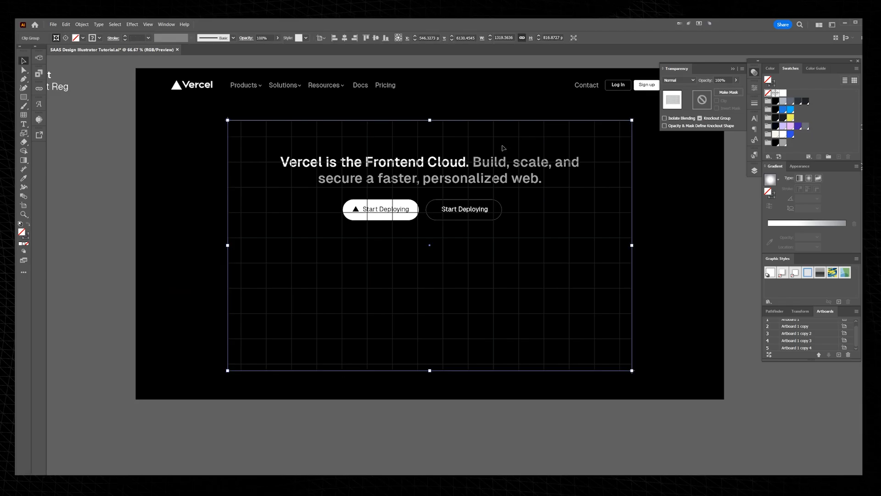
left_click(510, 116)
scroll(511, 119, "down", 2)
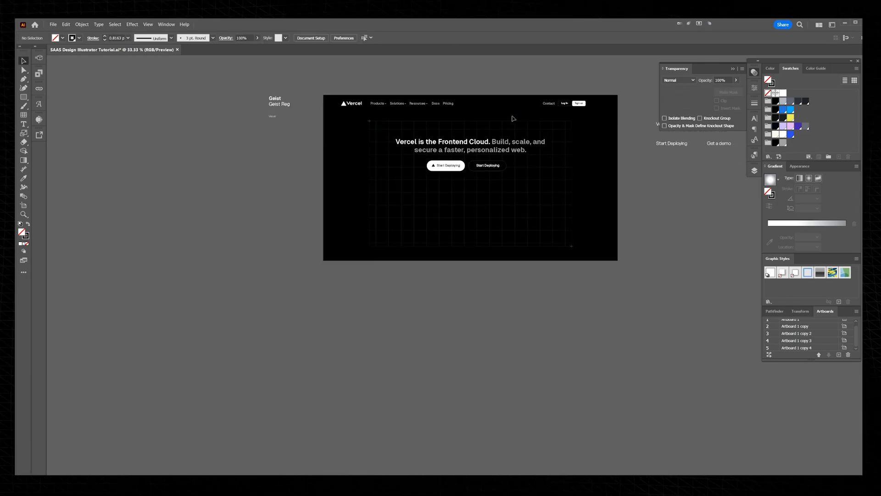
Step: Draw a triangle about 438 by 380 px below the two Start Deploying buttons, with white fill and no stroke
scroll(507, 115, "up", 2)
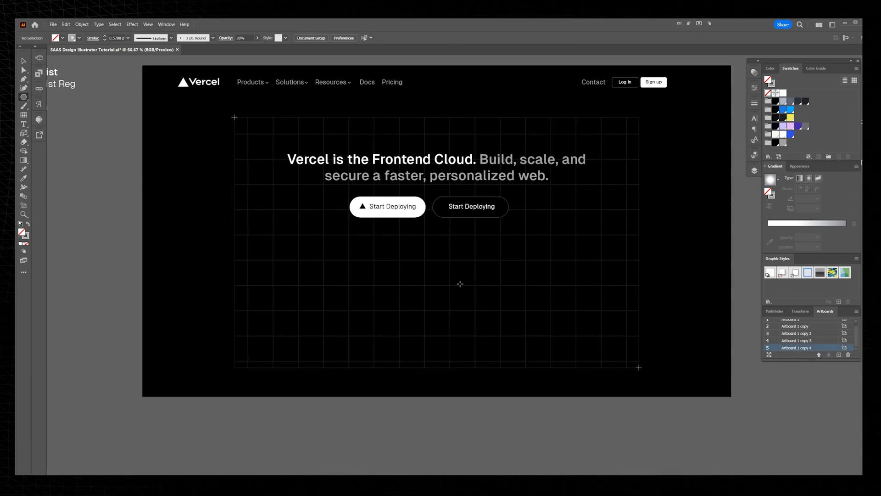
mouse_move(433, 279)
left_mouse_down()
mouse_move(478, 342)
mouse_move(472, 306)
mouse_move(490, 322)
mouse_move(487, 310)
left_mouse_up()
scroll(473, 287, "up", 1)
left_click_drag(471, 261, 461, 299)
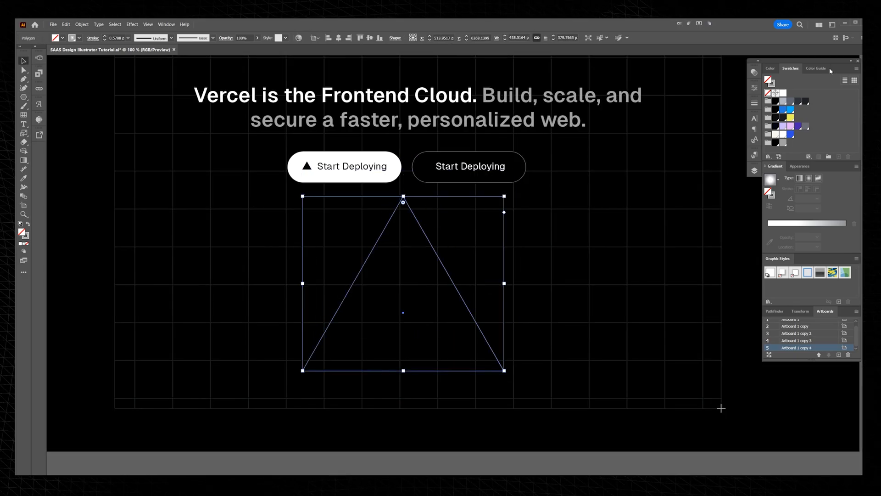
left_click(784, 93)
key("/")
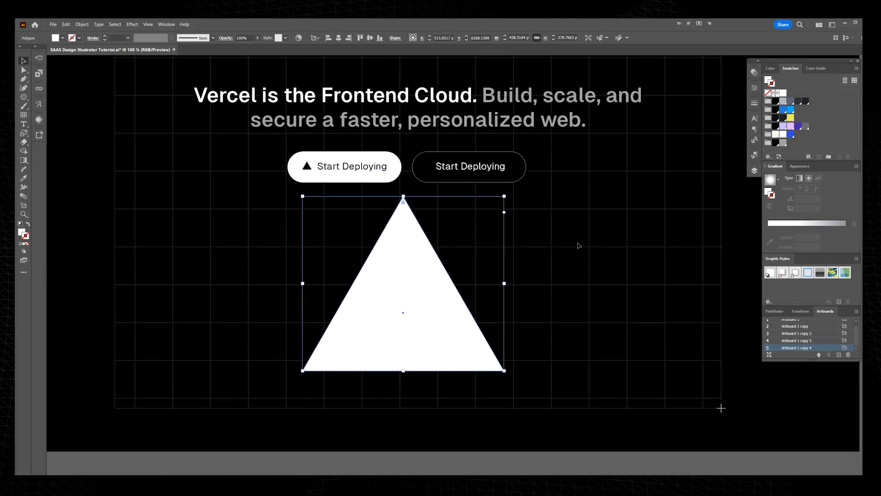
Step: Reposition the white triangle beneath the buttons and widen it to about 491 px, keeping its height
left_click_drag(440, 299, 430, 305)
left_click_drag(494, 290, 506, 290)
key("ctrl+equal")
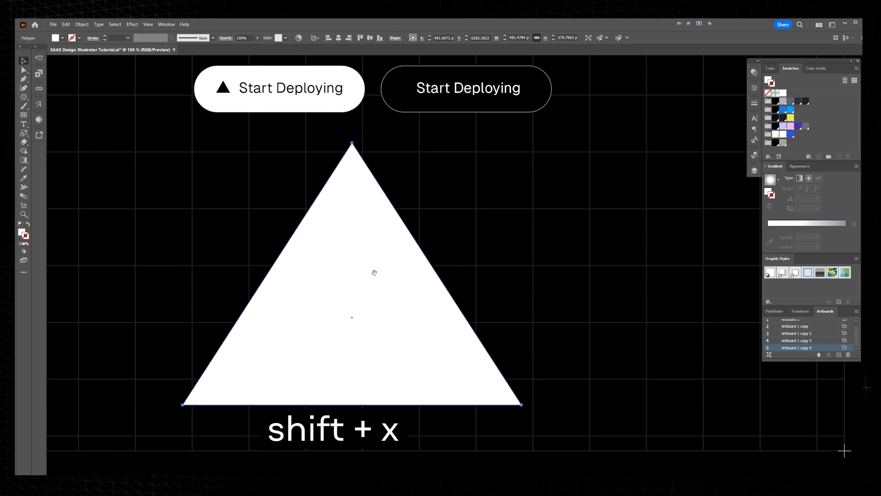
Step: Swap the triangle's fill and stroke so it becomes an unfilled shape with a white outline
scroll(380, 277, "left", 2)
key("shift+x")
scroll(389, 274, "left", 2)
scroll(389, 274, "down", 1)
left_click(448, 185)
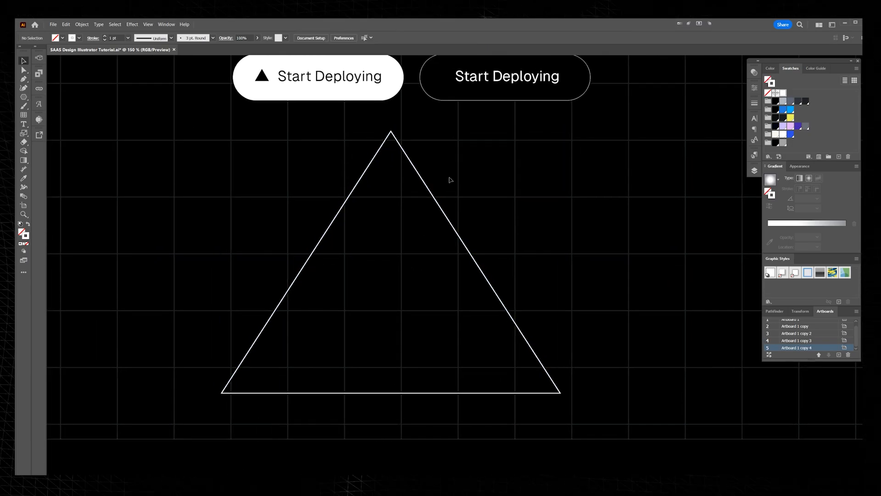
Step: Duplicate the outlined triangle in place and scale the copy down around its centre to a small inner triangle
left_click(426, 185)
key("ctrl+c")
key("ctrl+f")
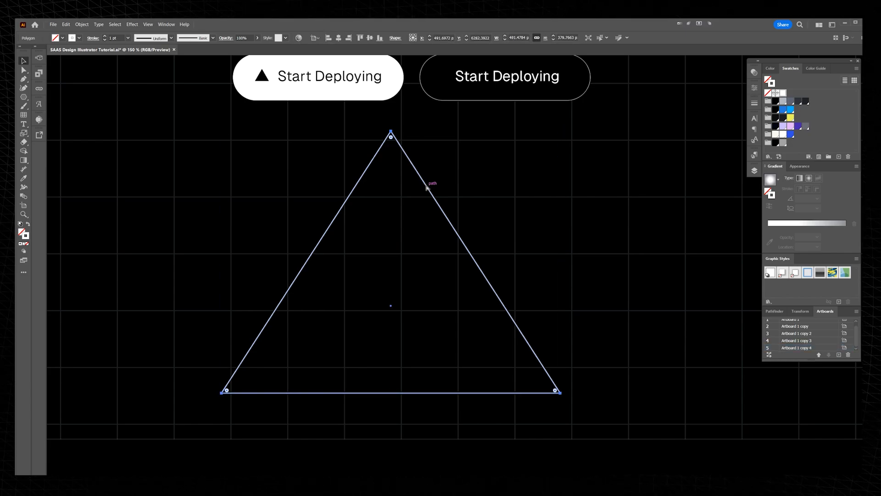
left_click_drag(391, 131, 393, 242)
left_click_drag(464, 189, 384, 318)
Step: Blend the large outlined triangle with the small inner triangle using the Blend tool
key("w")
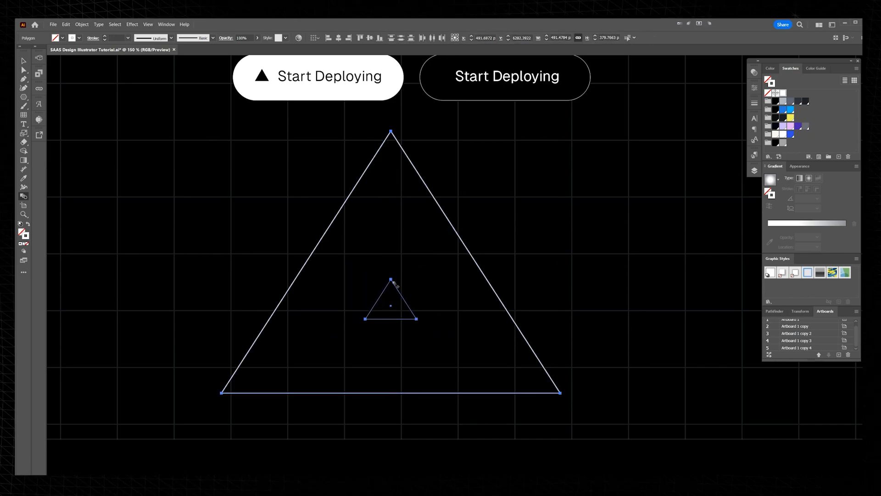
left_click(393, 282)
scroll(395, 245, "up", 1)
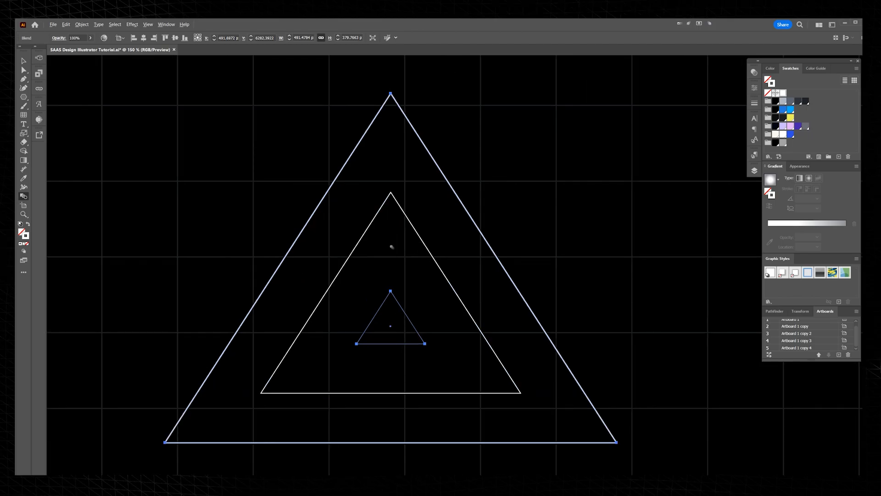
scroll(395, 282, "down", 1)
Step: Try Specified Distance spacing for the triangle blend, adjusting the distance to 9 px
key("Return")
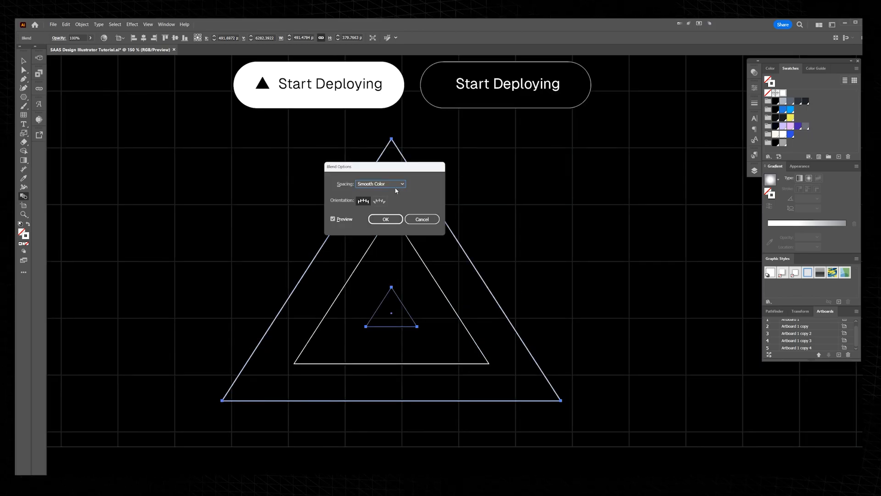
left_click_drag(362, 164, 504, 172)
left_click(512, 191)
left_click(520, 207)
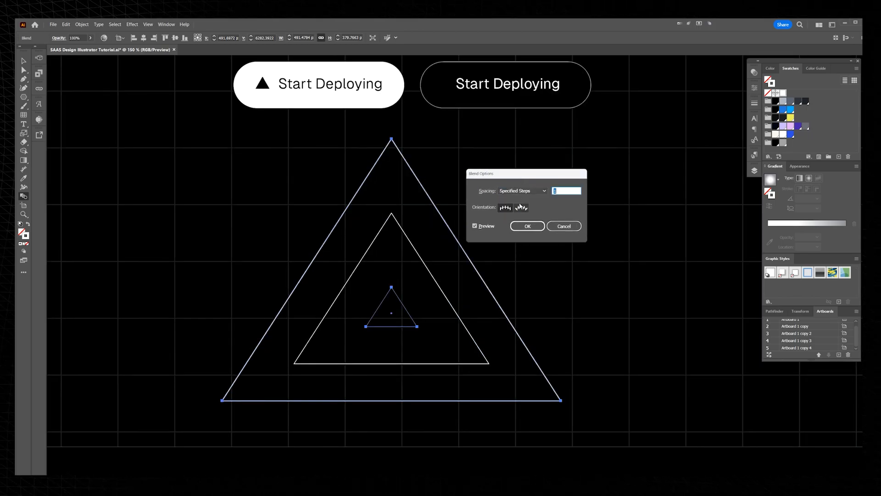
left_click_drag(531, 174, 582, 184)
left_click(568, 200)
key("Down")
key("Return")
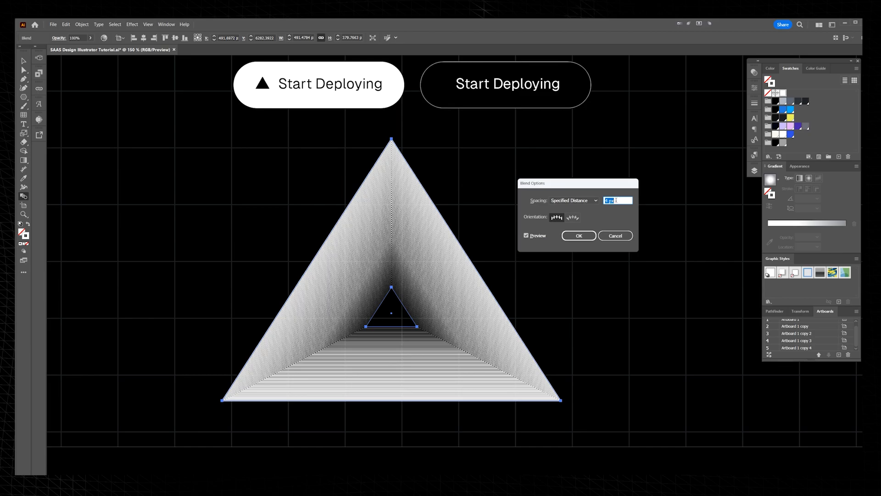
scroll(616, 201, "up", 10)
scroll(616, 203, "down", 5)
Step: Set the blend spacing to Specified Steps with enough steps for dense concentric triangle lines, and apply it
left_click(579, 201)
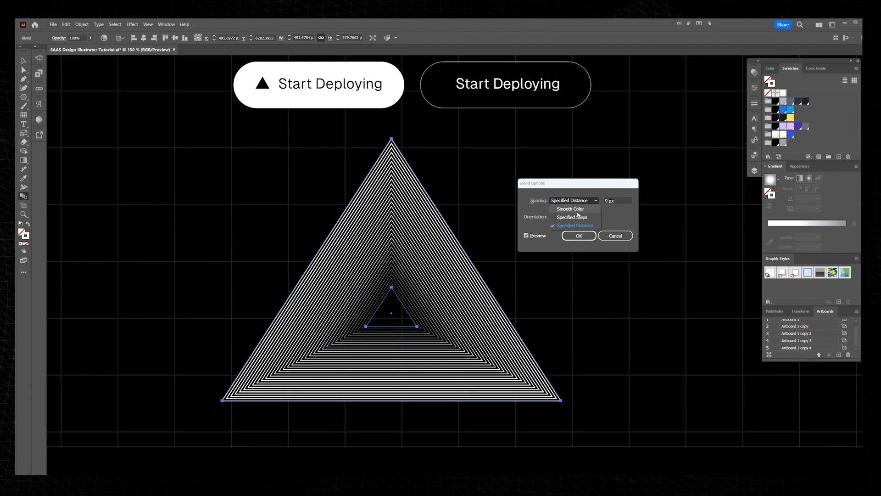
left_click(571, 217)
scroll(619, 200, "up", 20)
scroll(619, 199, "up", 9)
scroll(619, 200, "down", 4)
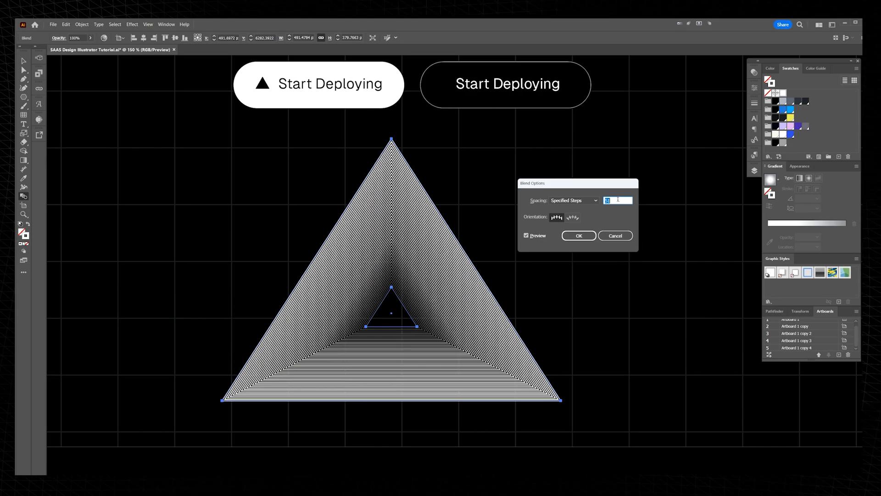
left_click(579, 235)
key("v")
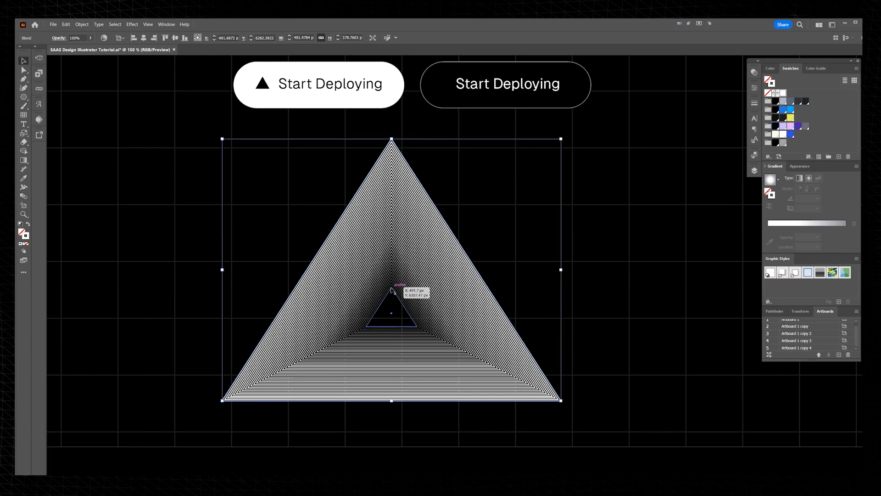
double_click(394, 297)
double_click(527, 239)
scroll(528, 239, "down", 3)
scroll(527, 239, "up", 3)
left_click_drag(512, 250, 515, 250)
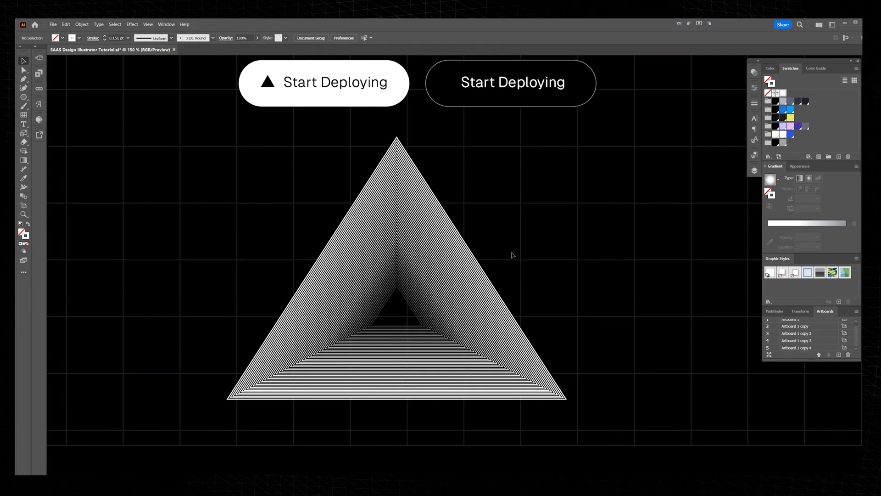
Step: Overlay a black copy of the triangle on the blend and give it a freeform gradient, white at the apex and black at the base corners
left_click(444, 208)
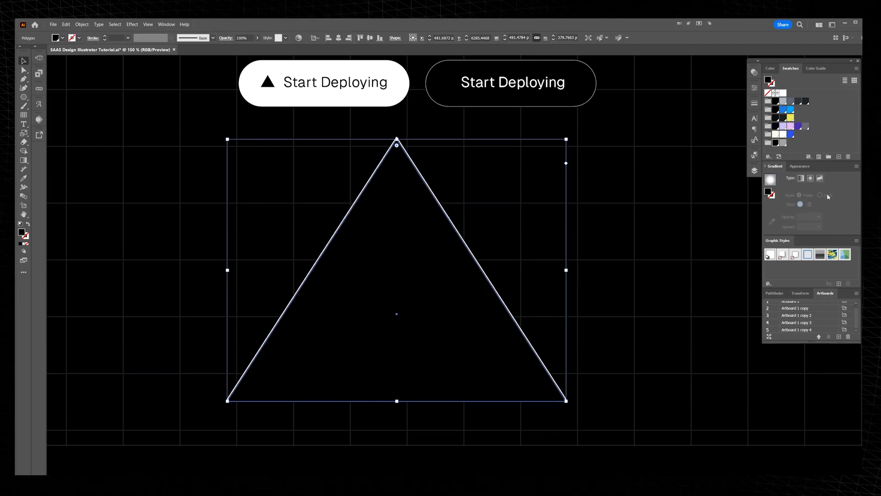
left_click(820, 177)
left_click(396, 166)
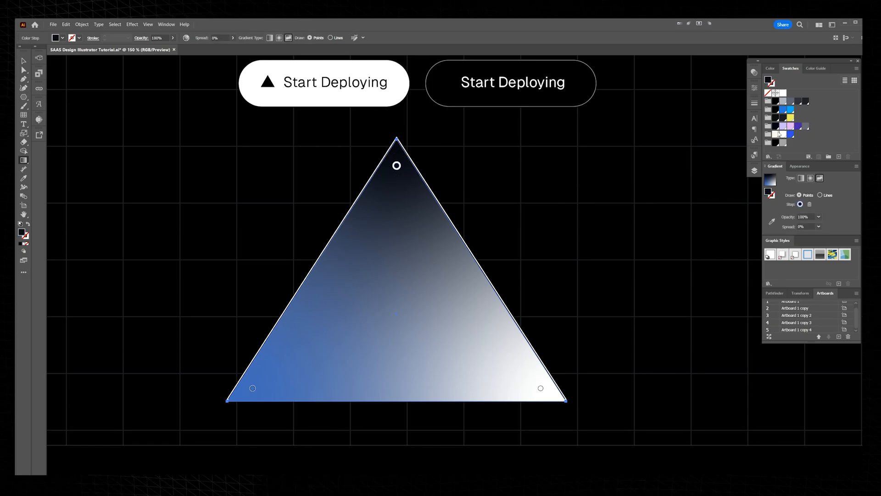
left_click(775, 134)
left_click(253, 389)
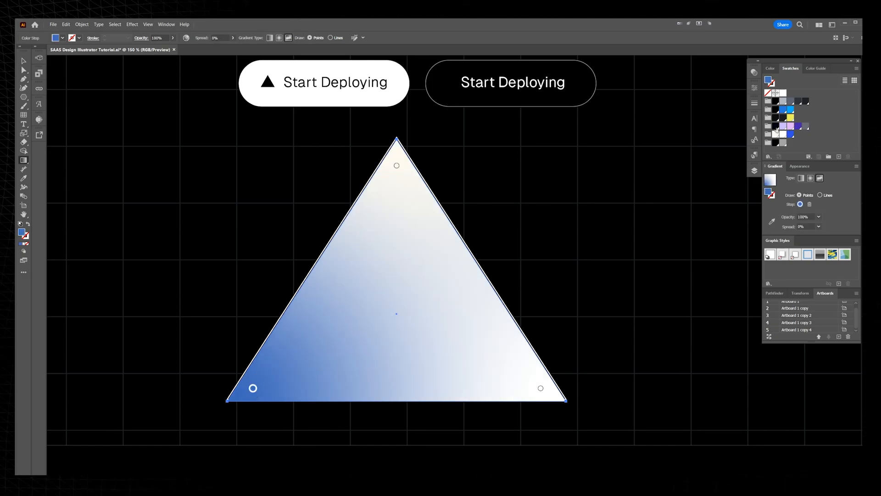
left_click(776, 126)
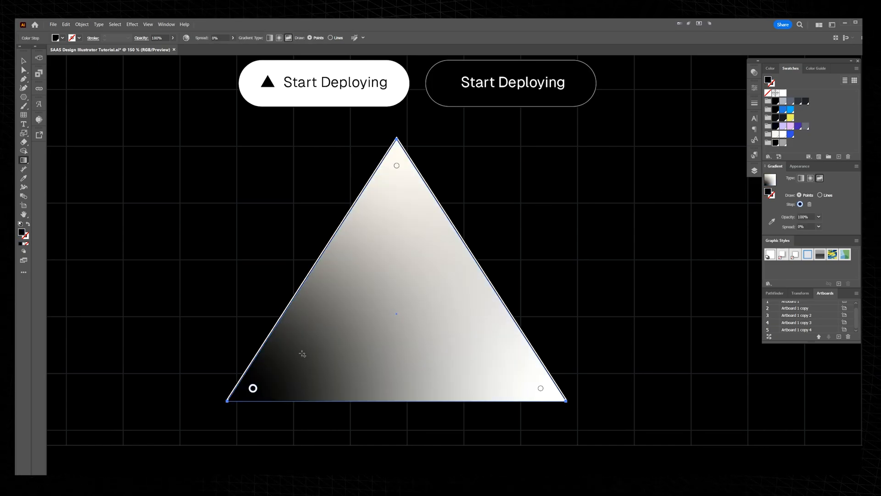
left_click(776, 143)
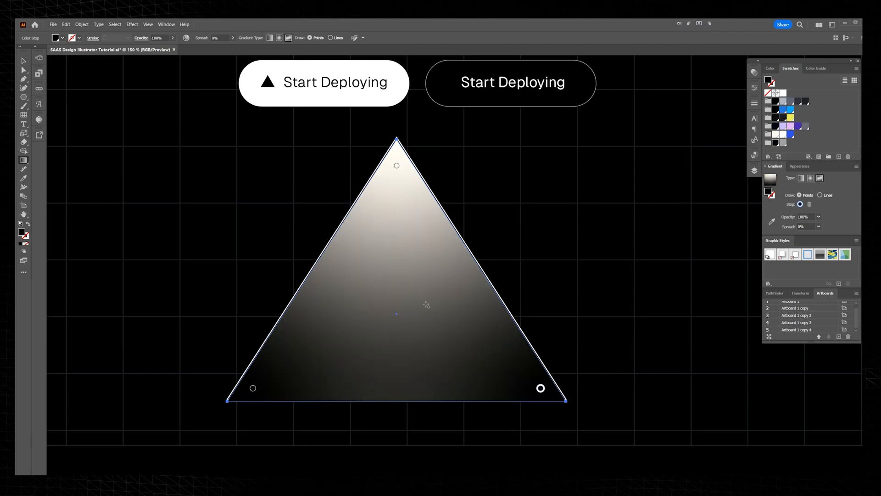
Step: Add black freeform gradient stops near the overlay triangle's centre and base, and place white stops in both base corners
left_click(402, 308)
left_click_drag(403, 308, 395, 297)
left_click_drag(252, 389, 303, 388)
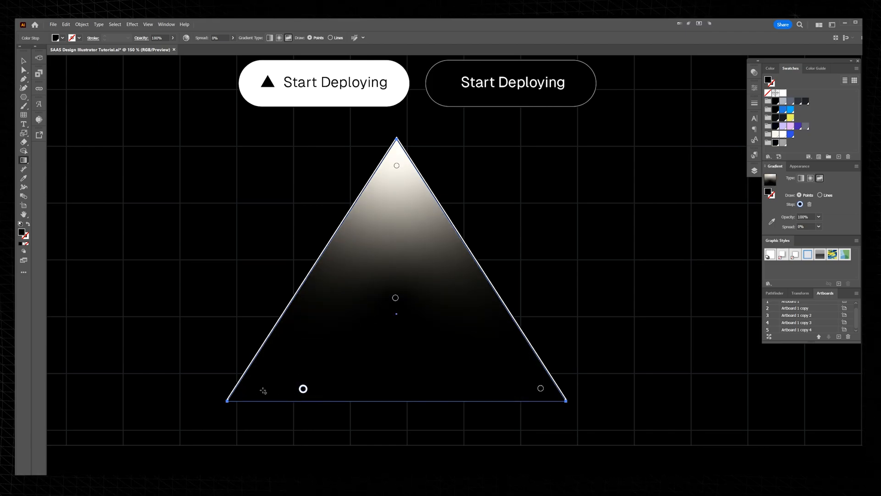
left_click(780, 145)
left_click(549, 389)
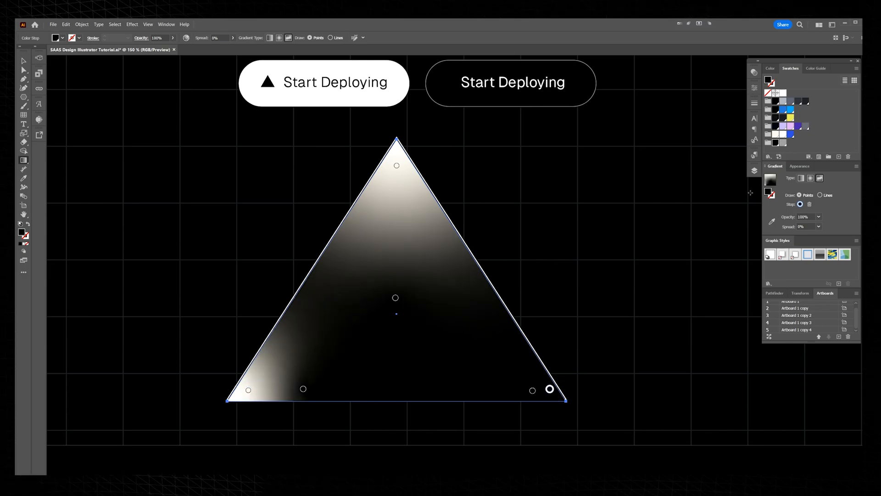
left_click(776, 135)
left_click_drag(303, 388, 271, 390)
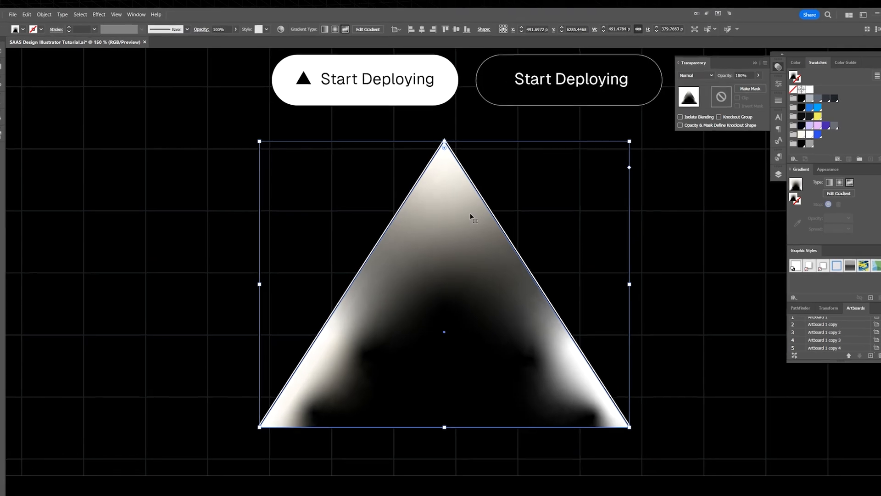
Step: Set the opacity of the overlay gradient's top color stop to 0%
key("g")
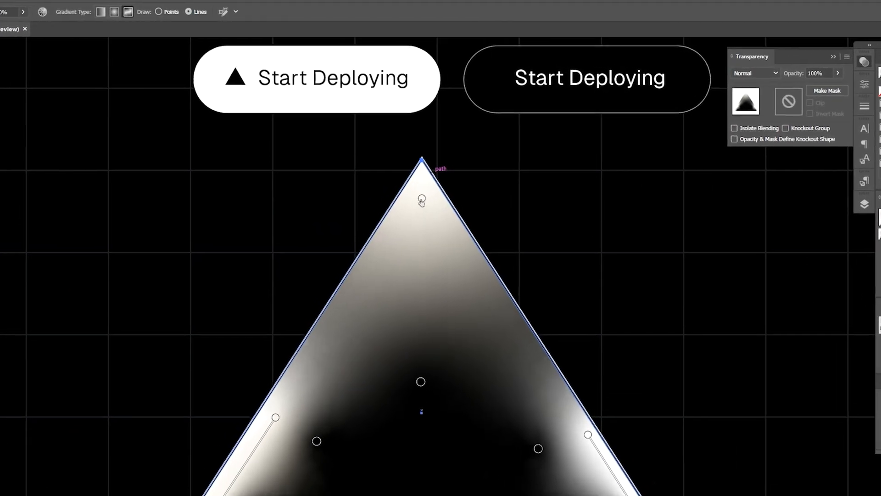
left_click(422, 200)
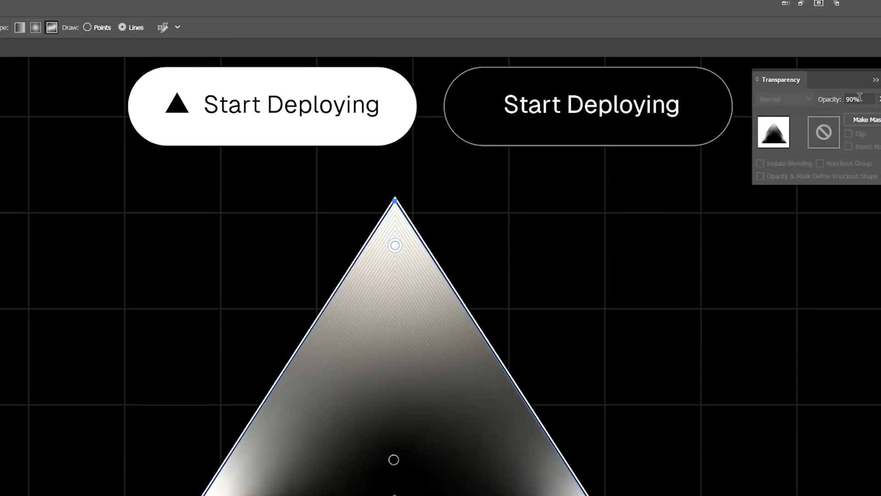
double_click(855, 99)
type("0")
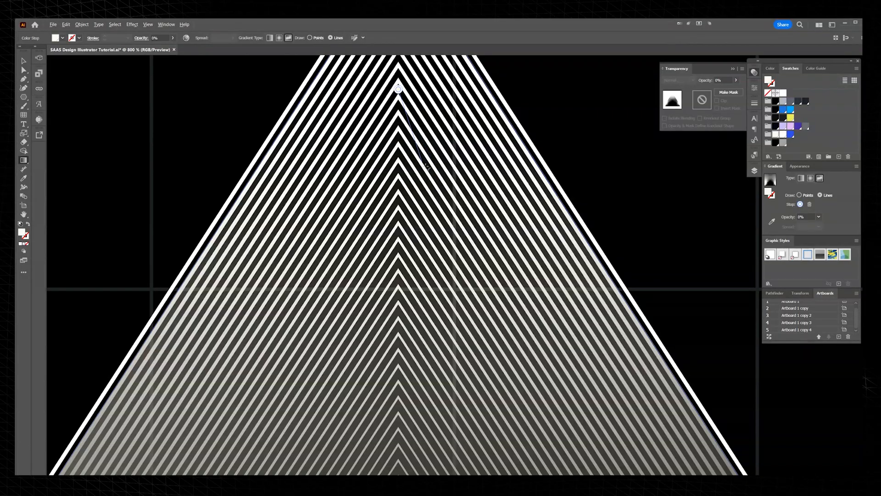
scroll(353, 242, "down", 4)
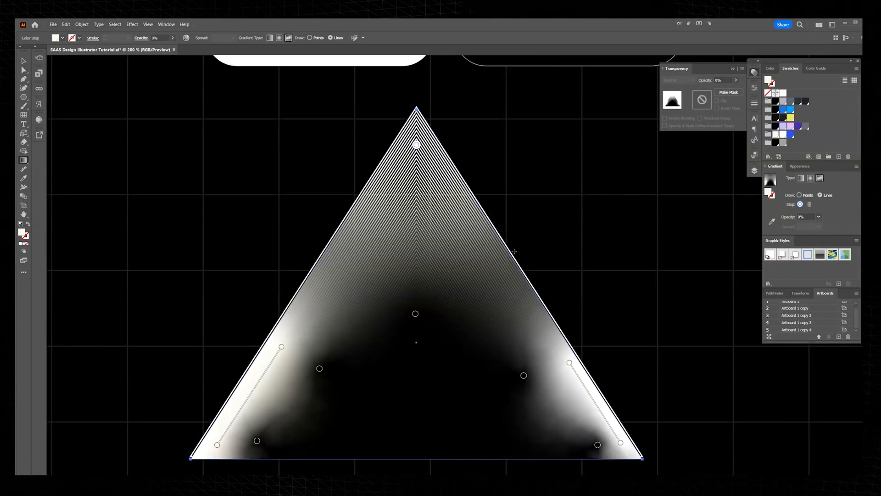
Step: Set the opacity of the upper white gradient stop on the overlay triangle's left side to 50%
left_click_drag(277, 347, 369, 264)
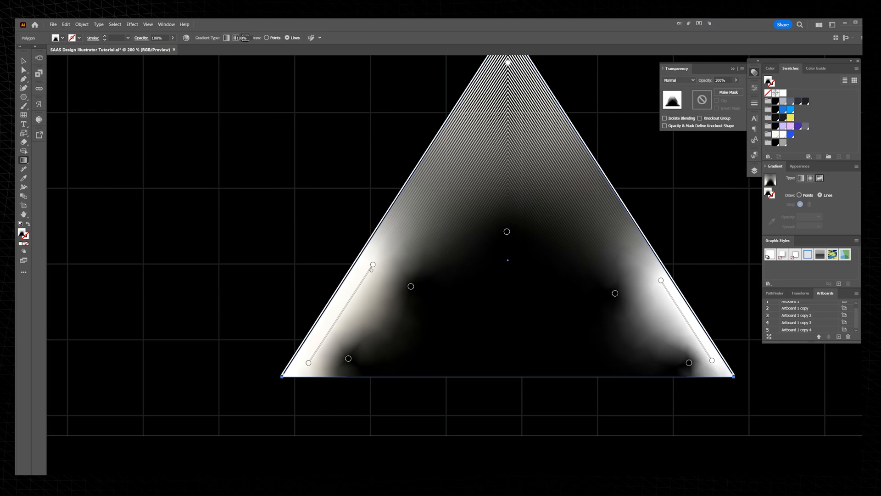
left_click(373, 265)
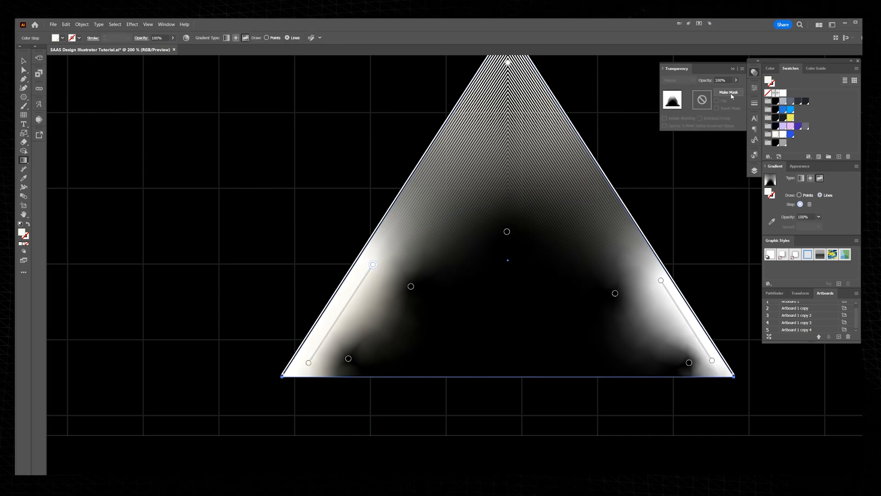
scroll(720, 80, "down", 5)
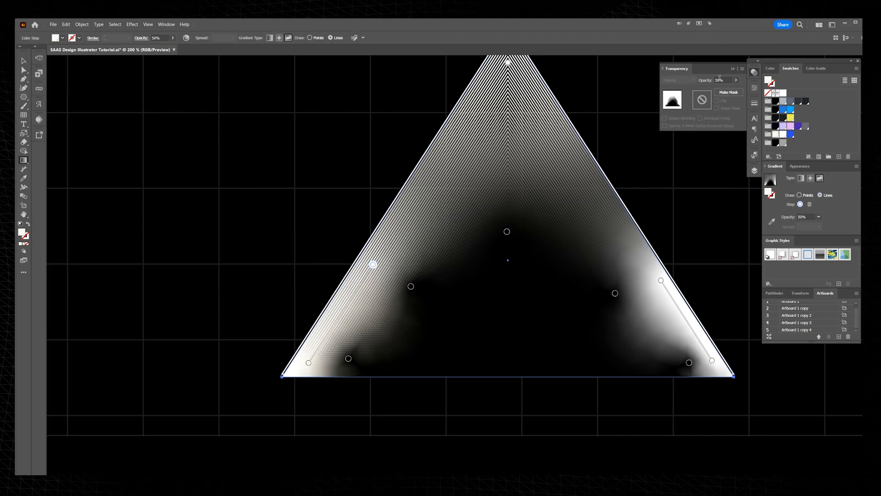
scroll(720, 80, "up", 1)
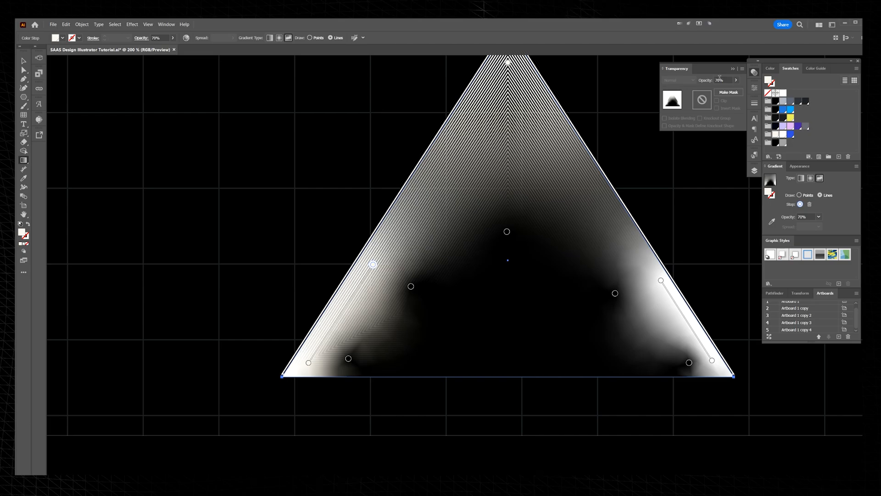
scroll(720, 78, "down", 1)
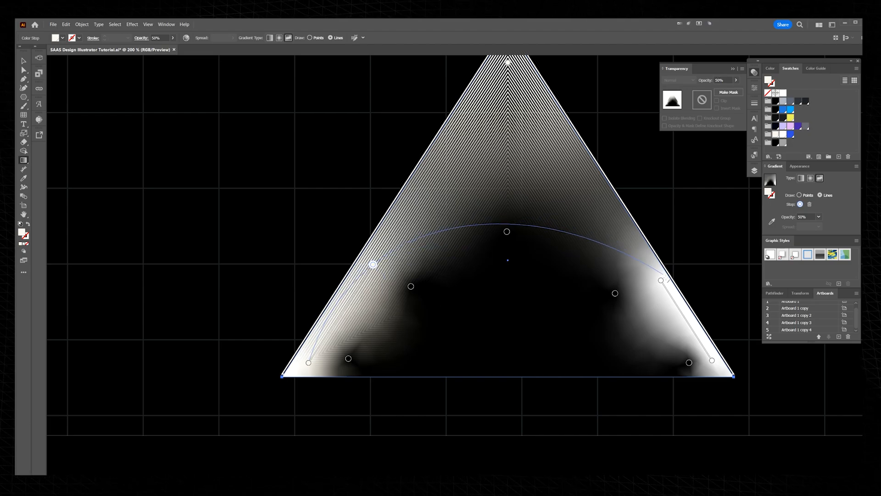
Step: Set the opacity of the upper white gradient stop on the overlay triangle's right side to 50%
left_click(661, 280)
key("v")
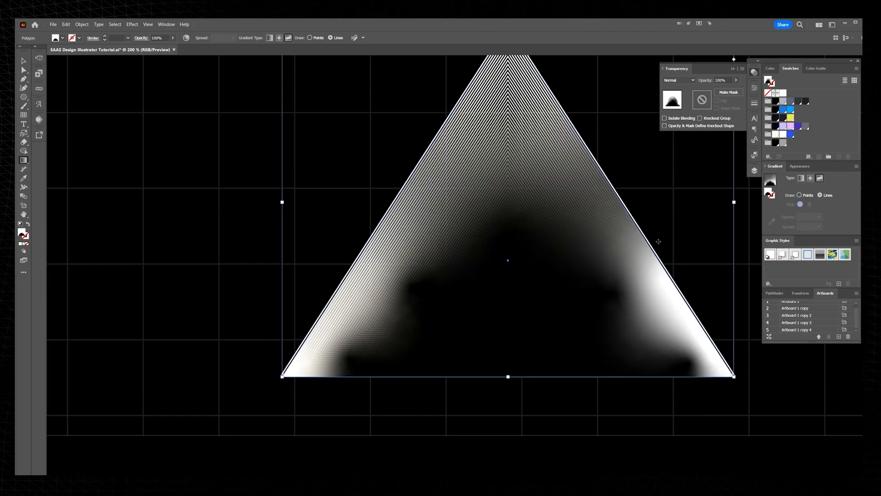
key("g")
left_click(661, 280)
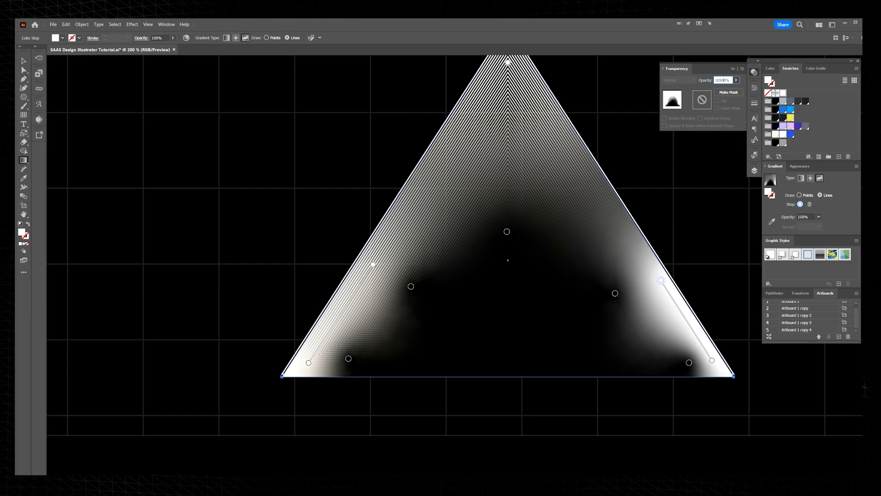
key("Return")
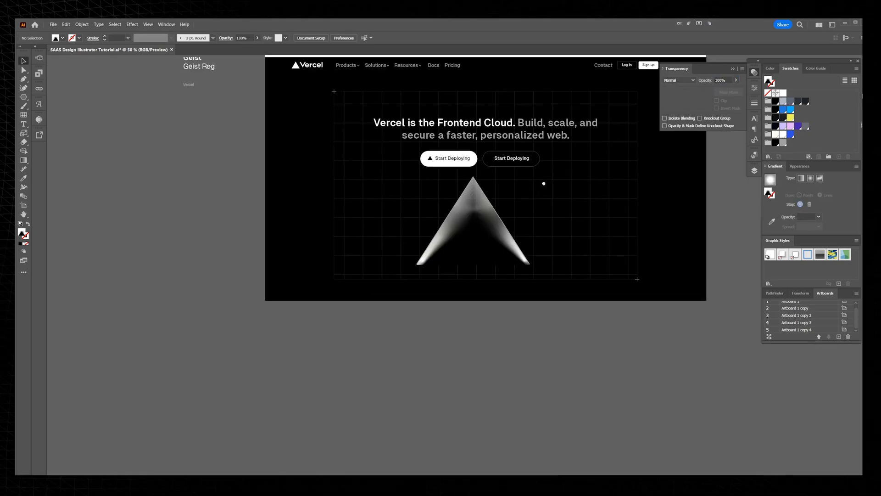
Step: Draw a straight vertical line about 1040 px tall in the empty area below the Vercel artboard
left_click(496, 224)
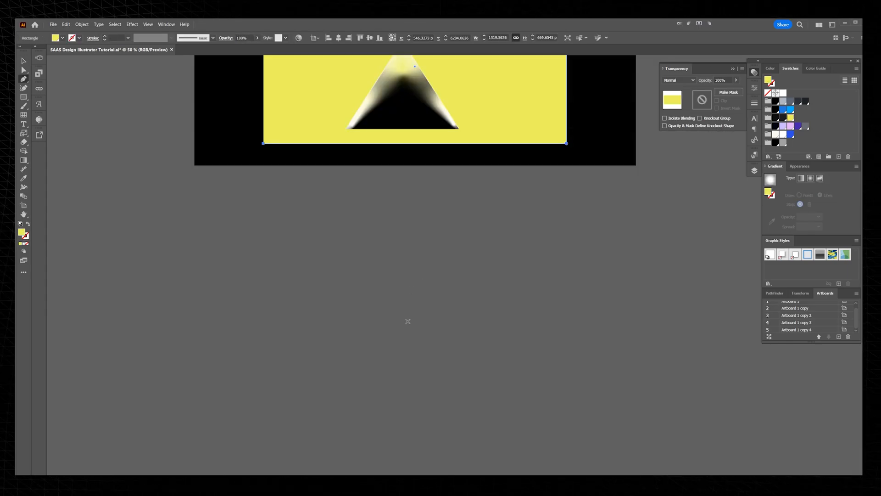
left_click(408, 326)
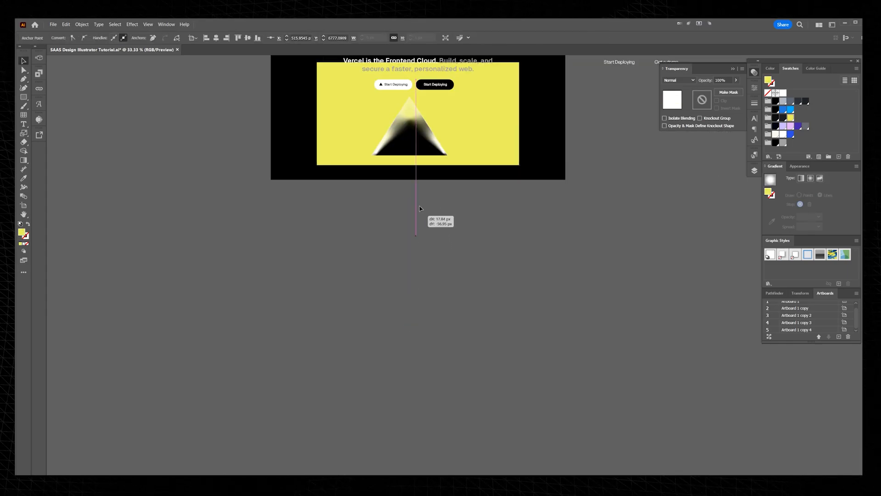
left_click_drag(415, 222, 470, 111)
key("ctrl+z")
key("a")
left_click(413, 287)
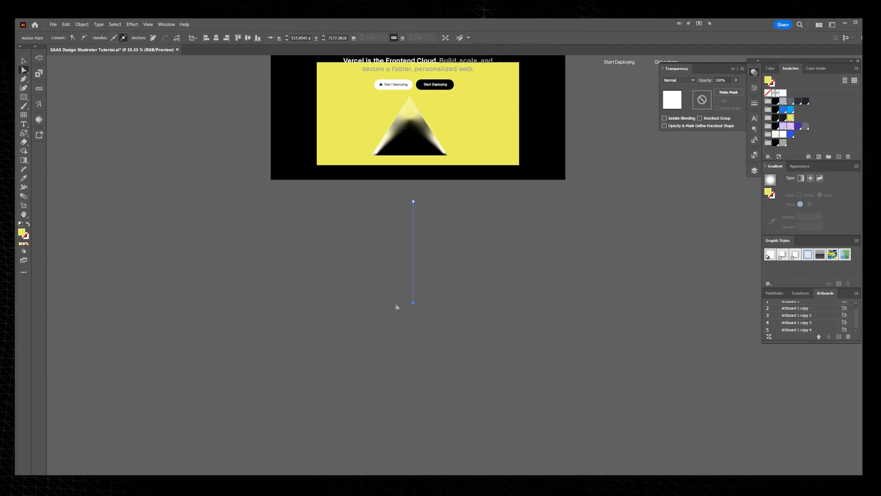
left_click_drag(409, 282, 413, 272)
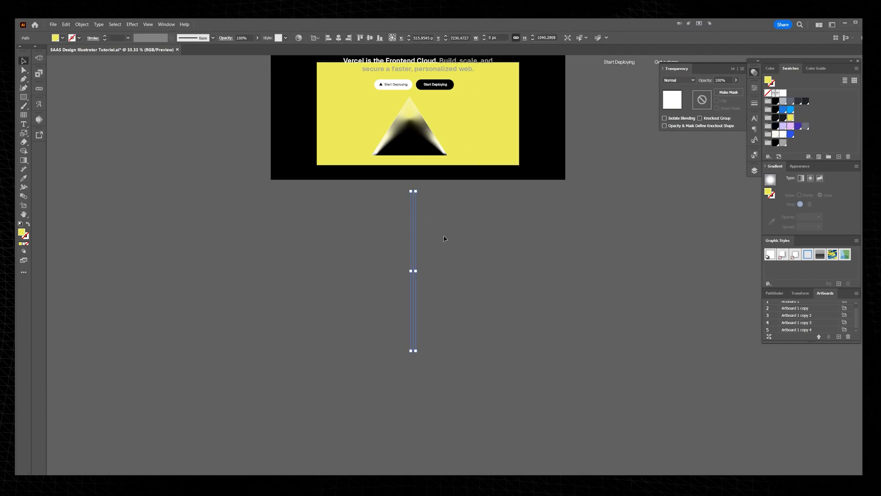
scroll(408, 246, "up", 1)
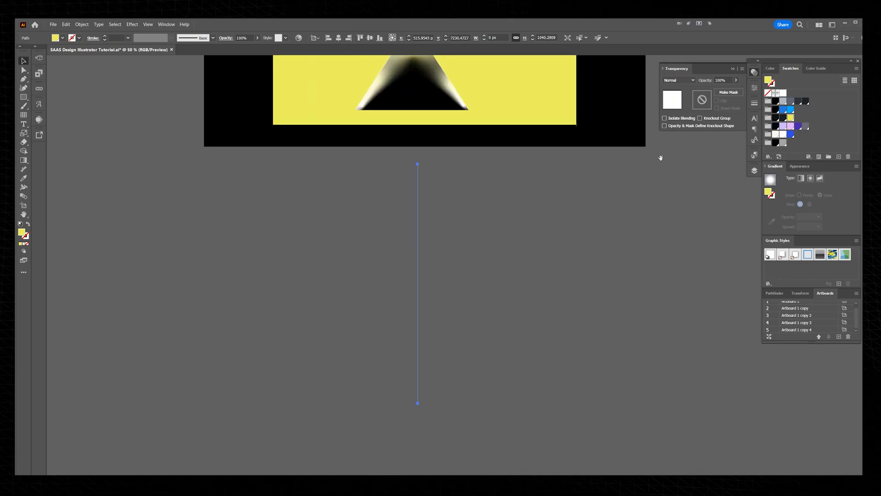
Step: Fill the vertical line with the white swatch
left_click(790, 134)
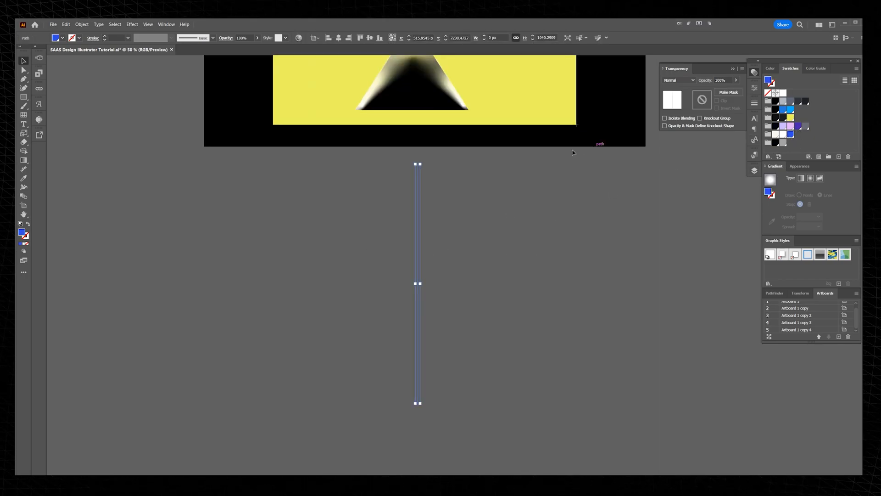
scroll(500, 234, "up", 1)
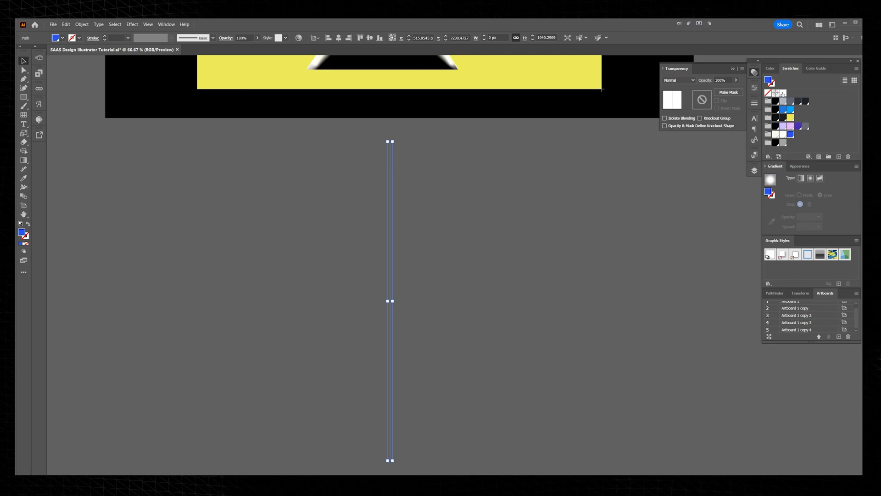
left_click(783, 94)
Step: Try a radial repeat of the vertical line with 43 instances and a tighter radius
left_click(82, 24)
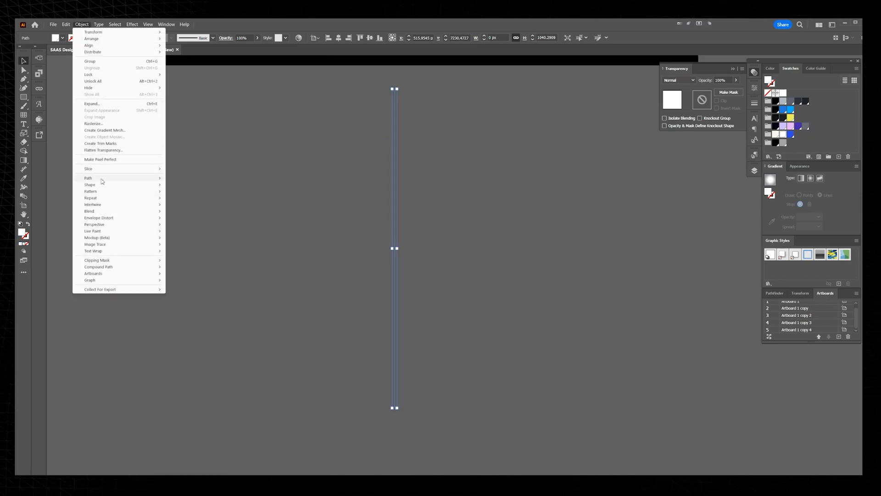
mouse_move(99, 198)
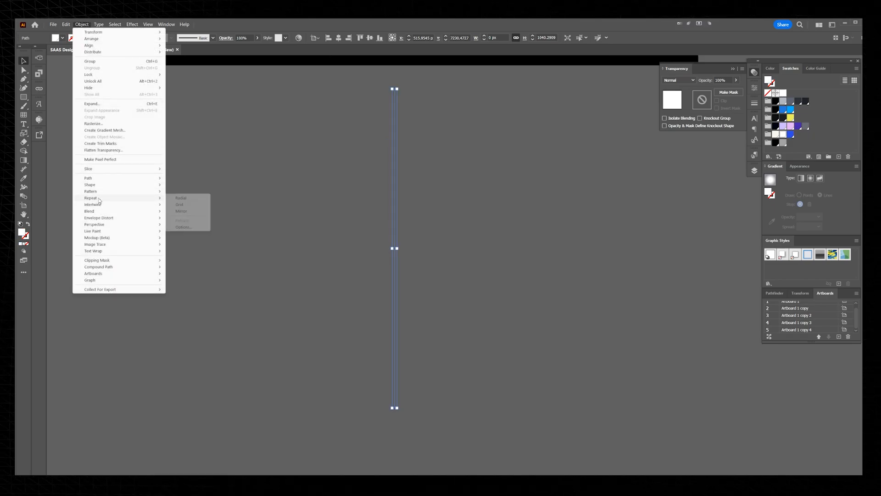
left_click(180, 197)
key("ctrl+minus")
key("ctrl+minus")
key("ctrl+minus")
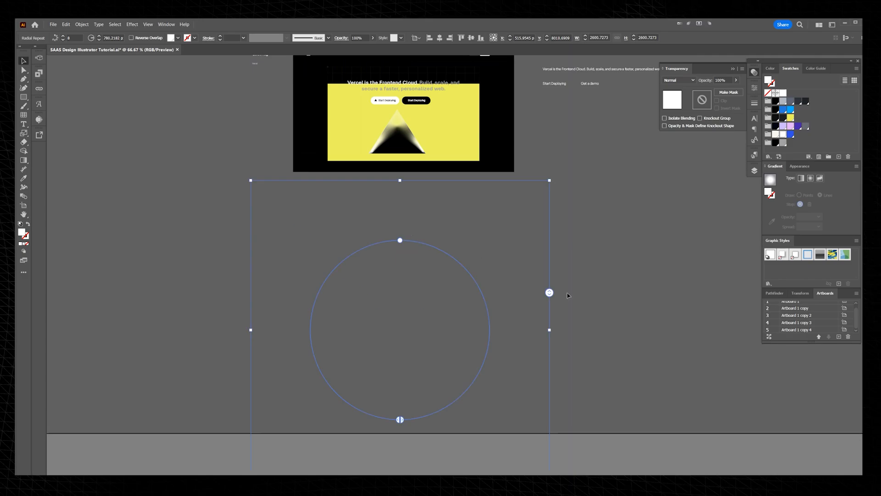
left_click_drag(549, 294, 468, 240)
left_click_drag(426, 285, 436, 243)
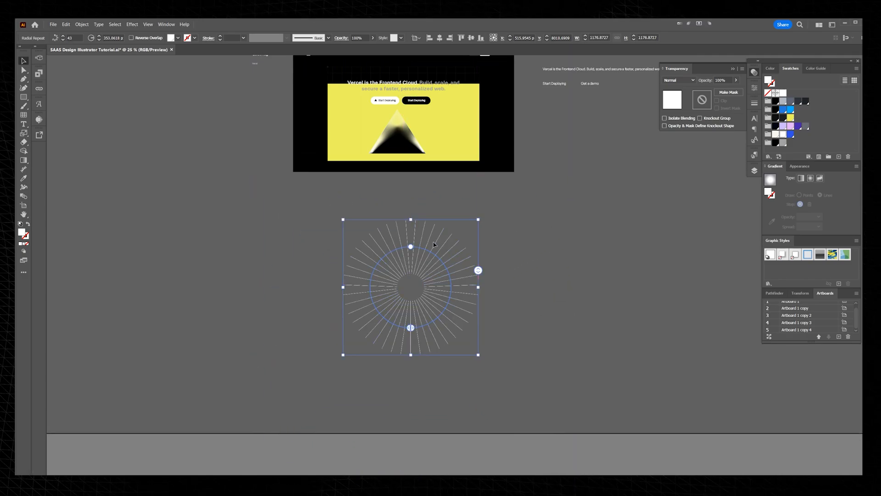
Step: Try swapping fill and stroke on the radial repeat, and undo back to the single vertical line
scroll(433, 246, "up", 1)
key("shift+x")
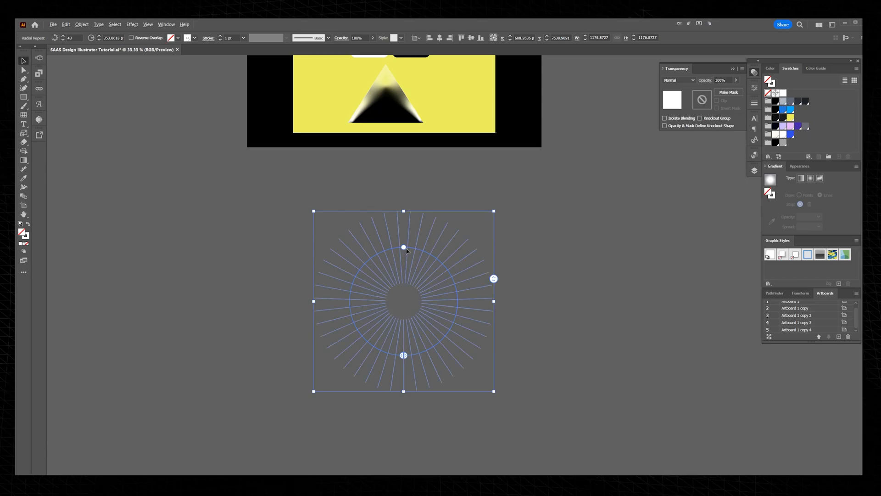
scroll(413, 247, "up", 2)
scroll(412, 246, "down", 1)
left_click_drag(533, 295, 533, 224)
key("shift+x")
key("shift+x")
left_click(536, 202)
key("a")
key("ctrl+z")
key("ctrl+z")
key("ctrl+z")
key("ctrl+z")
key("ctrl+z")
key("ctrl+z")
key("ctrl+z")
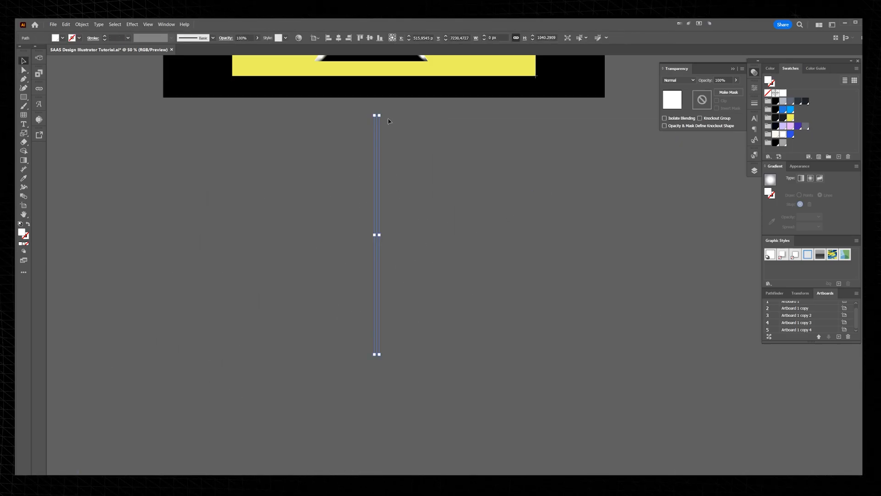
Step: Give the vertical line a 1 pt white stroke
left_click(754, 104)
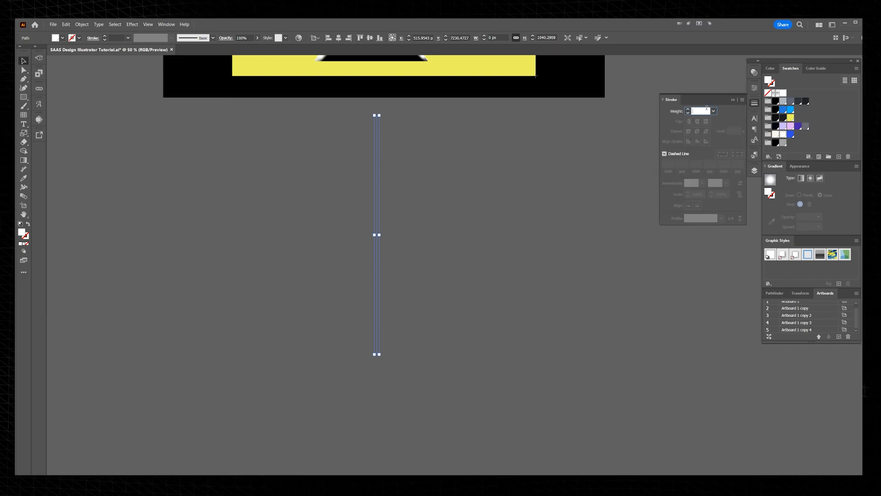
key("Return")
left_click(444, 154)
scroll(425, 157, "up", 1)
left_click_drag(423, 156, 331, 172)
Step: Turn the stroked line into a radial repeat, increase it to 96 instances with a tighter radius, and remove its fill
left_click(82, 25)
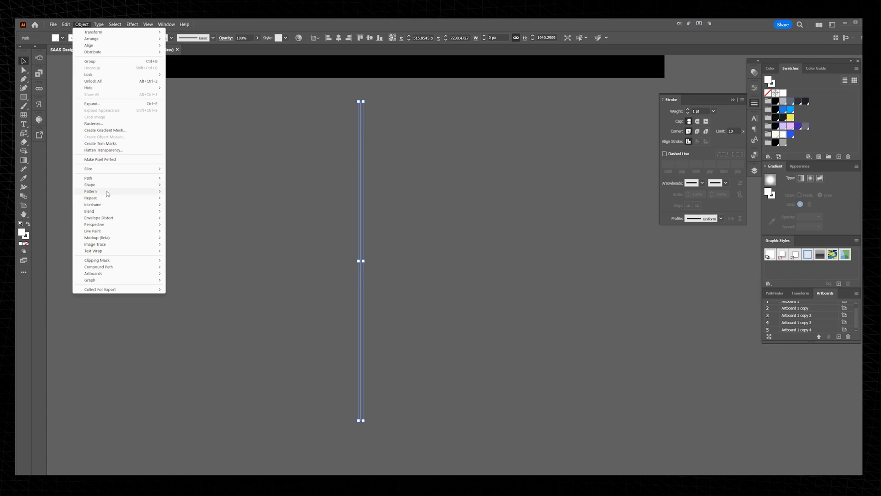
mouse_move(108, 197)
left_click(179, 198)
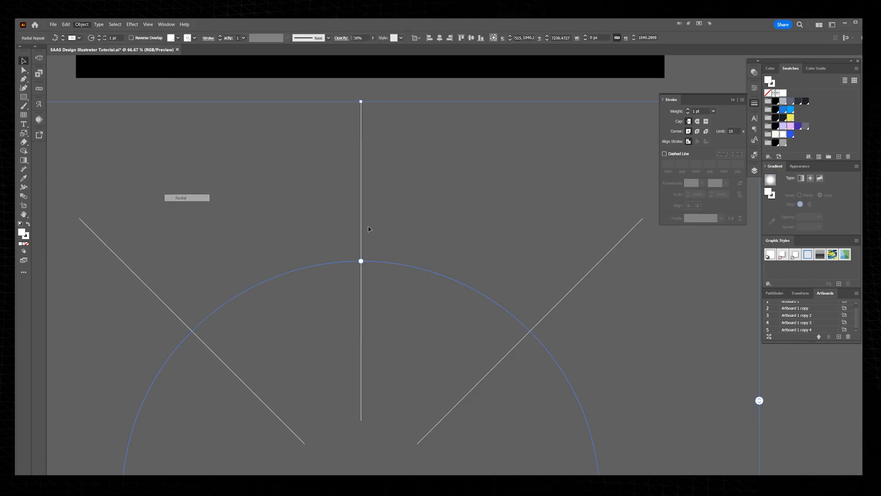
scroll(489, 243, "down", 2)
left_click_drag(626, 168, 613, 180)
scroll(606, 223, "down", 2)
left_click_drag(584, 256, 543, 51)
scroll(543, 131, "down", 2)
left_click_drag(563, 194, 540, 146)
key("slash")
Step: Place the radial lines over the hero's yellow rectangle and clip them to that rectangle
left_click_drag(487, 176, 491, 76)
left_click_drag(496, 77, 488, 145)
scroll(488, 144, "up", 3)
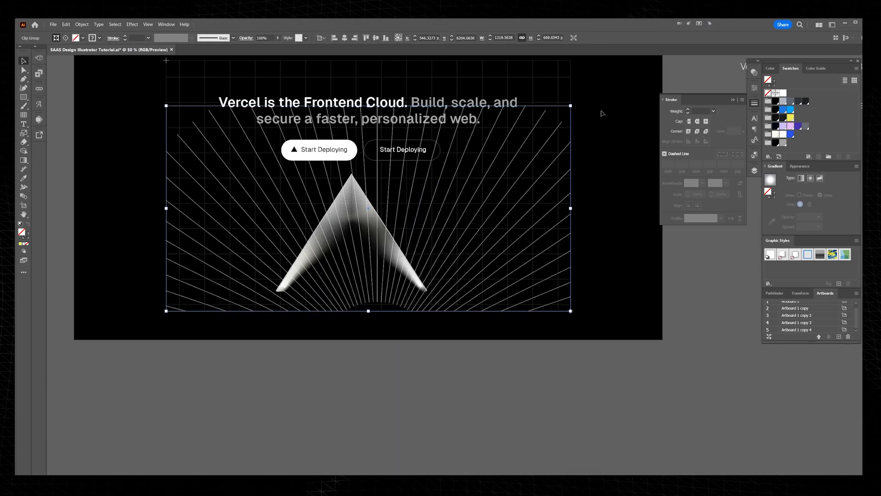
key("ctrl+1")
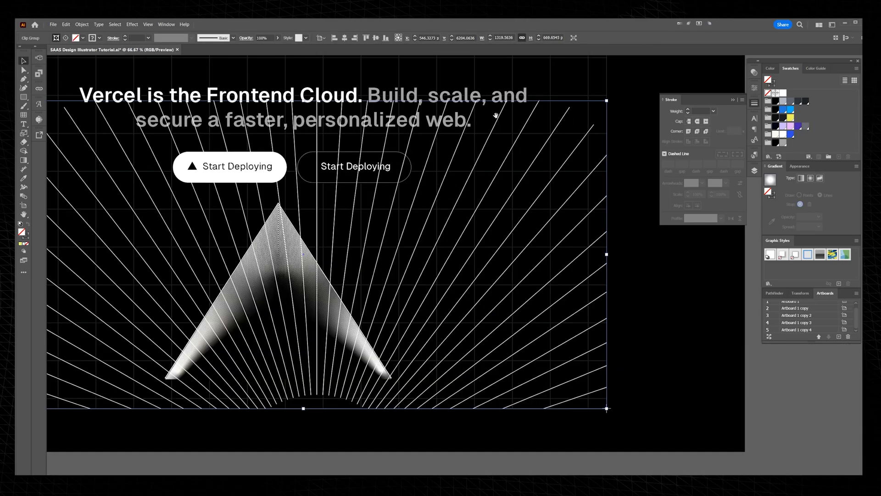
Step: Isolate the clip group, scale the radial repeat down to about 1048 px across, and centre it on the triangle
double_click(644, 198)
key("ctrl+minus")
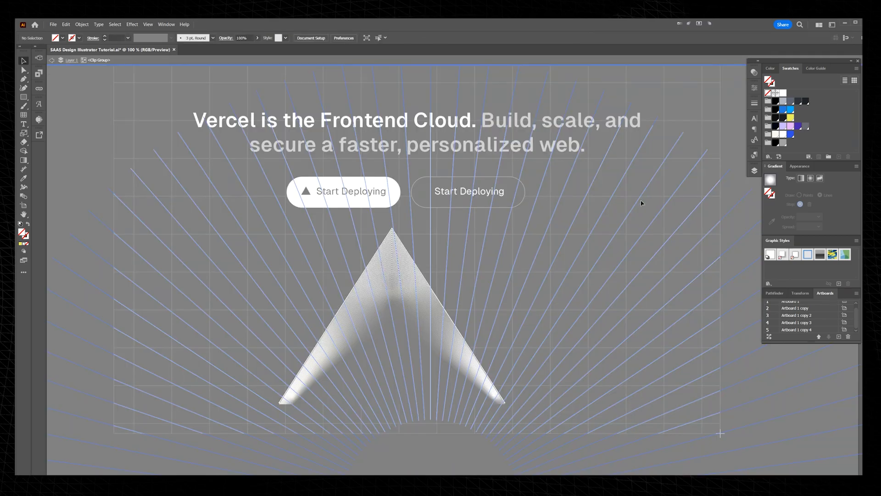
left_click(545, 185)
key("ctrl+minus")
key("ctrl+minus")
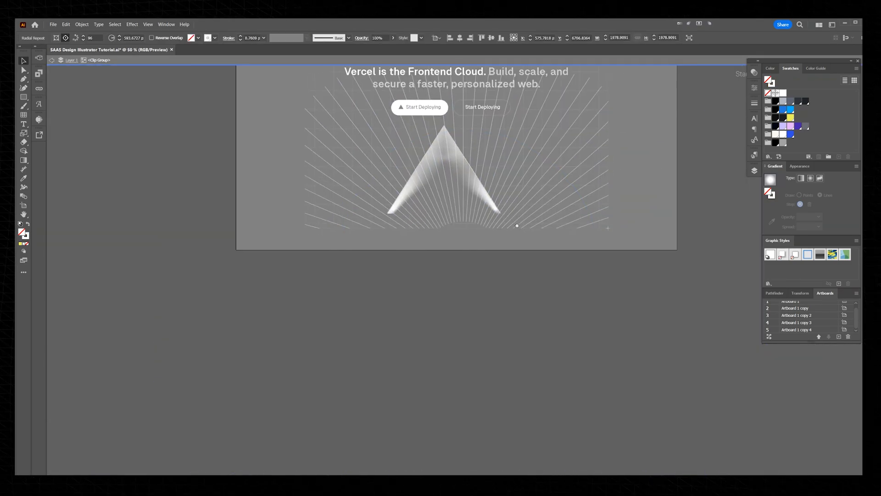
left_click_drag(470, 202, 469, 233)
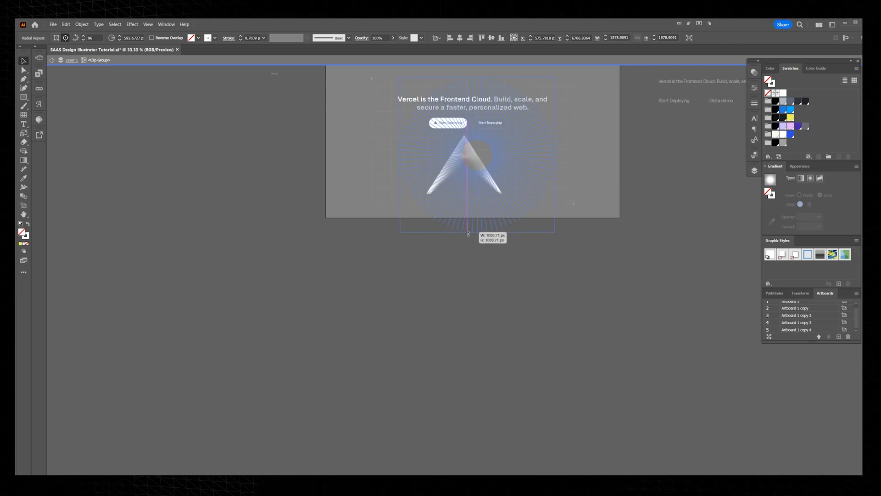
scroll(481, 151, "up", 1)
left_click_drag(507, 145, 493, 198)
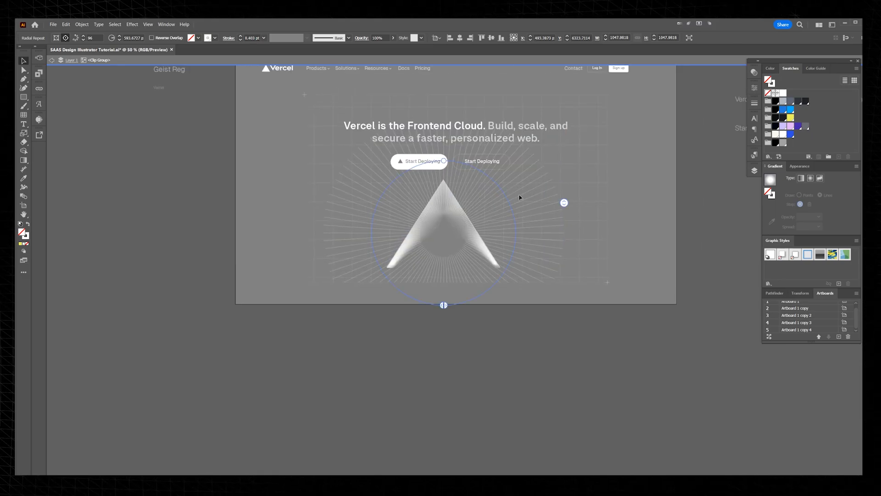
Step: Enlarge the radial repeat to about 1251 px across and rotate it slightly counterclockwise around the triangle
left_click_drag(564, 114, 629, 87)
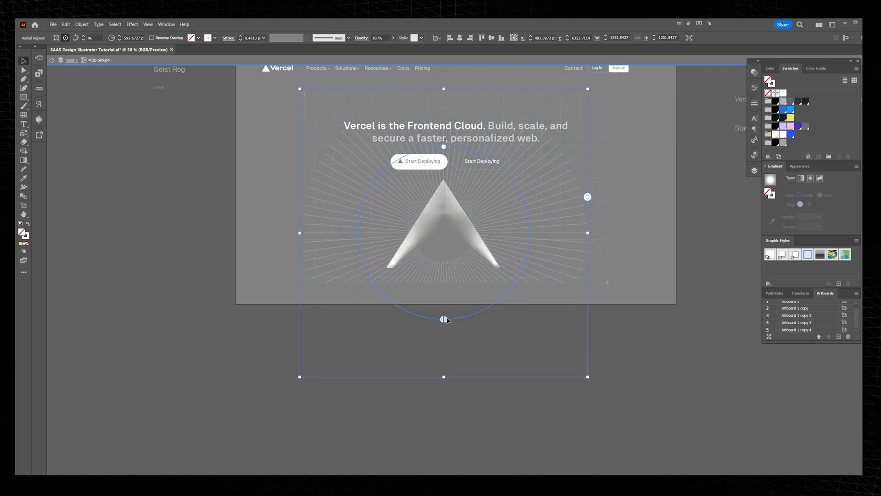
left_click_drag(591, 201, 600, 127)
left_click_drag(593, 239, 595, 120)
Step: Leave the clip group's isolation mode and deselect the radial lines
scroll(564, 151, "up", 2)
scroll(511, 248, "up", 2)
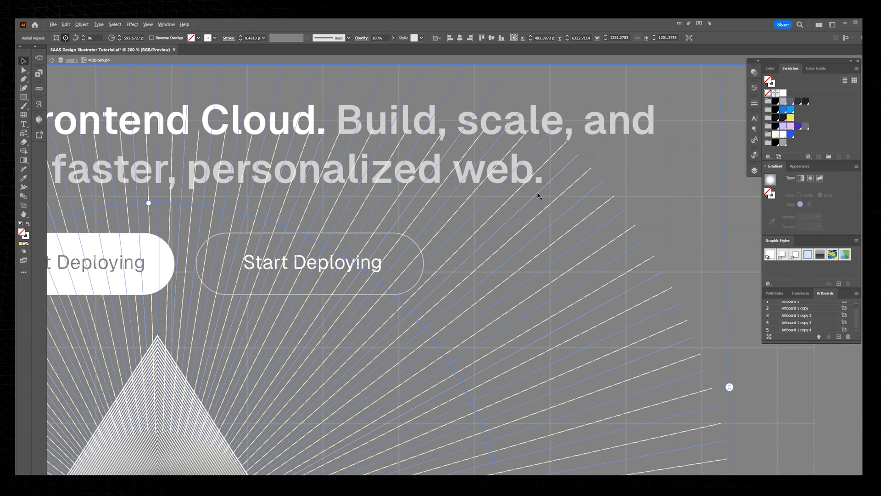
scroll(573, 185, "down", 4)
key("Escape")
scroll(497, 227, "up", 1)
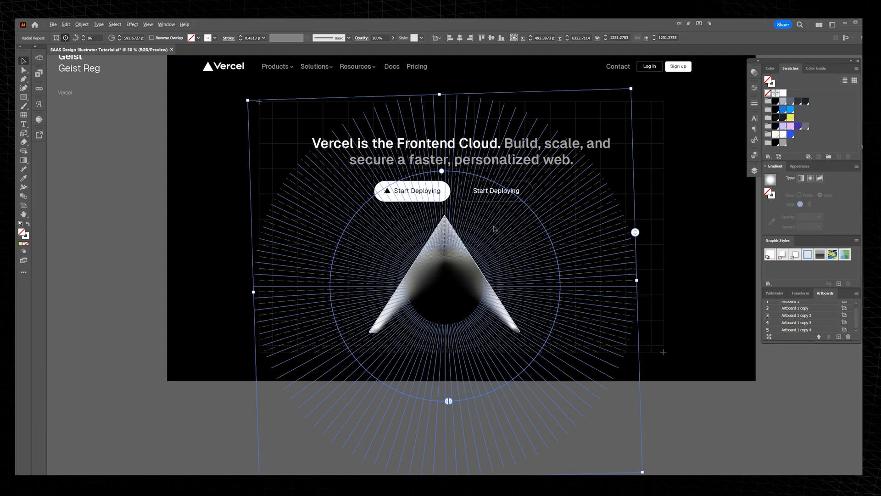
scroll(662, 136, "up", 1)
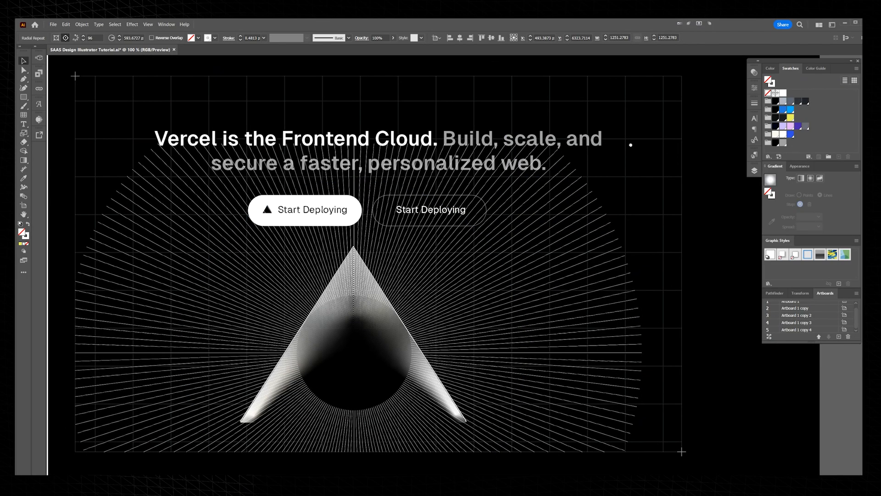
left_click(638, 145)
scroll(638, 145, "down", 3)
scroll(641, 138, "up", 1)
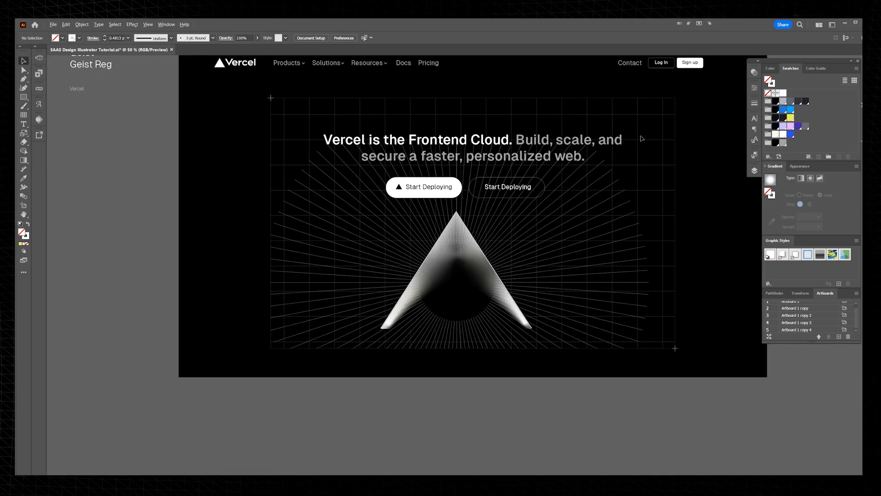
Step: Try shifting the clipped radial line group to the right of the triangle's centre
left_click(602, 207)
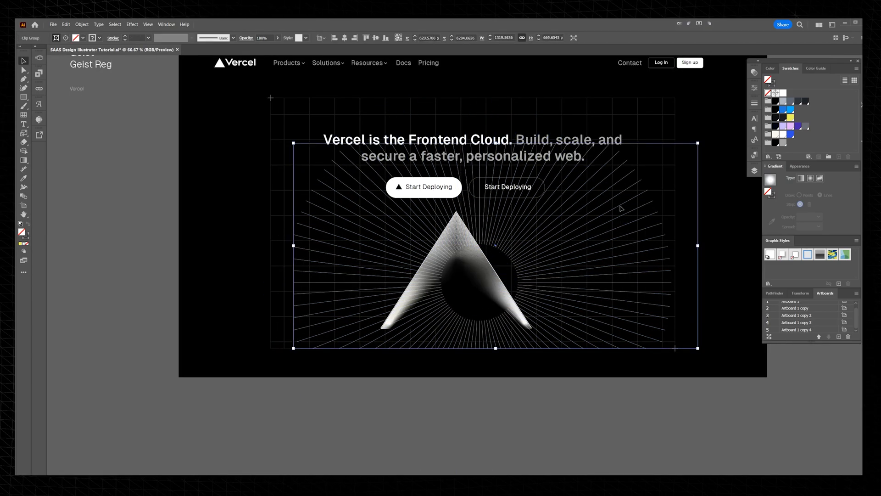
left_click_drag(595, 189, 556, 212)
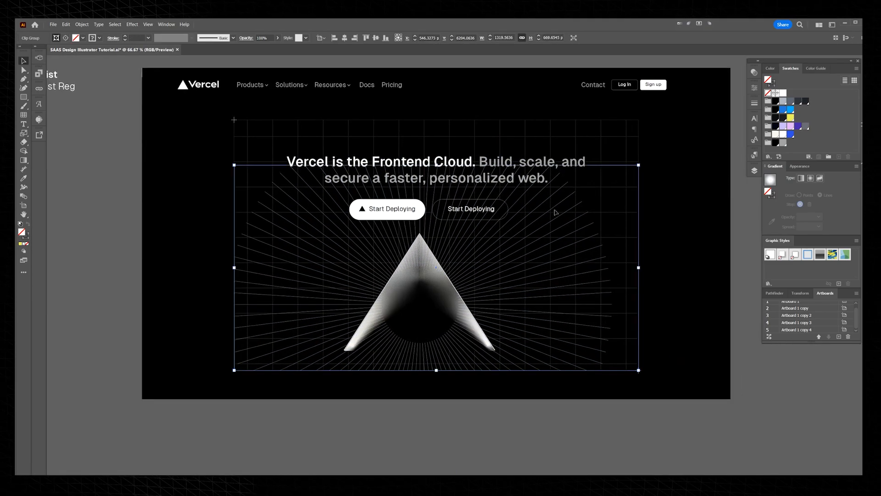
Step: Draw a rectangle about 1320 × 670 px covering the clipped radial rays and fill it with a freeform gradient
key("m")
key("v")
left_click(213, 177)
key("m")
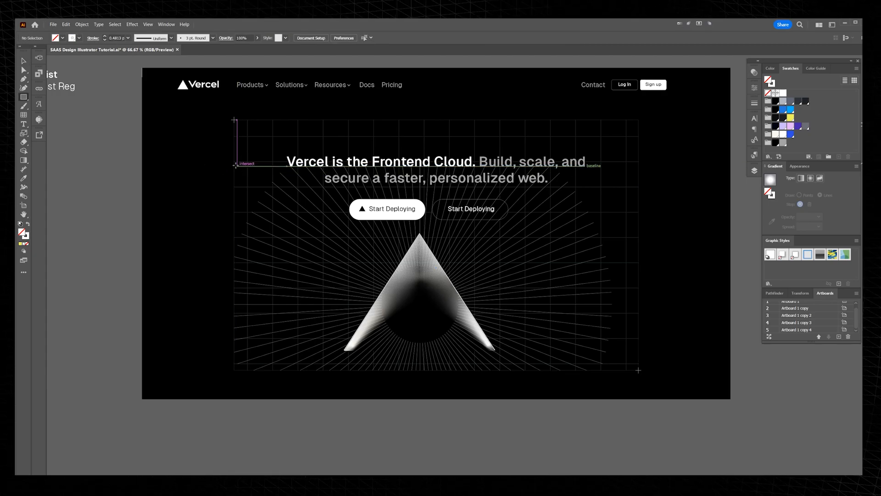
left_click_drag(233, 162, 639, 370)
left_click(820, 179)
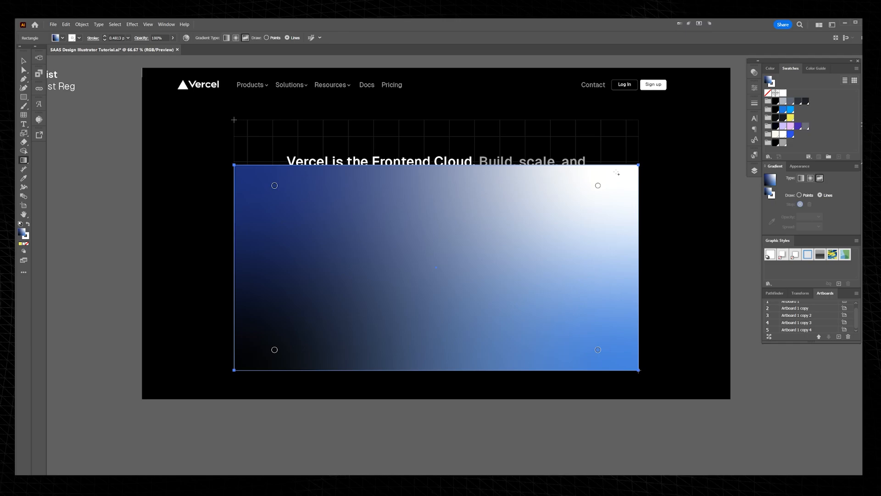
Step: Switch the freeform gradient to points, then colour its lower-right stop red and its upper-right stop yellow
left_click(598, 185)
left_click(597, 350)
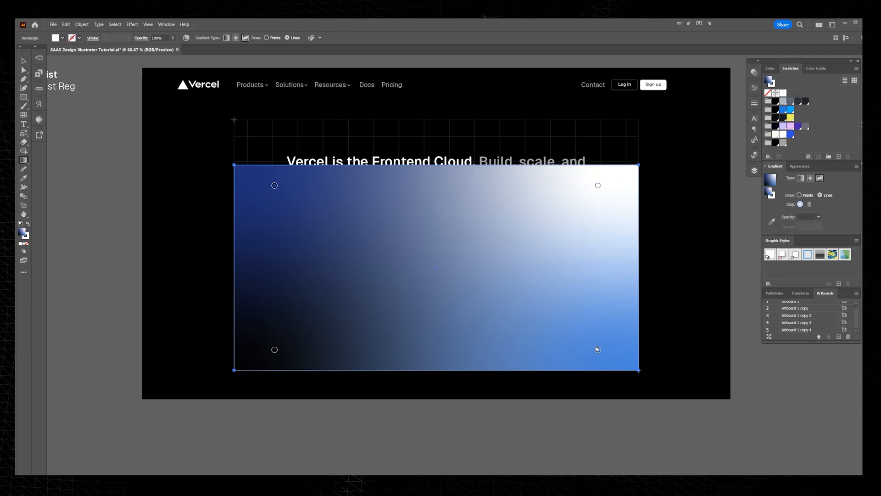
left_click(807, 196)
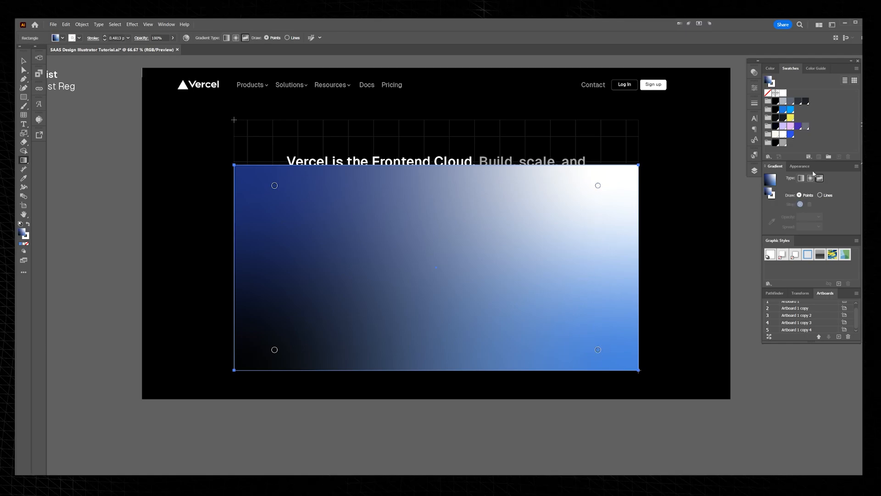
left_click(814, 69)
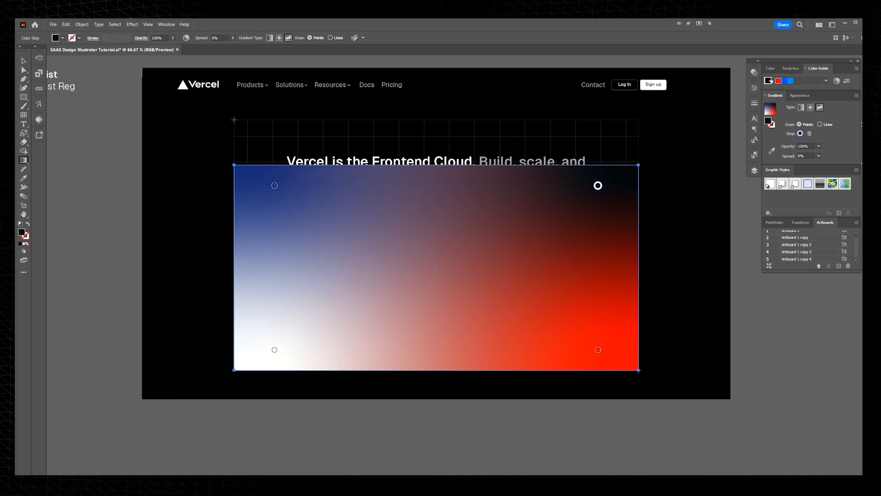
left_click(790, 68)
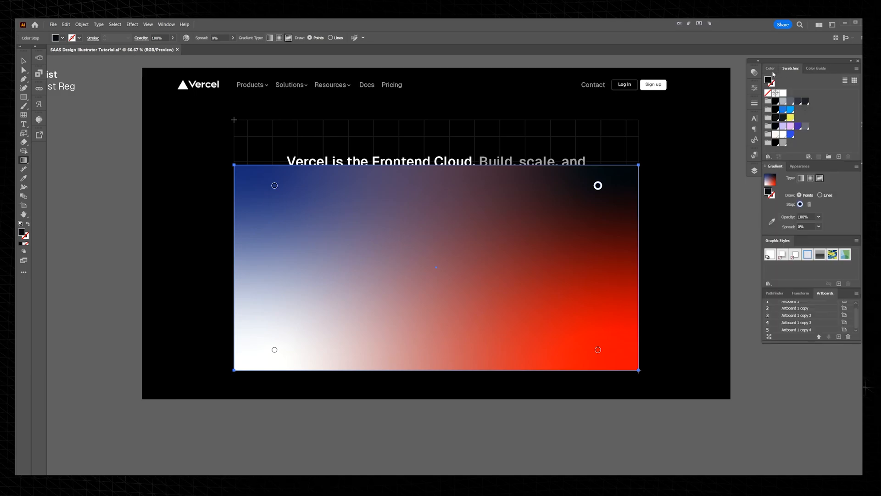
left_click(790, 118)
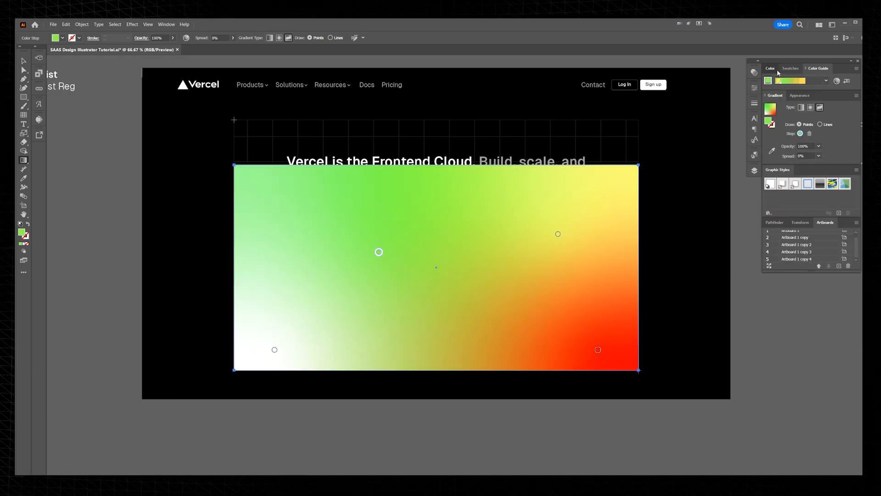
Step: Move the two upper gradient stops inward, colour the upper-left one mint green (141, 248, 190) and the lower-left stop blue
left_click(777, 70)
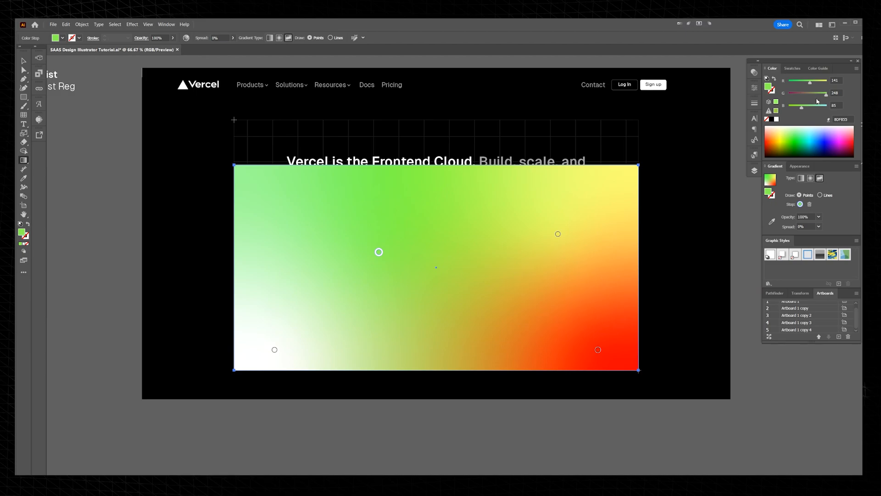
left_click_drag(822, 107, 816, 109)
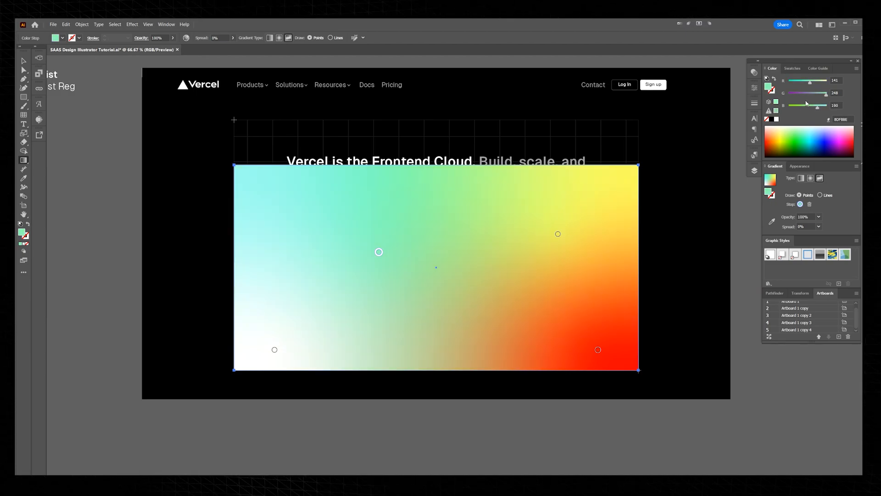
left_click(275, 349)
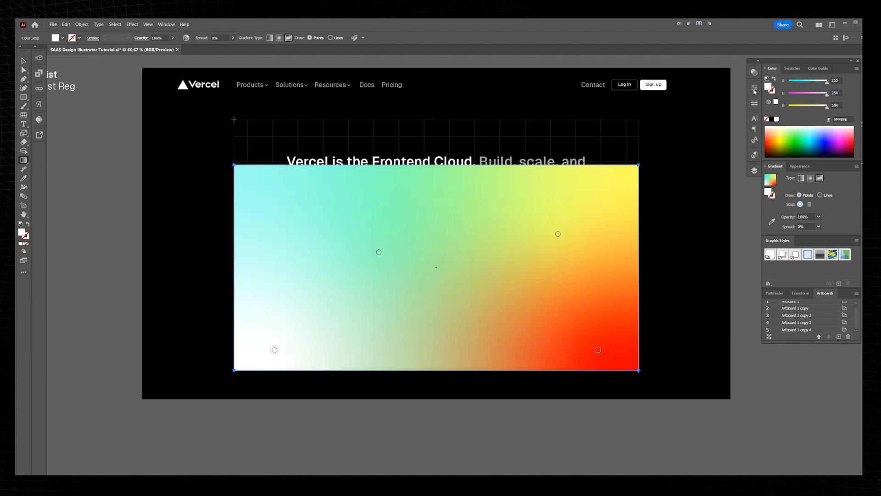
left_click(790, 69)
left_click(791, 135)
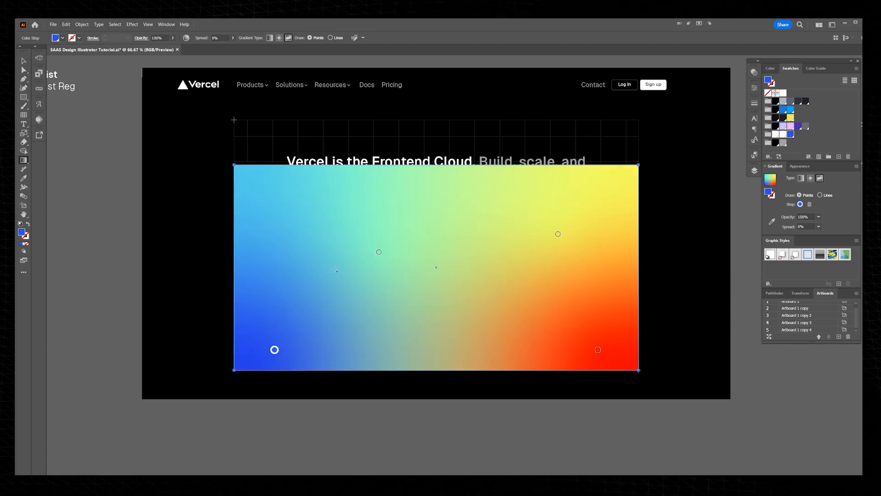
Step: Shift the blue and yellow gradient stops toward the rectangle's centre and nudge the mint stop slightly up and outward
left_click_drag(274, 350, 347, 325)
left_click_drag(379, 251, 362, 244)
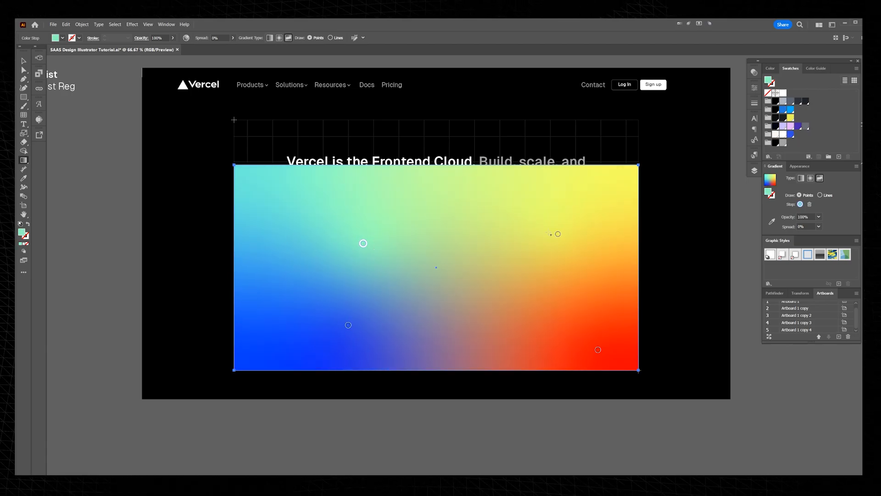
left_click_drag(557, 234, 517, 236)
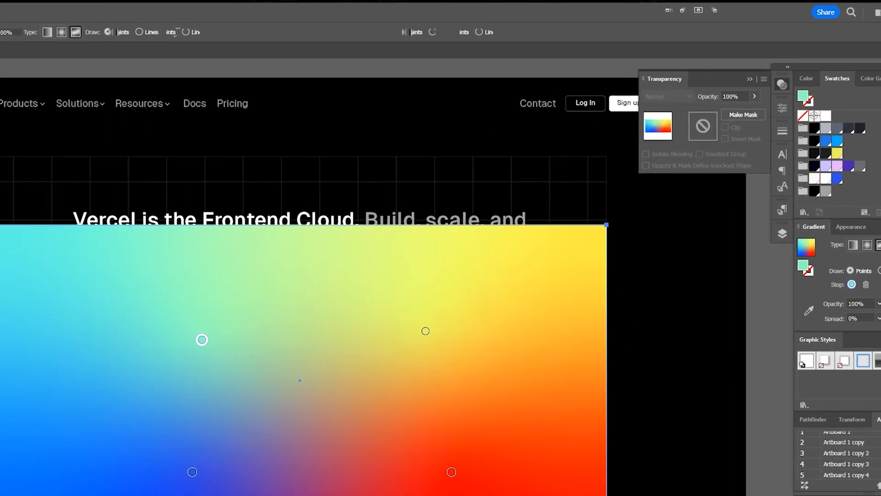
Step: Set the gradient rectangle's blending mode to Color so it tints the artwork beneath
key("v")
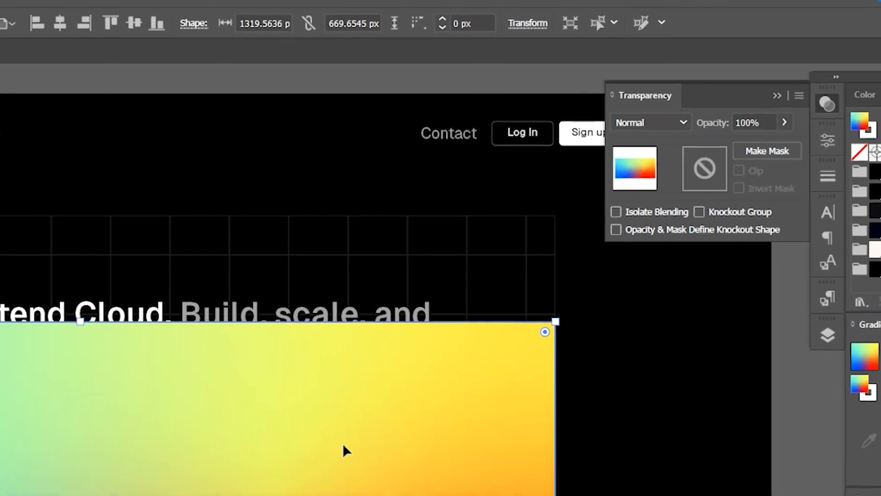
left_click(650, 123)
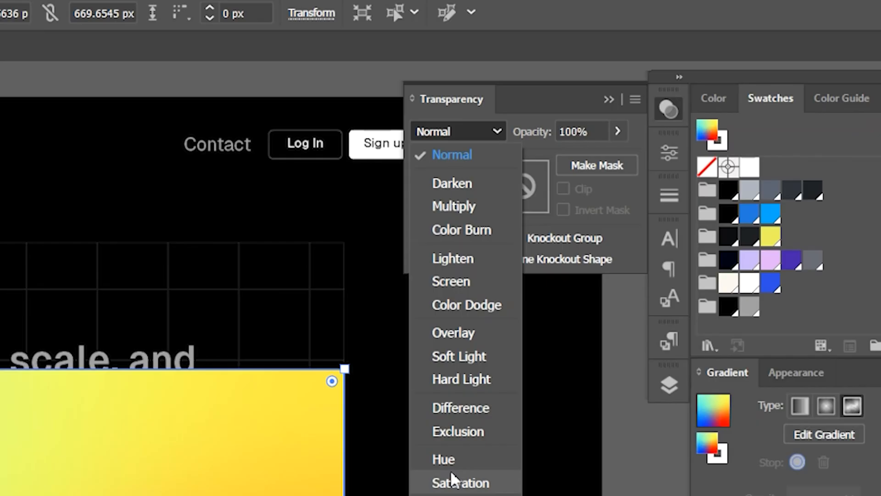
left_click(646, 419)
scroll(446, 130, "down", 1)
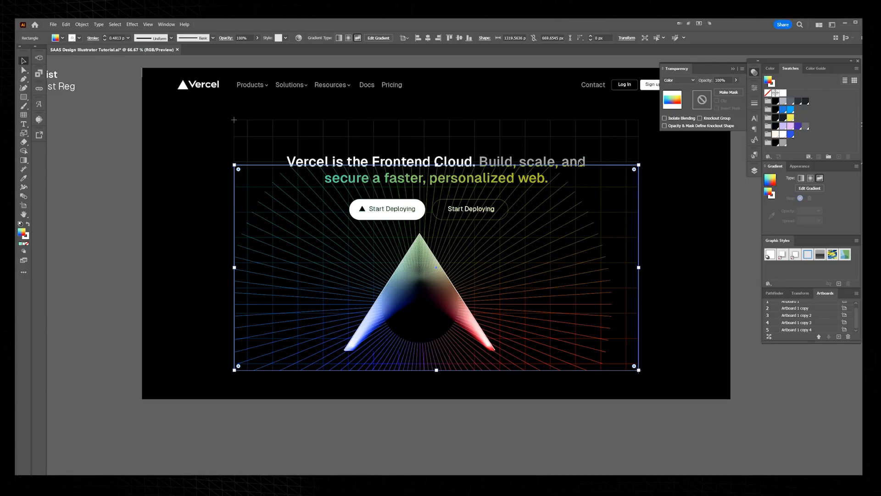
scroll(480, 240, "up", 3)
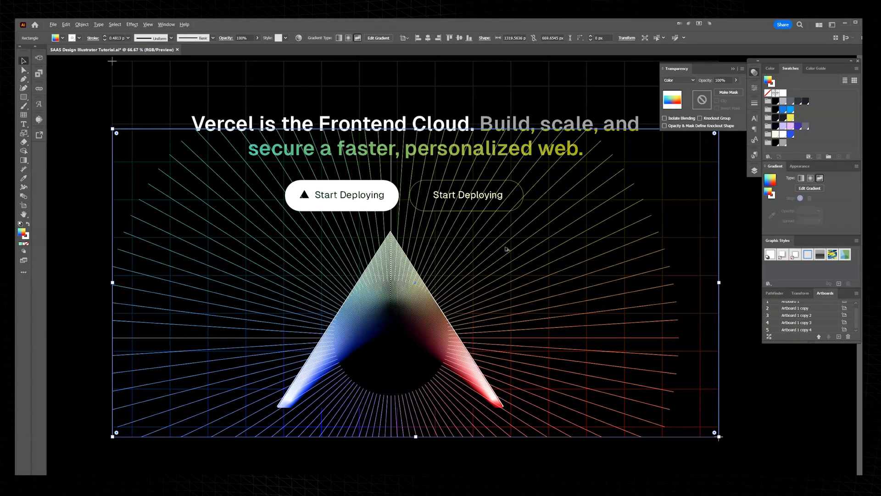
Step: Select the gradient rectangle together with the clipped rays and arrange both behind the grid, headline, buttons and triangle
scroll(535, 261, "down", 3)
scroll(619, 240, "down", 2)
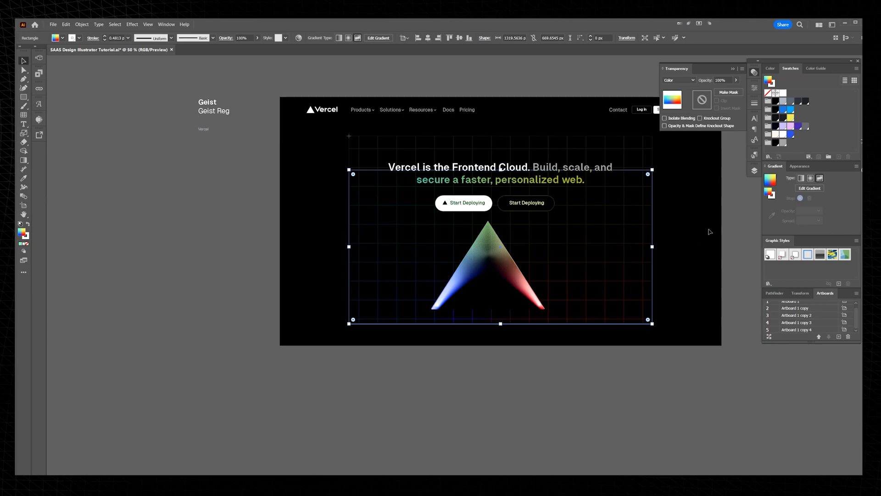
scroll(585, 177, "up", 3)
scroll(648, 256, "up", 4)
scroll(647, 256, "down", 3)
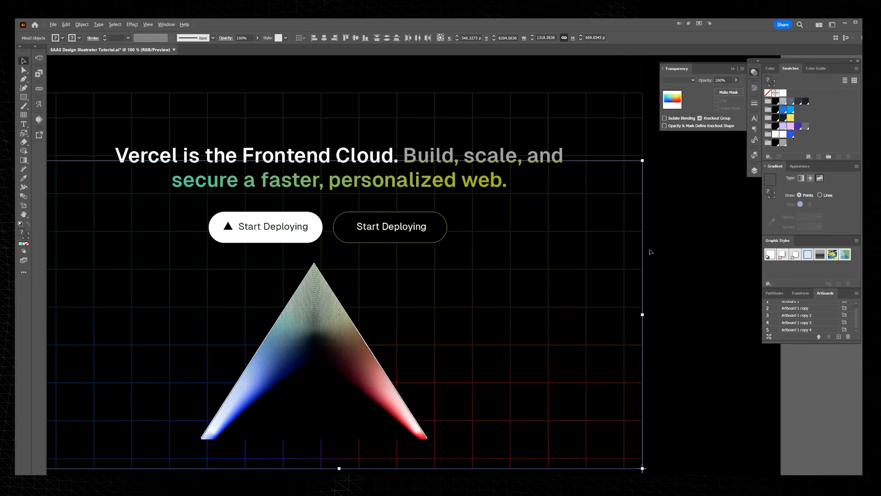
scroll(642, 284, "down", 3)
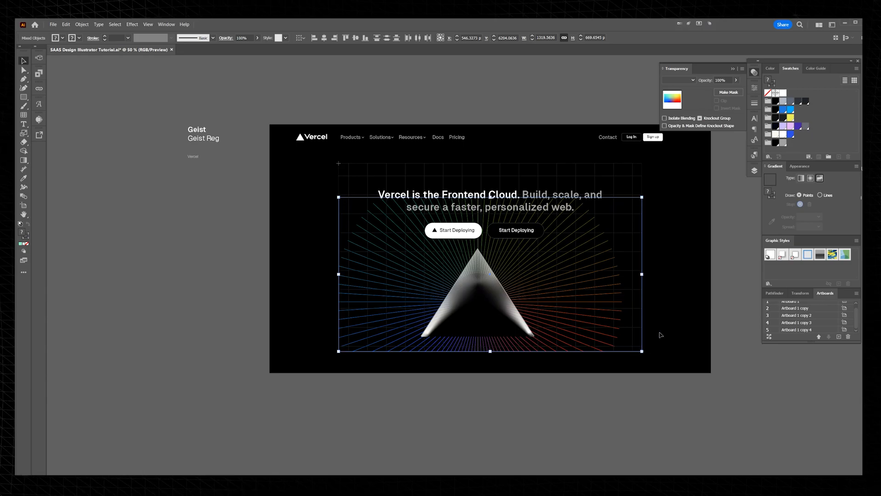
scroll(690, 293, "up", 1)
Step: Undo an accidental move of the gradient rectangle, lock it in place and select the clipped rays beneath it
left_click(689, 292)
left_click_drag(579, 227, 656, 276)
key("ctrl+z")
key("ctrl+2")
left_click(574, 228)
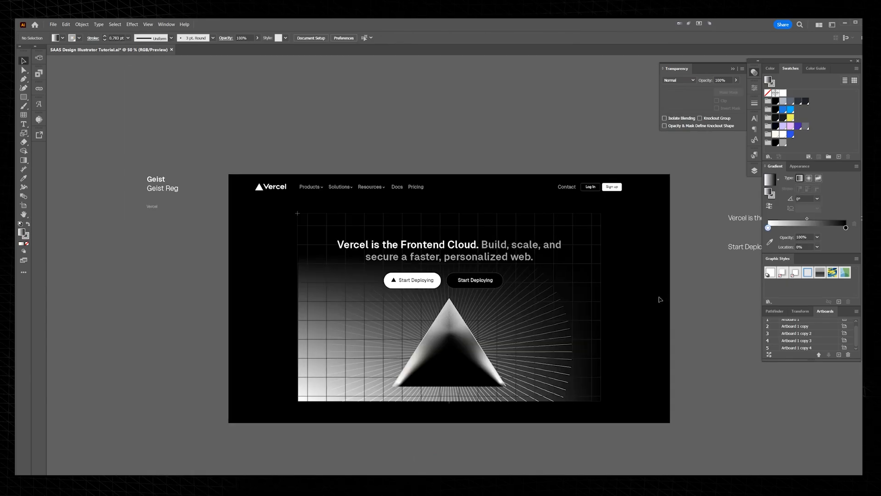
Step: Add a white-to-black linear gradient rectangle across the grid area behind the triangle and select it with the masked rays
left_click_drag(659, 299, 656, 279)
scroll(585, 267, "up", 1)
left_click_drag(584, 268, 601, 258)
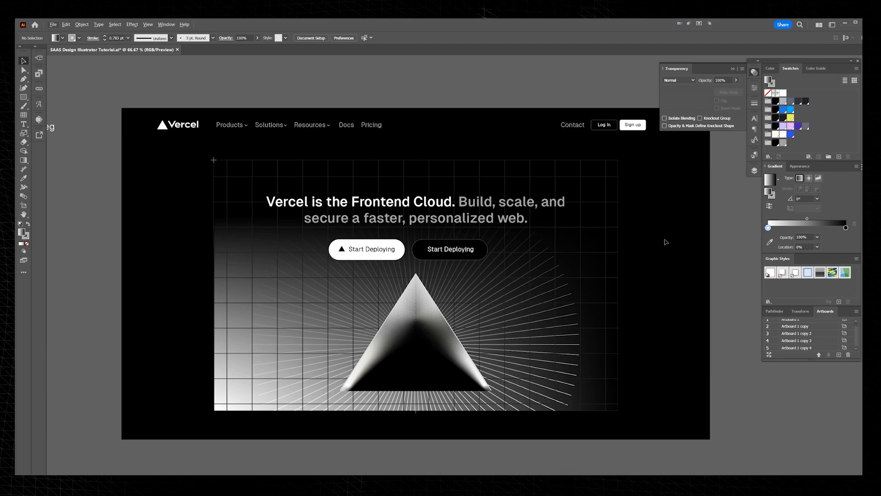
scroll(615, 258, "down", 2)
scroll(629, 248, "up", 1)
scroll(642, 229, "down", 2)
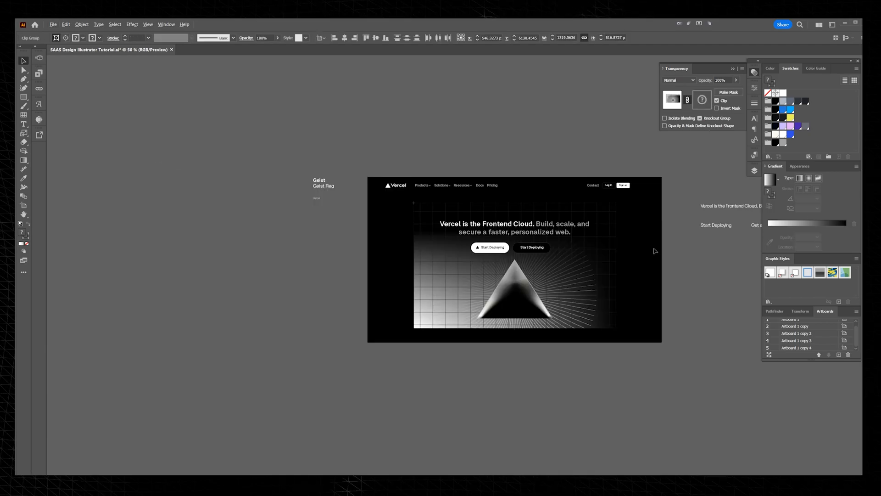